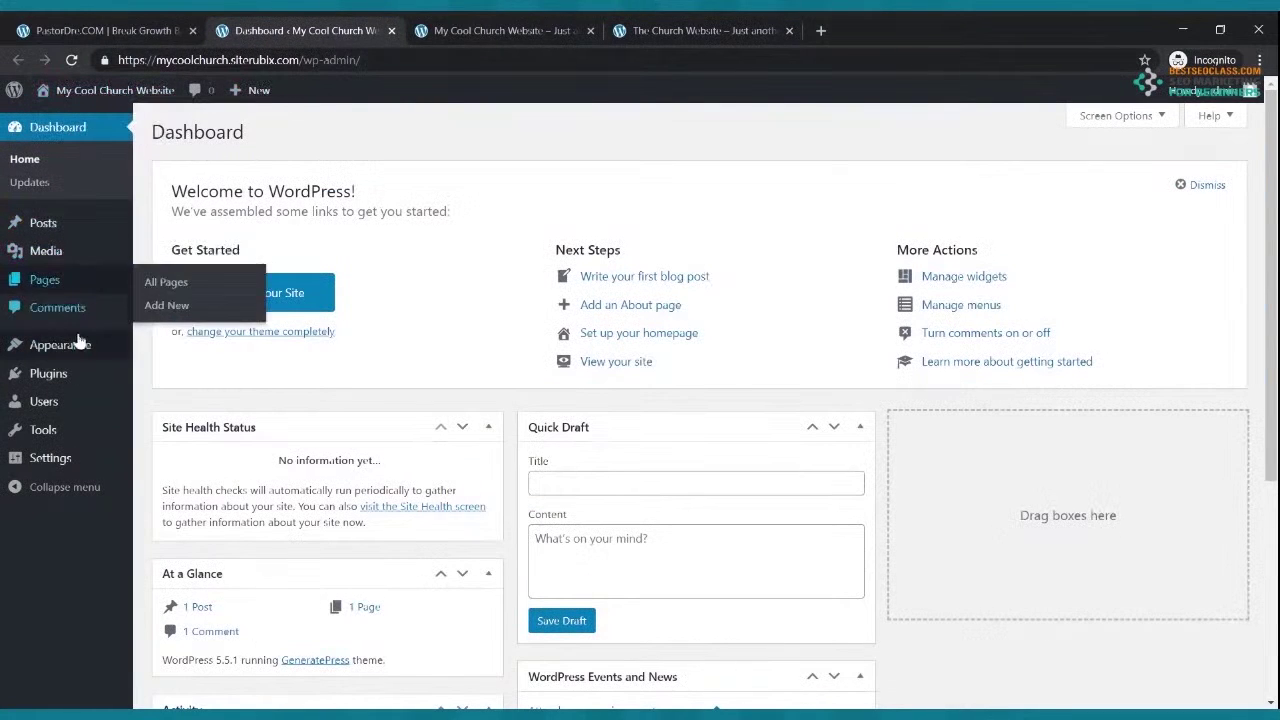
In the general settings, set the site tagline to "The Place Where We Have Church" and save the changes
mouse_move(61, 460)
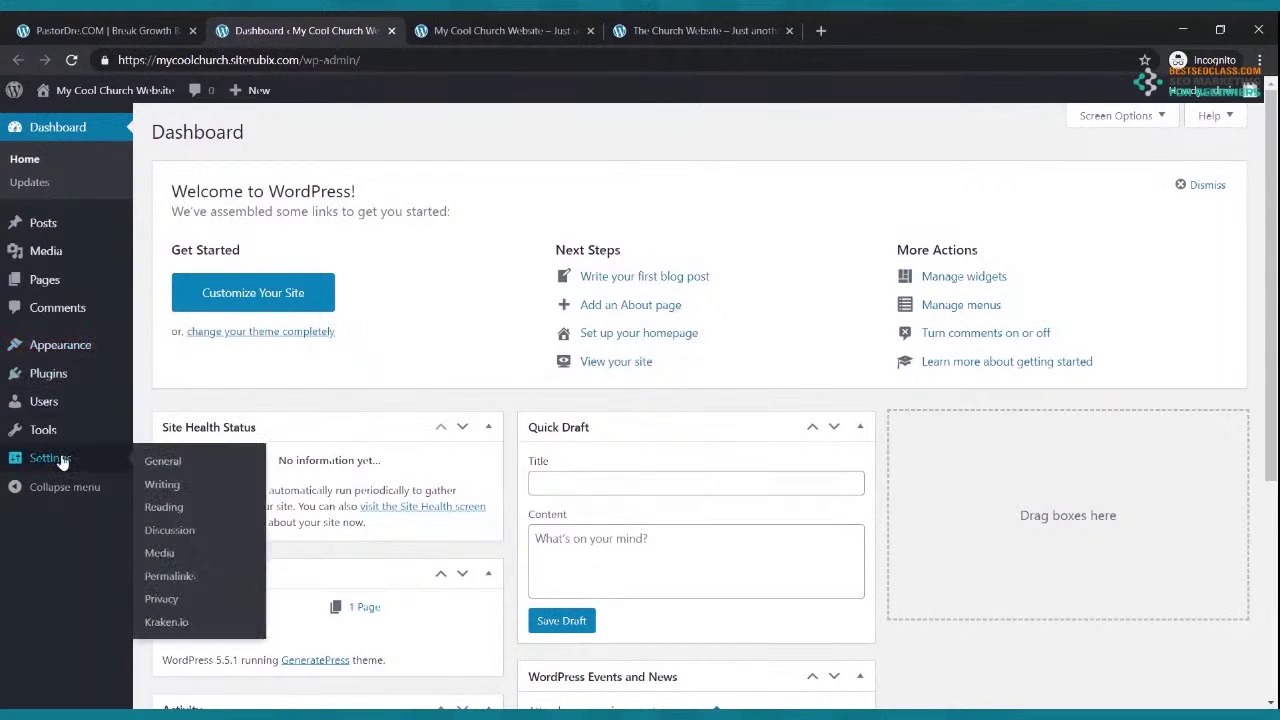
left_click(62, 459)
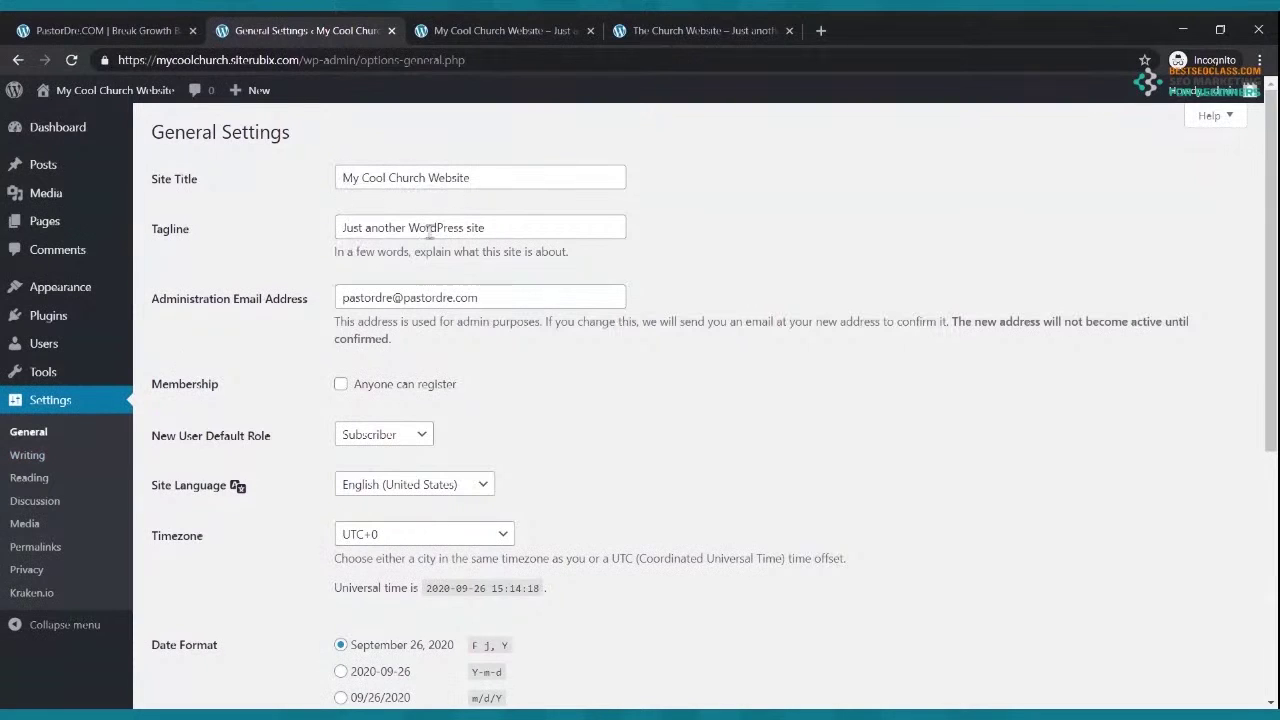
left_click_drag(510, 230, 308, 232)
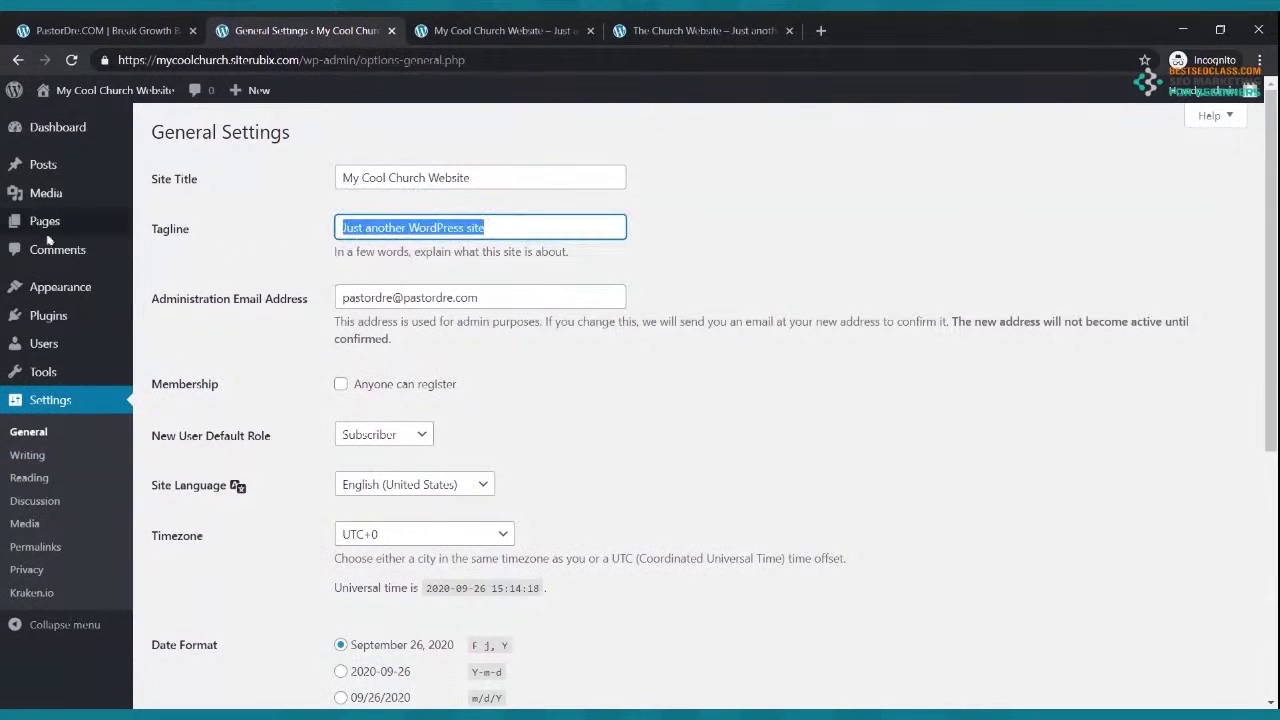
mouse_move(4, 92)
key("BackSpace")
type("My Cool")
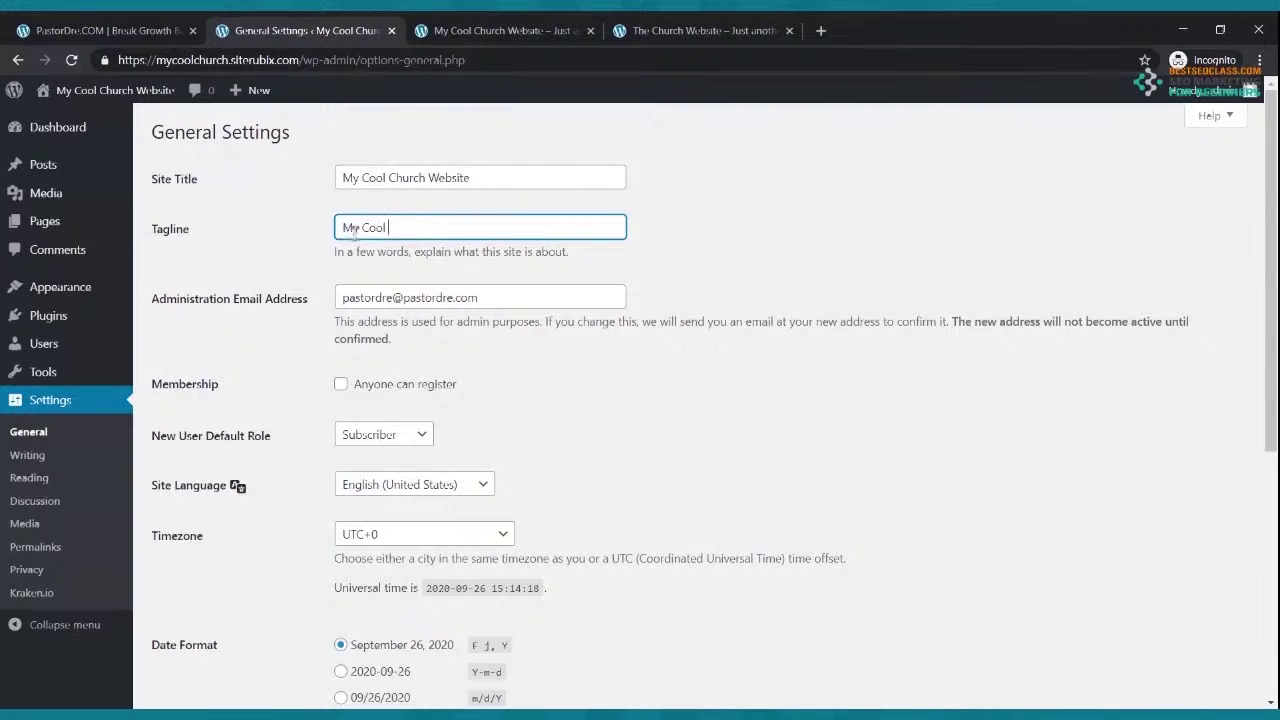
left_click_drag(406, 228, 316, 237)
type("The Place Where We Have Church")
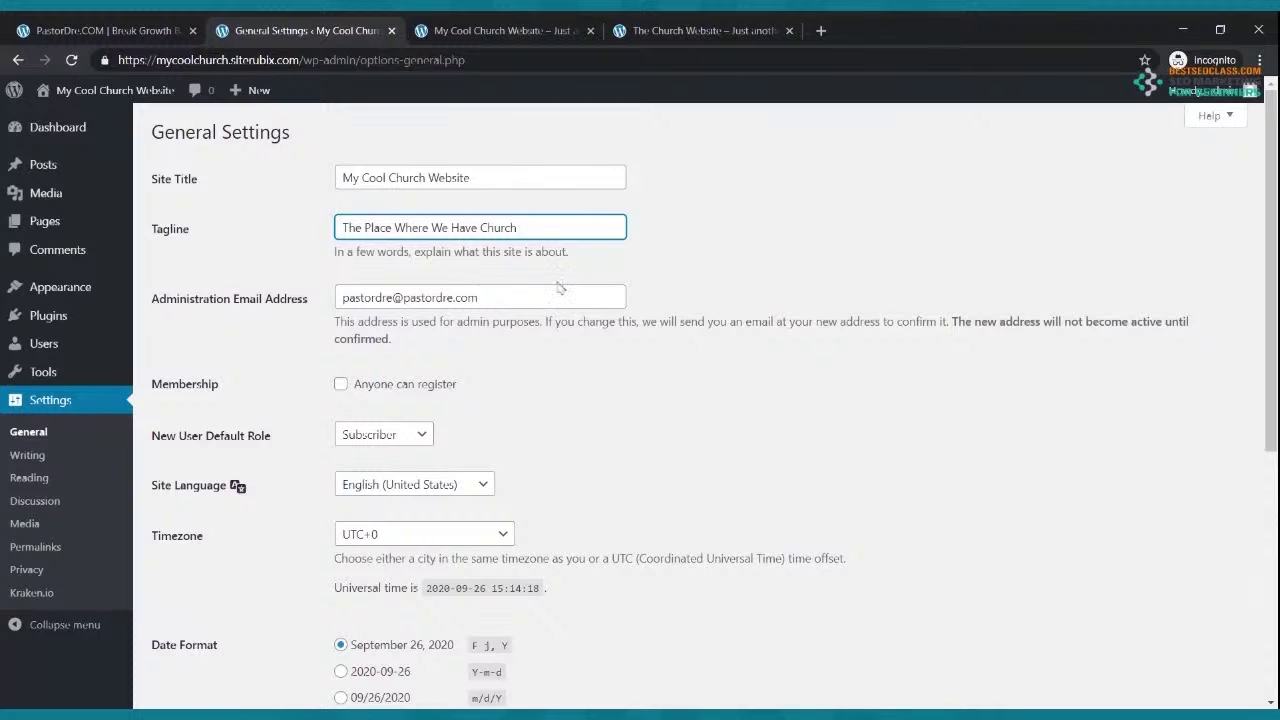
scroll(478, 276, "down", 2)
scroll(578, 272, "up", 2)
scroll(527, 250, "down", 2)
scroll(600, 640, "down", 3)
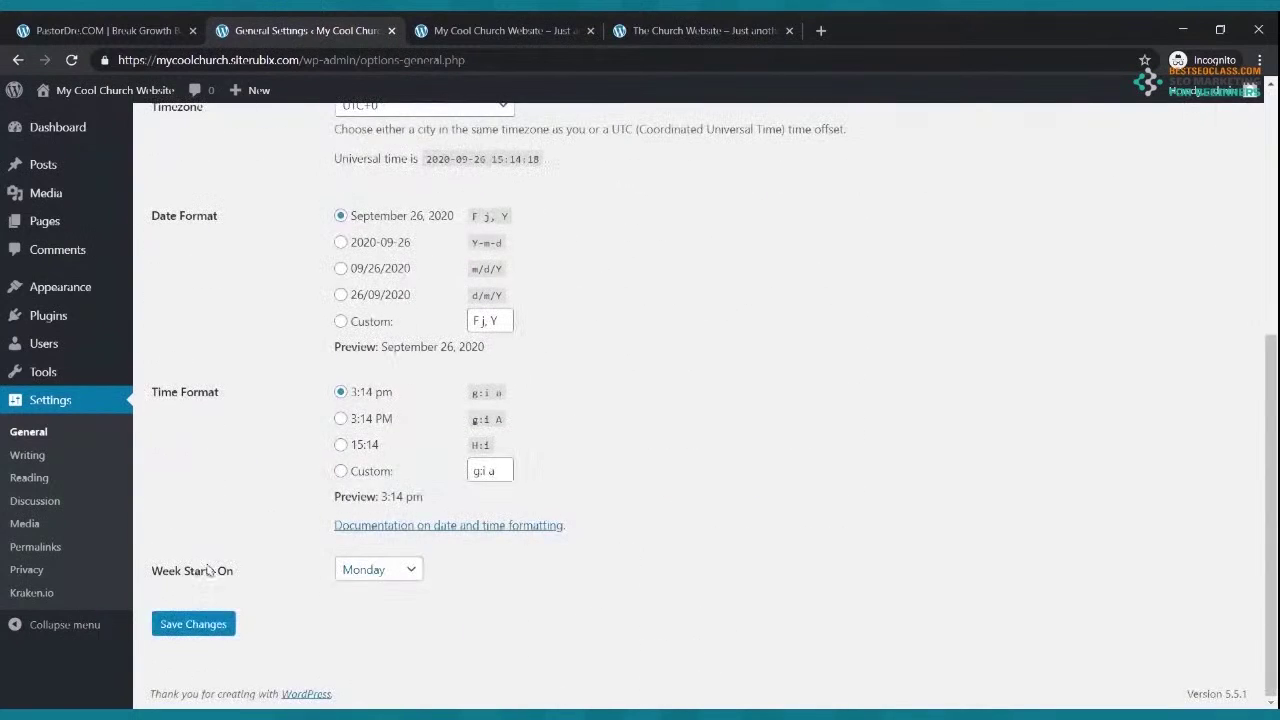
left_click(182, 628)
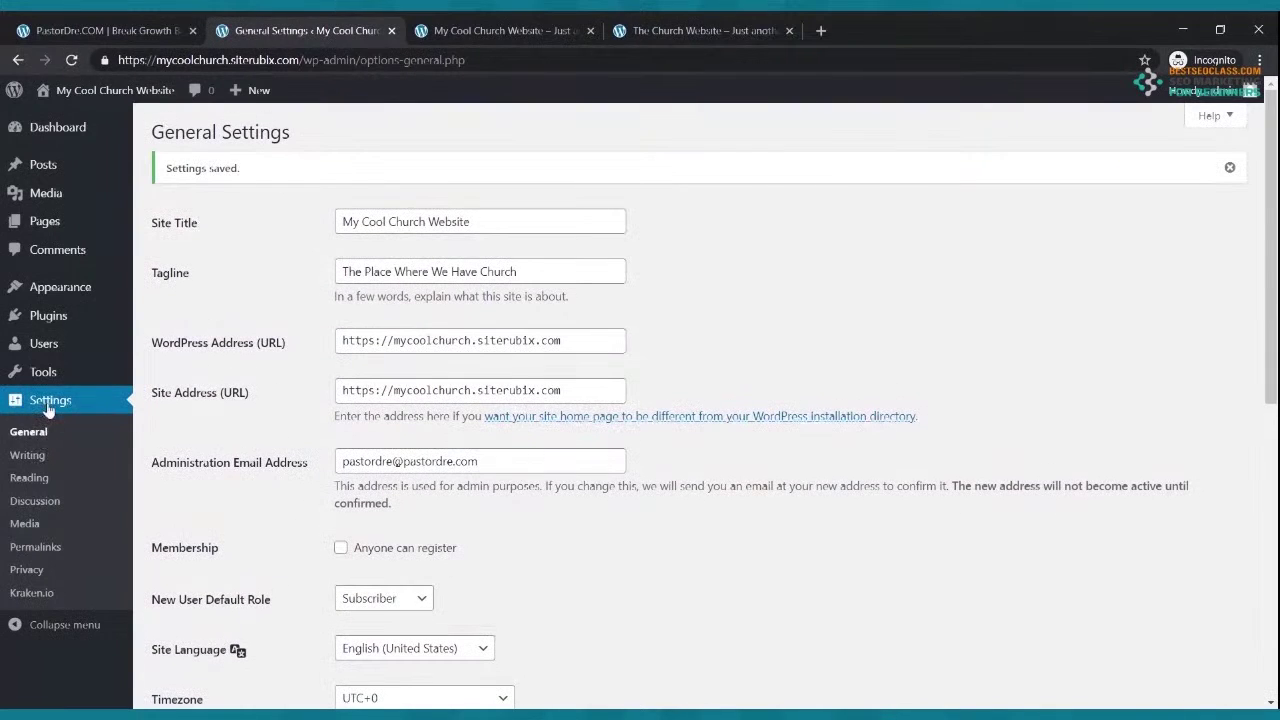
In the writing settings, allow users to switch editors and save the changes
left_click(35, 461)
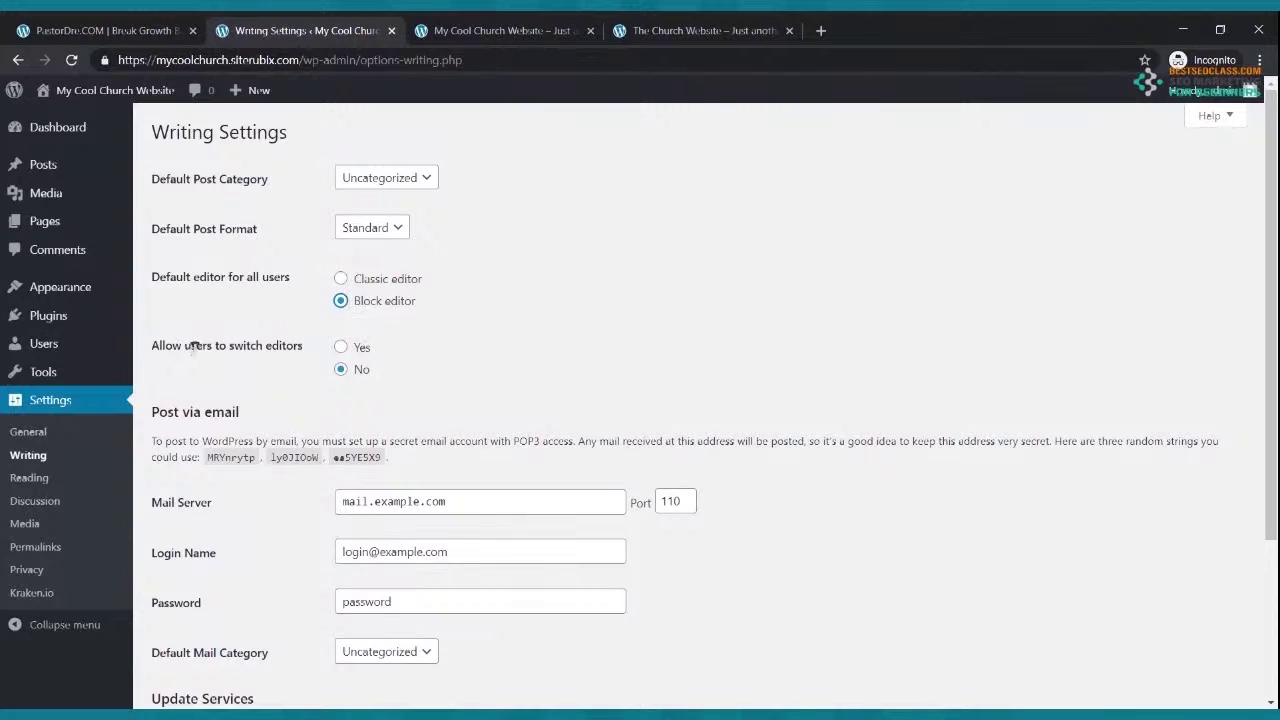
left_click(340, 347)
scroll(400, 355, "down", 3)
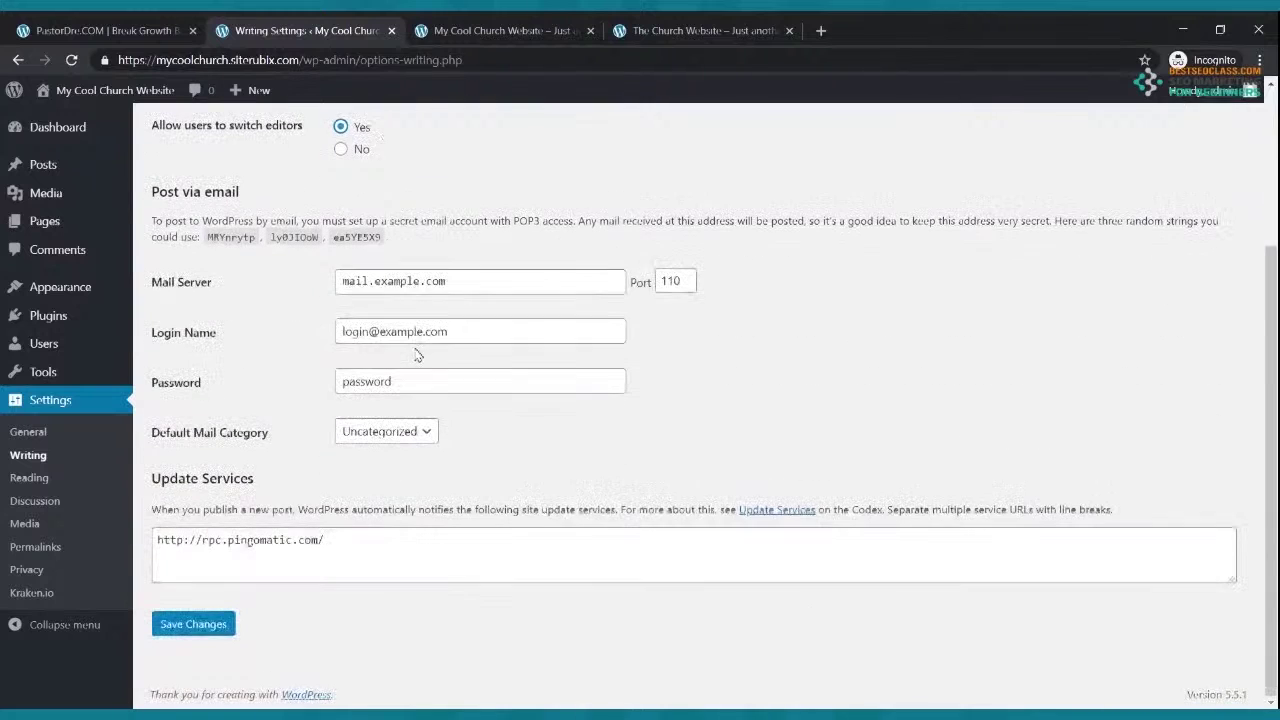
left_click(193, 624)
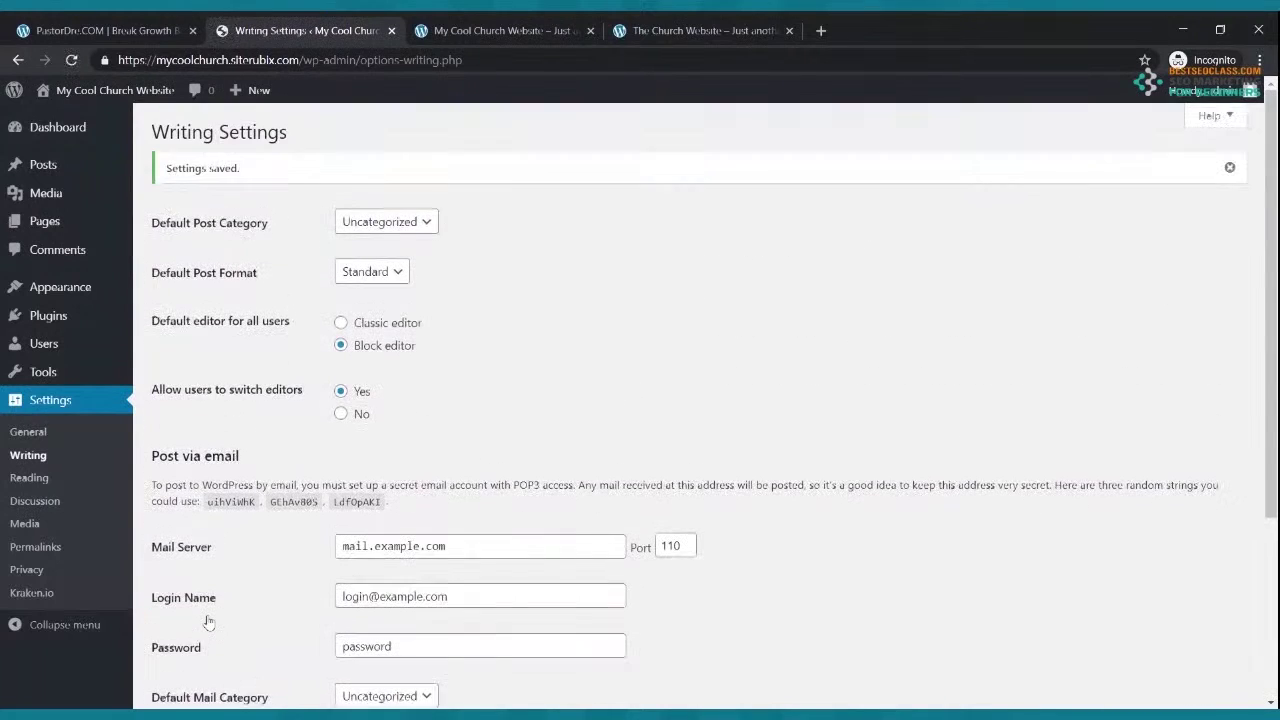
Hide the site title and the tagline in the theme customizer's Site Identity settings, publish, and leave the customizer
left_click(75, 290)
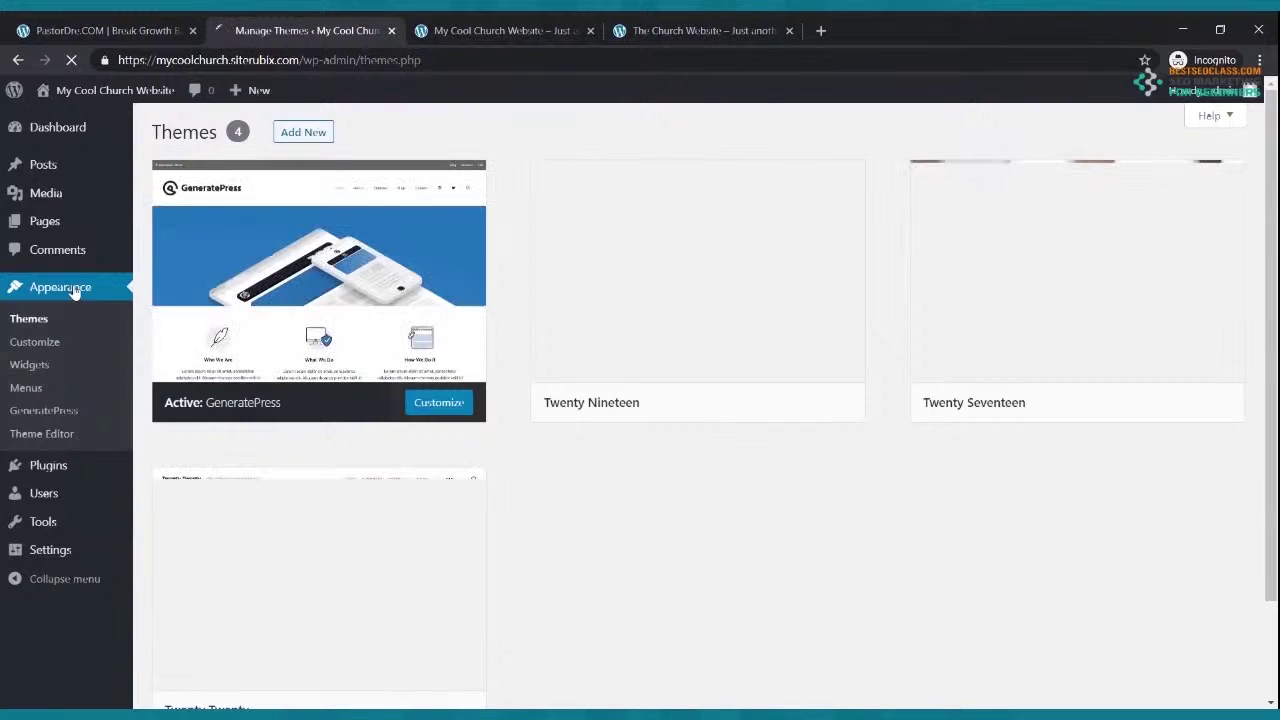
left_click(40, 343)
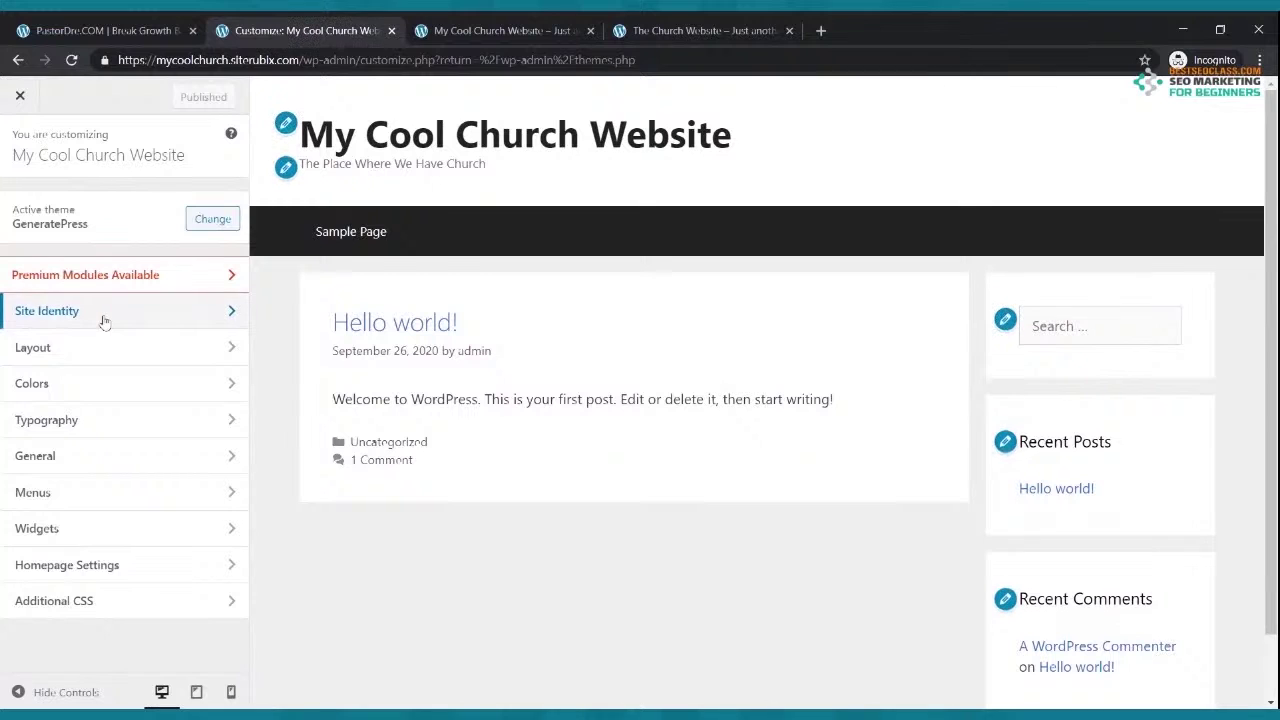
left_click(104, 316)
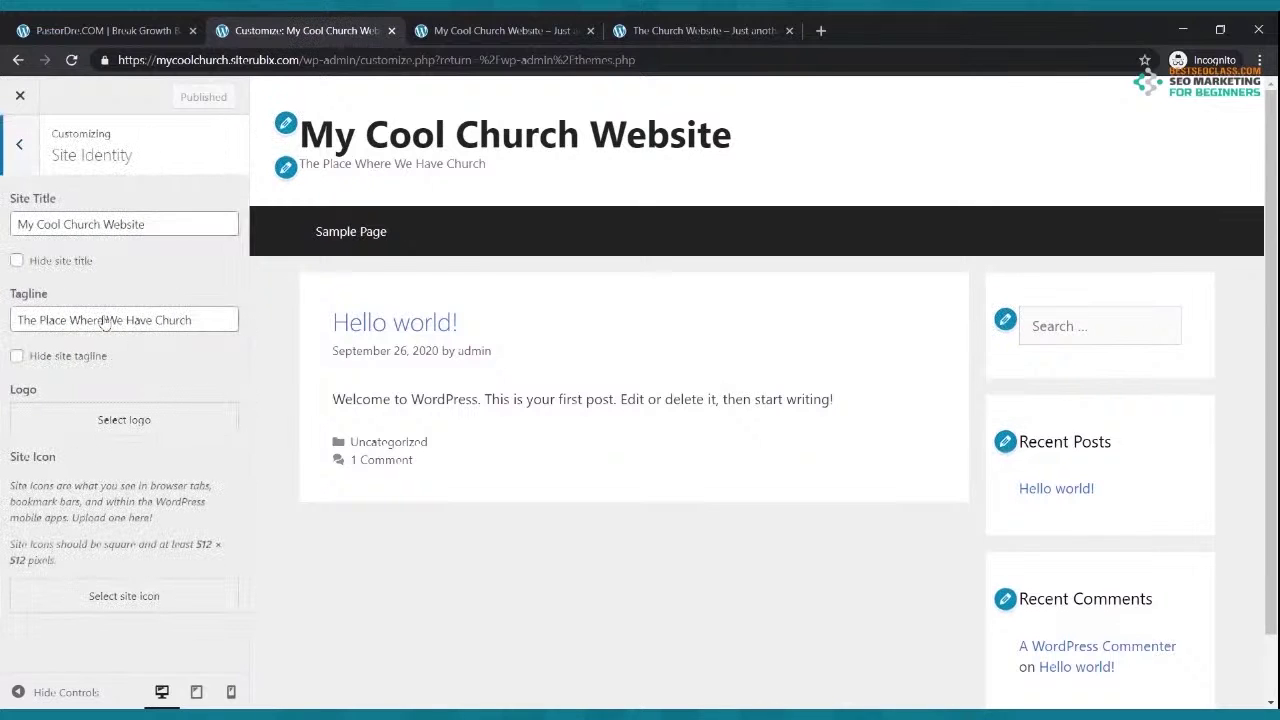
left_click(18, 261)
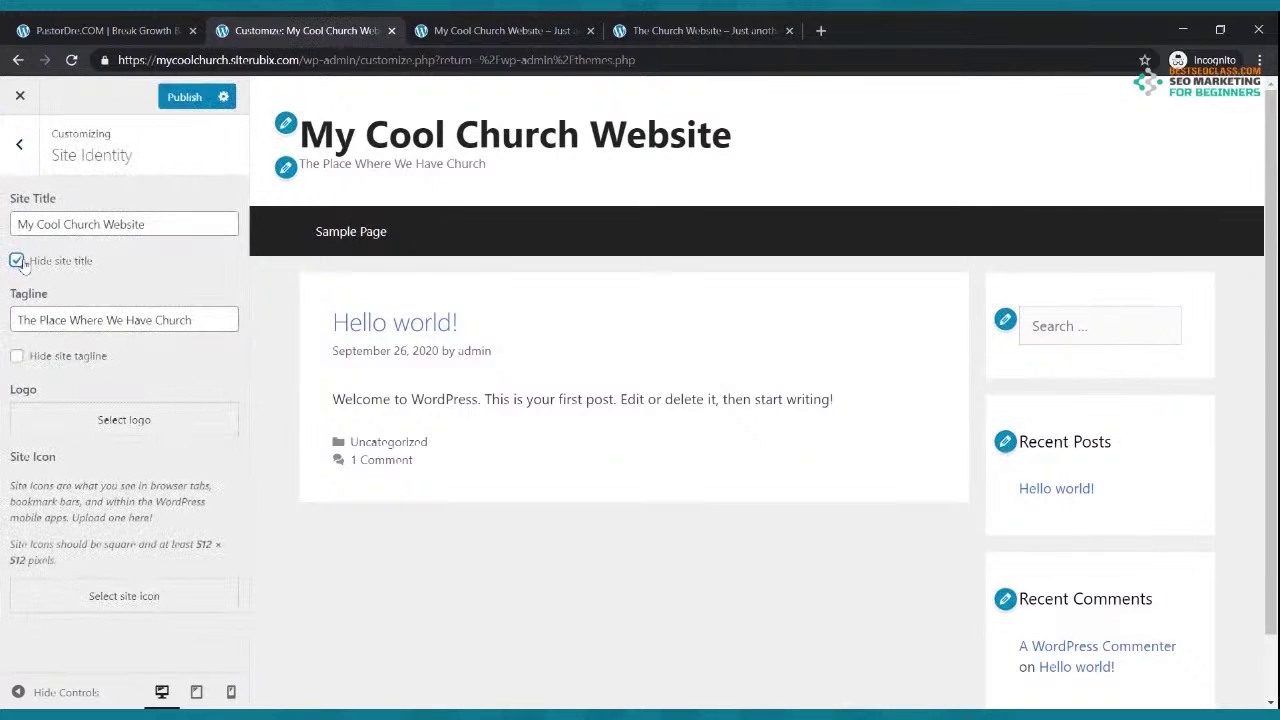
left_click(17, 358)
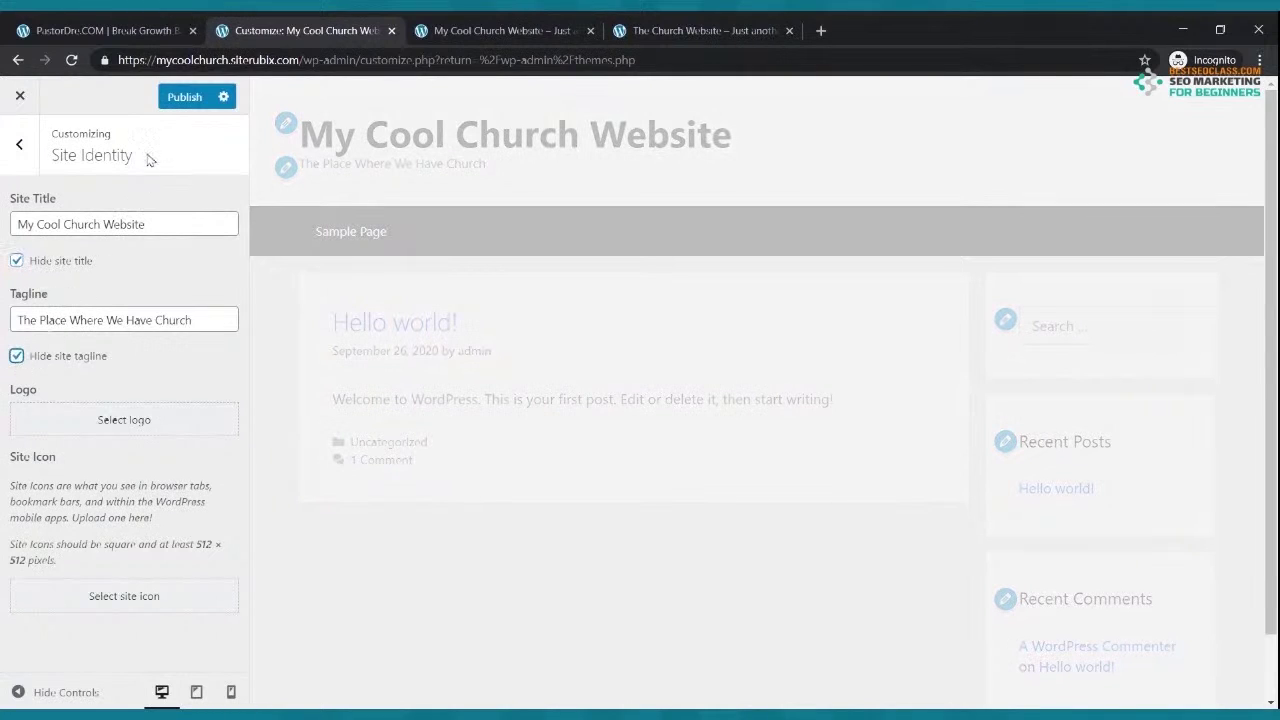
left_click(183, 98)
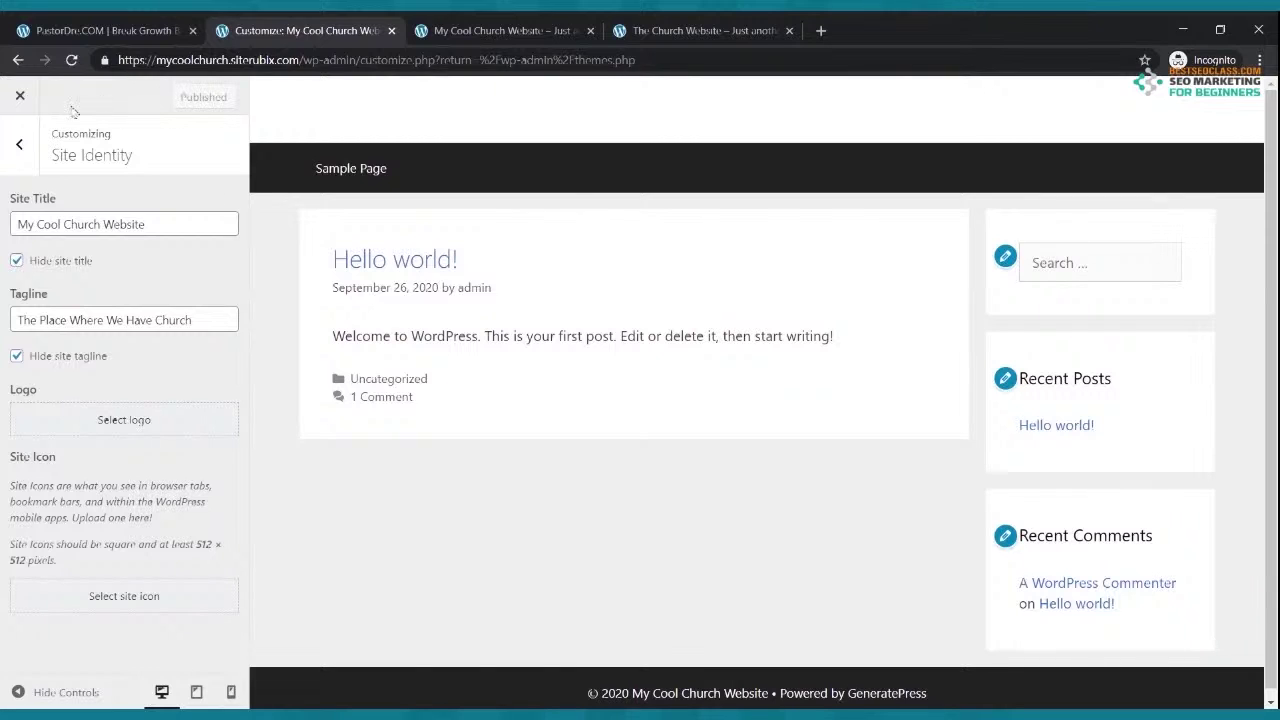
left_click(20, 97)
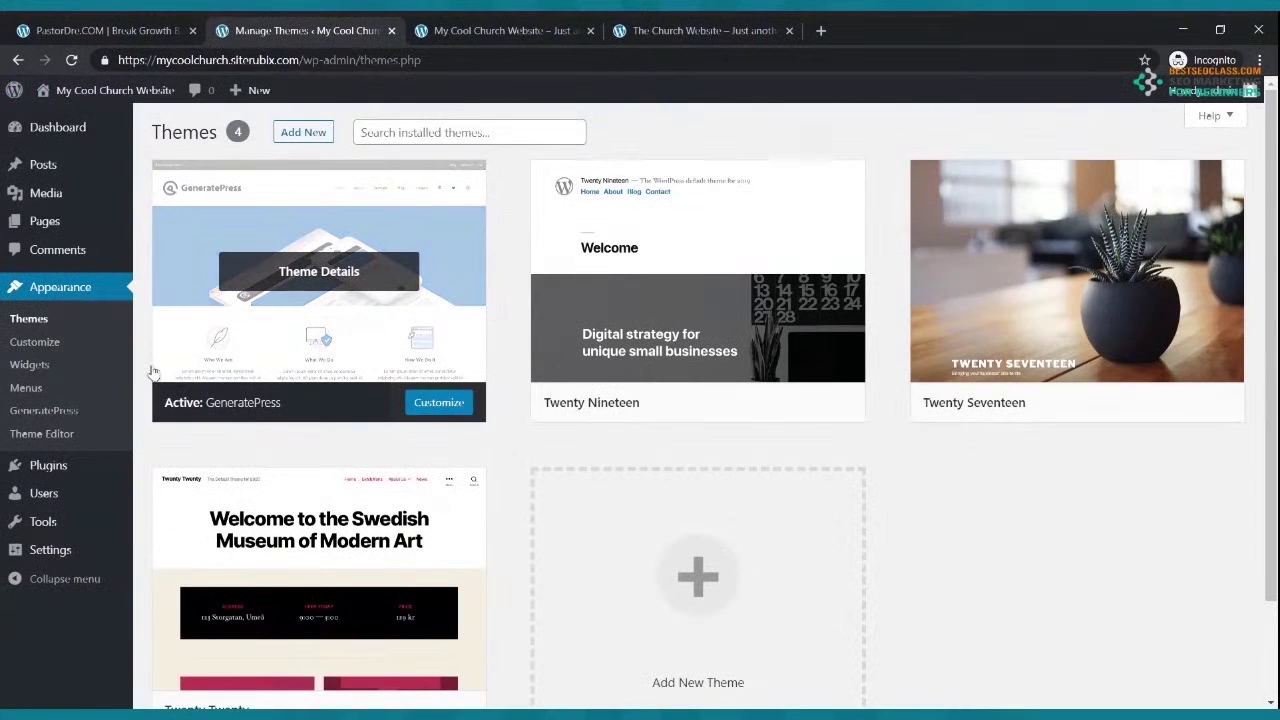
Reload the live My Cool Church Website front page to check its header and compare it with the example church website
left_click(503, 32)
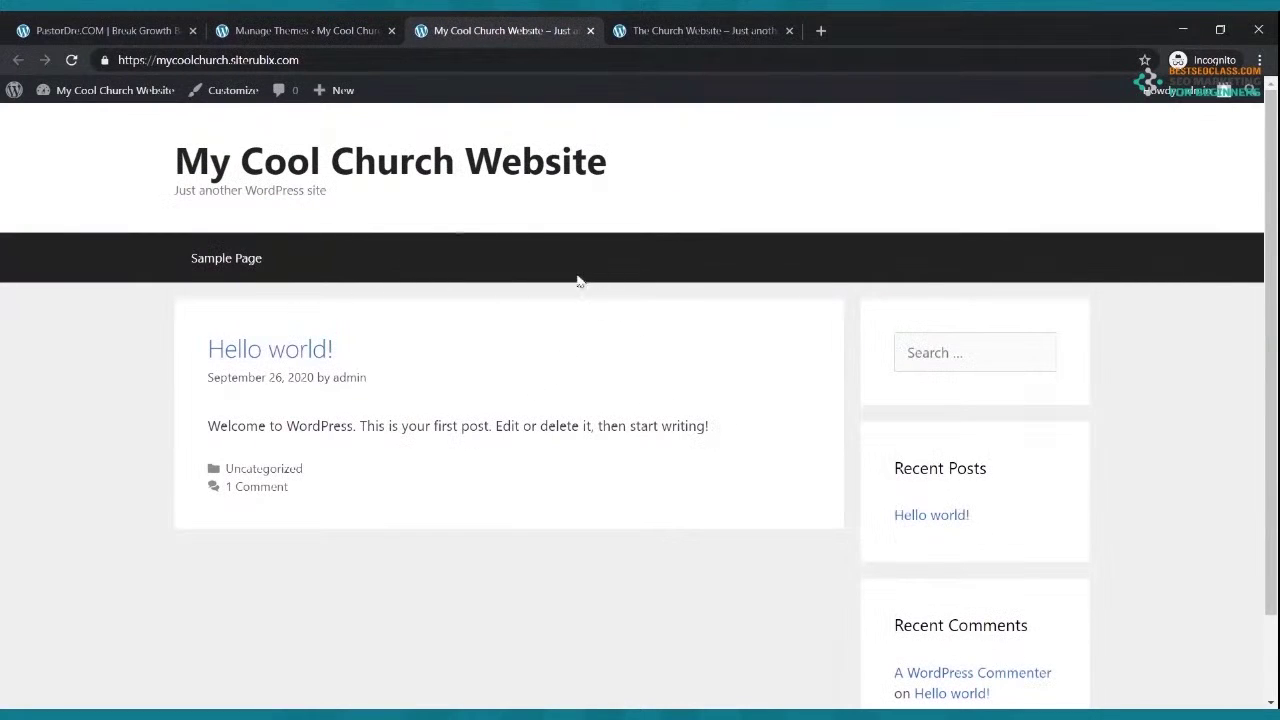
left_click(72, 61)
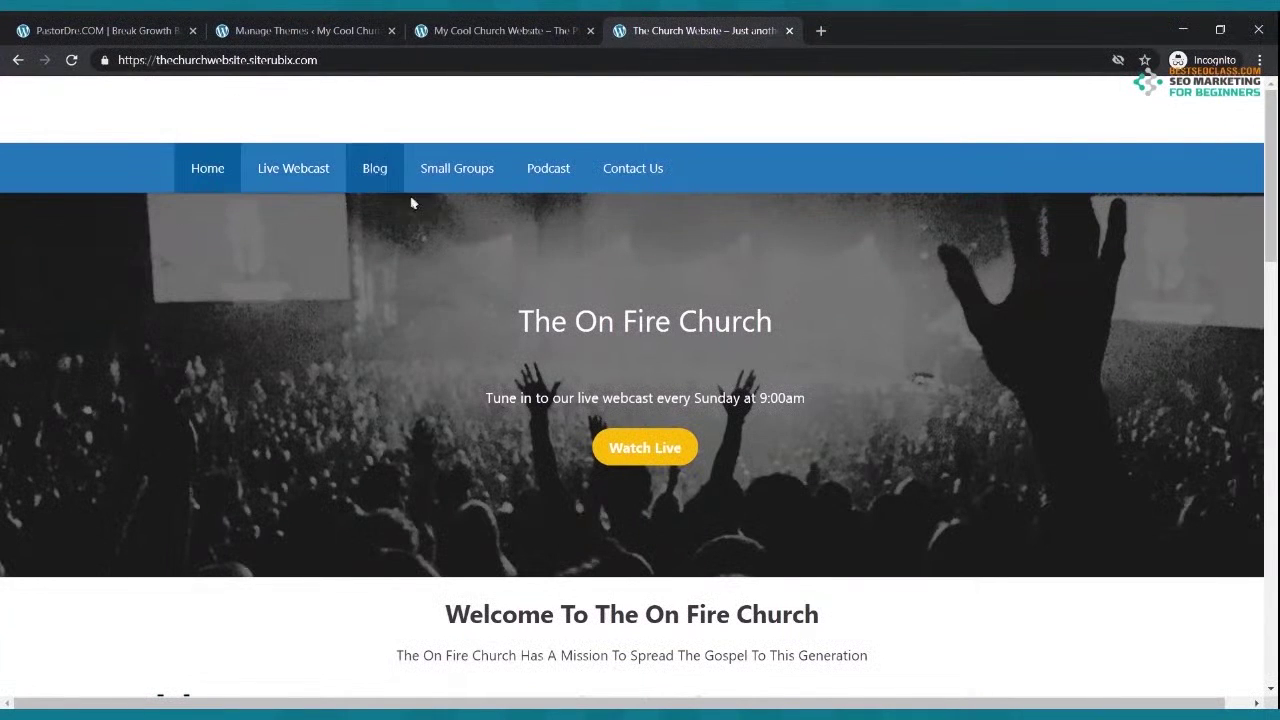
Return to the site admin and move the Sample Page to the trash
left_click(249, 31)
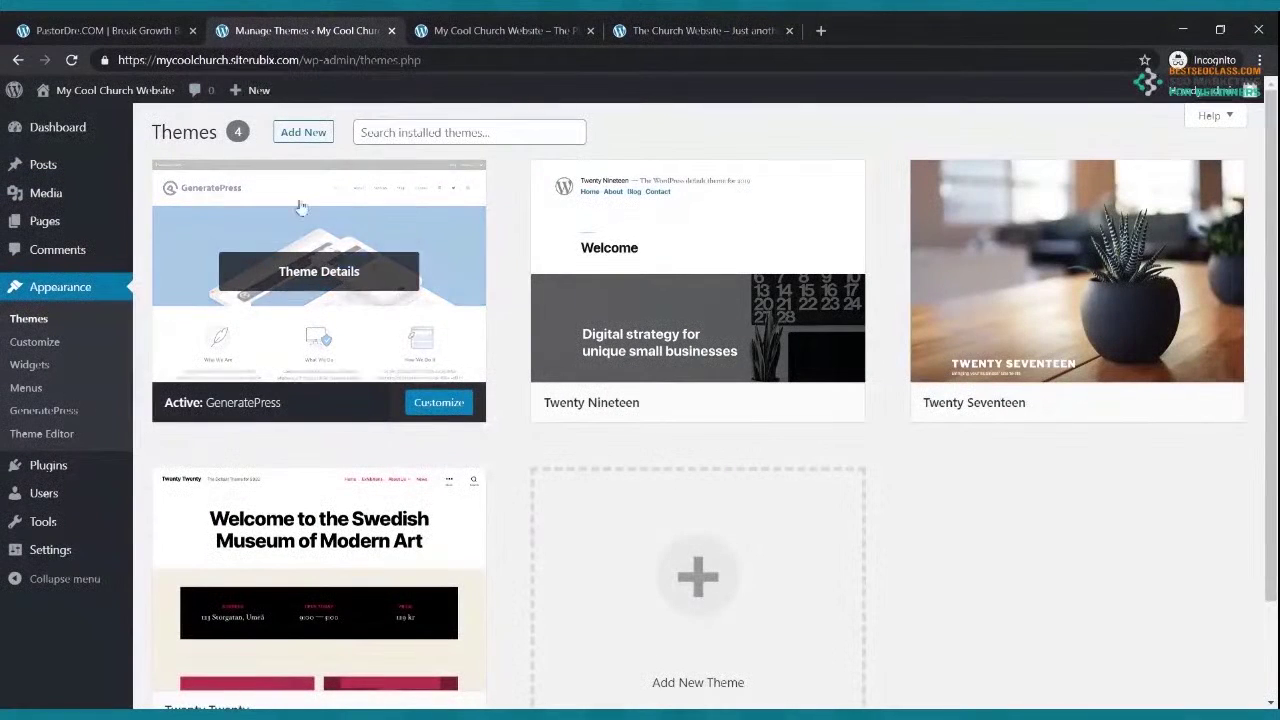
left_click(38, 222)
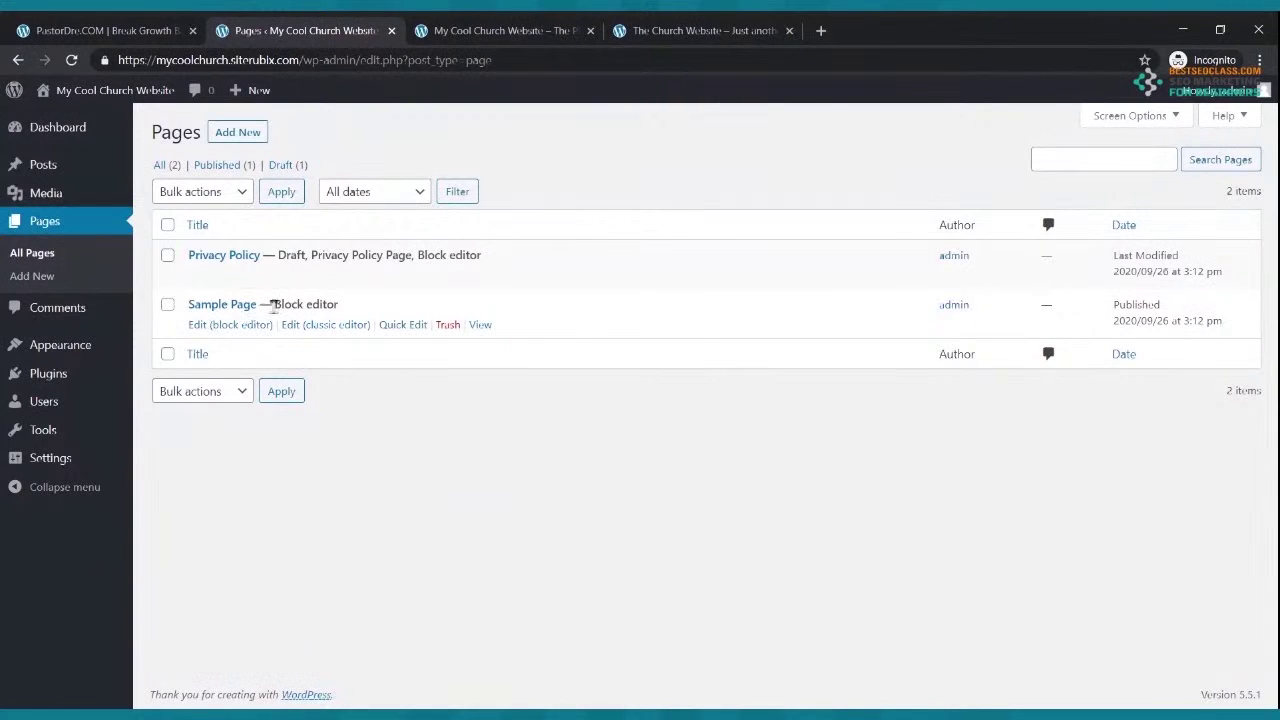
left_click(447, 325)
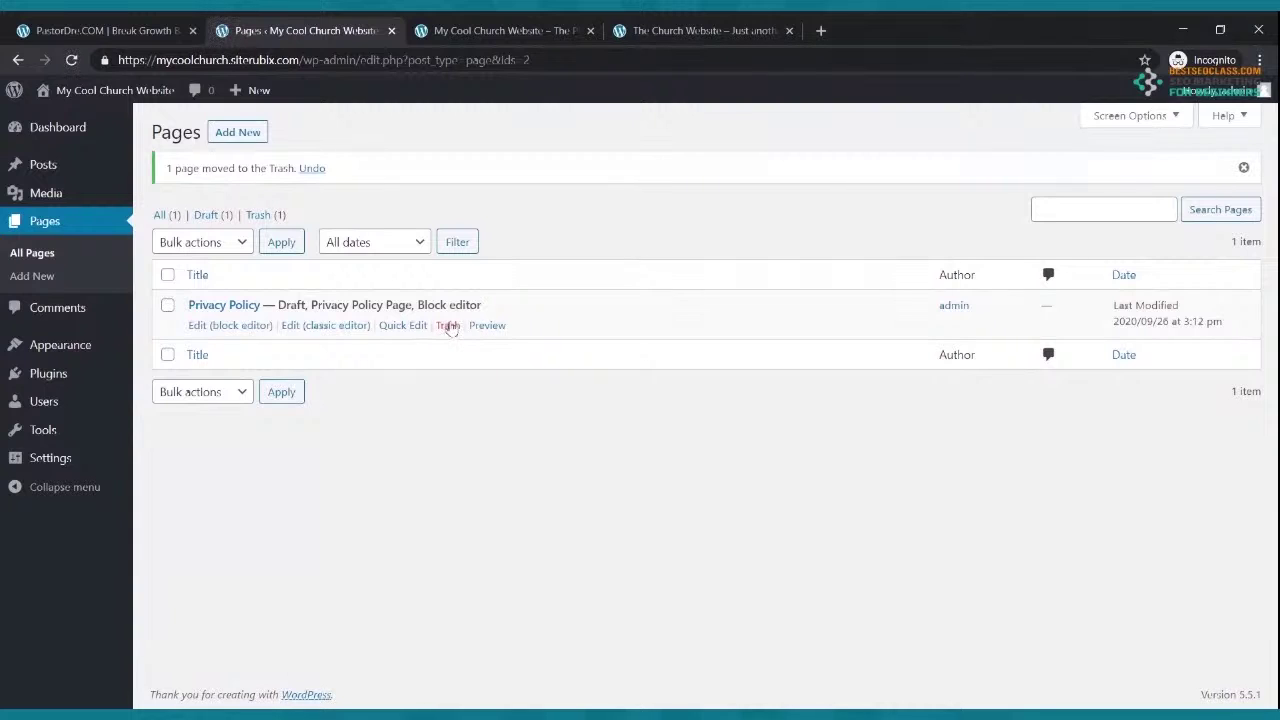
Create a new page titled "Home", dismissing the block editor welcome guide, publish it, and go back to the pages list
left_click(238, 134)
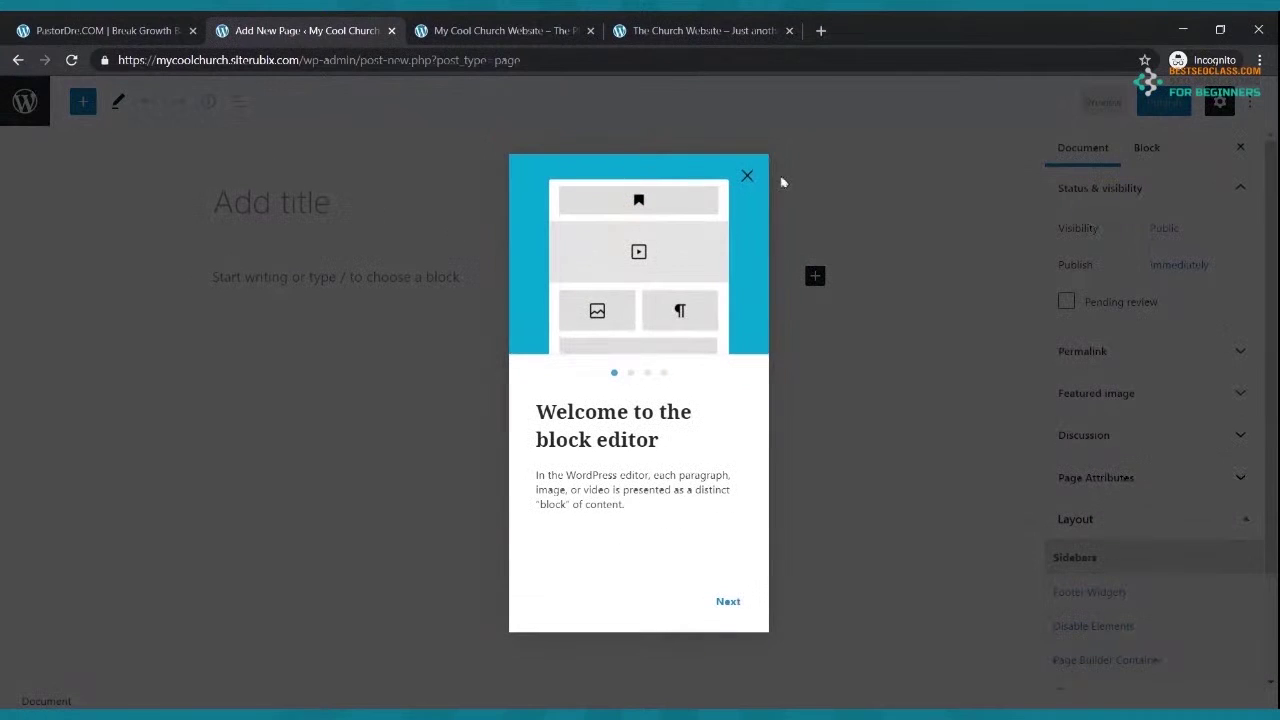
left_click(750, 182)
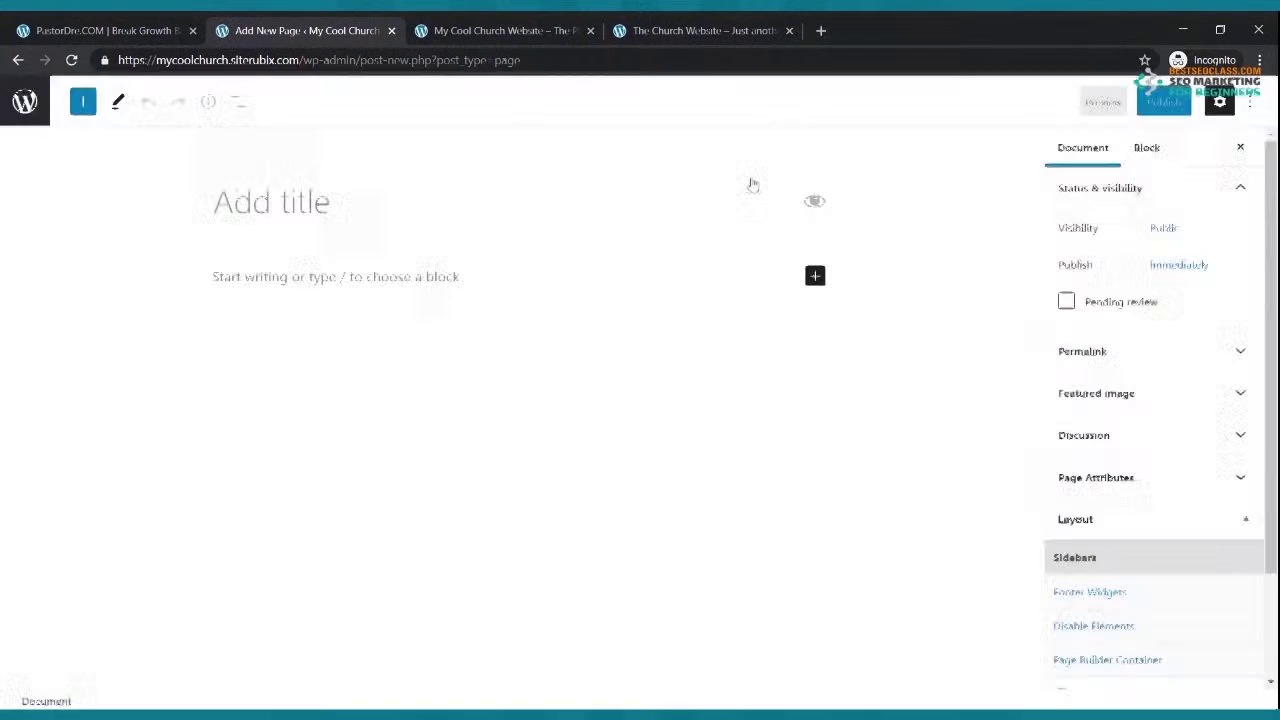
left_click(262, 203)
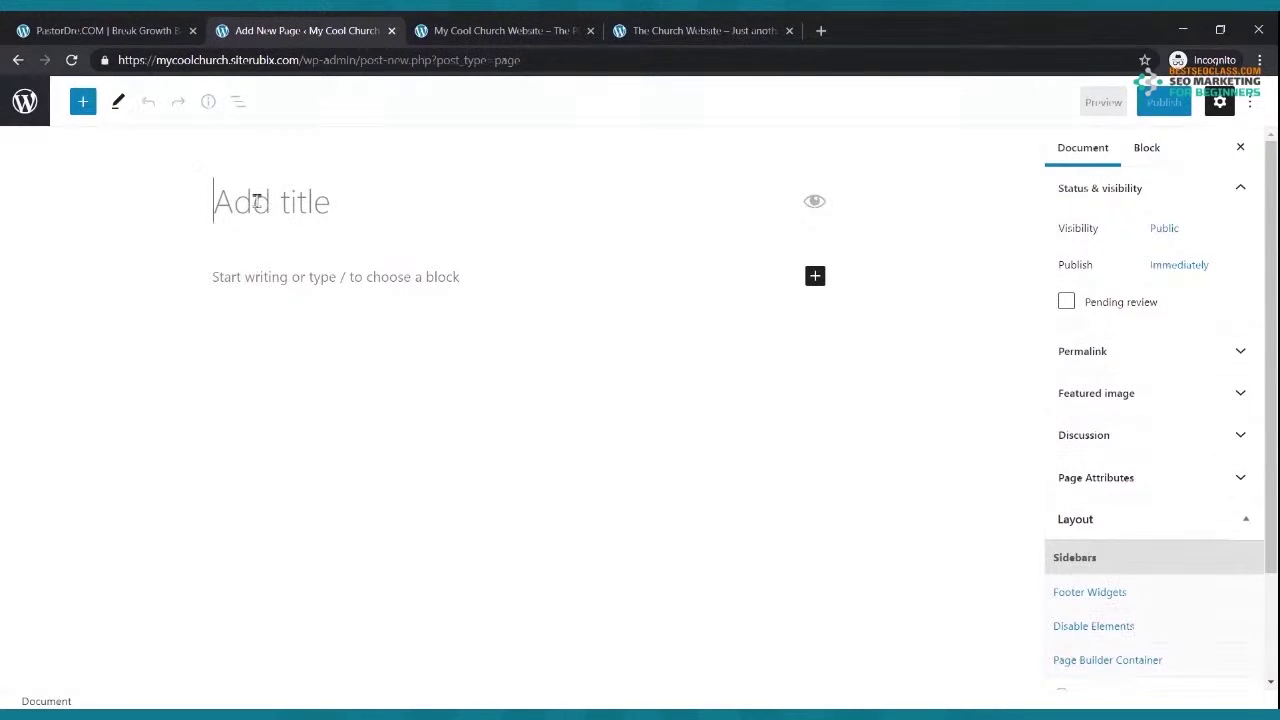
type("Home")
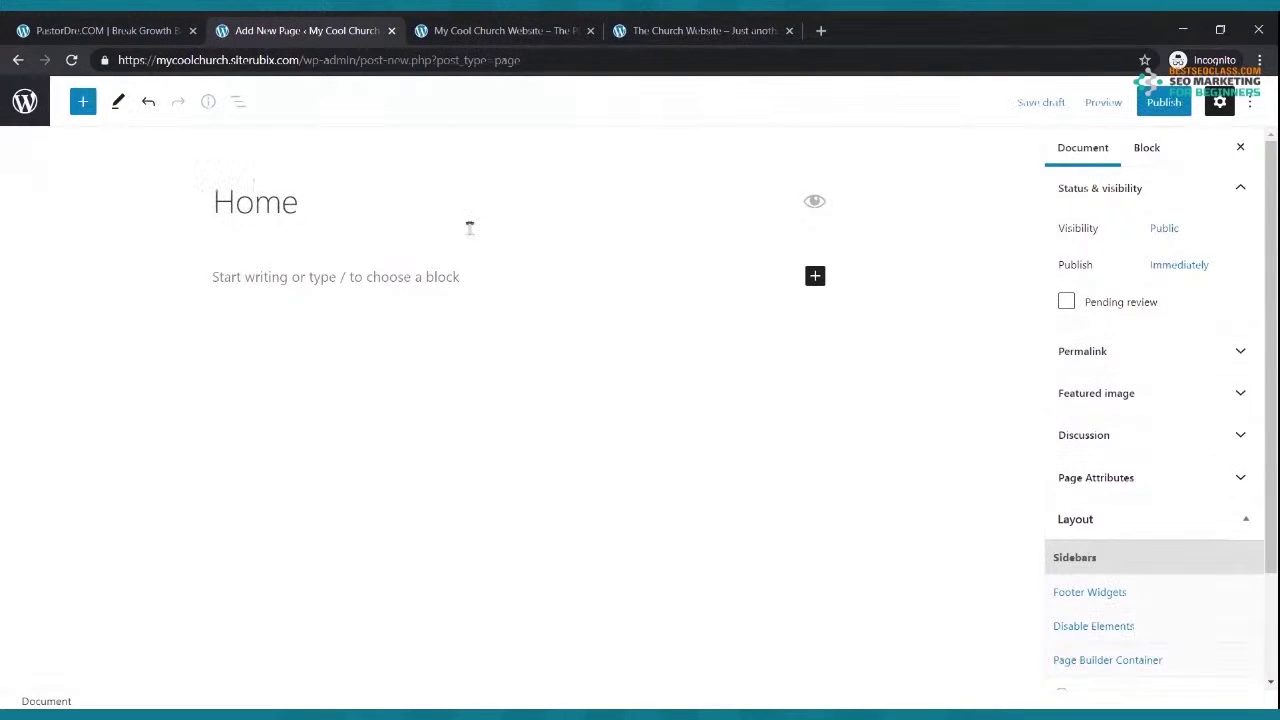
left_click(1162, 108)
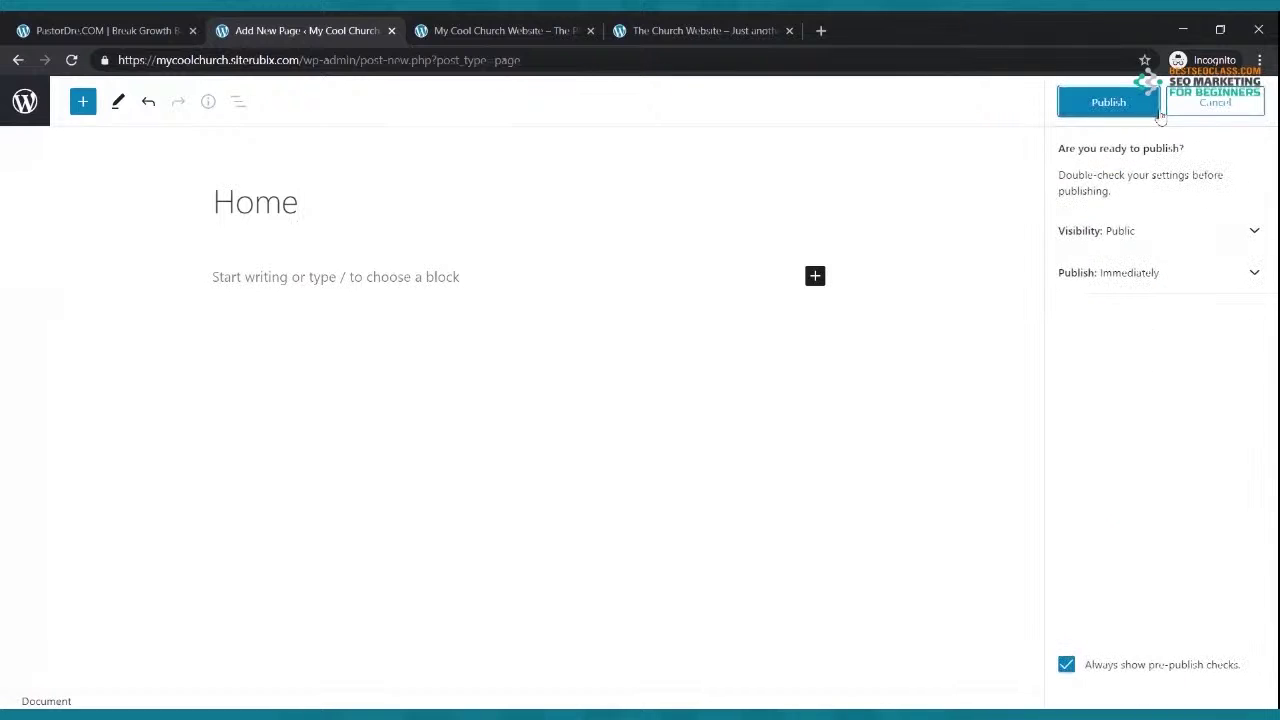
left_click(1095, 106)
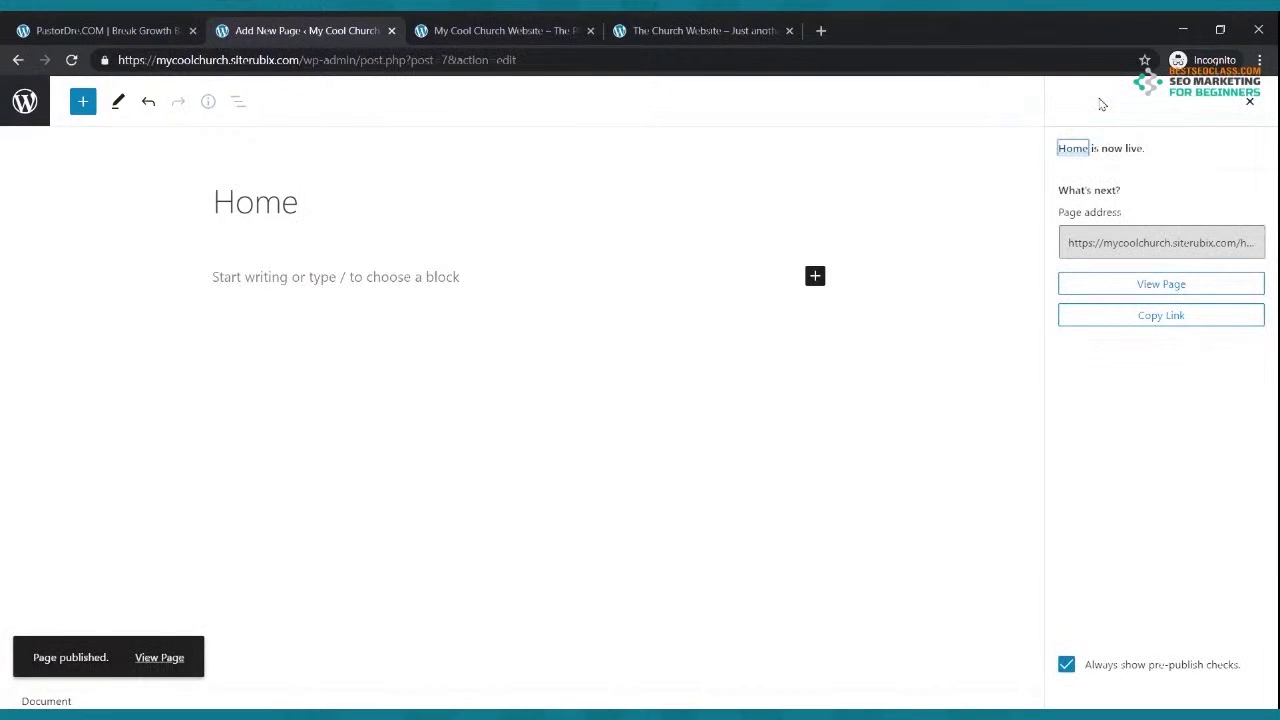
left_click(18, 60)
Create a page titled "Live Webcast", matching the example church website's menu, publish it, and go back to the pages list
left_click(232, 136)
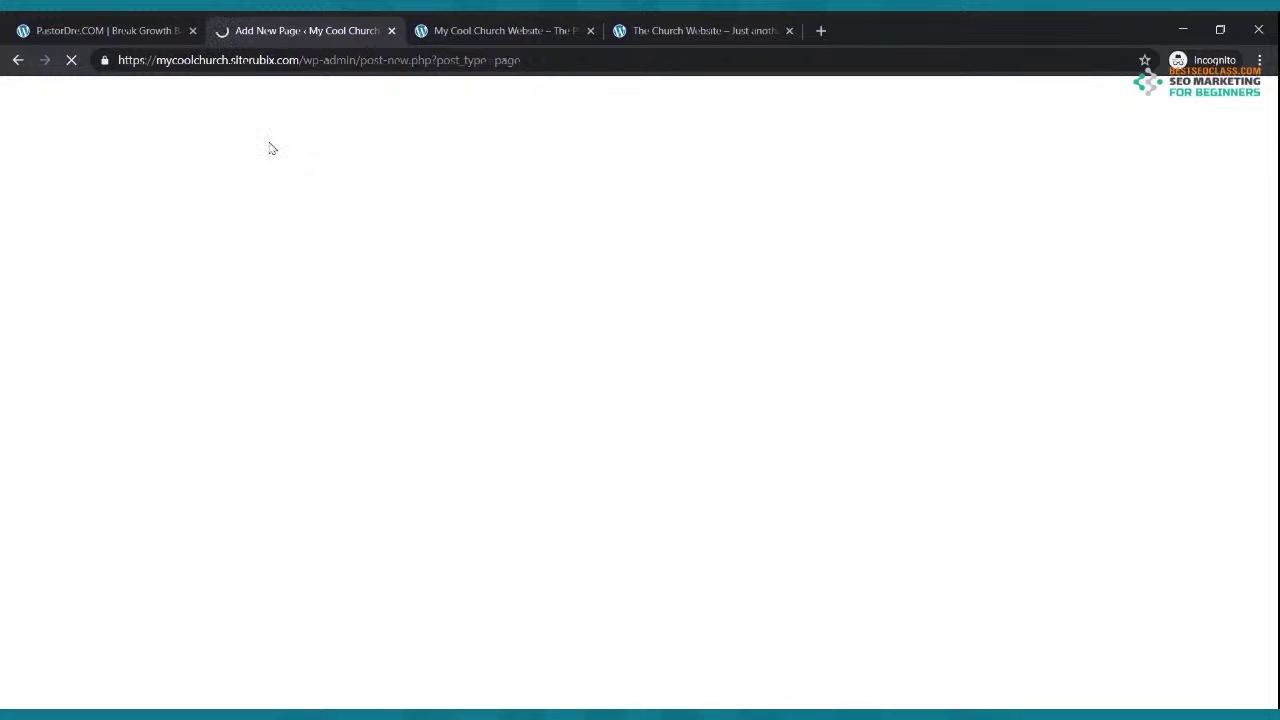
left_click(664, 32)
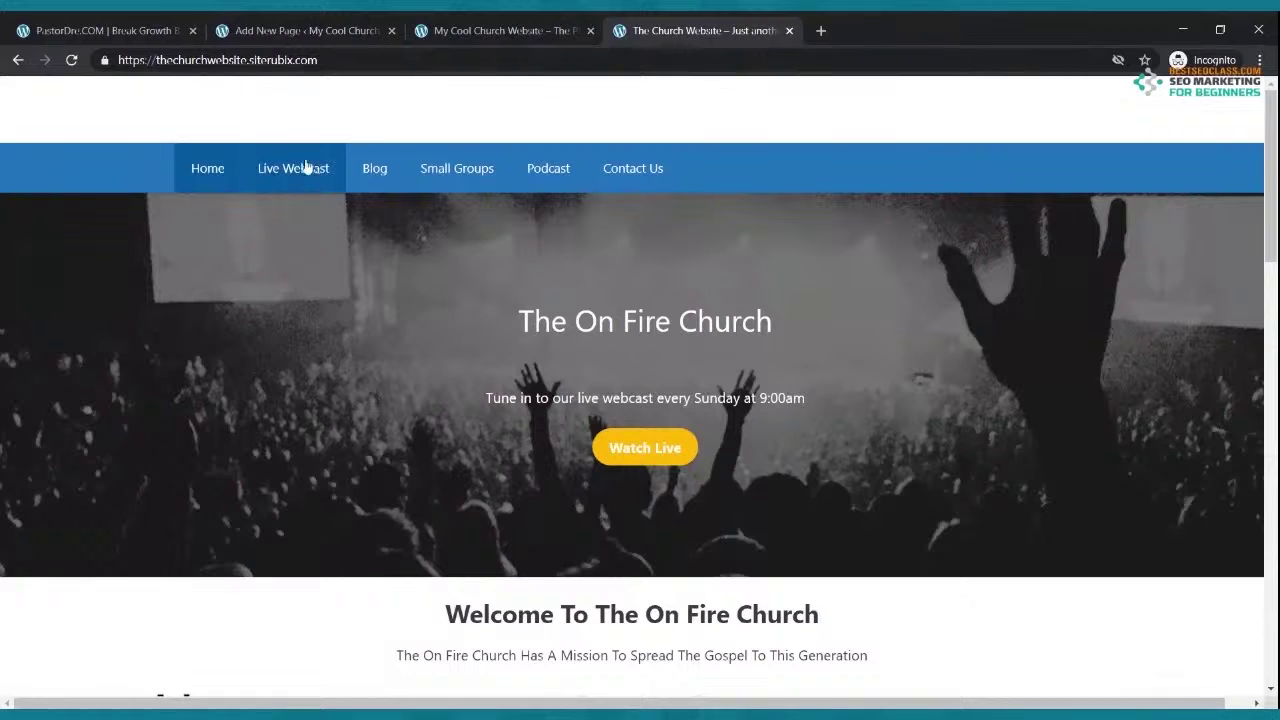
left_click(284, 38)
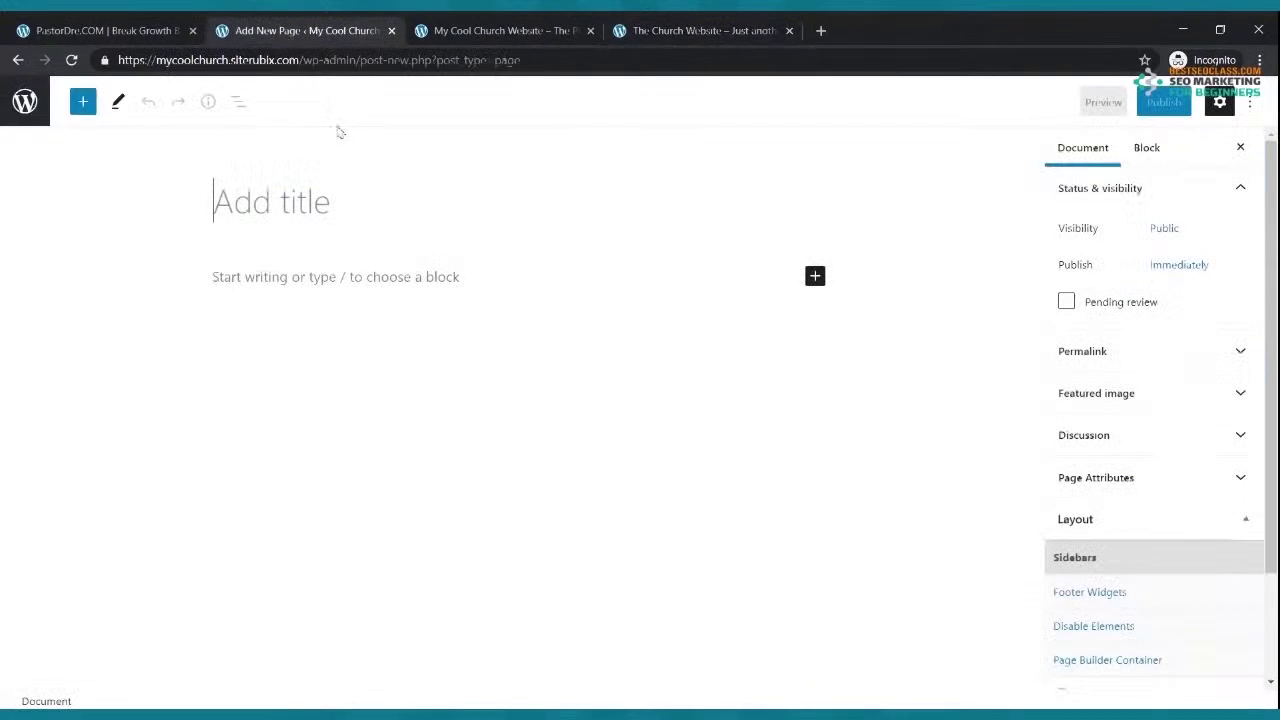
left_click(280, 200)
type("Live Webcast")
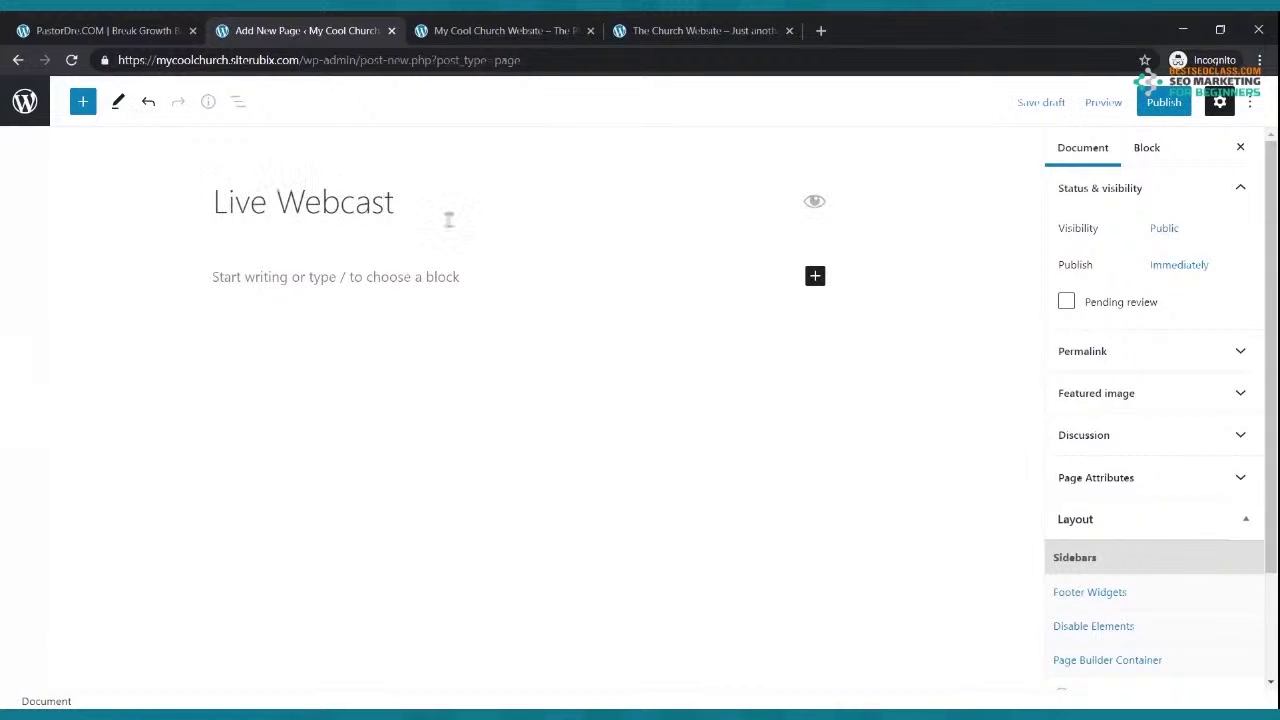
left_click(1164, 102)
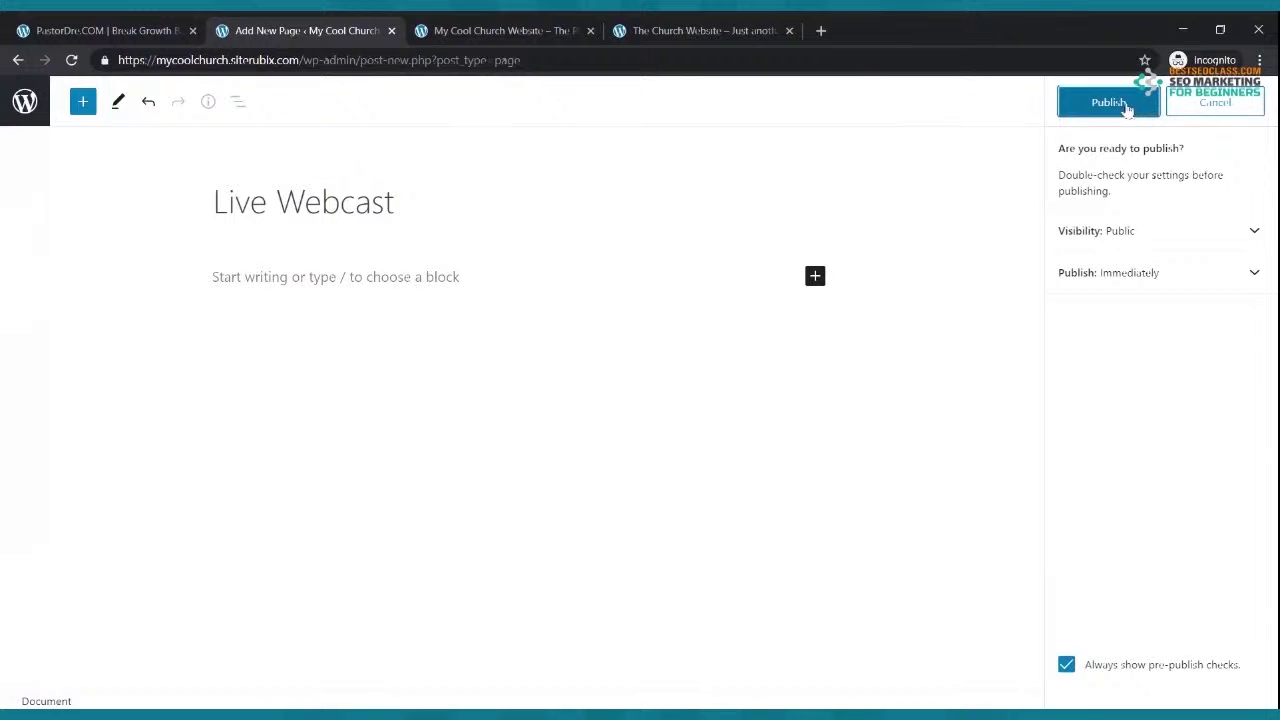
left_click(1110, 103)
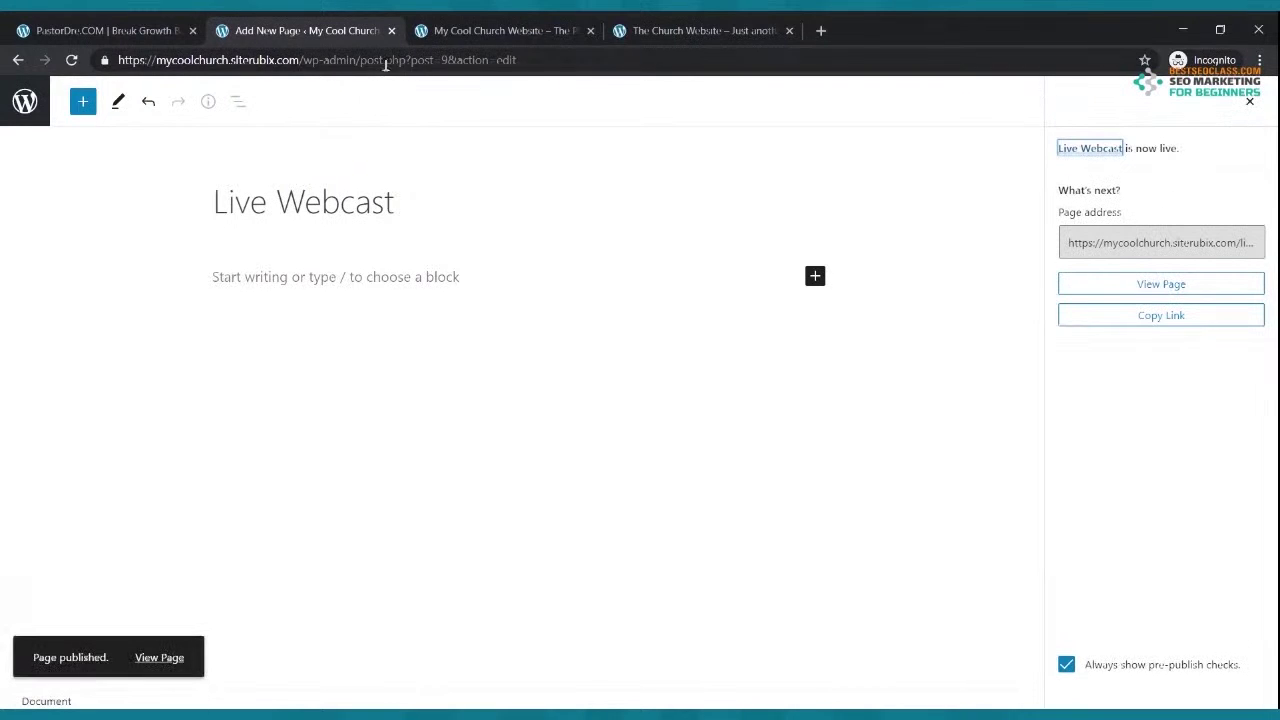
left_click(18, 60)
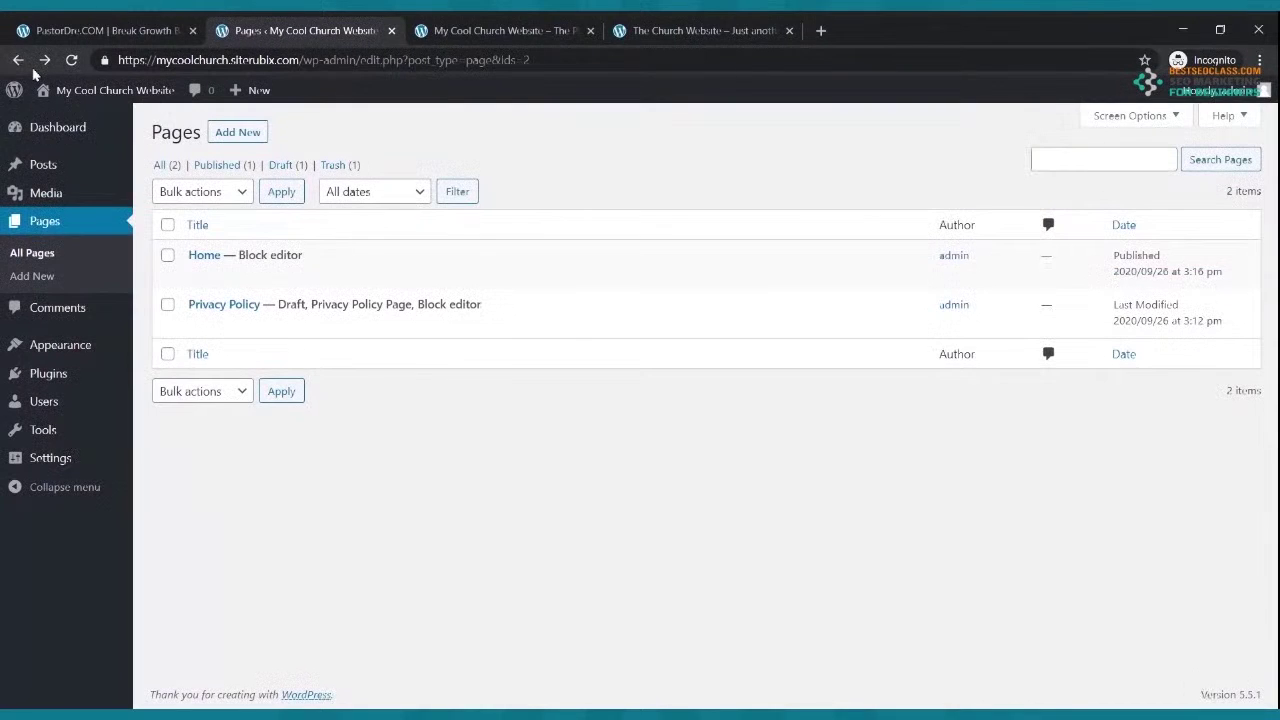
Create a page titled "Blog", matching the example church website's menu, publish it, and return to a refreshed pages list
left_click(235, 133)
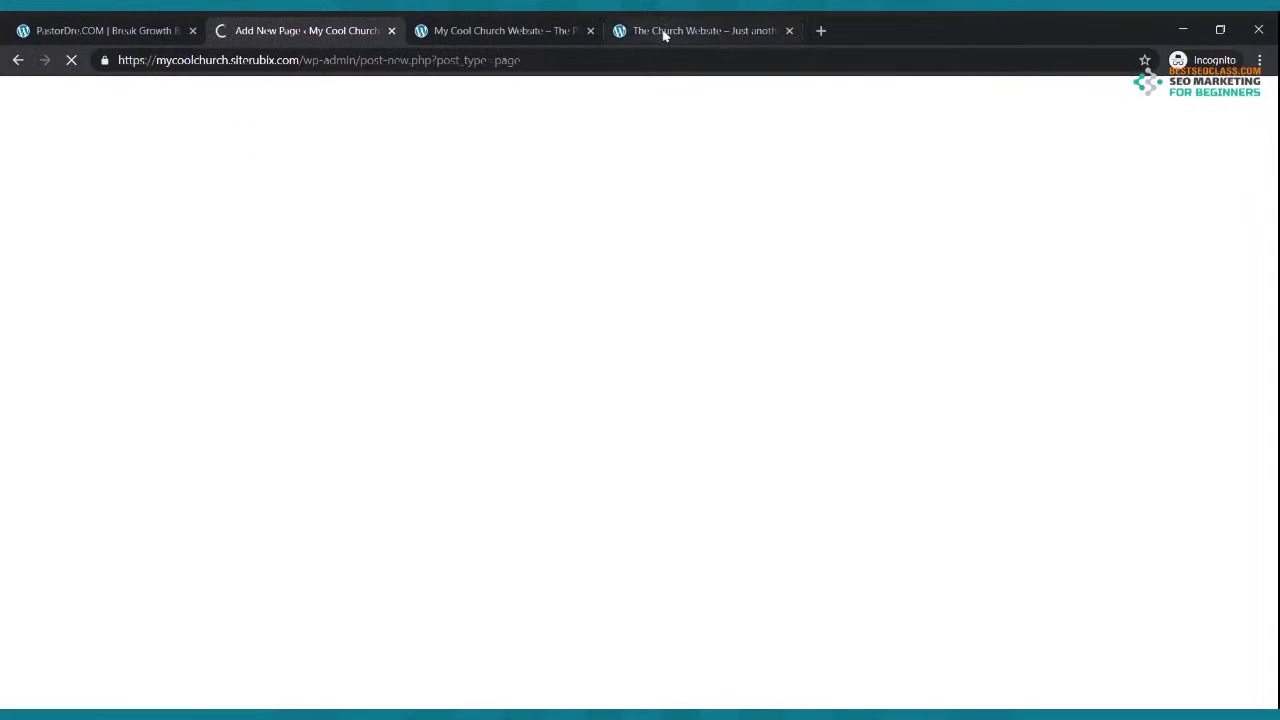
left_click(743, 31)
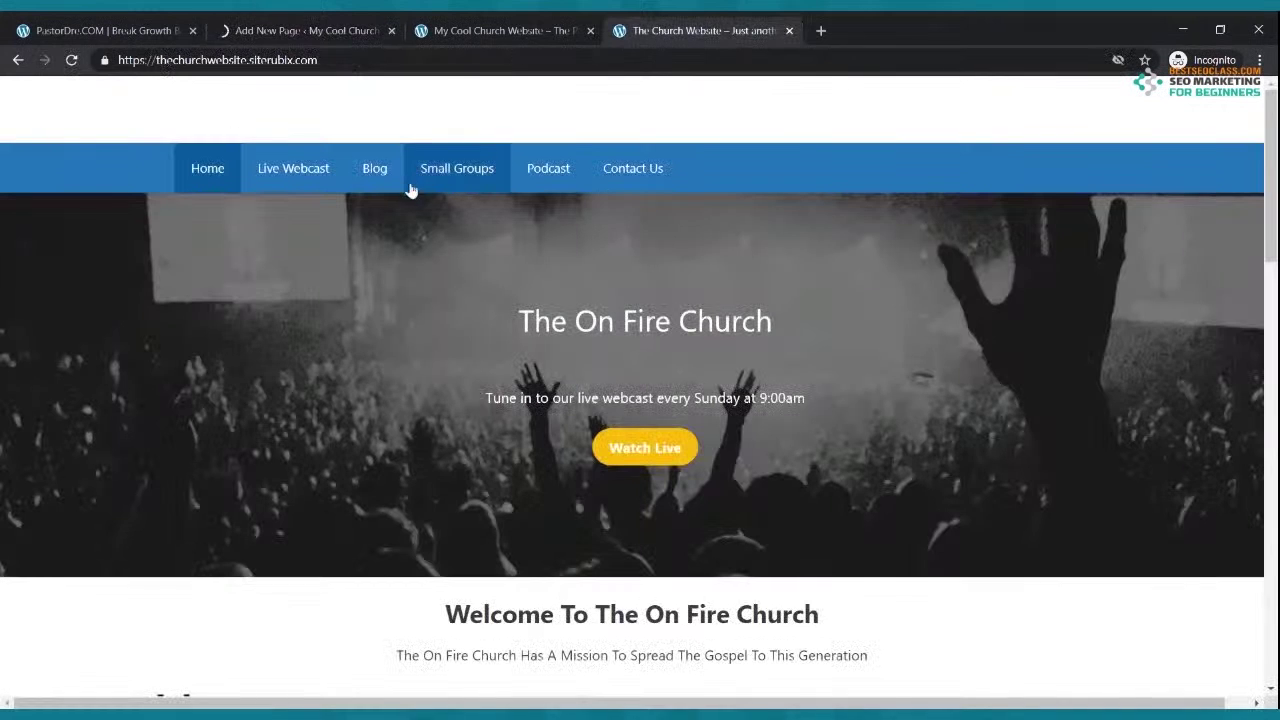
left_click(310, 31)
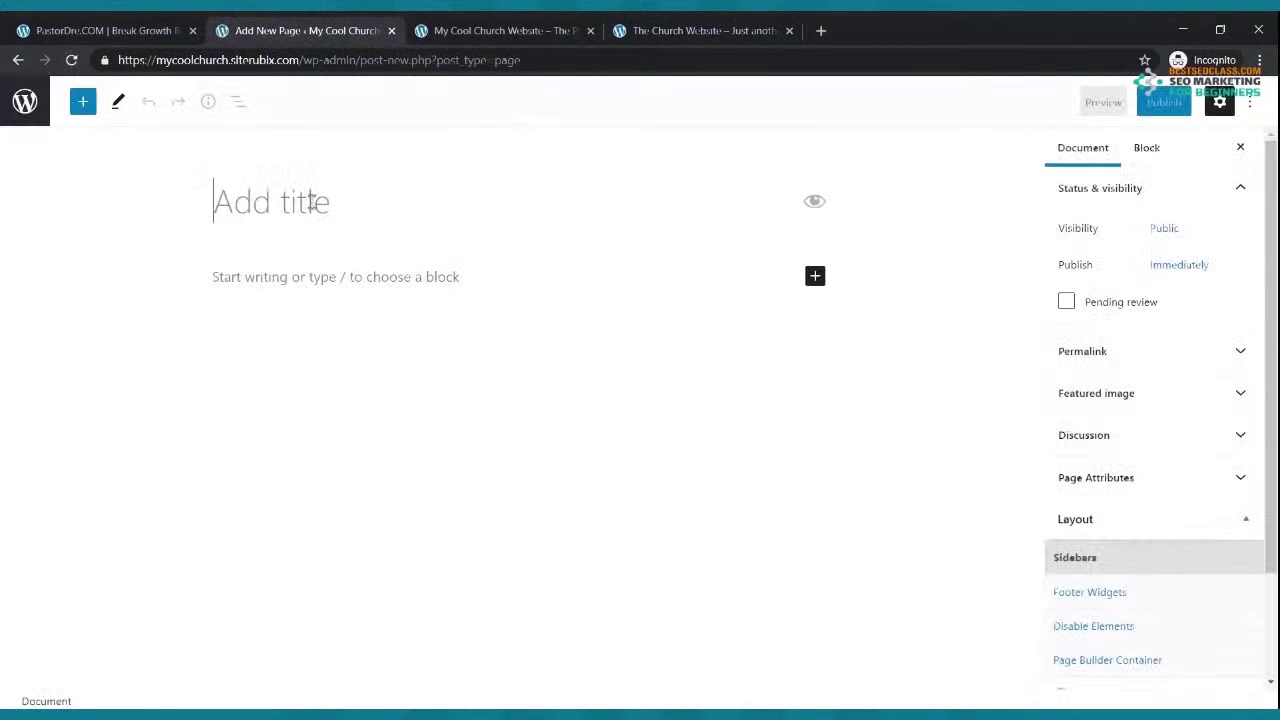
type("Blog")
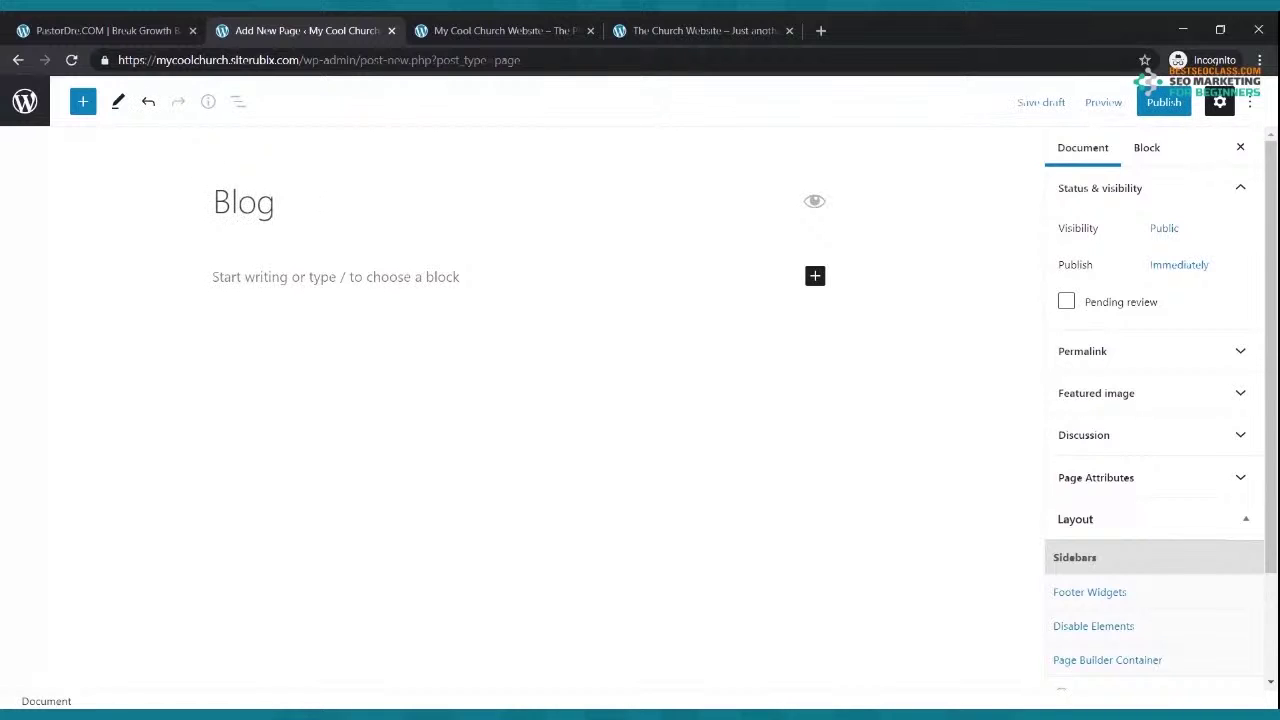
left_click(1163, 102)
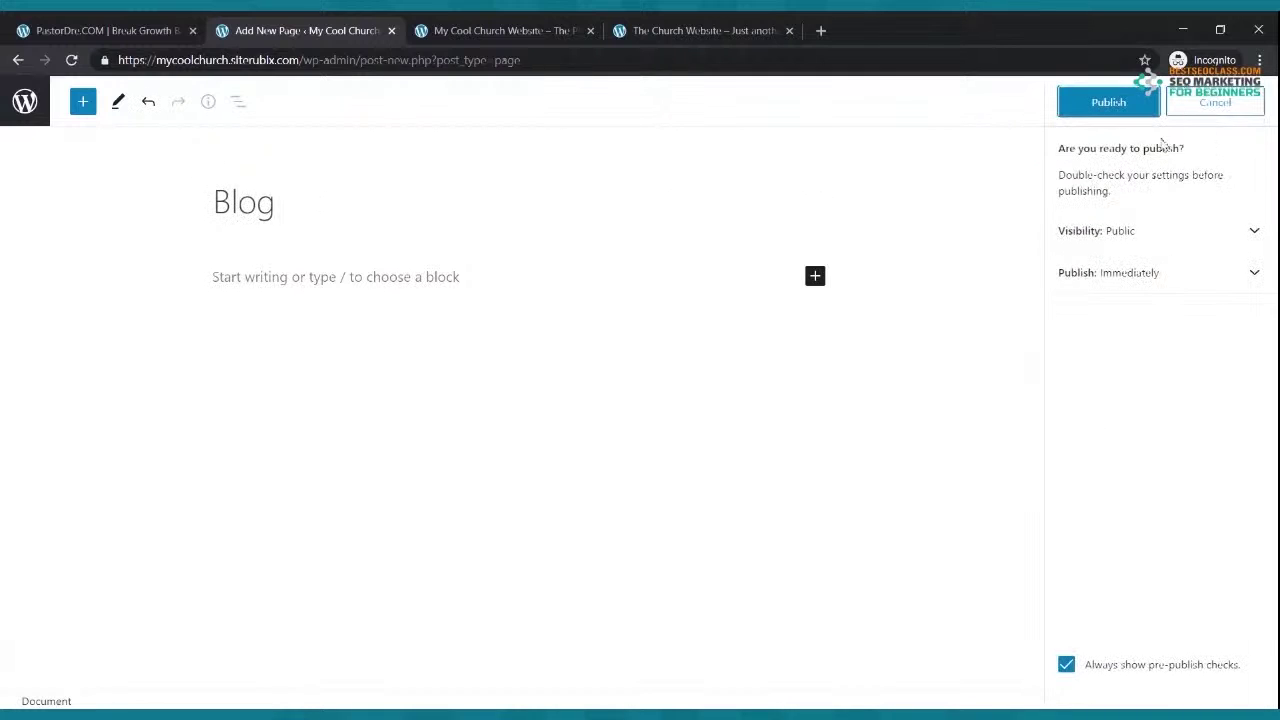
left_click(1134, 112)
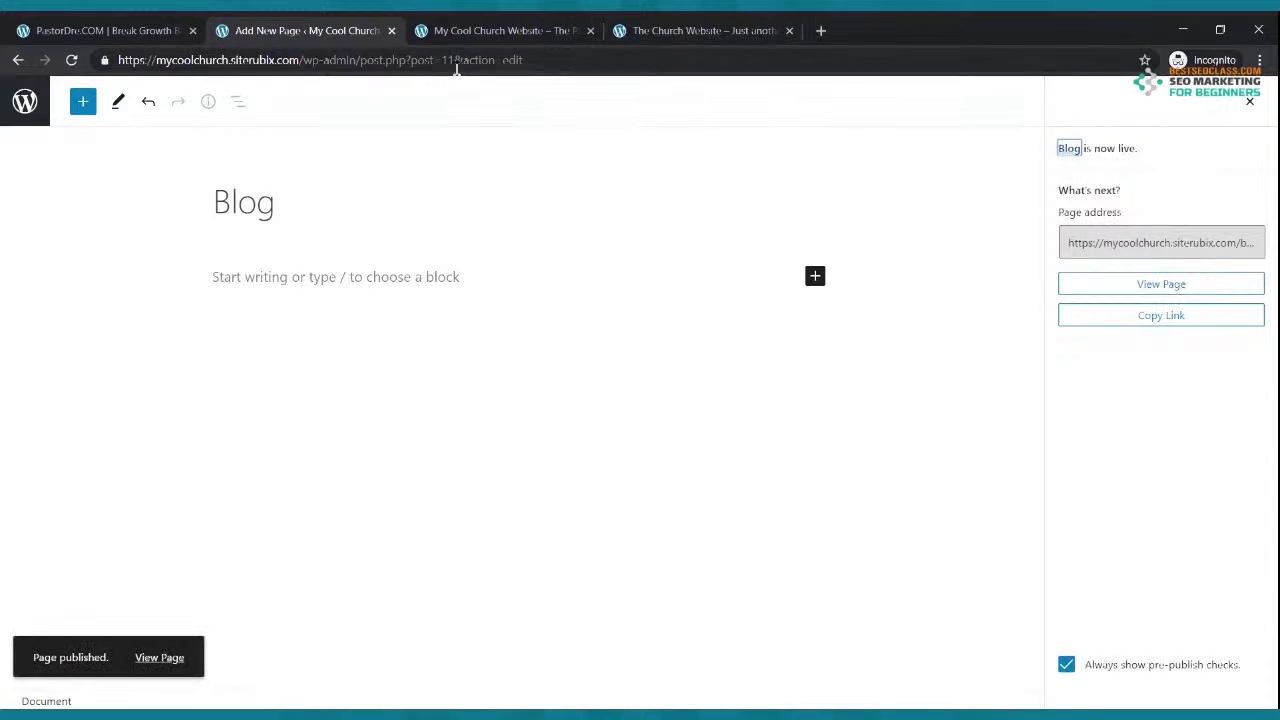
left_click(19, 66)
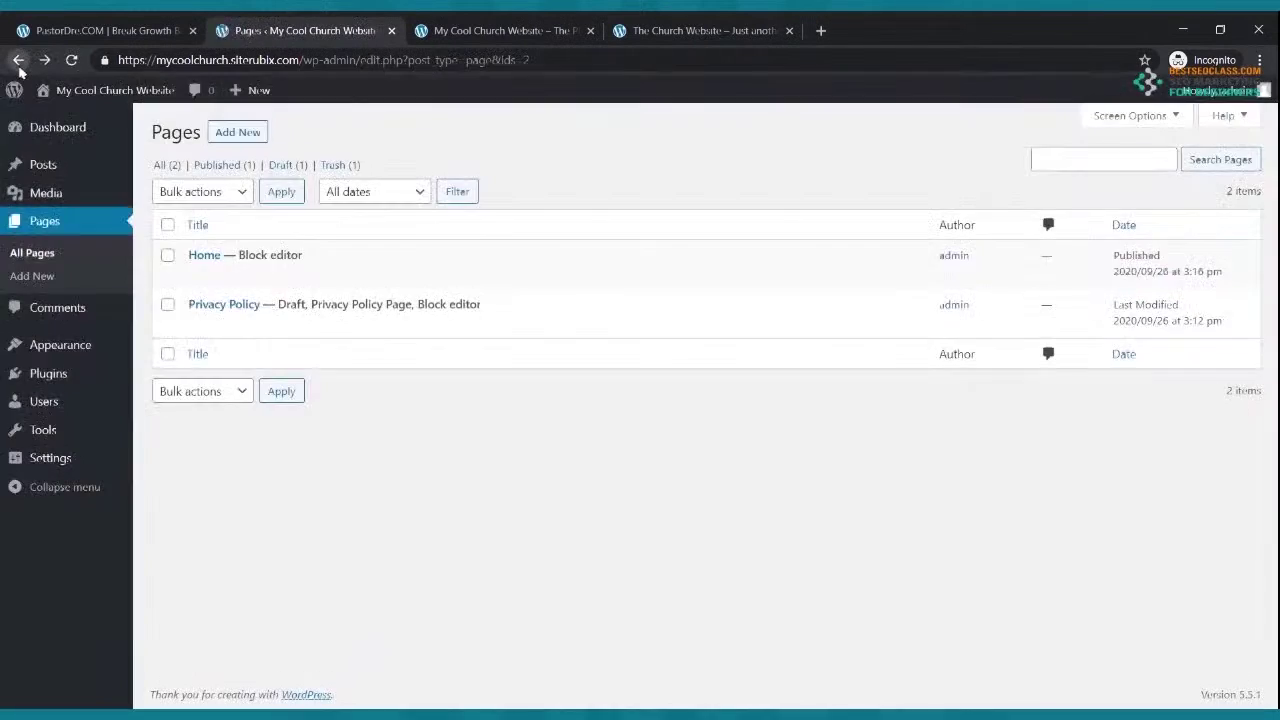
left_click(74, 61)
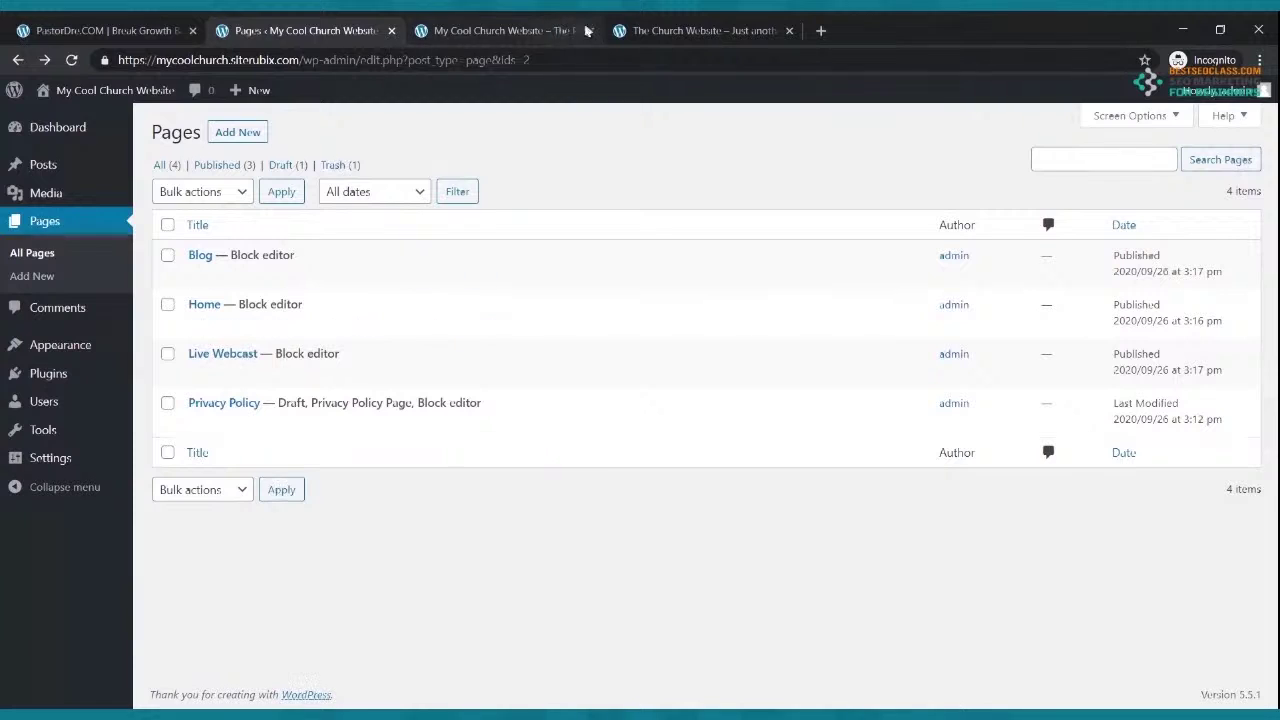
Create and publish a page titled "Small Groups", checking the example church website's menu, and go back to the pages list
left_click(700, 30)
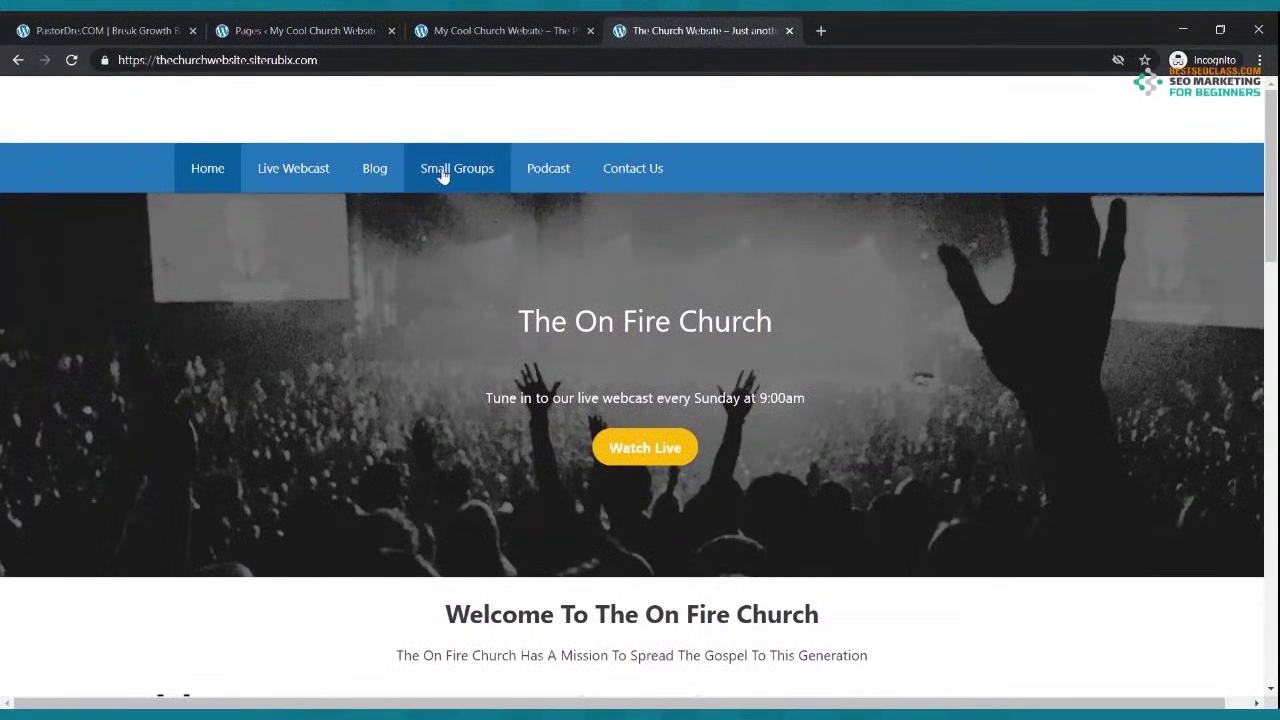
left_click(309, 38)
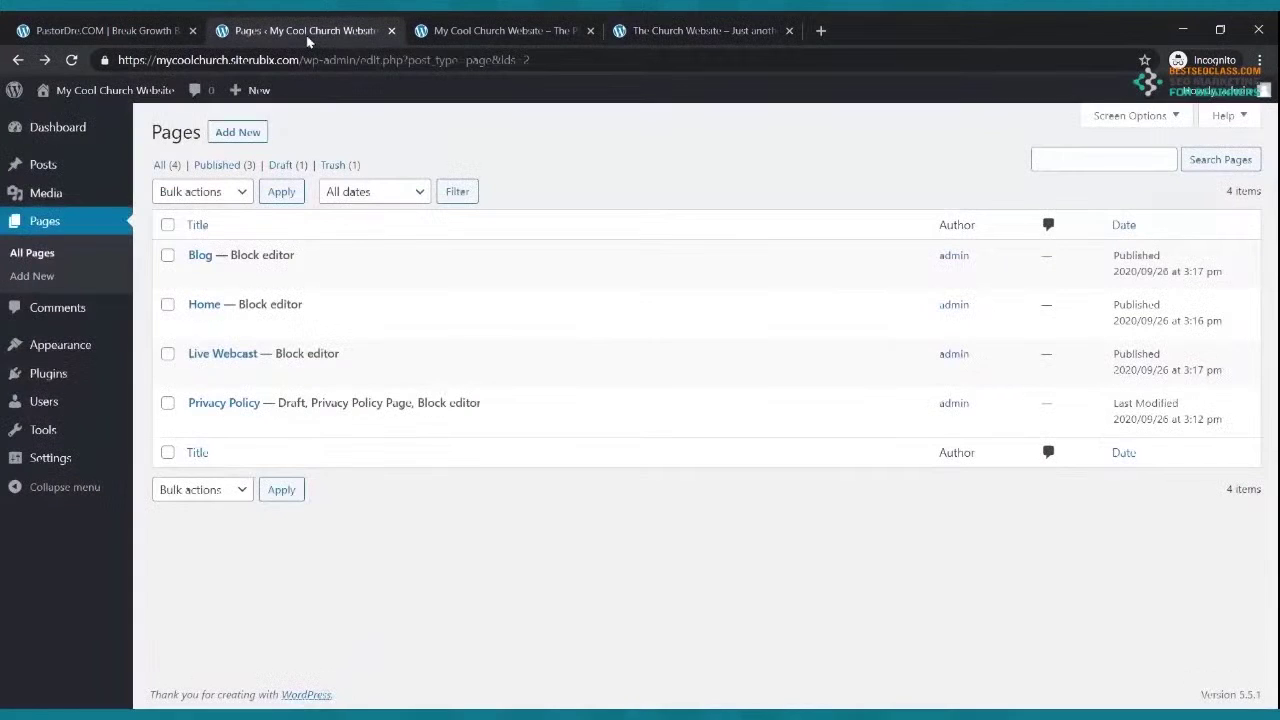
left_click(224, 134)
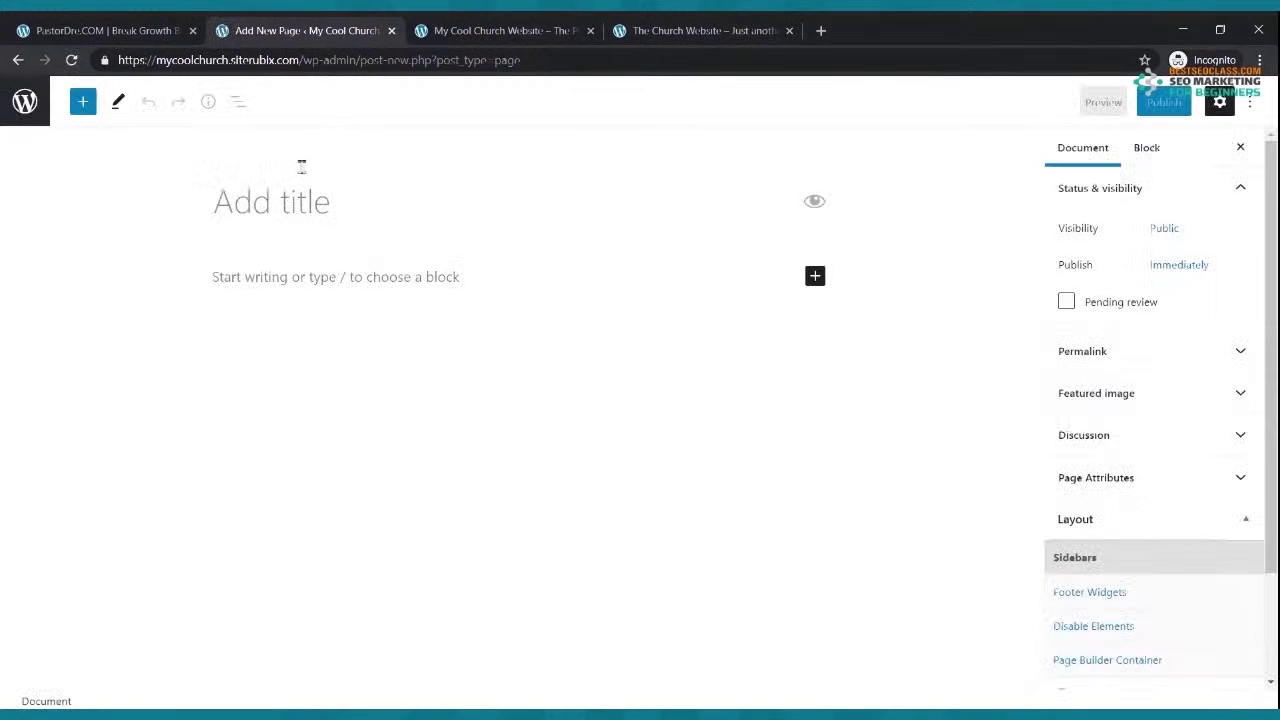
type("Small Groups")
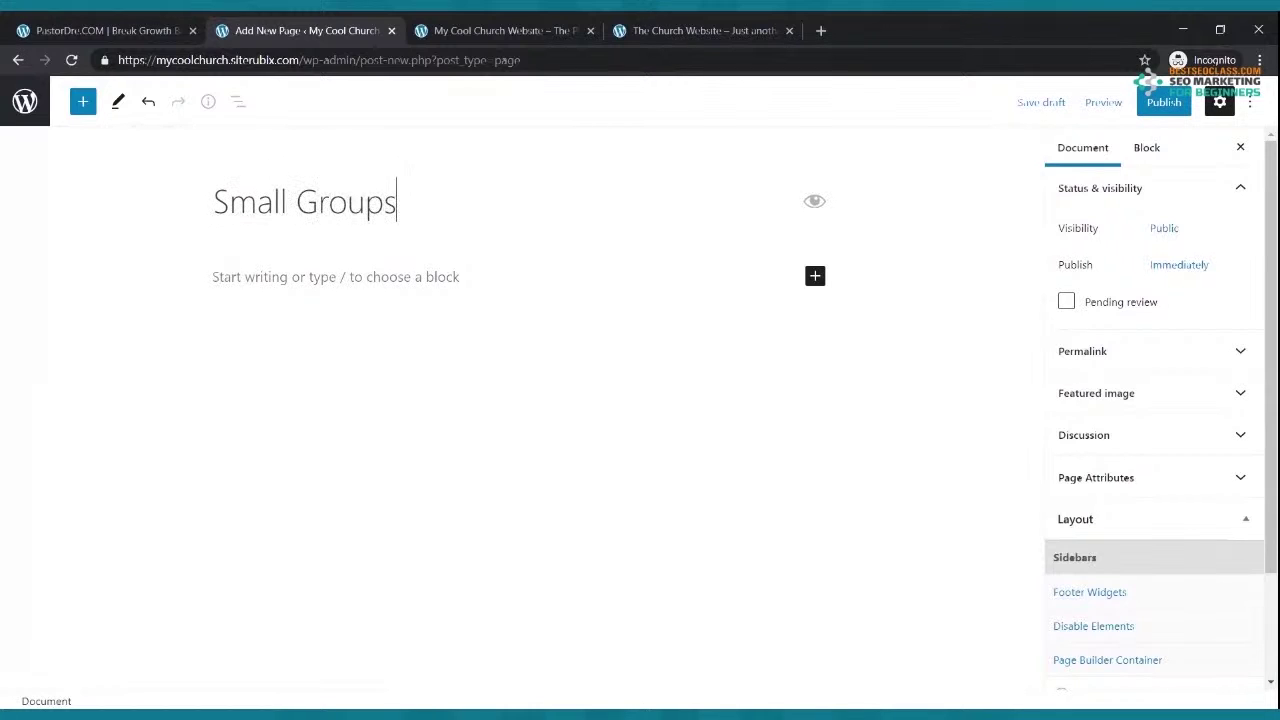
left_click(1164, 103)
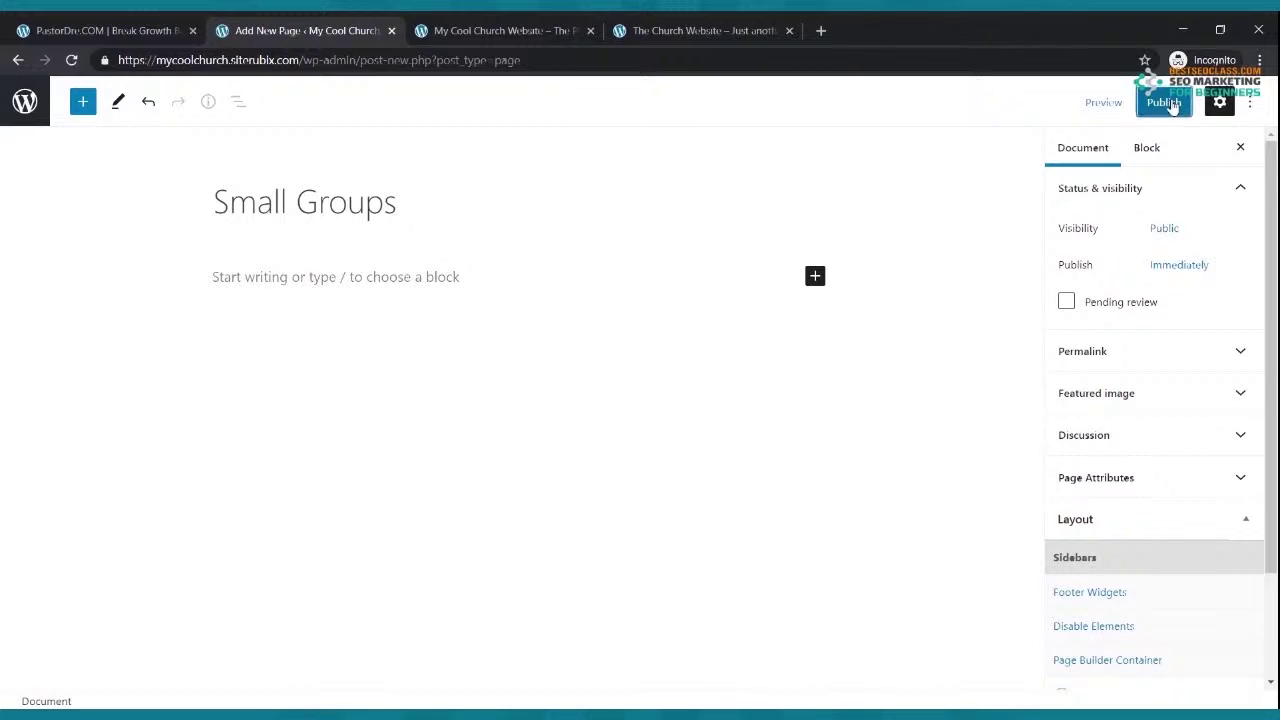
left_click(1110, 104)
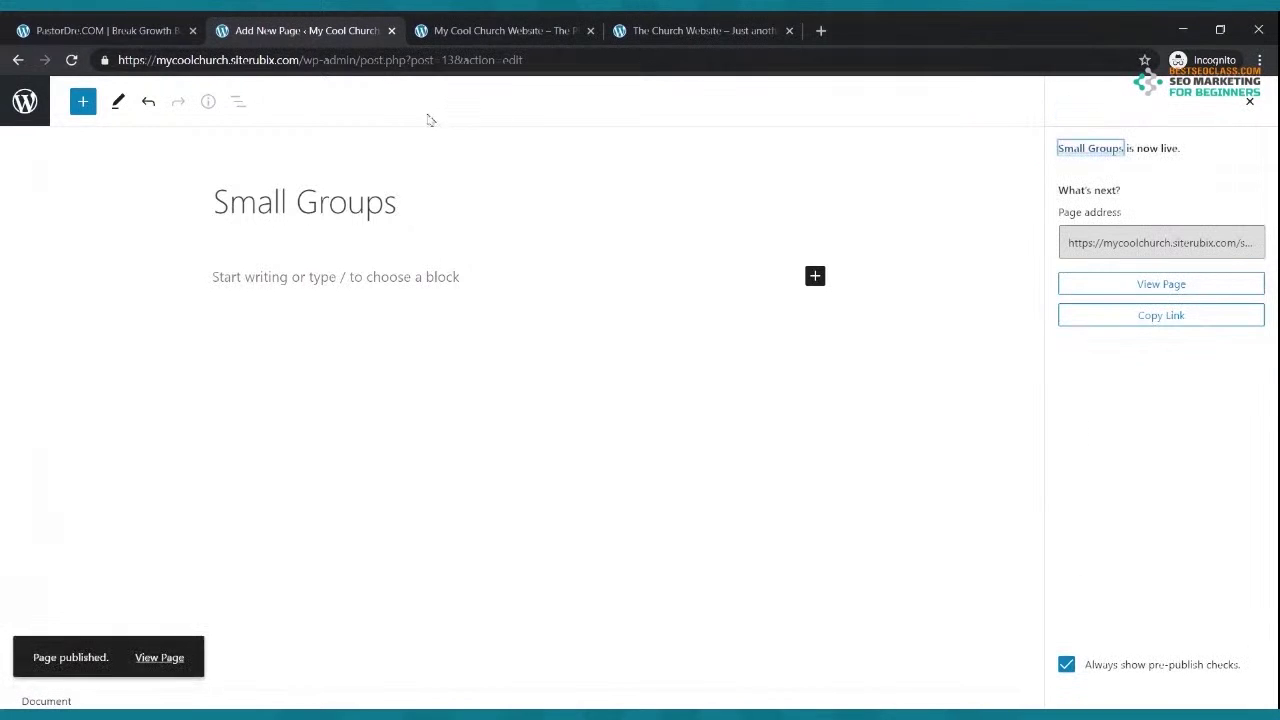
left_click(660, 30)
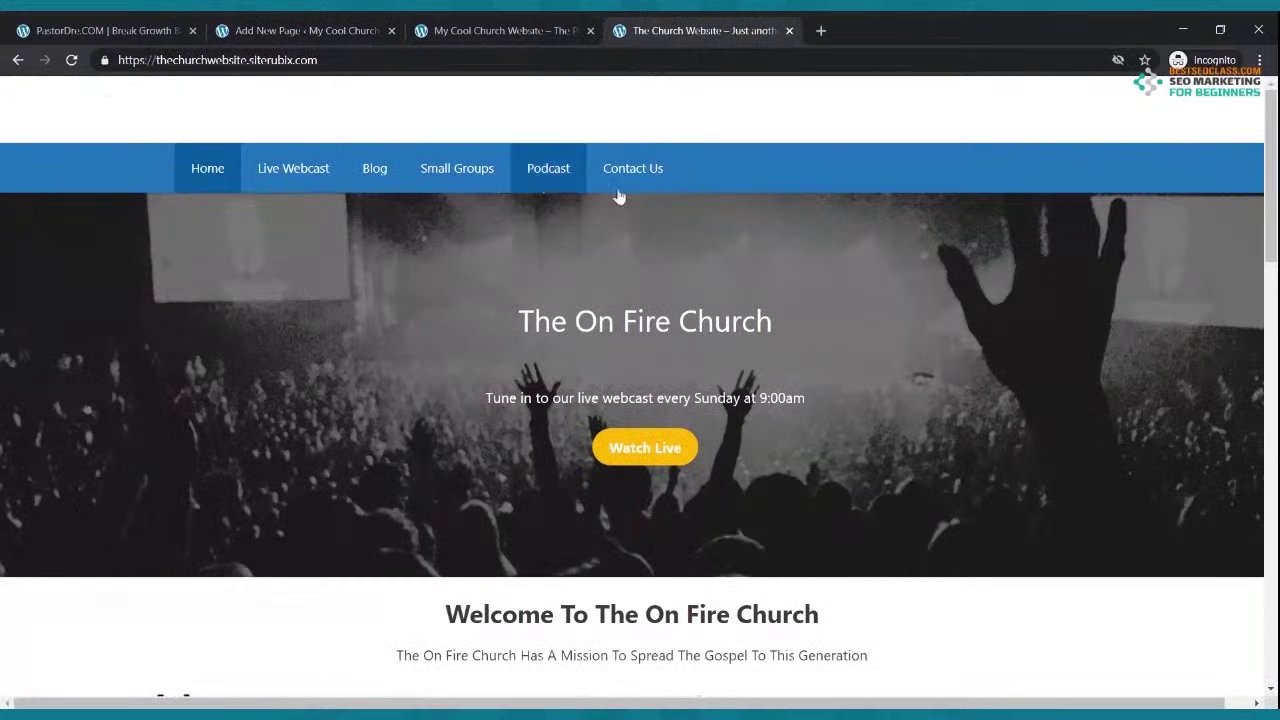
left_click(258, 28)
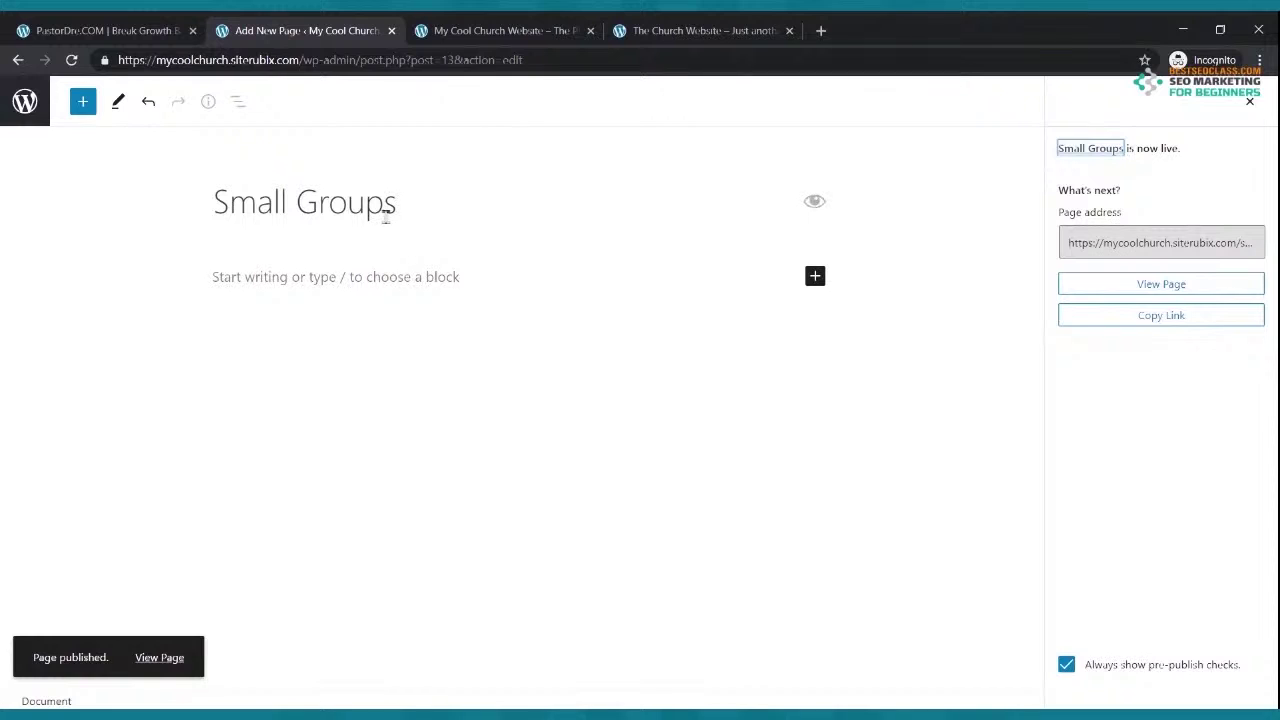
left_click(18, 61)
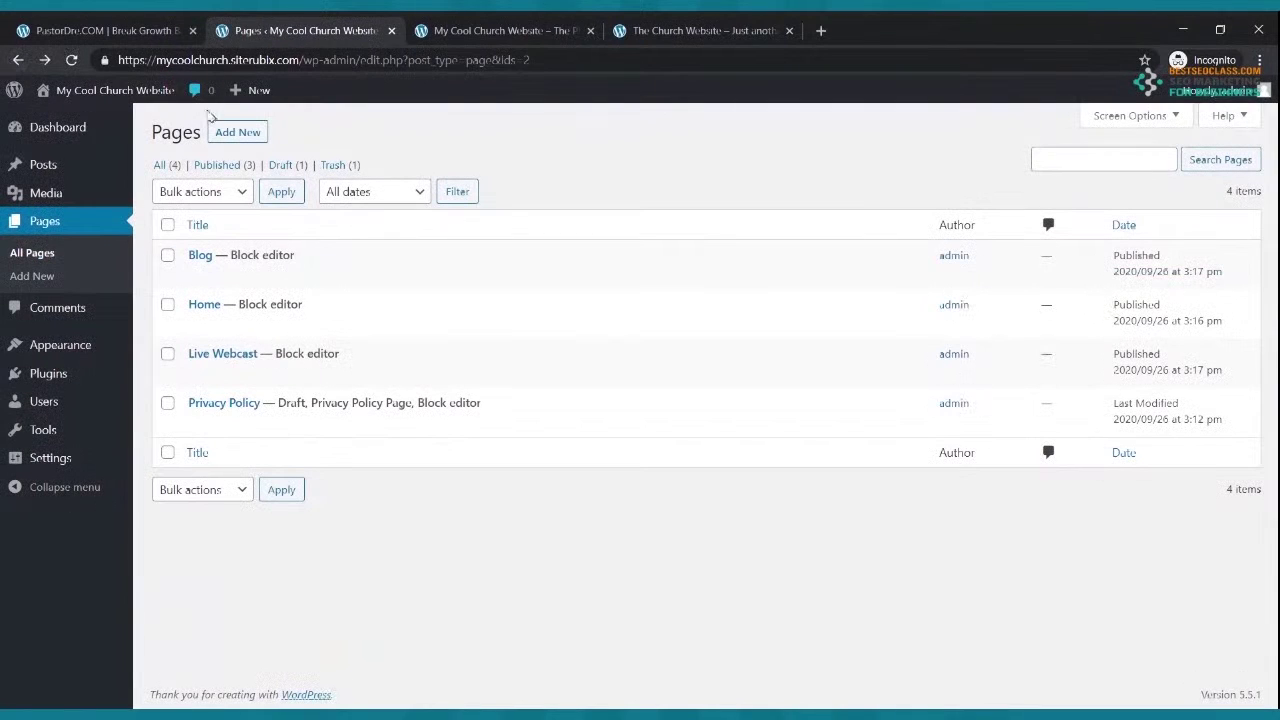
Create a page titled "Podcast", matching the example church website's menu, publish it, and go back to the pages list
left_click(228, 135)
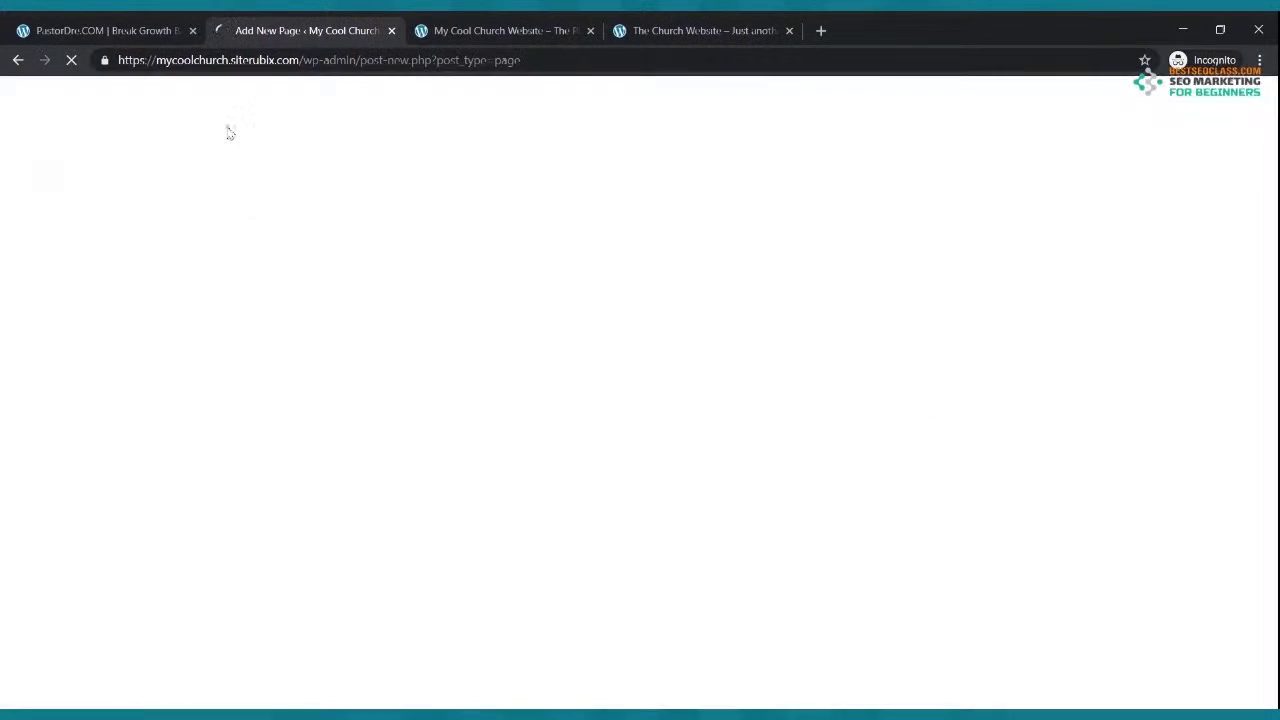
left_click(678, 30)
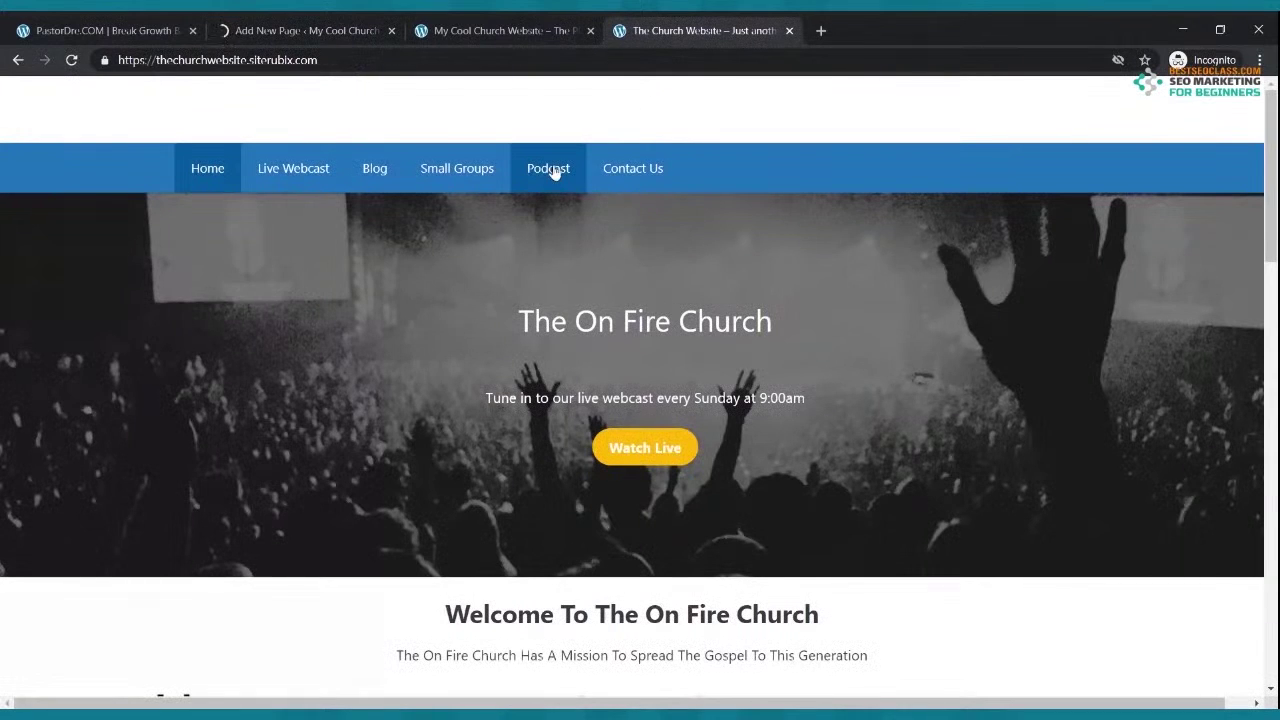
left_click(307, 31)
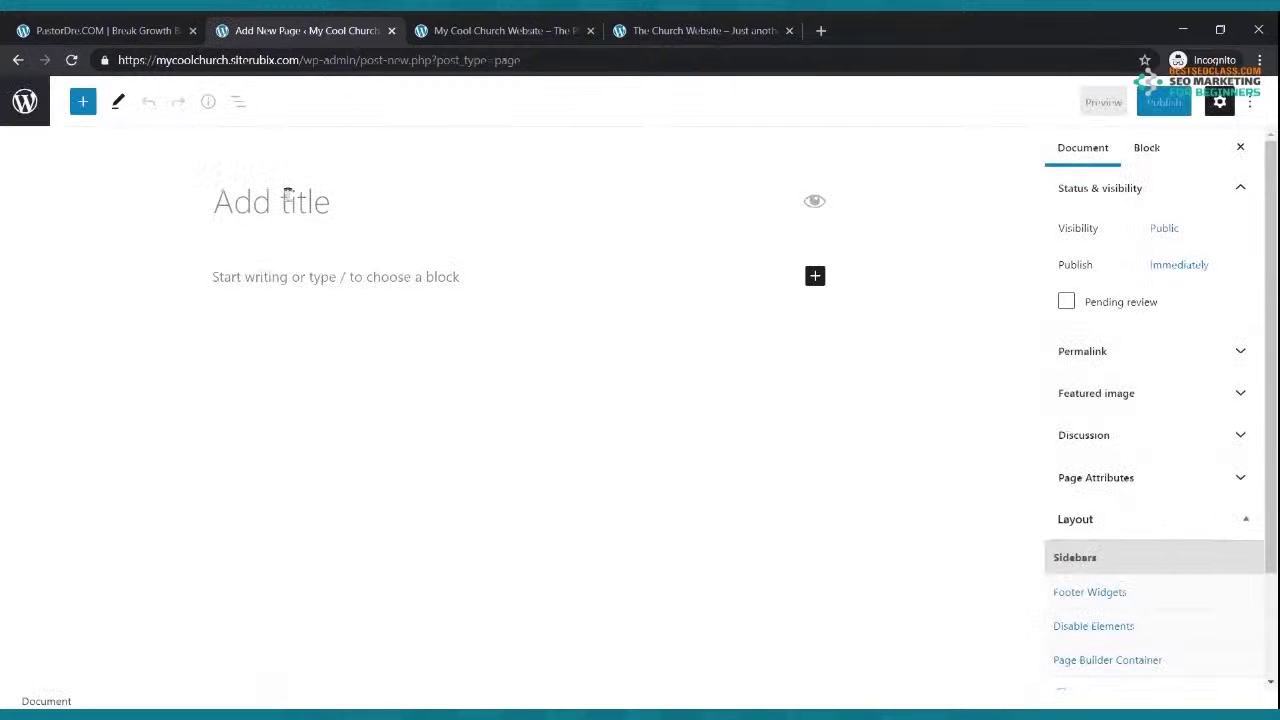
type("Podcast")
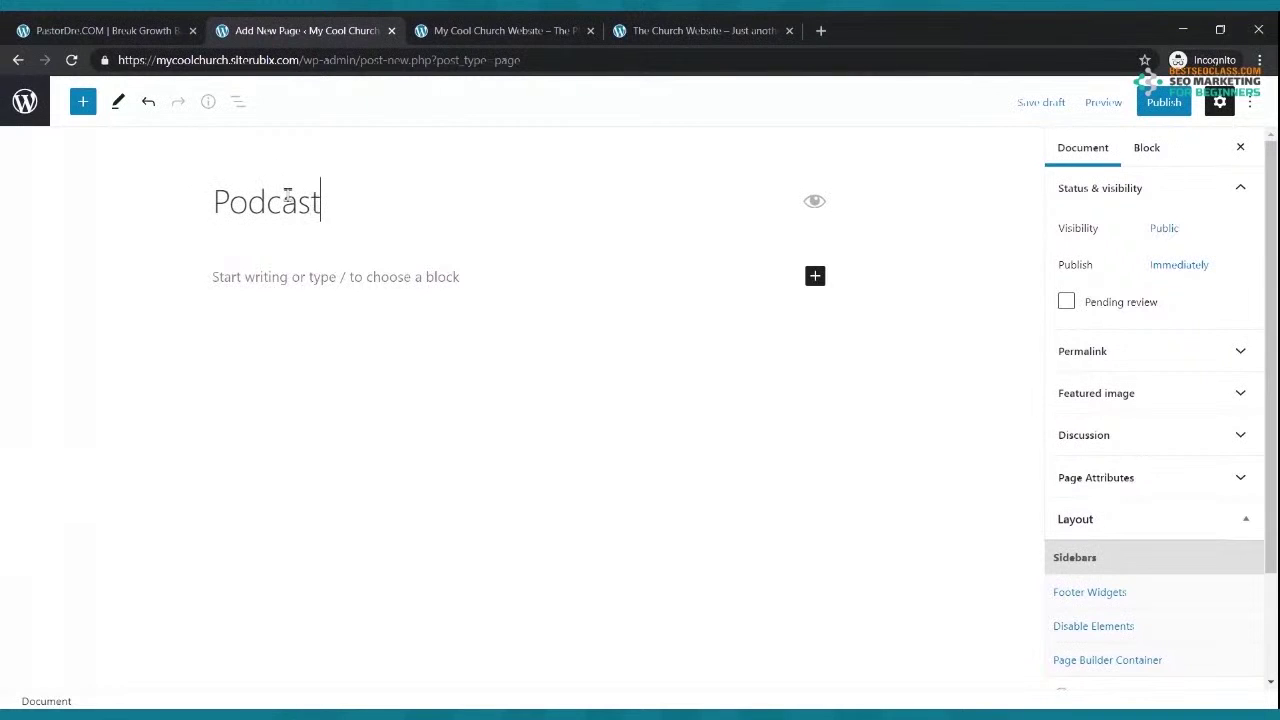
left_click(1164, 103)
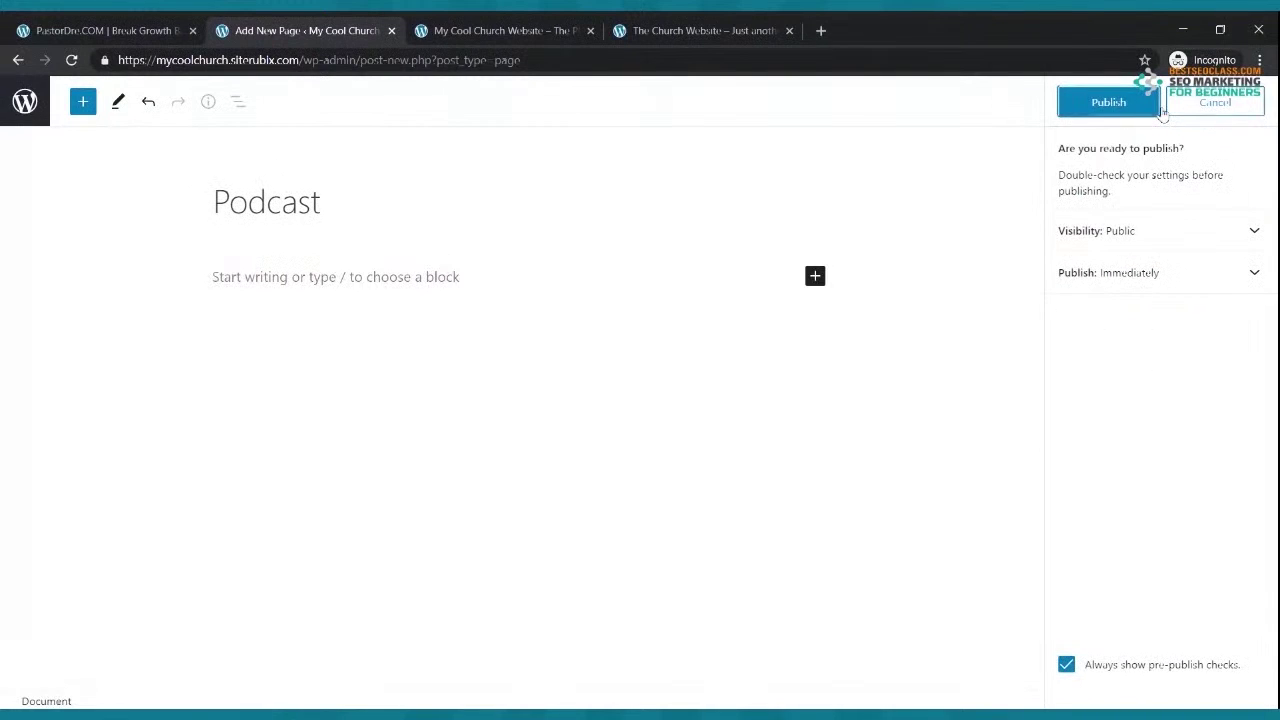
left_click(1127, 112)
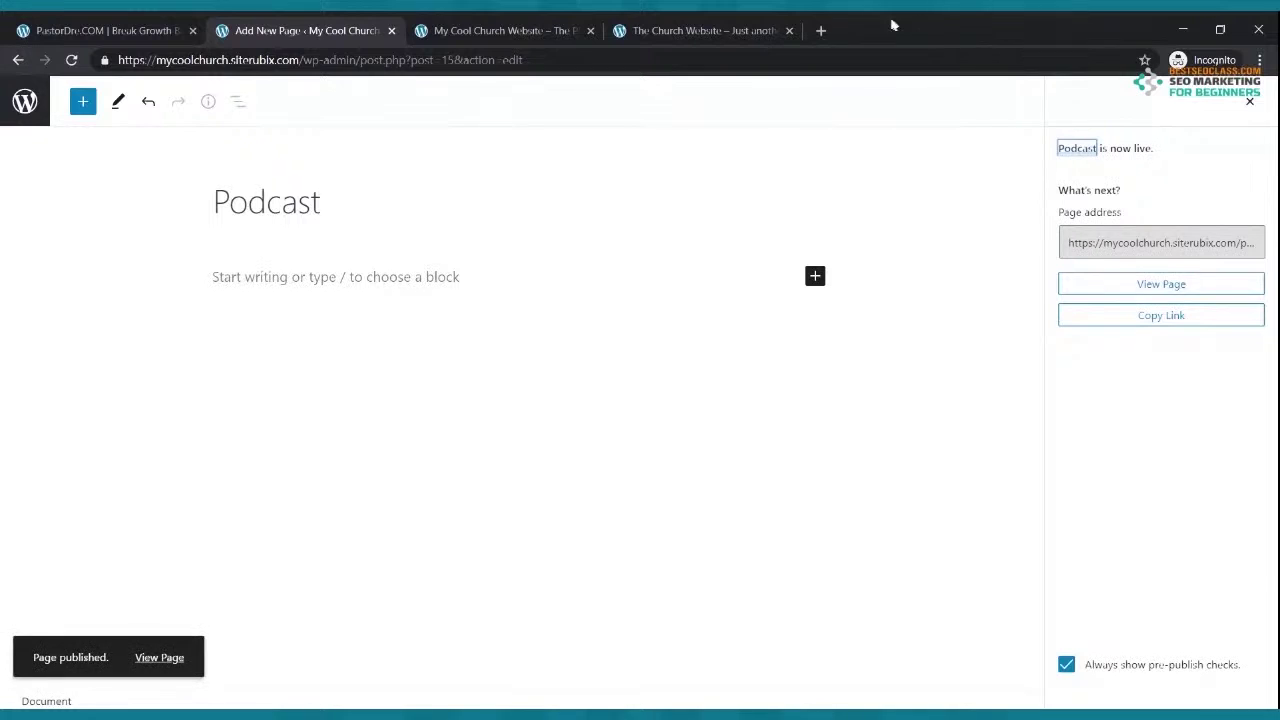
left_click(17, 62)
Create a page titled "Contact Us", publish it, and return to a refreshed pages list
left_click(222, 135)
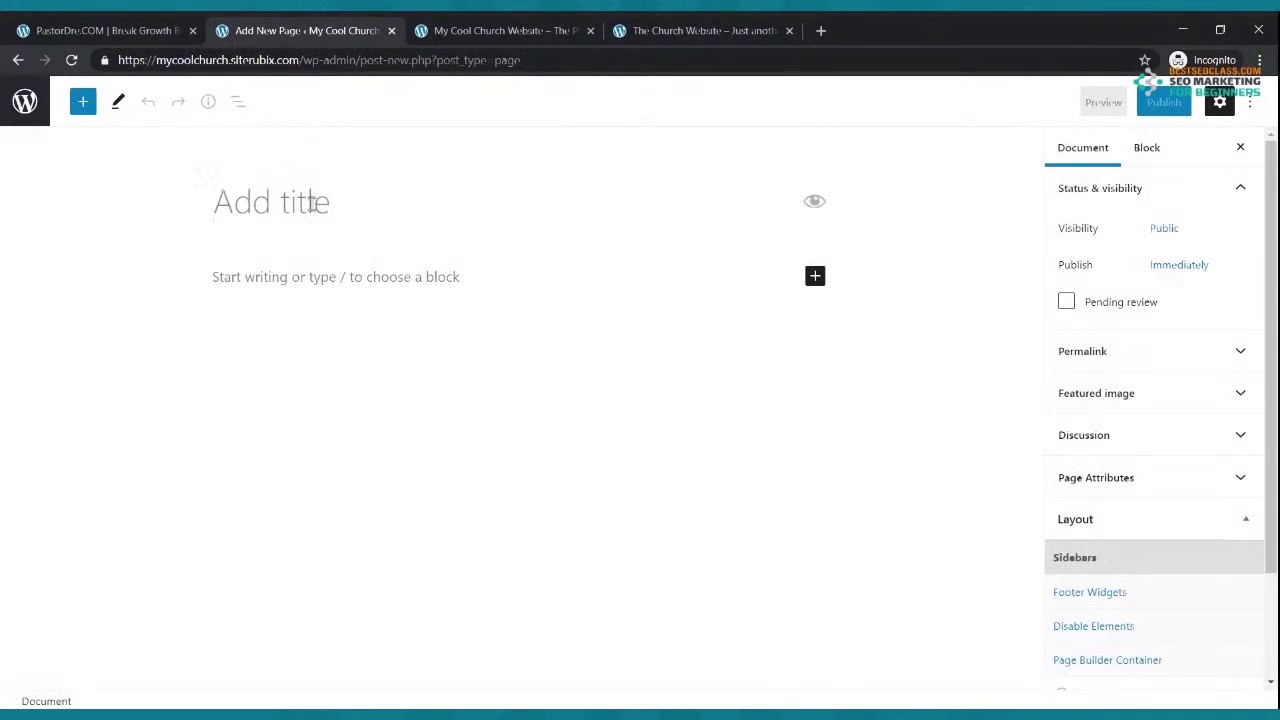
type("C")
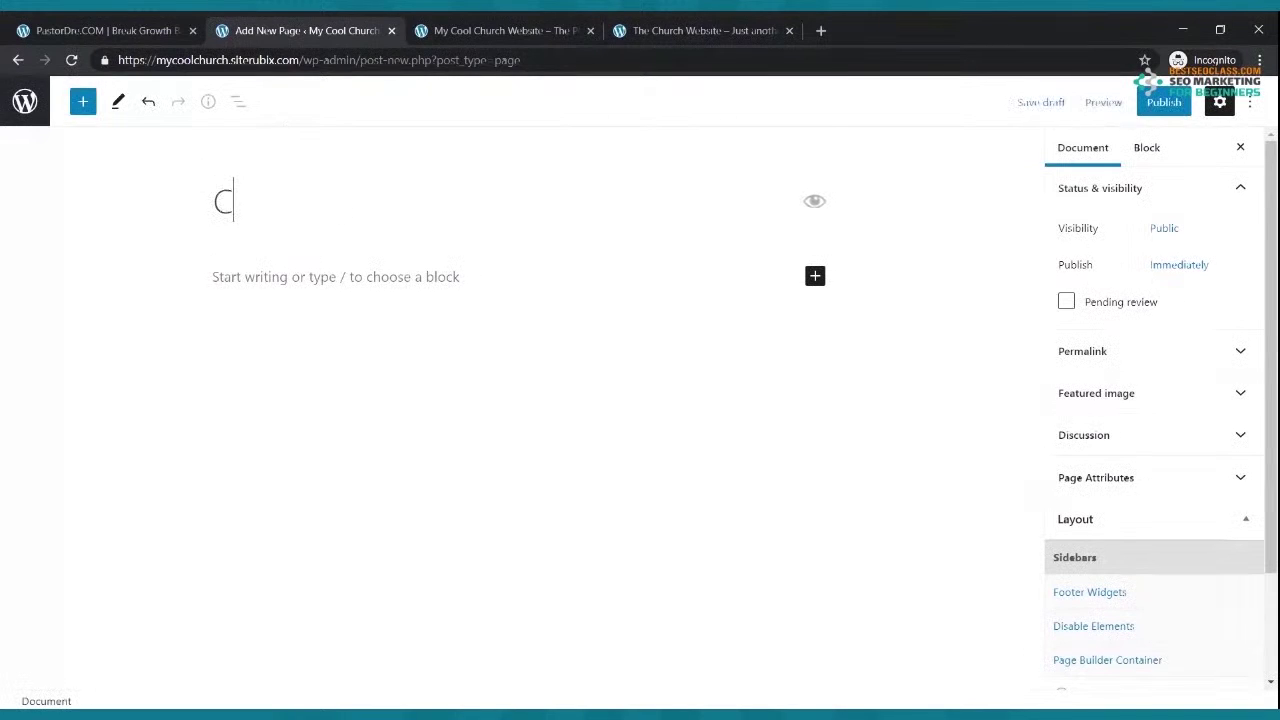
type("ontact Us")
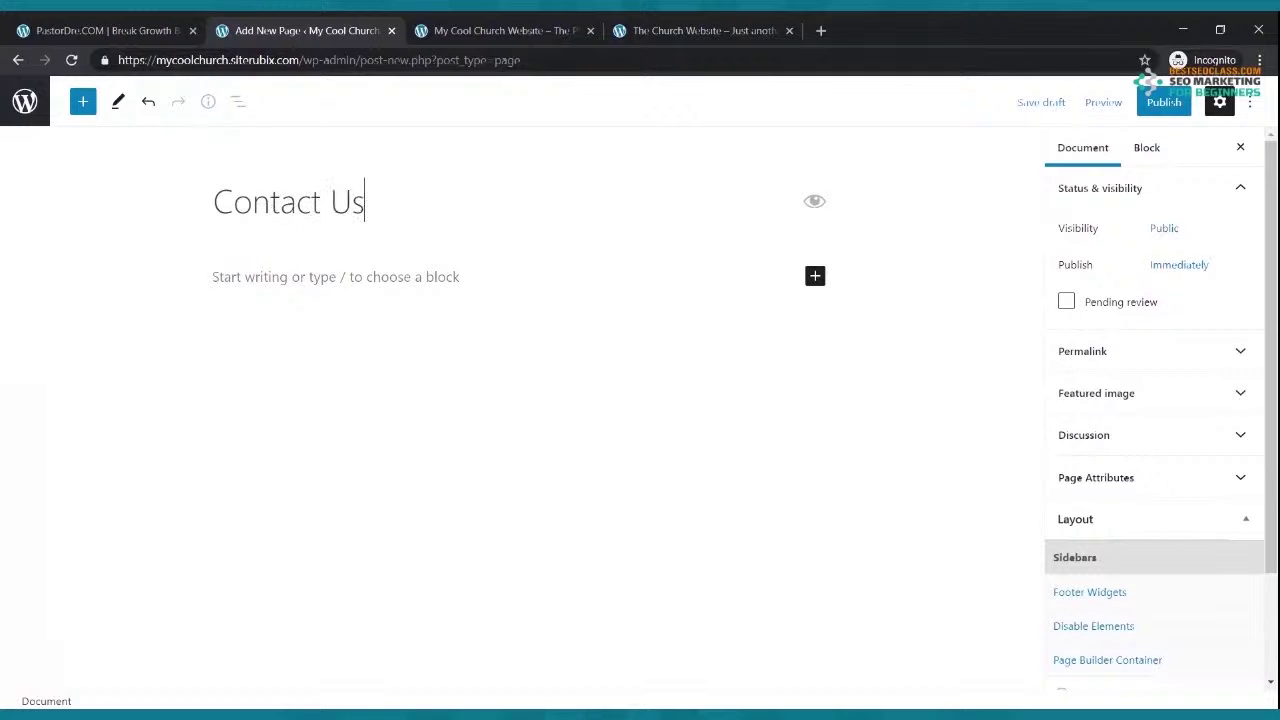
left_click(1164, 102)
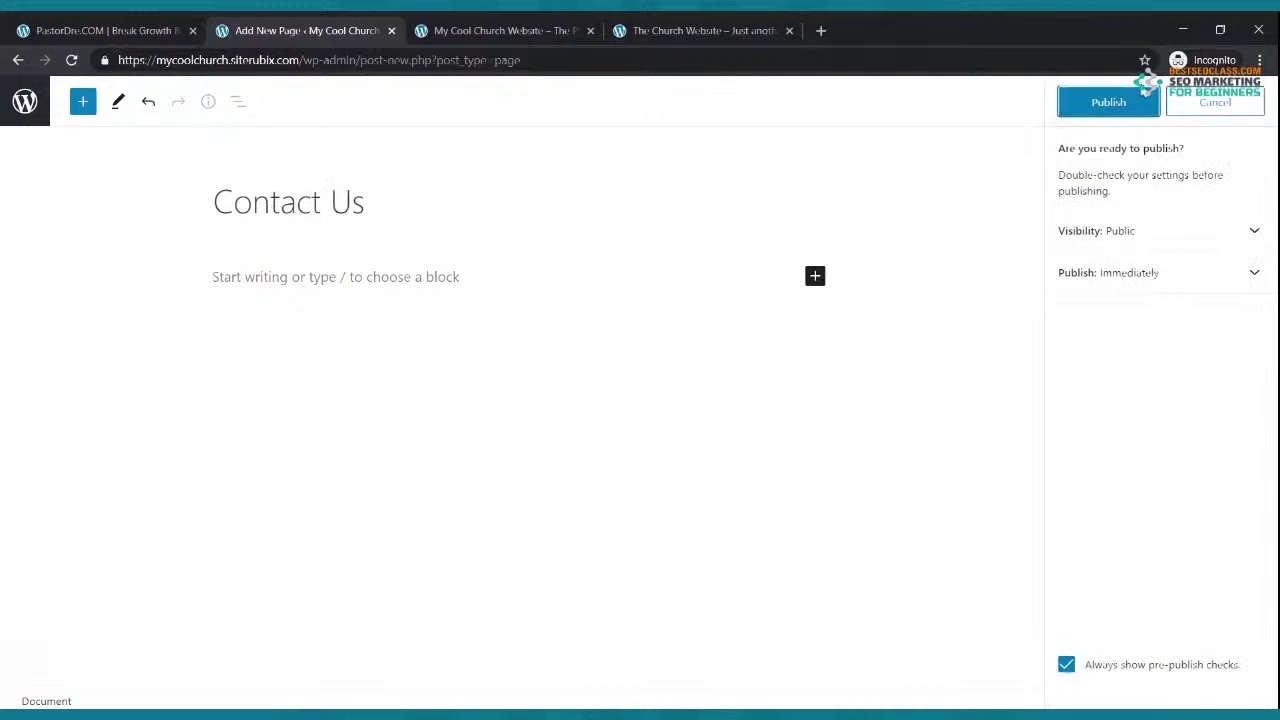
left_click(1108, 103)
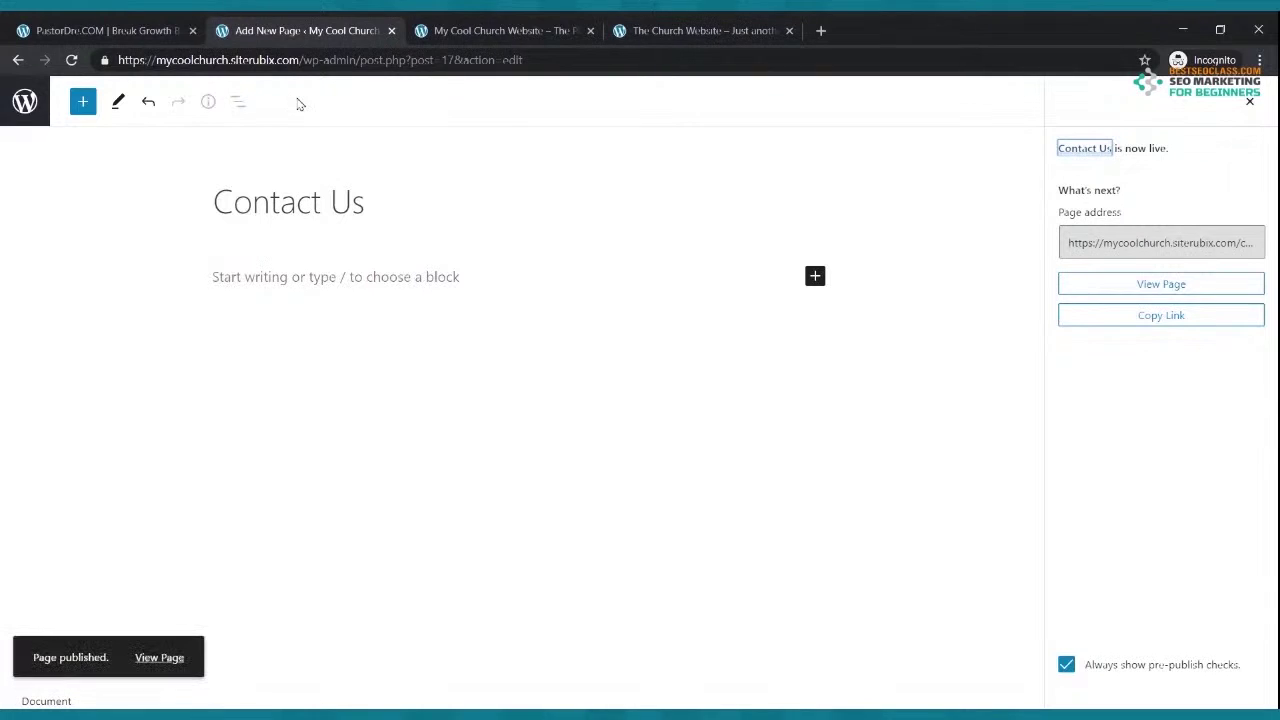
left_click(18, 60)
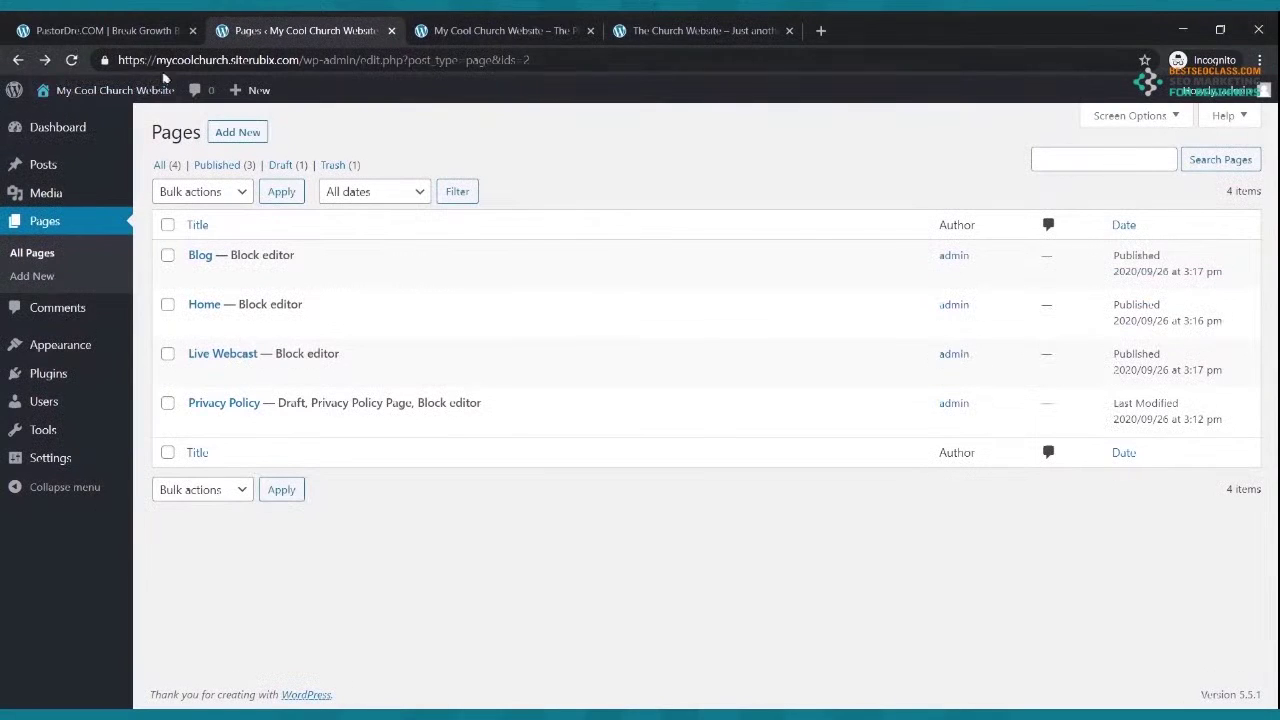
left_click(72, 60)
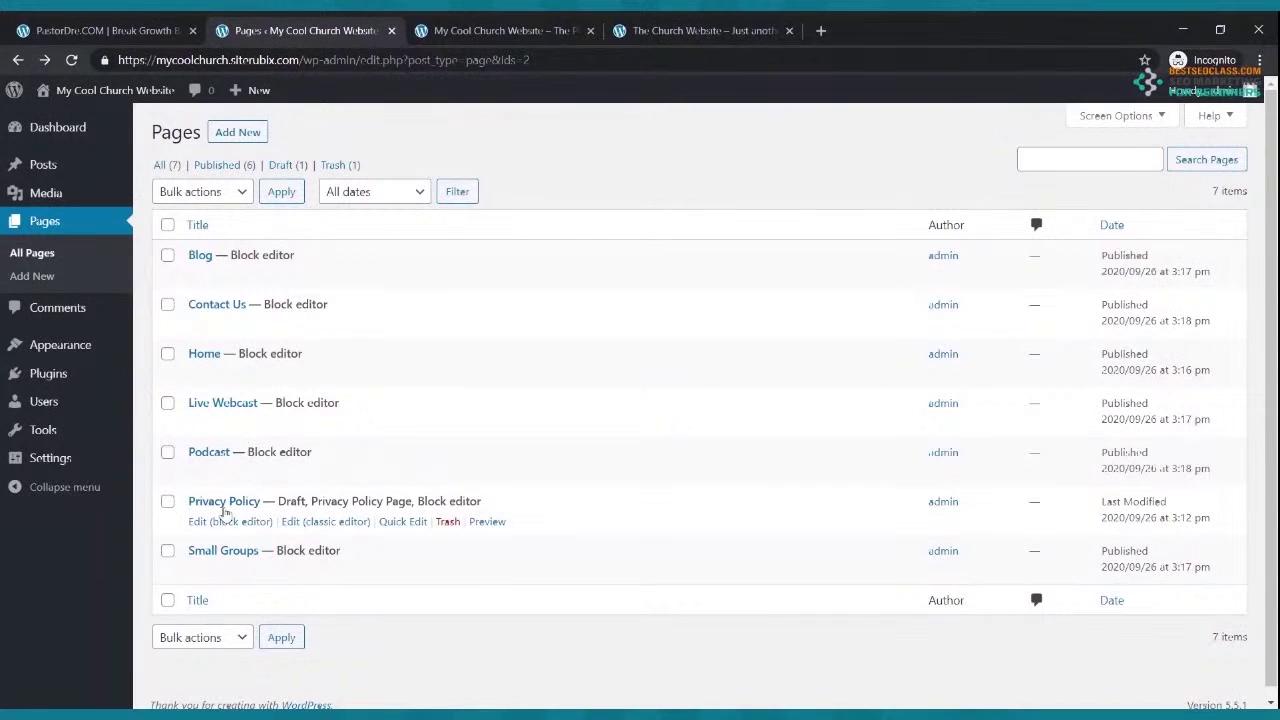
Reload the live My Cool Church Website front page and compare its navigation menu with the example church website's
left_click(468, 33)
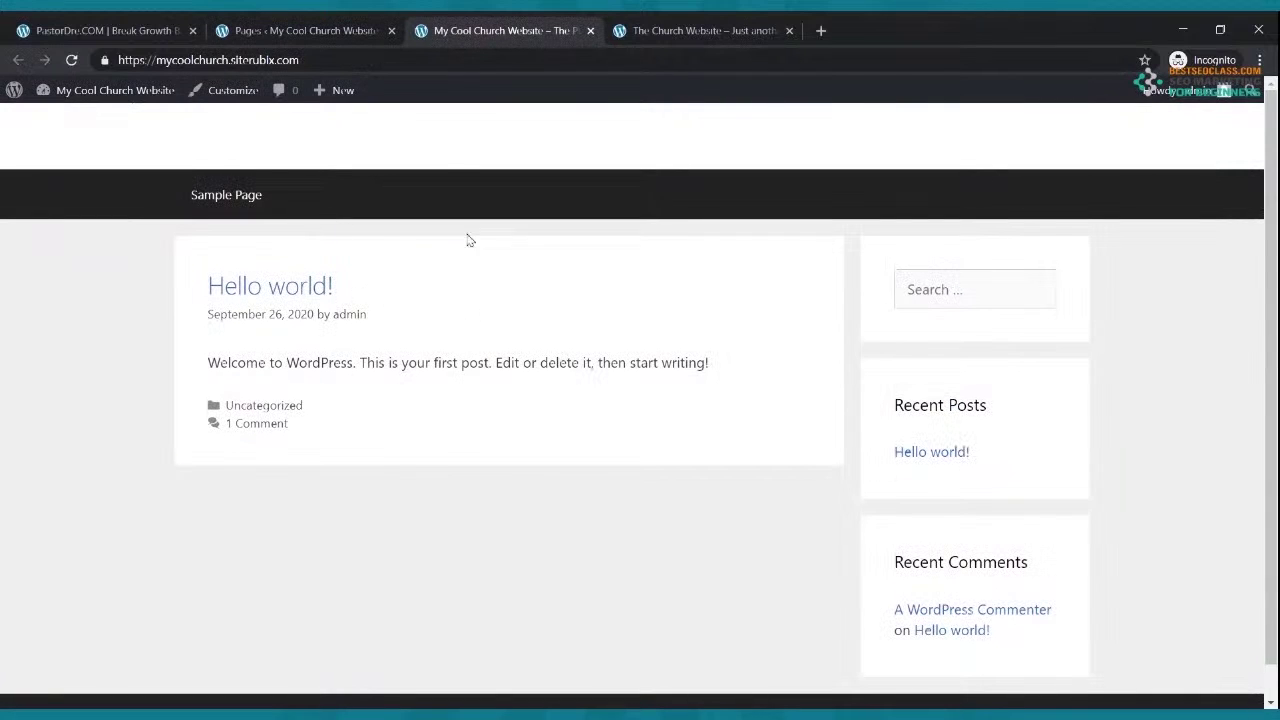
left_click(74, 61)
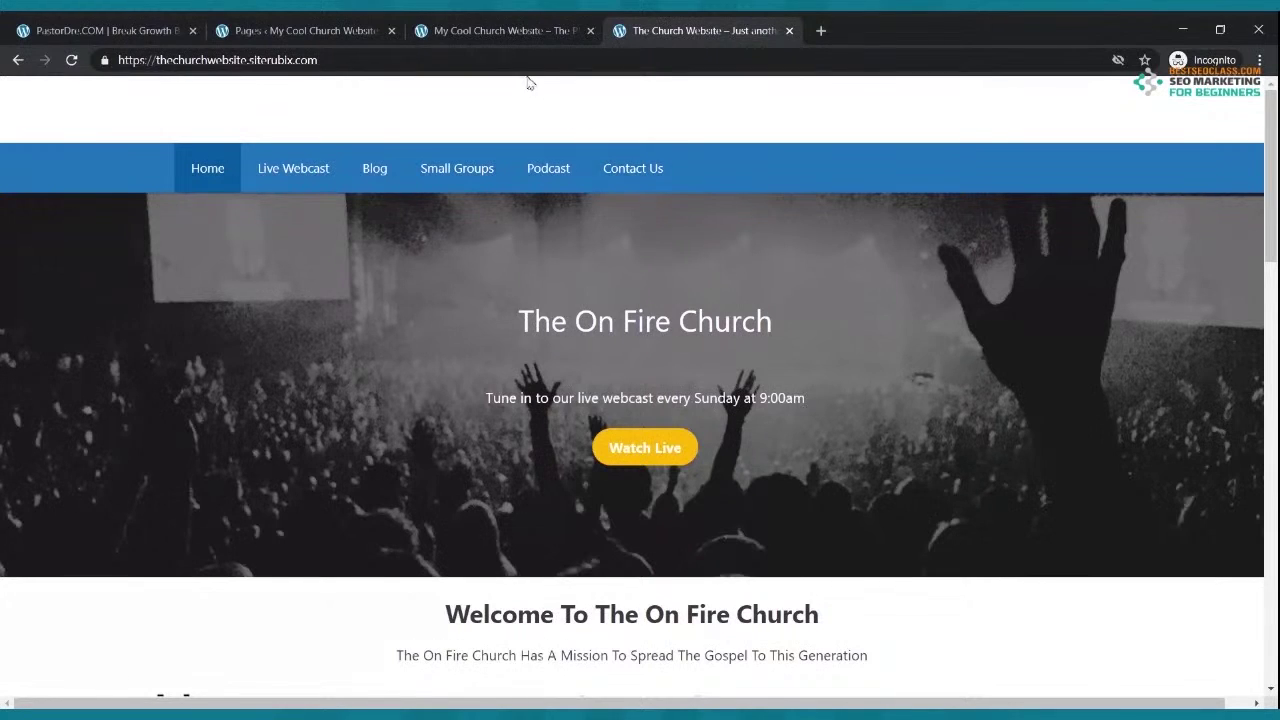
left_click(510, 40)
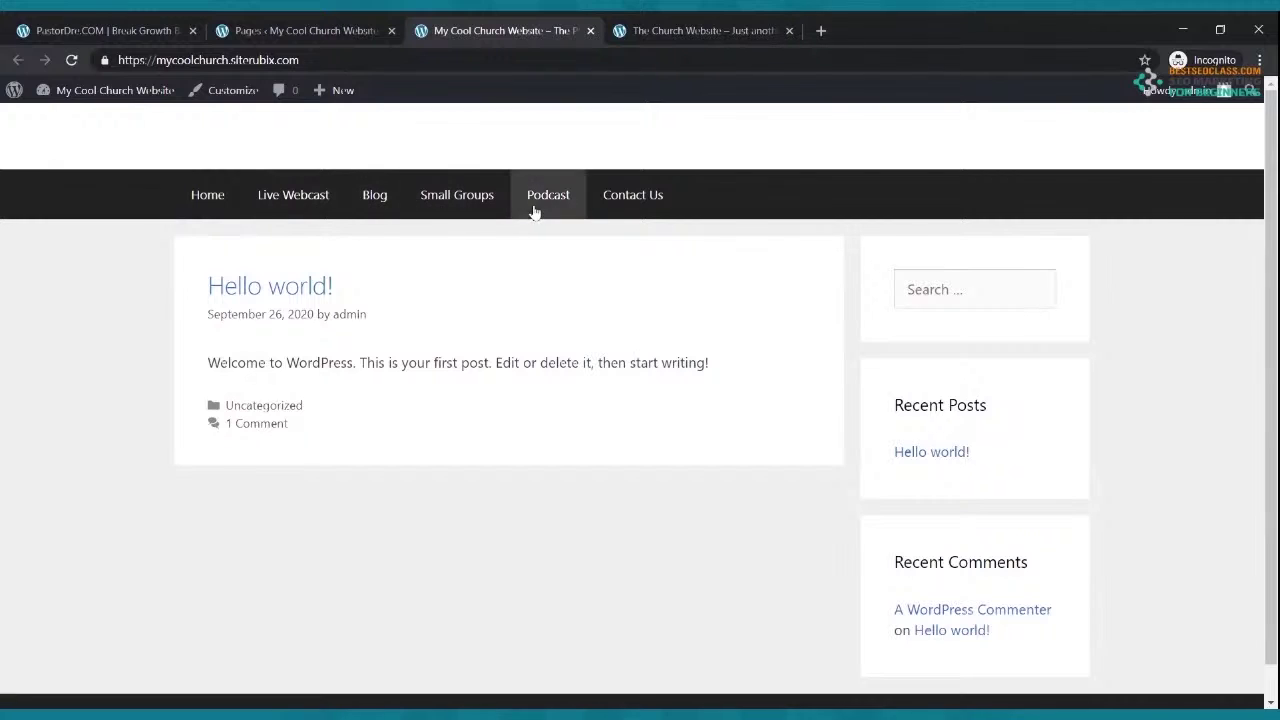
left_click(690, 32)
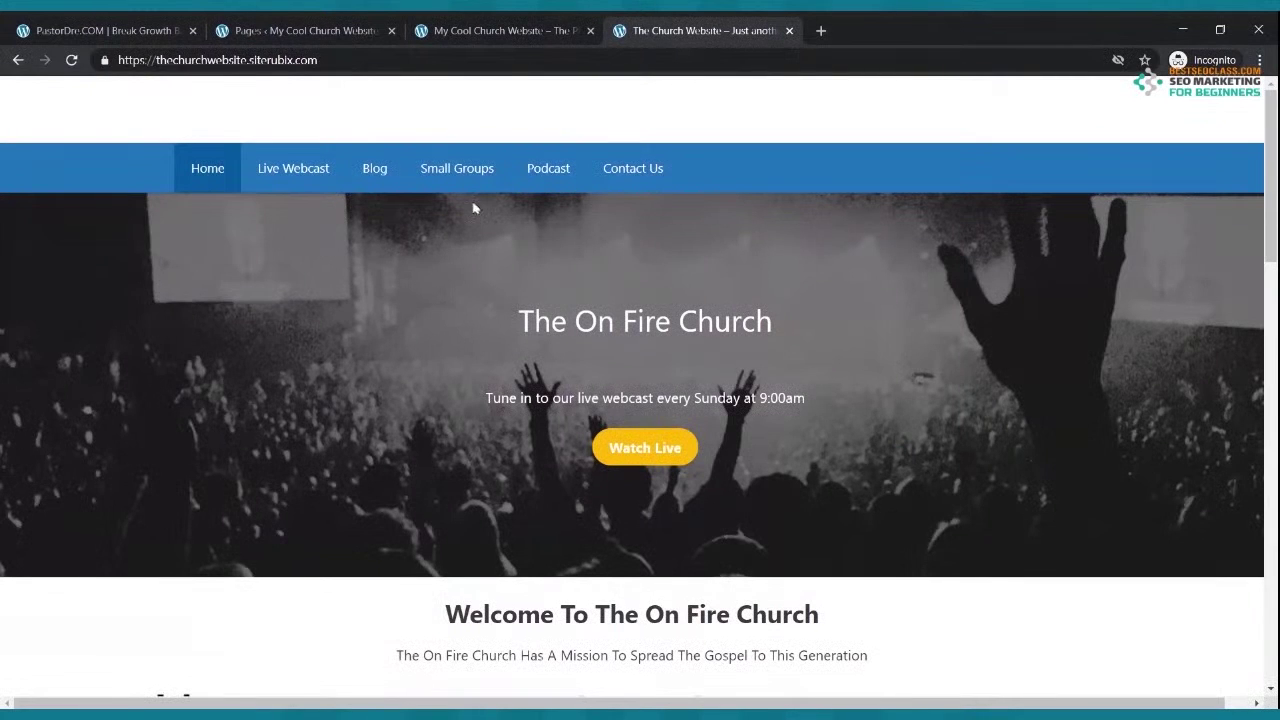
Open the site's menu editor, move Contact Us directly below Live Webcast, and place Live Webcast right after the first Home item
left_click(269, 24)
left_click(84, 344)
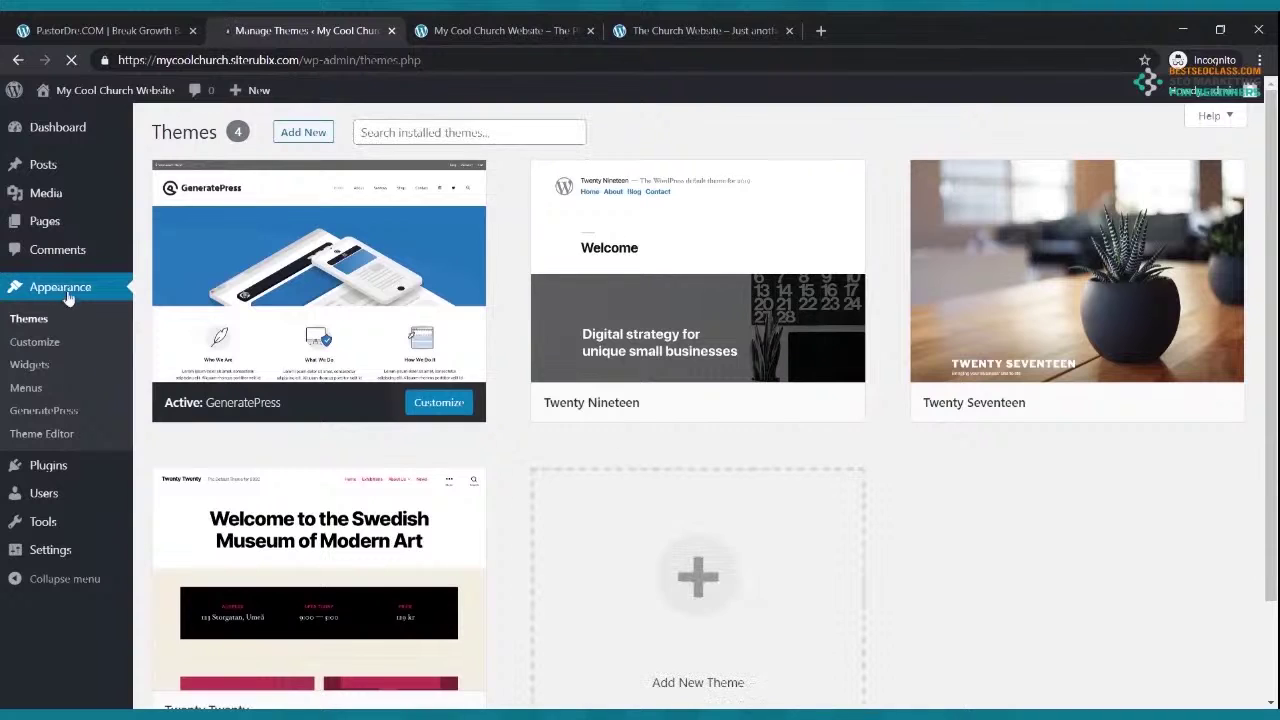
left_click(29, 389)
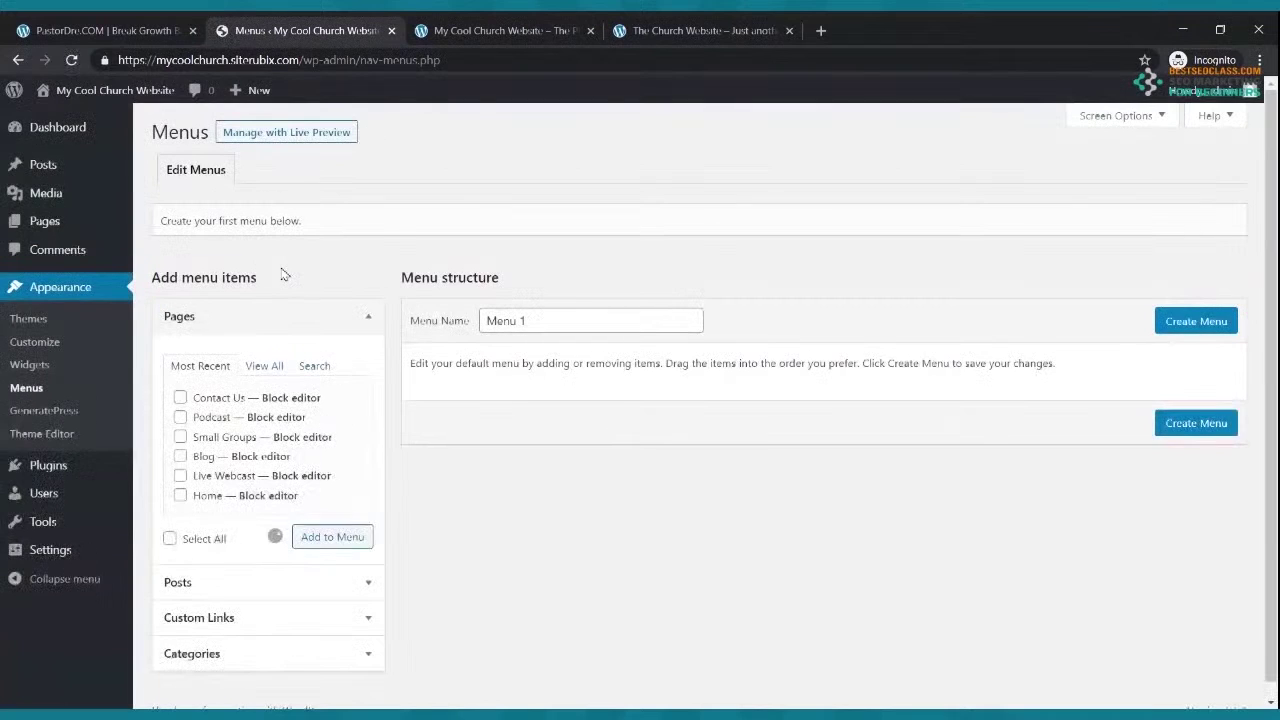
scroll(479, 451, "down", 1)
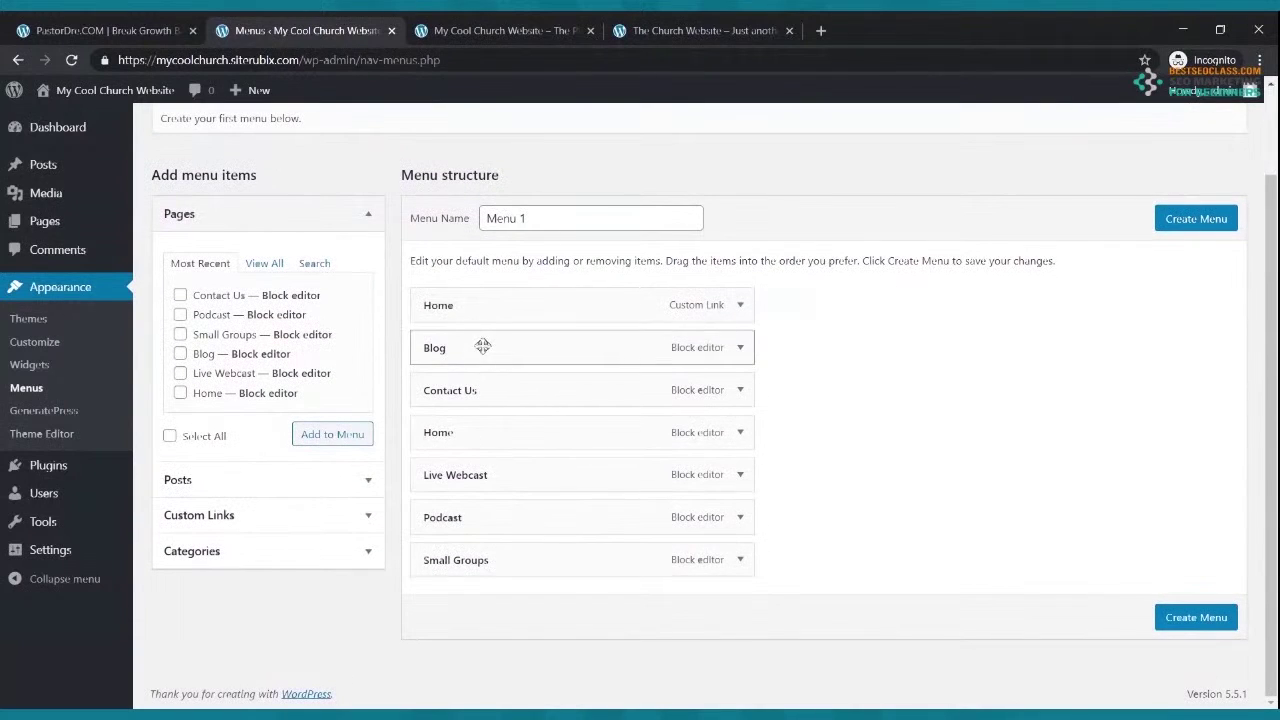
left_click_drag(483, 382, 458, 540)
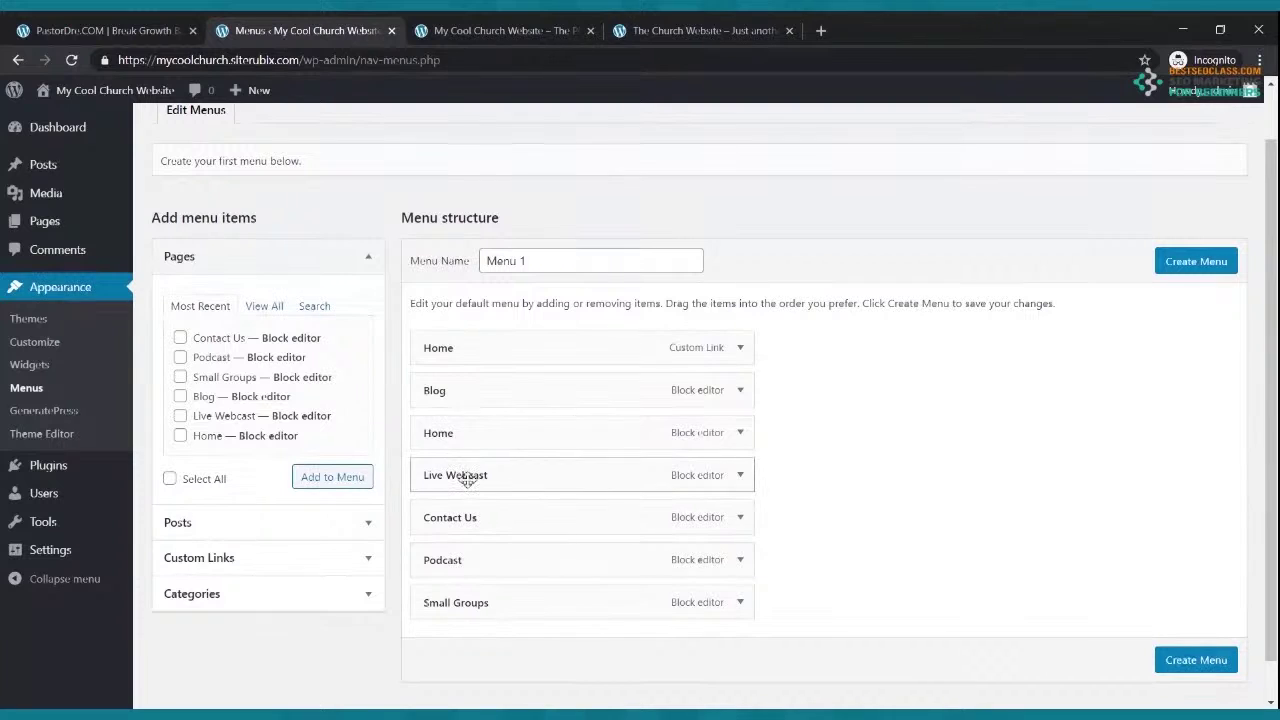
left_click_drag(466, 481, 440, 388)
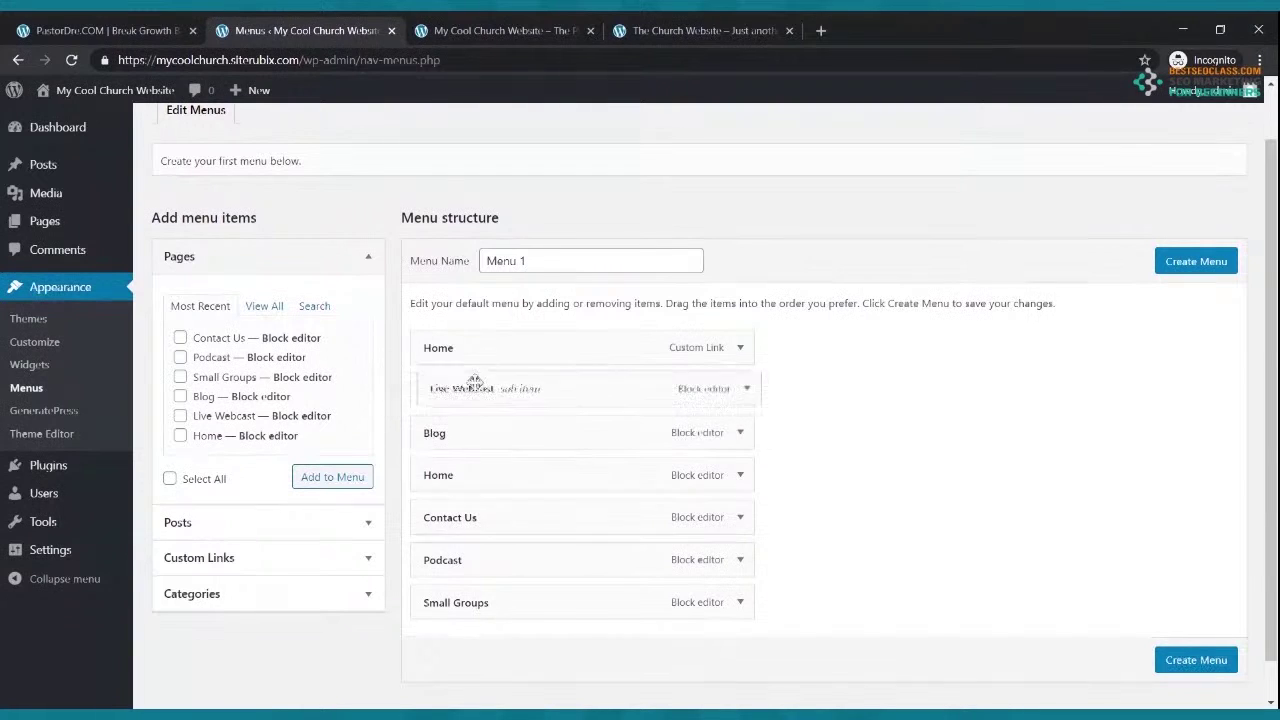
Following the navigation order on the example and live sites, move Small Groups right after Blog and Podcast right after Small Groups
left_click(645, 31)
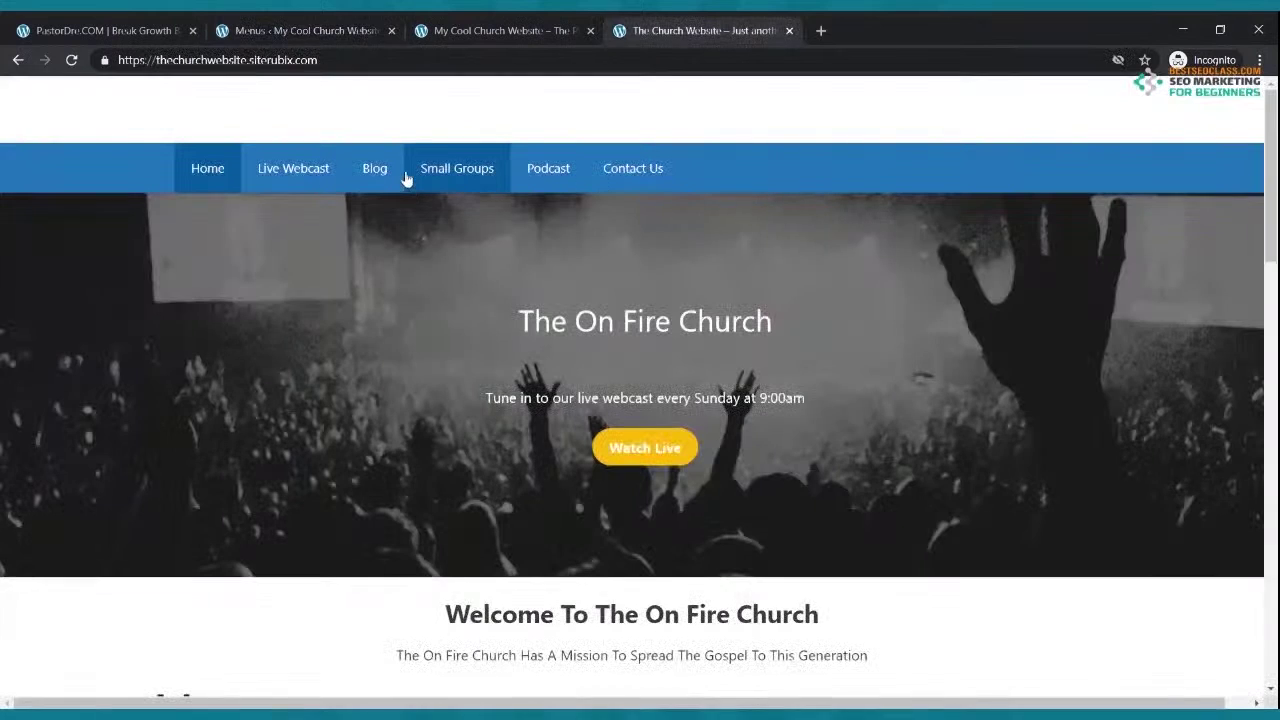
left_click(335, 31)
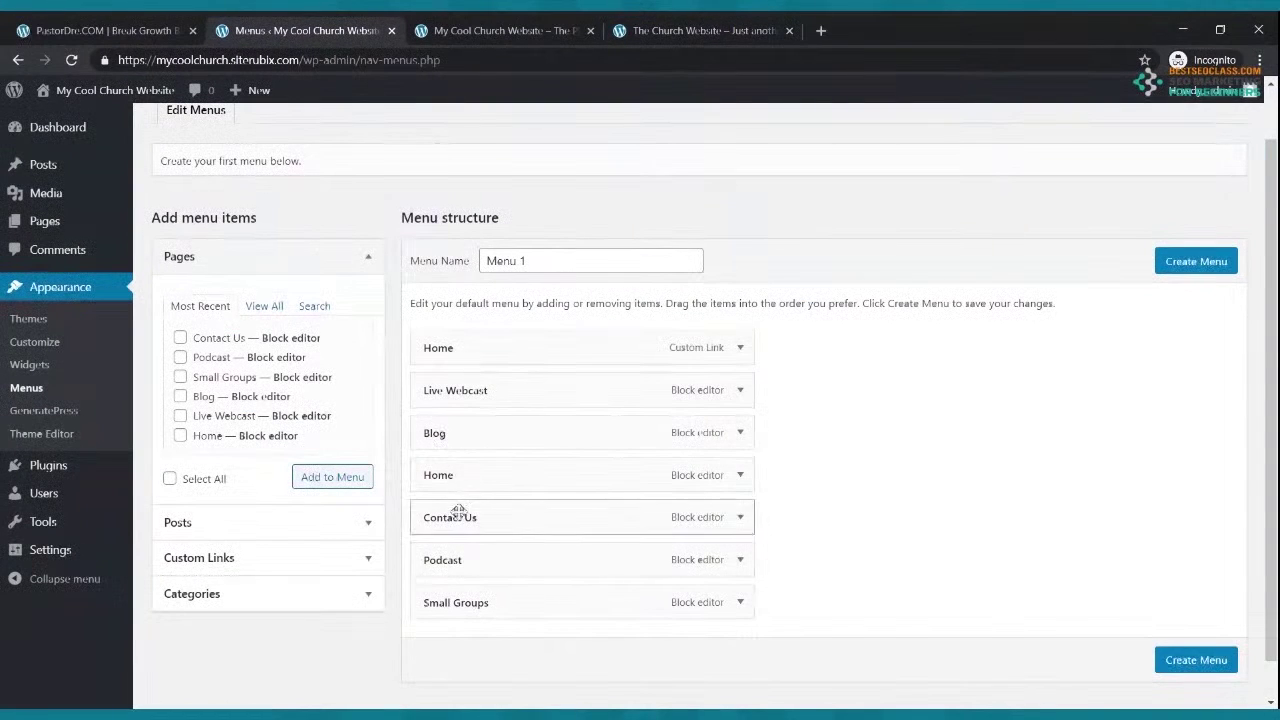
left_click_drag(457, 598, 437, 468)
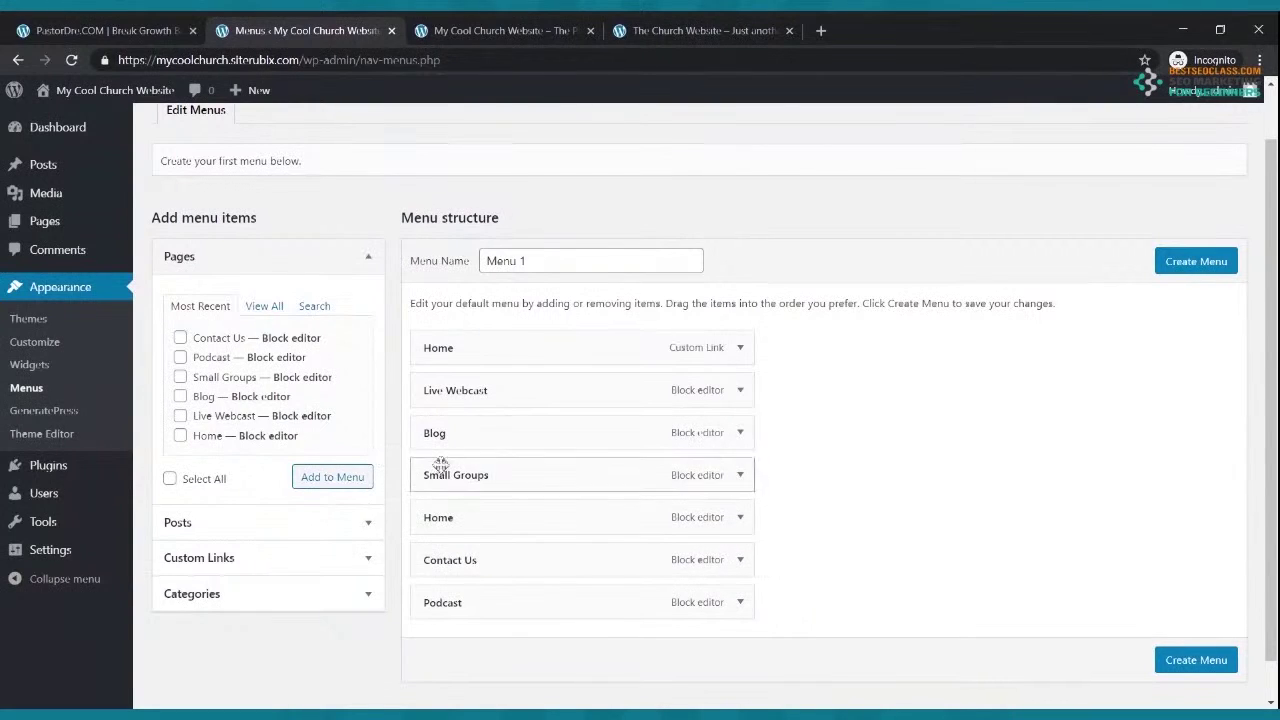
left_click(500, 30)
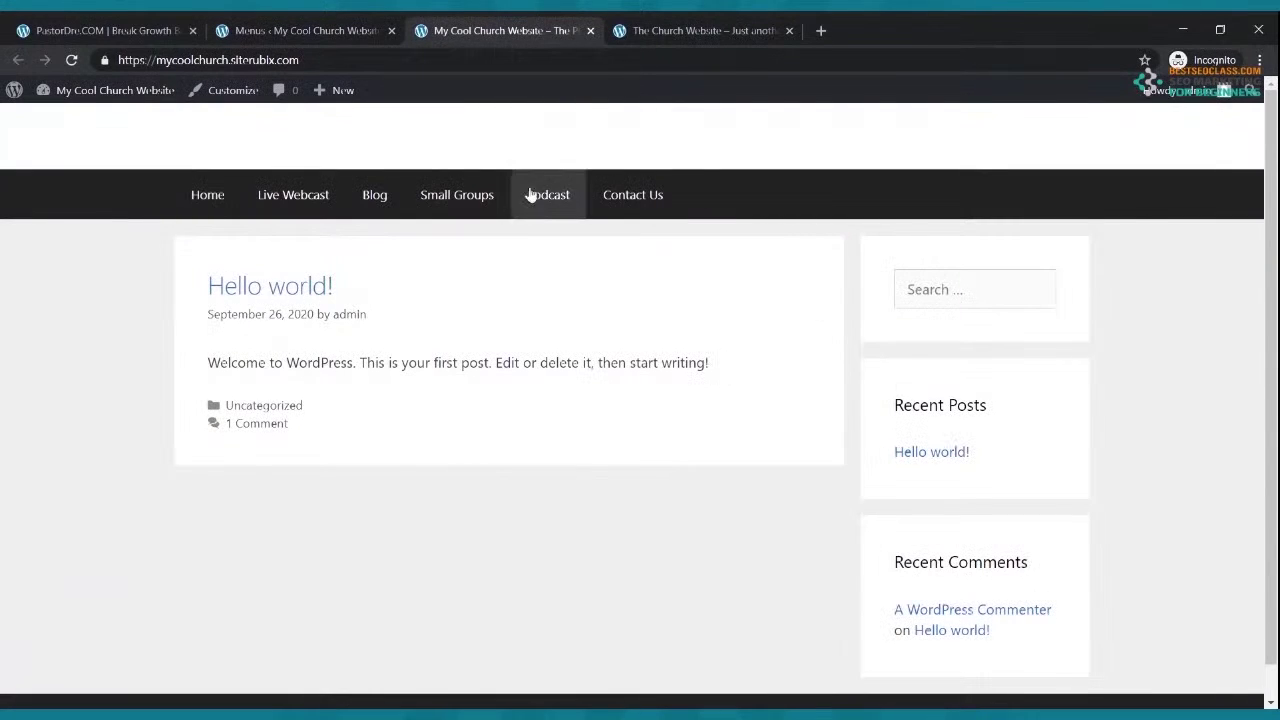
left_click(327, 28)
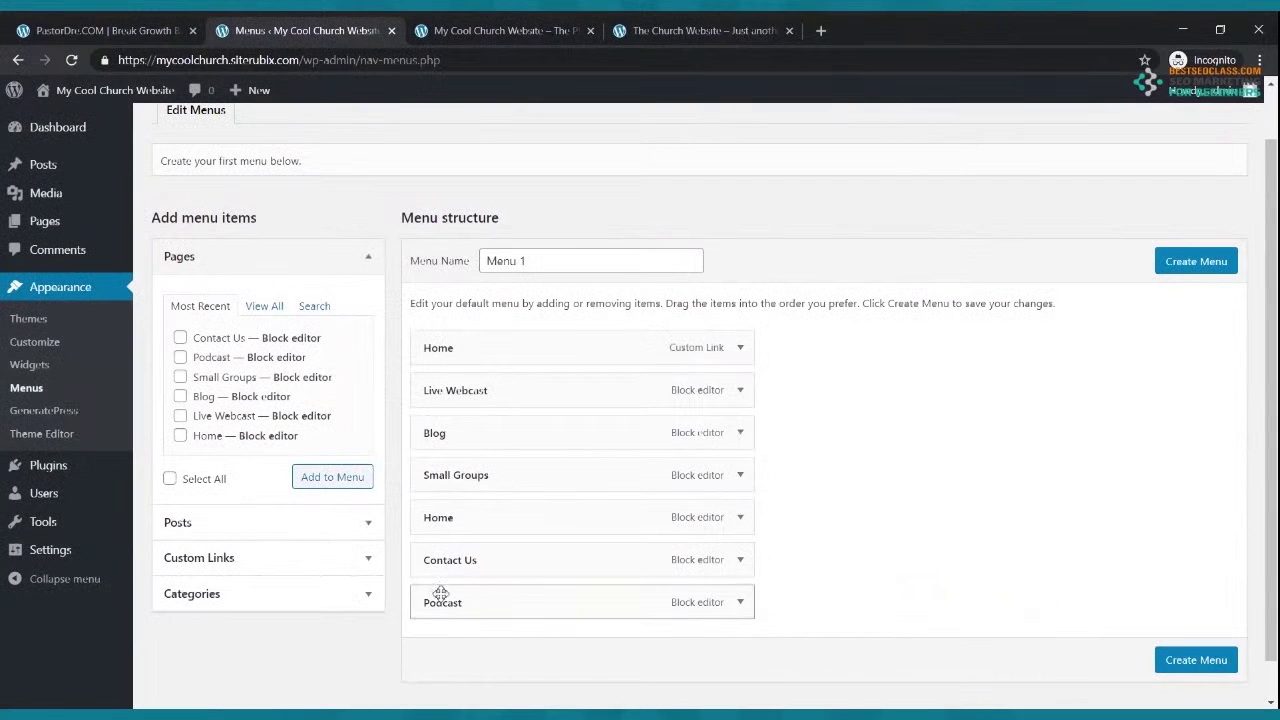
left_click_drag(443, 597, 434, 514)
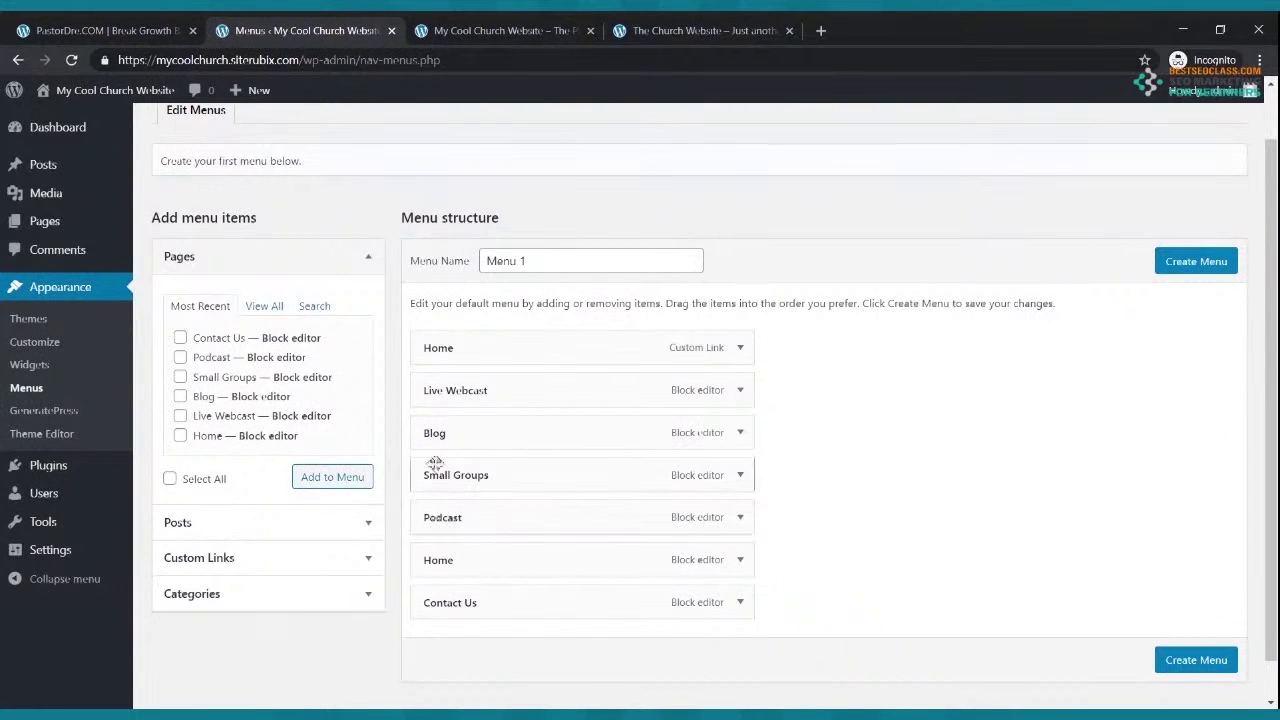
Check the live site's menu order, move Contact Us directly after Podcast, and create Menu 1
left_click(450, 30)
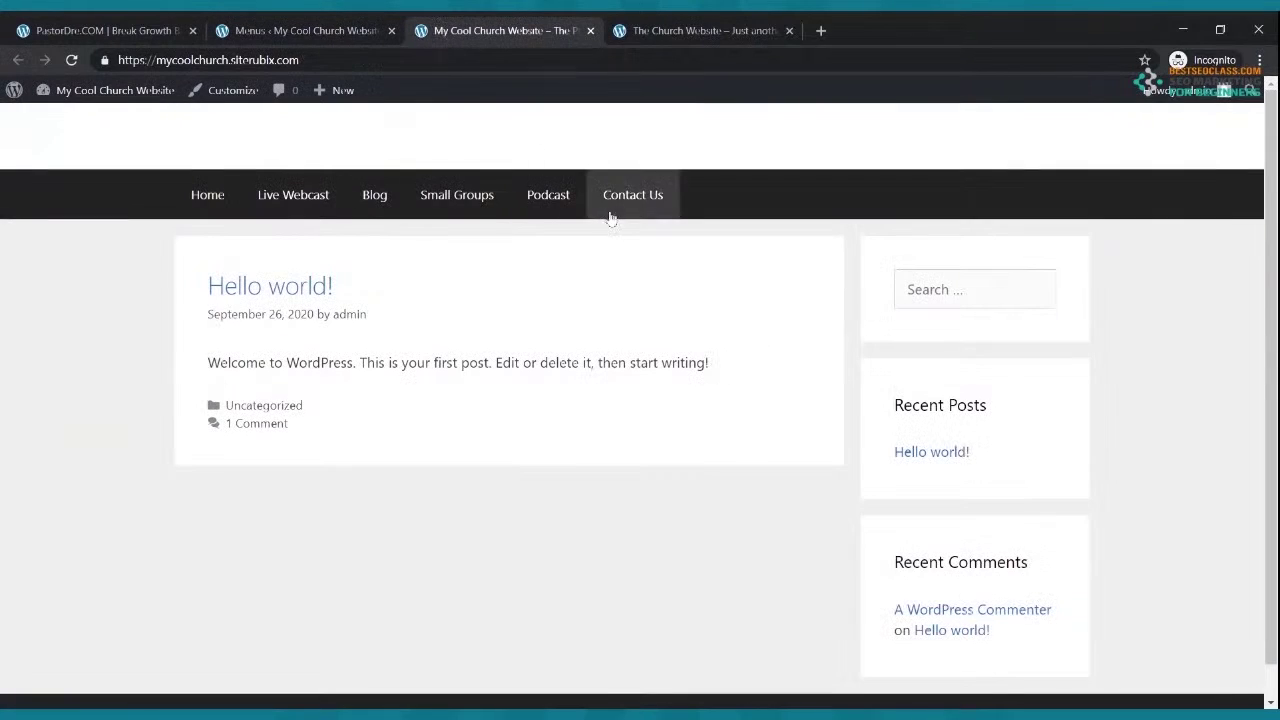
left_click(310, 30)
left_click_drag(461, 606, 436, 556)
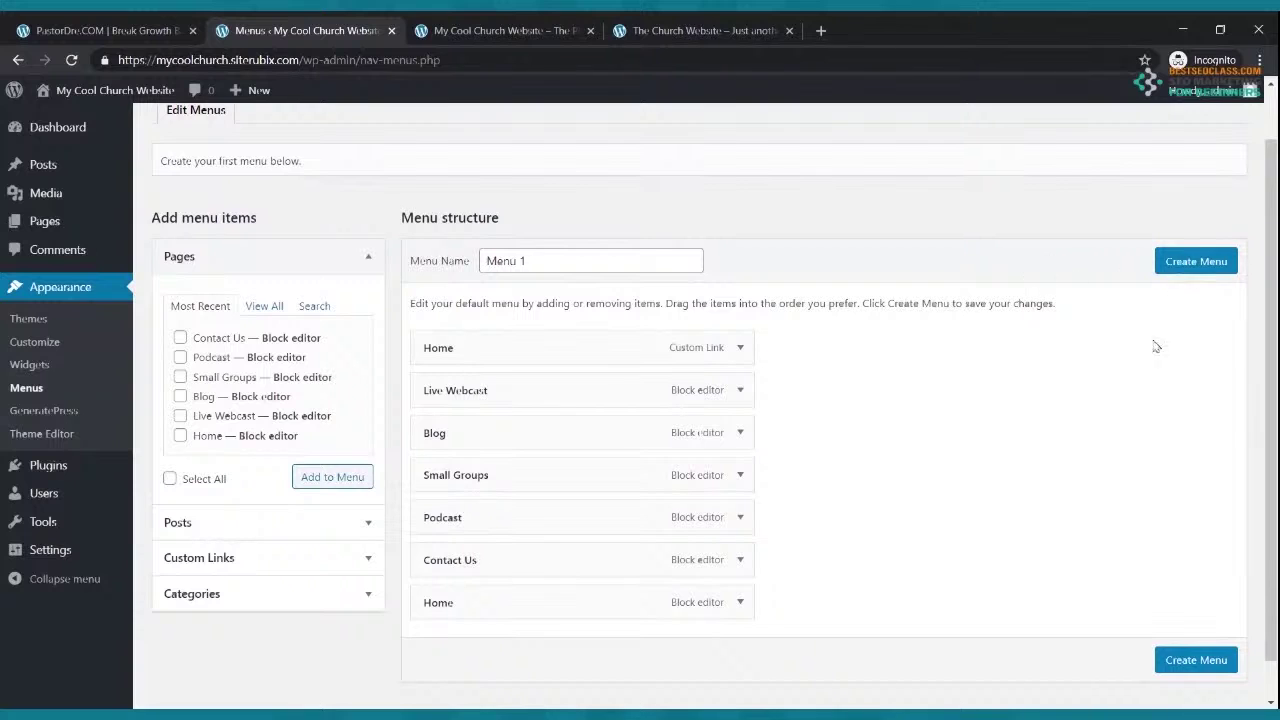
scroll(860, 412, "down", 1)
left_click(1190, 620)
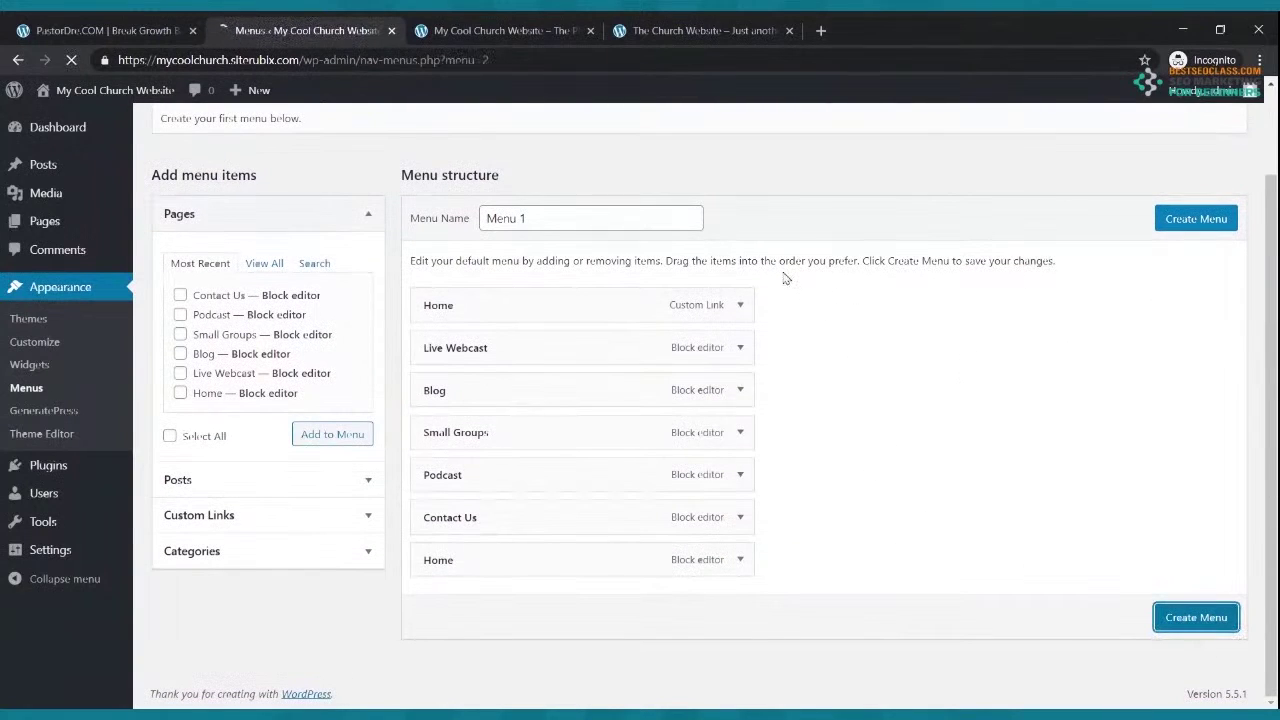
Compare the details of the two Home items in Menu 1, and test the Home link on the reloaded live site
scroll(722, 344, "down", 3)
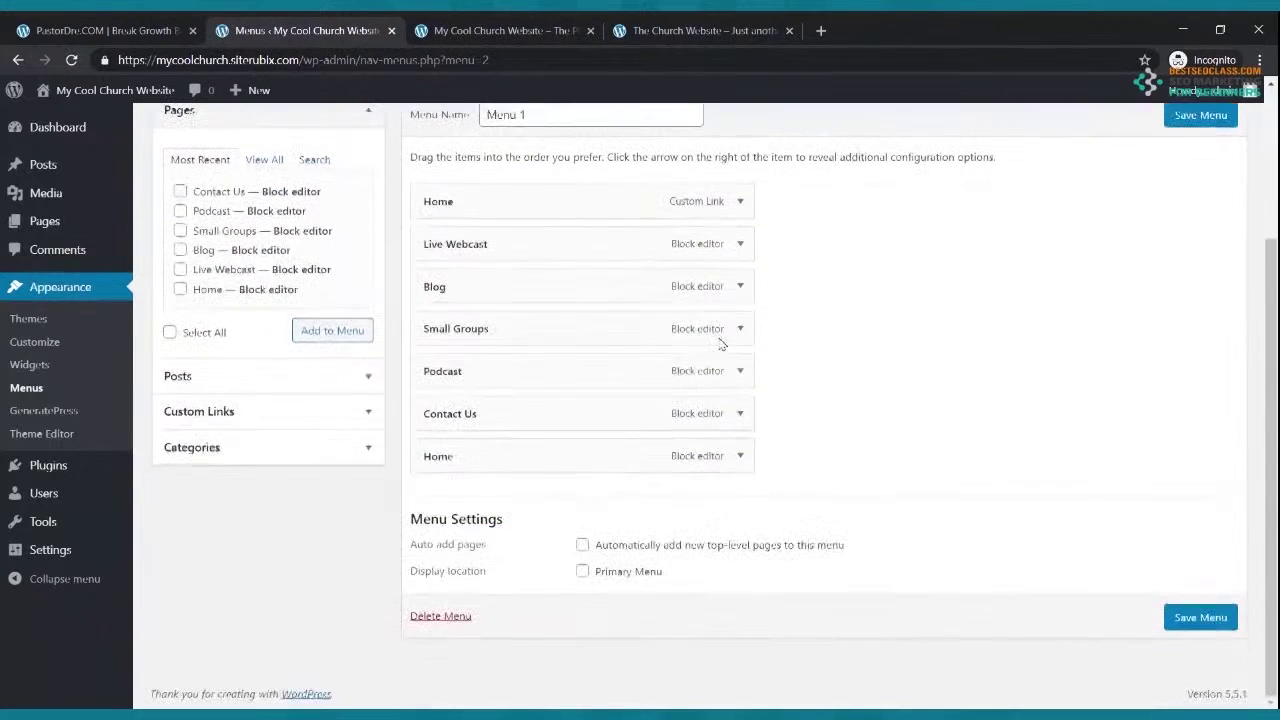
left_click(741, 458)
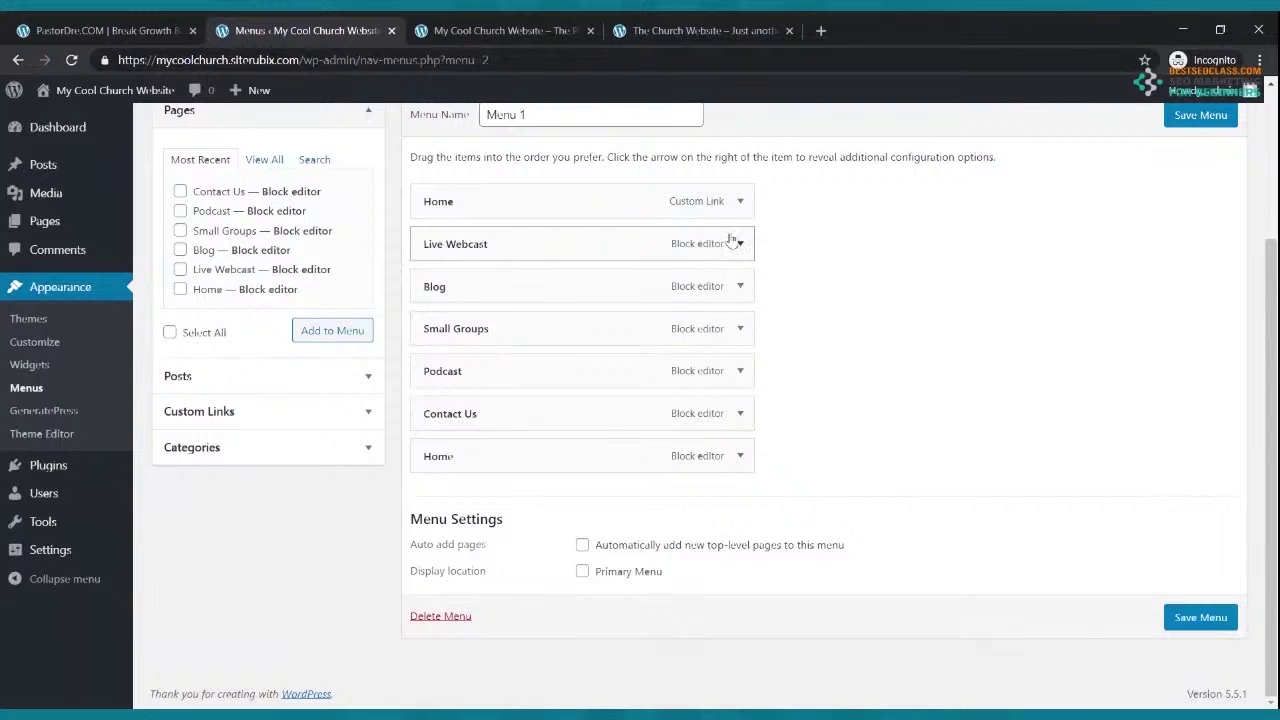
left_click(710, 460)
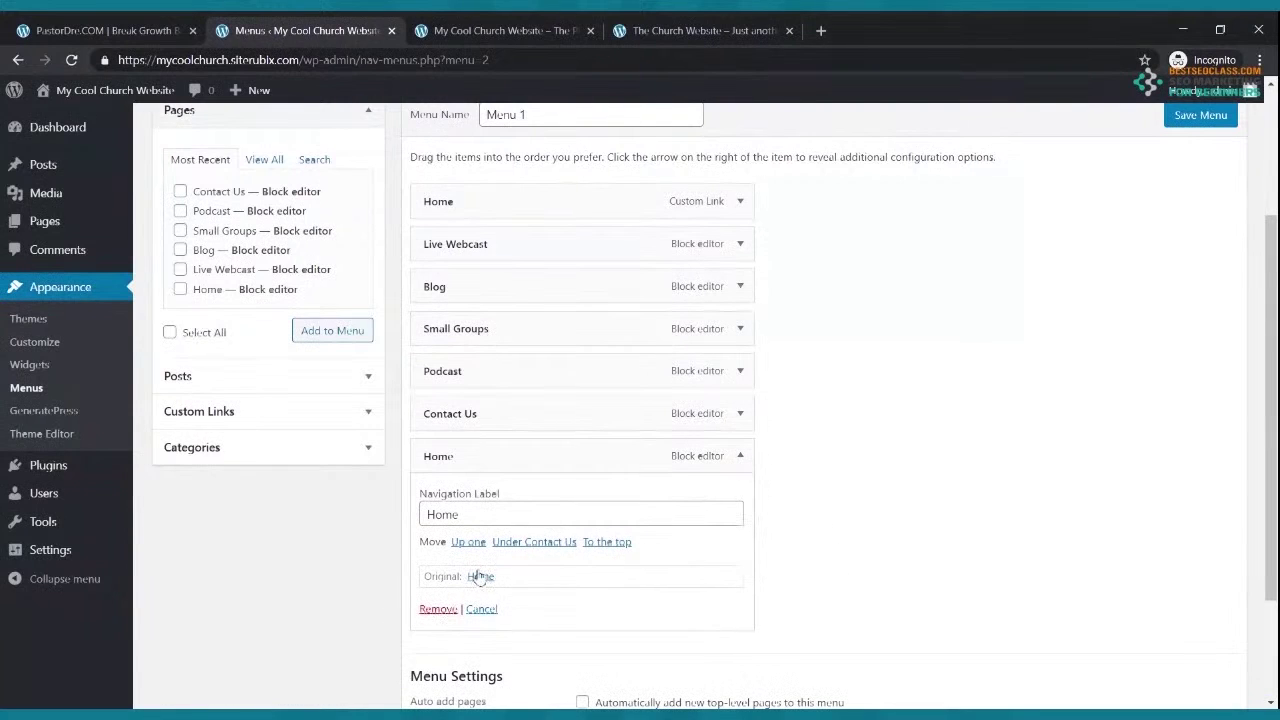
scroll(741, 343, "up", 2)
left_click(741, 341)
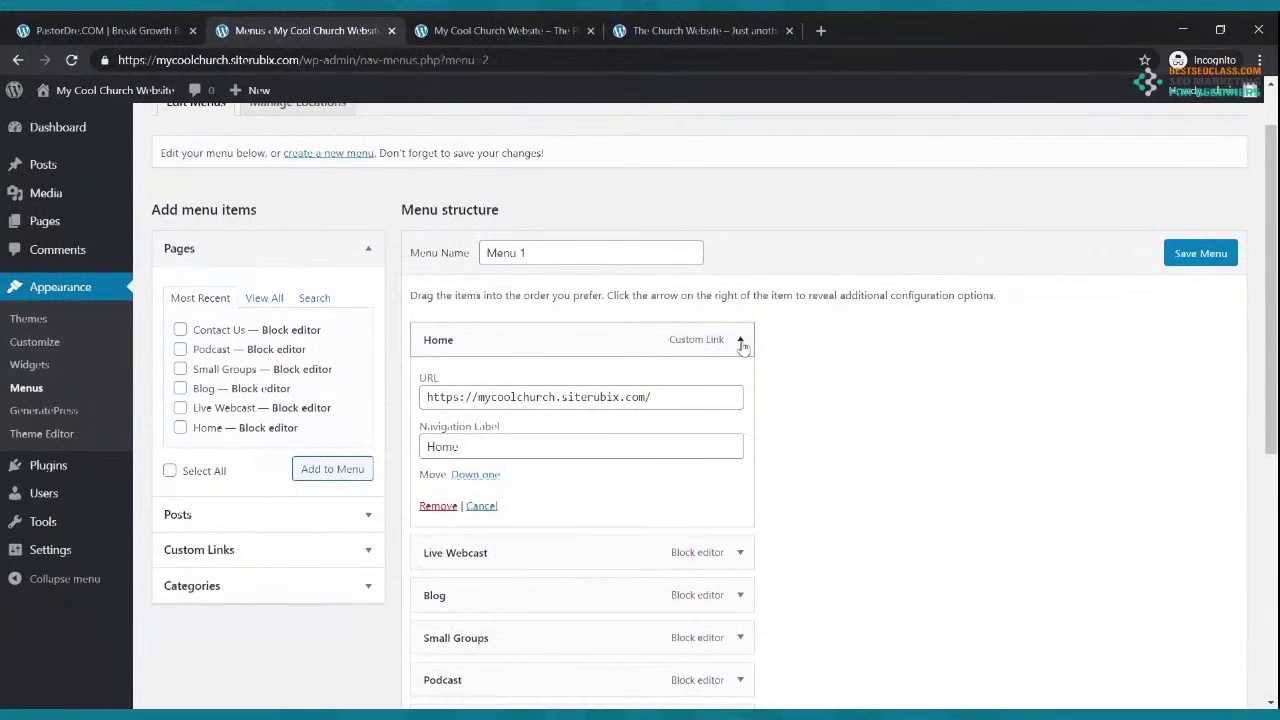
left_click(742, 342)
scroll(748, 340, "down", 4)
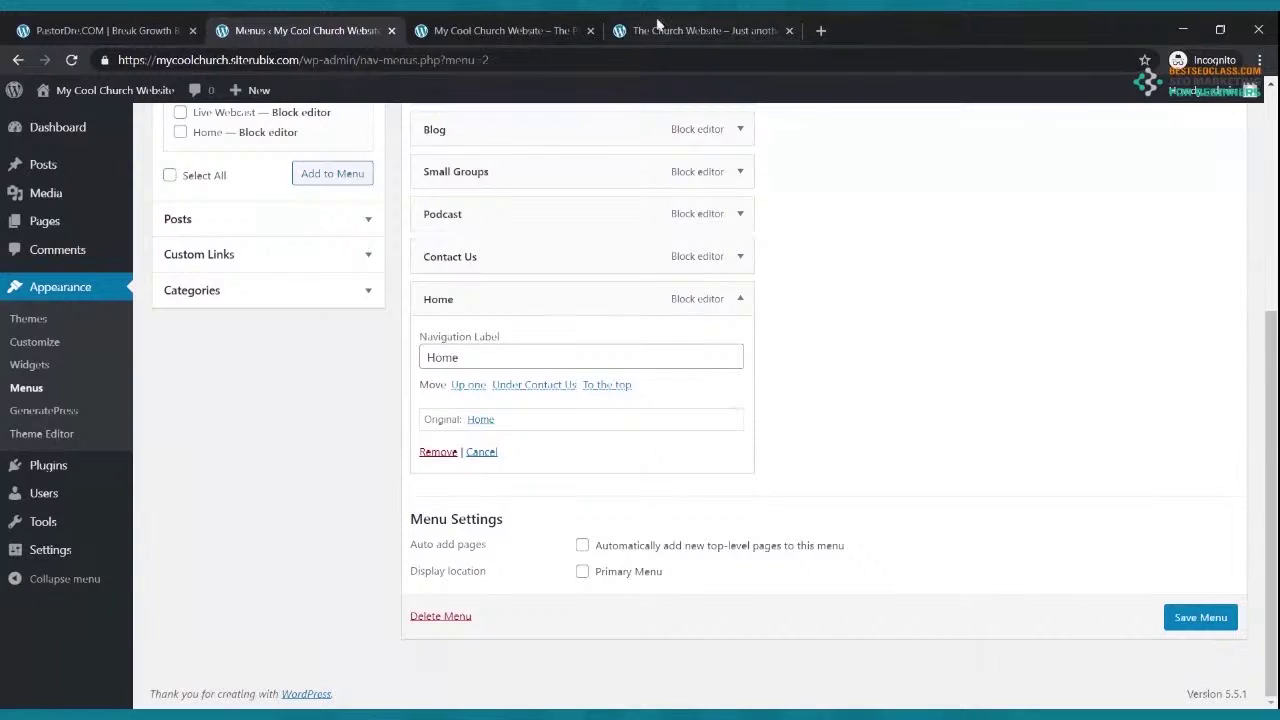
left_click(550, 30)
left_click(72, 61)
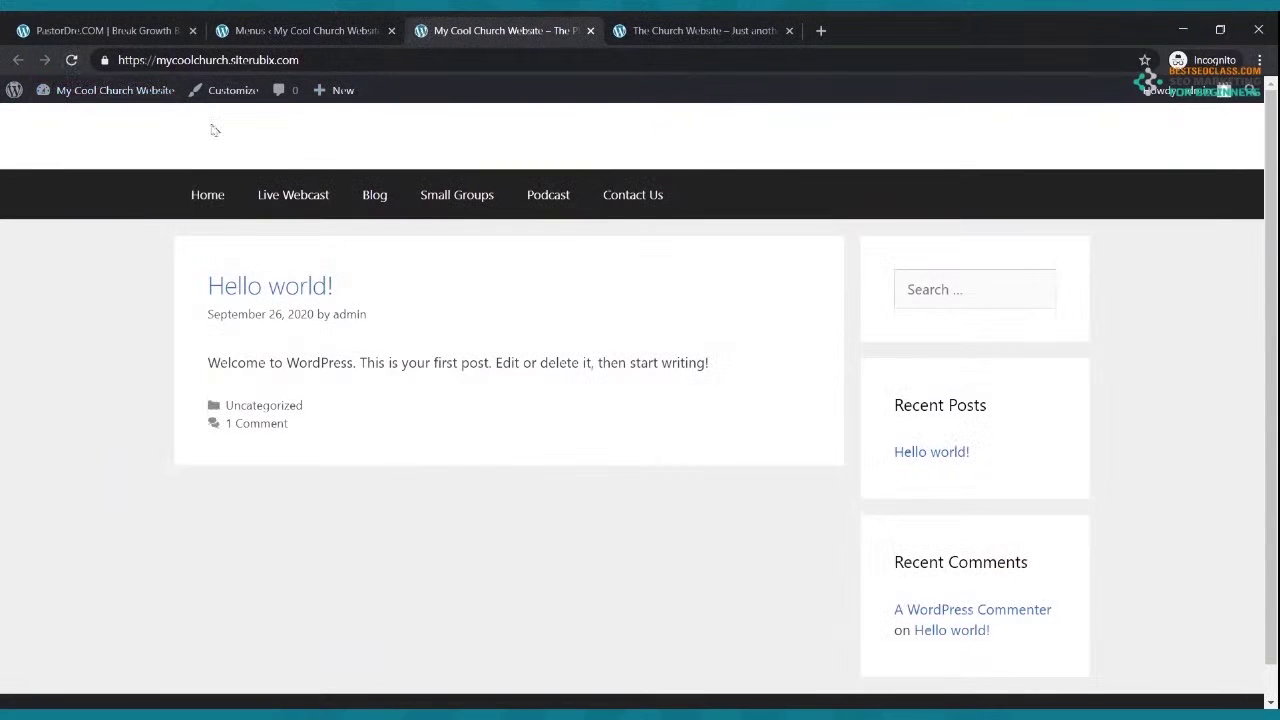
left_click(209, 197)
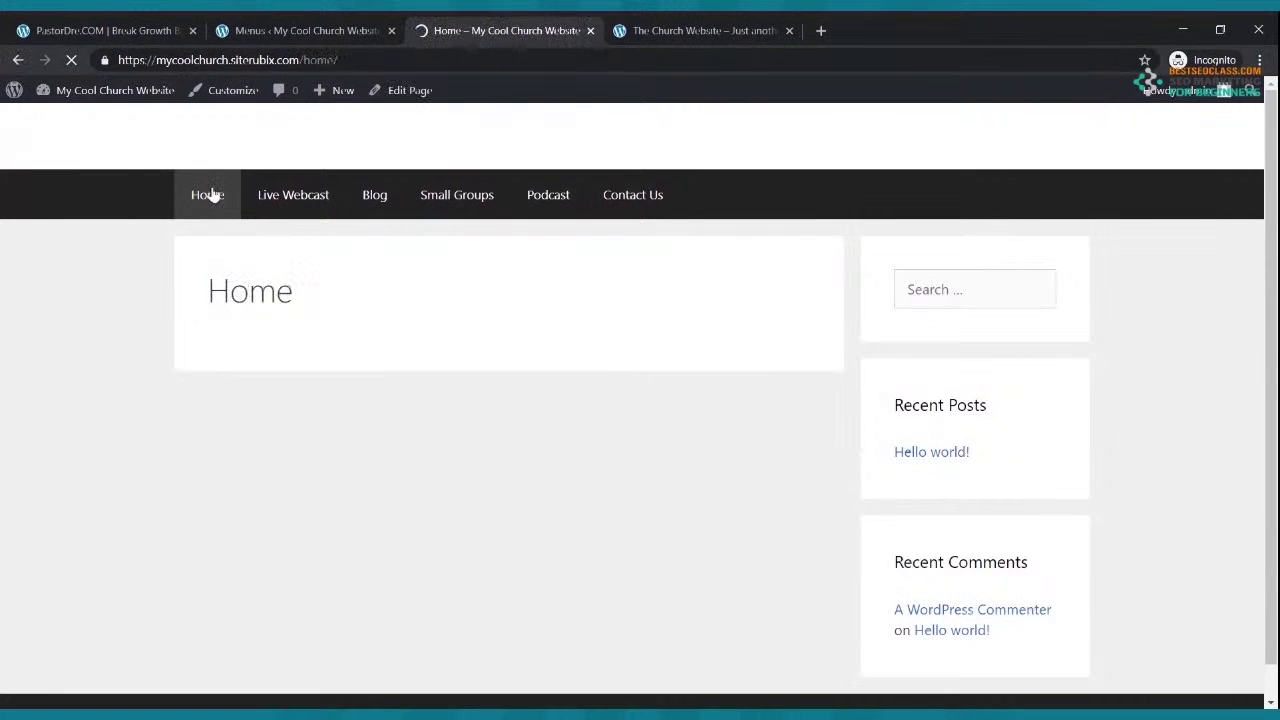
Remove the duplicate Home page item at the end of Menu 1, assign the menu to the Primary Menu location, and save it
left_click(300, 28)
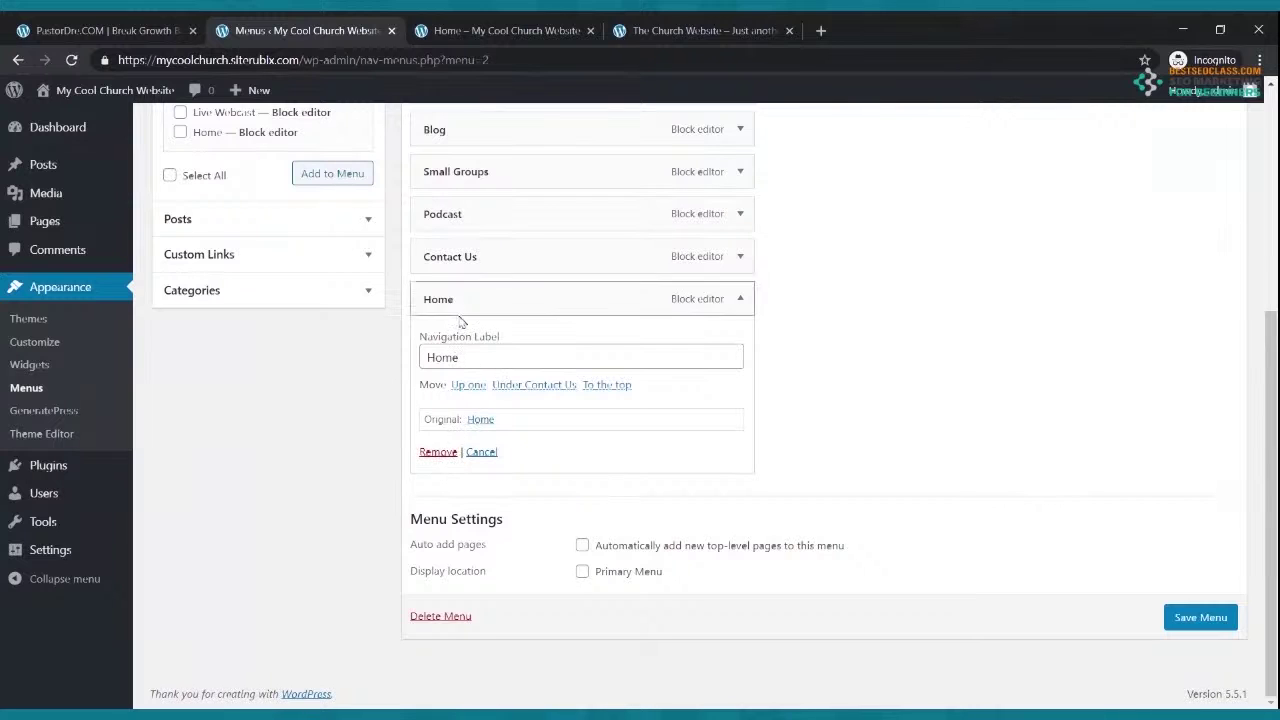
left_click(438, 452)
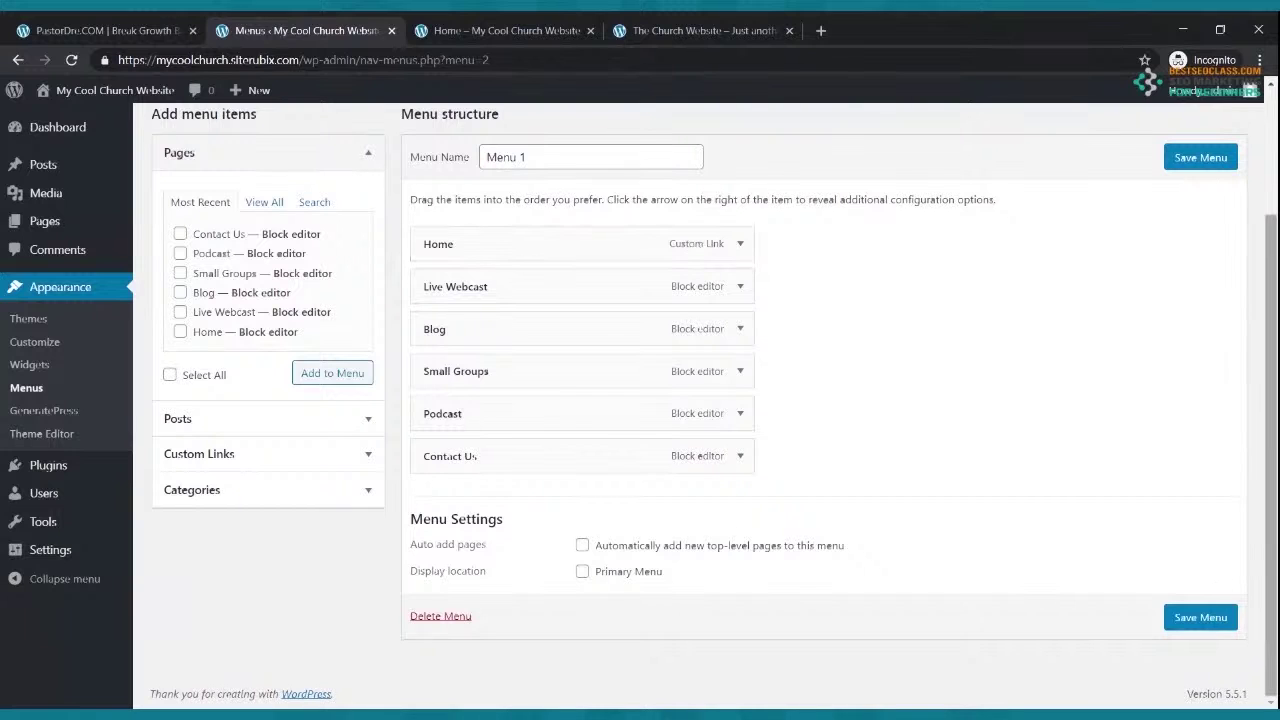
left_click(1200, 617)
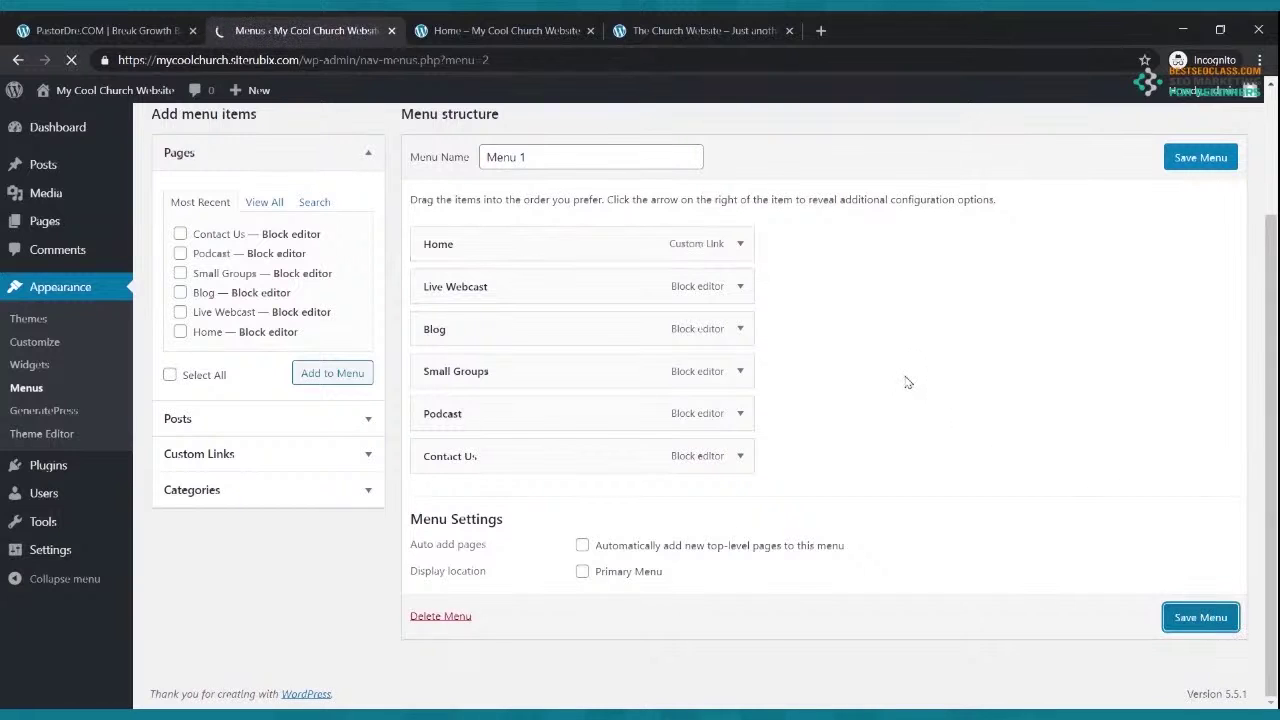
scroll(663, 362, "down", 3)
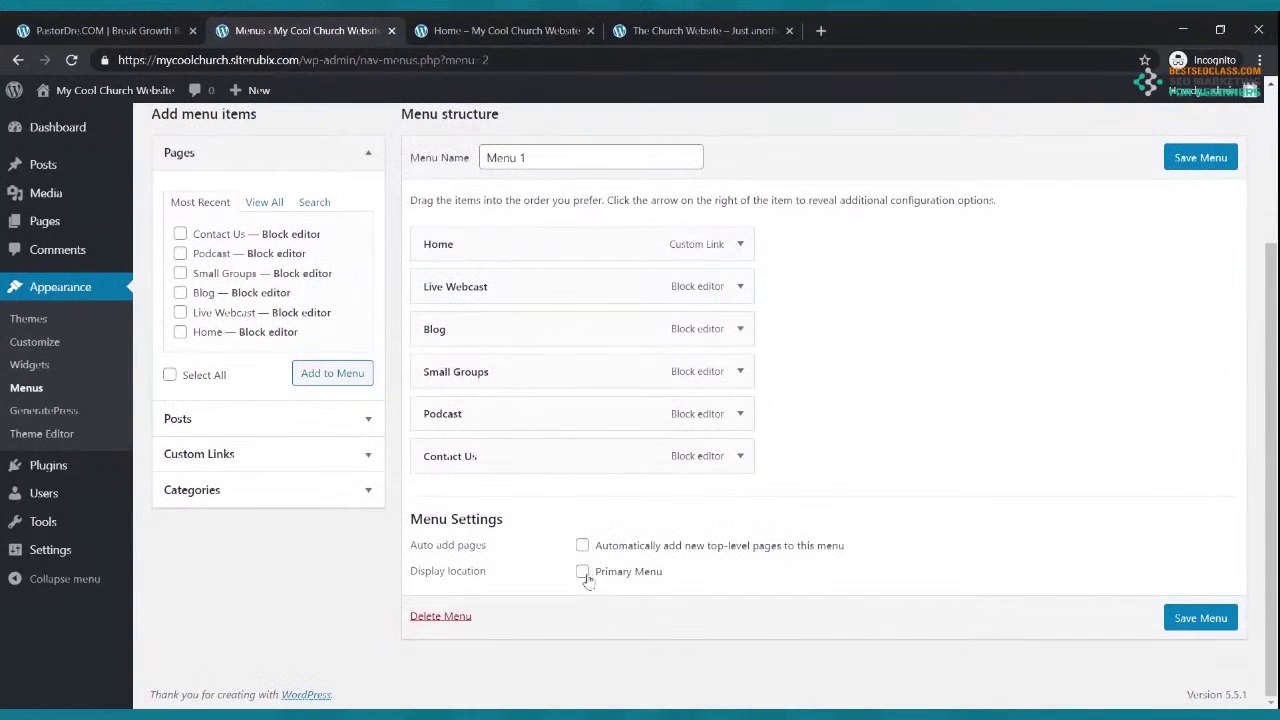
left_click(1195, 617)
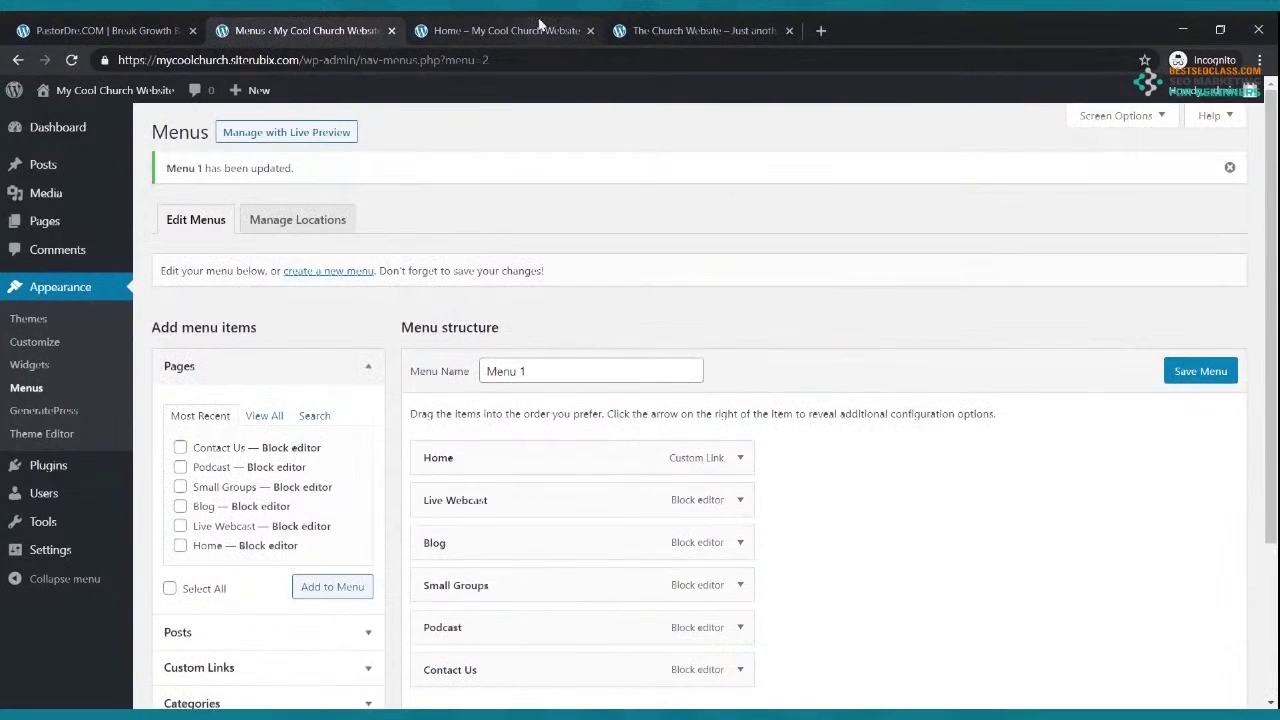
Reload the live site, test its Live Webcast, Blog, Small Groups and Home links, and recheck Menu 1's structure and display location
left_click(540, 22)
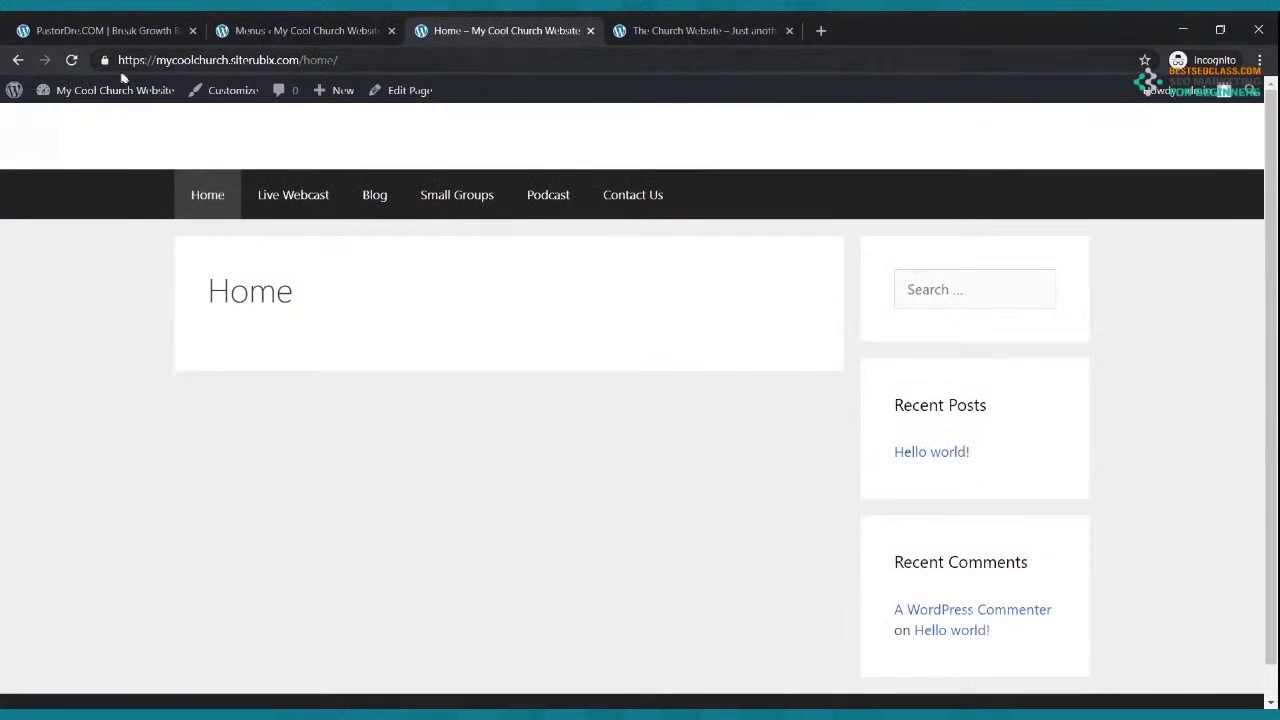
left_click(71, 60)
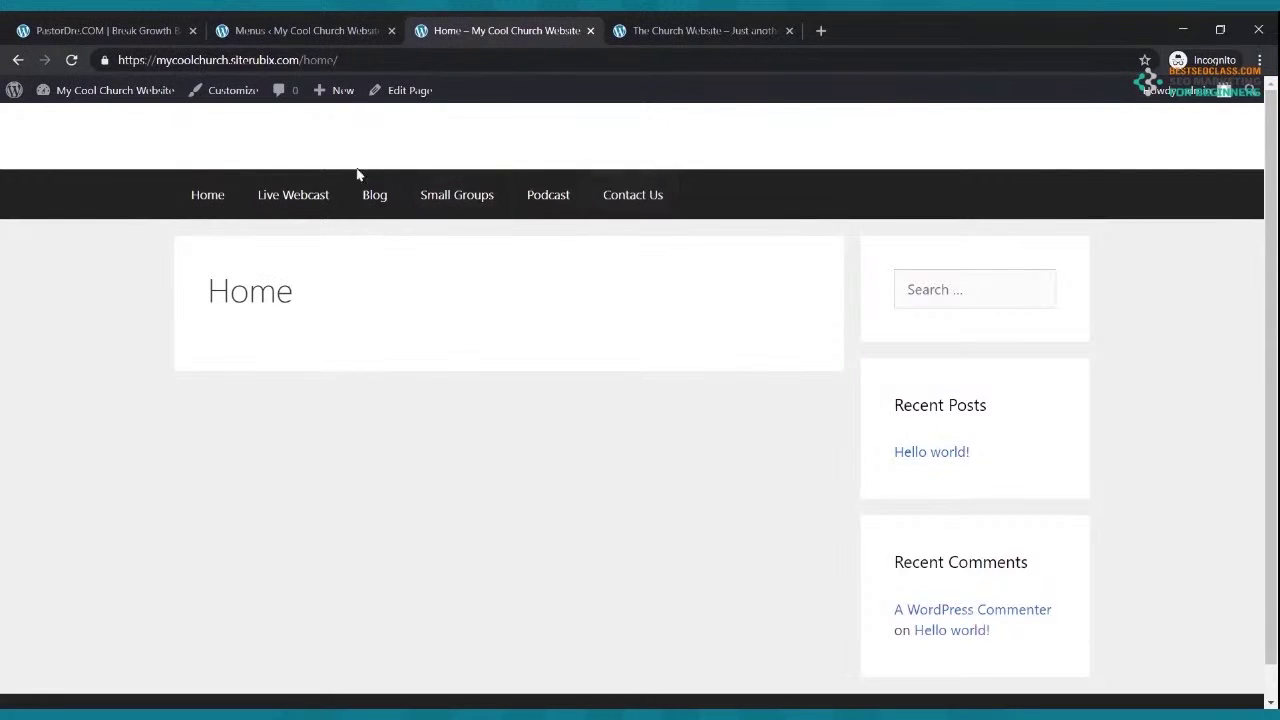
left_click(300, 196)
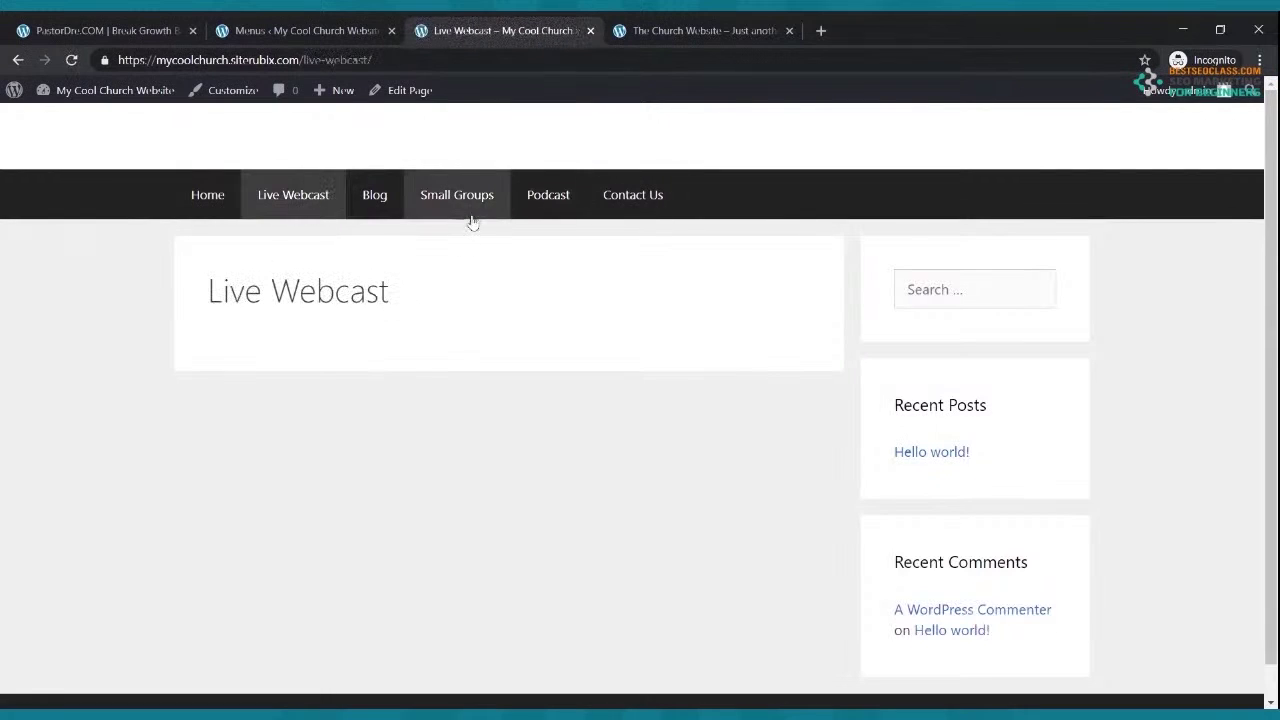
left_click(388, 202)
left_click(445, 200)
left_click(194, 200)
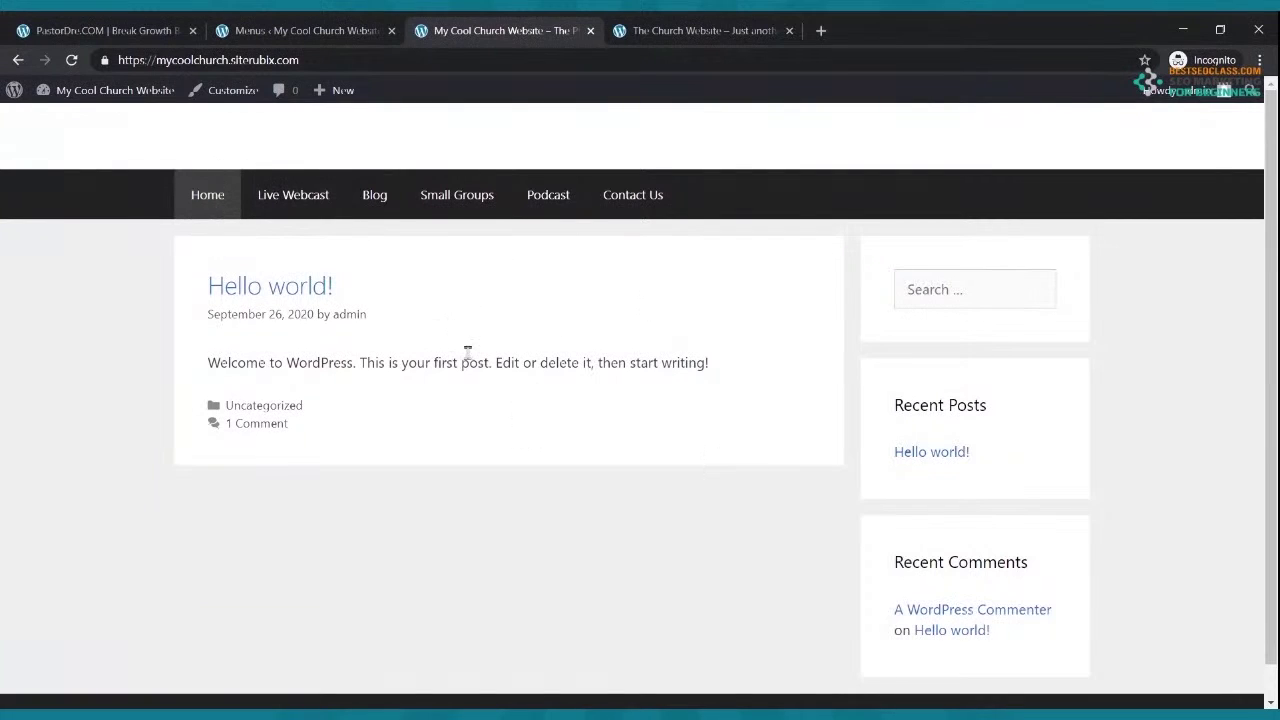
left_click(276, 24)
scroll(564, 360, "down", 2)
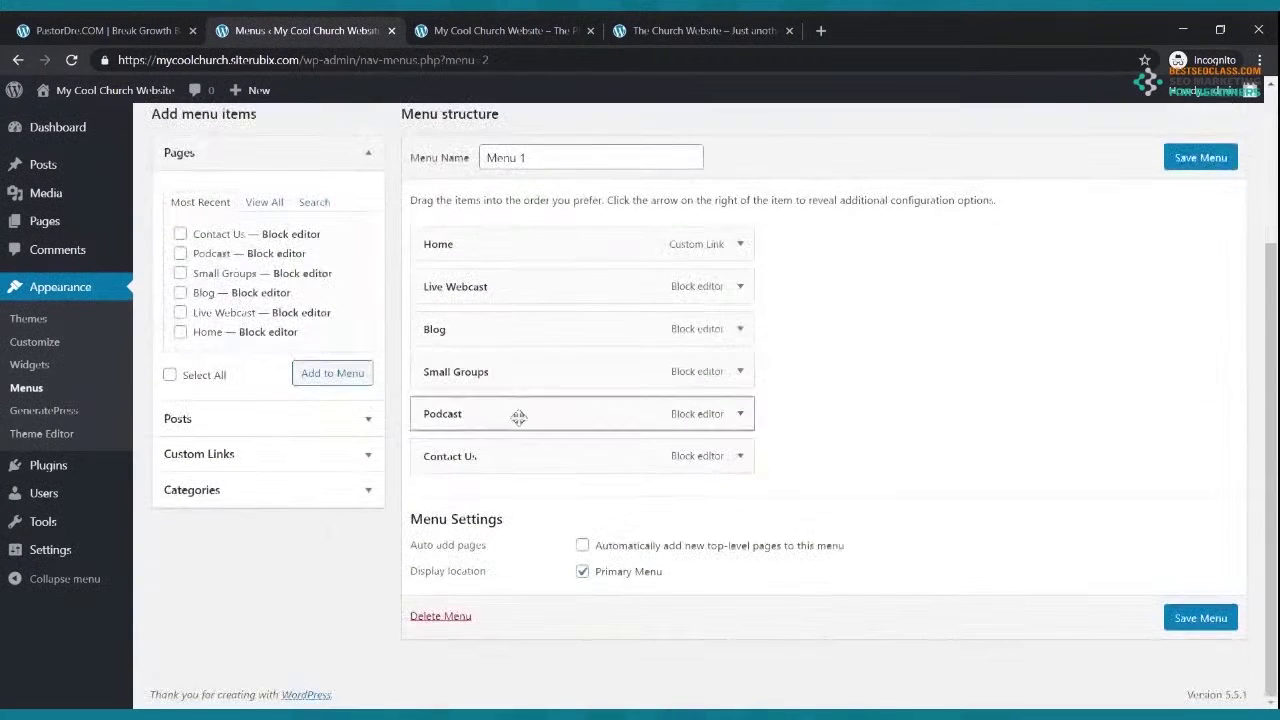
scroll(477, 451, "up", 2)
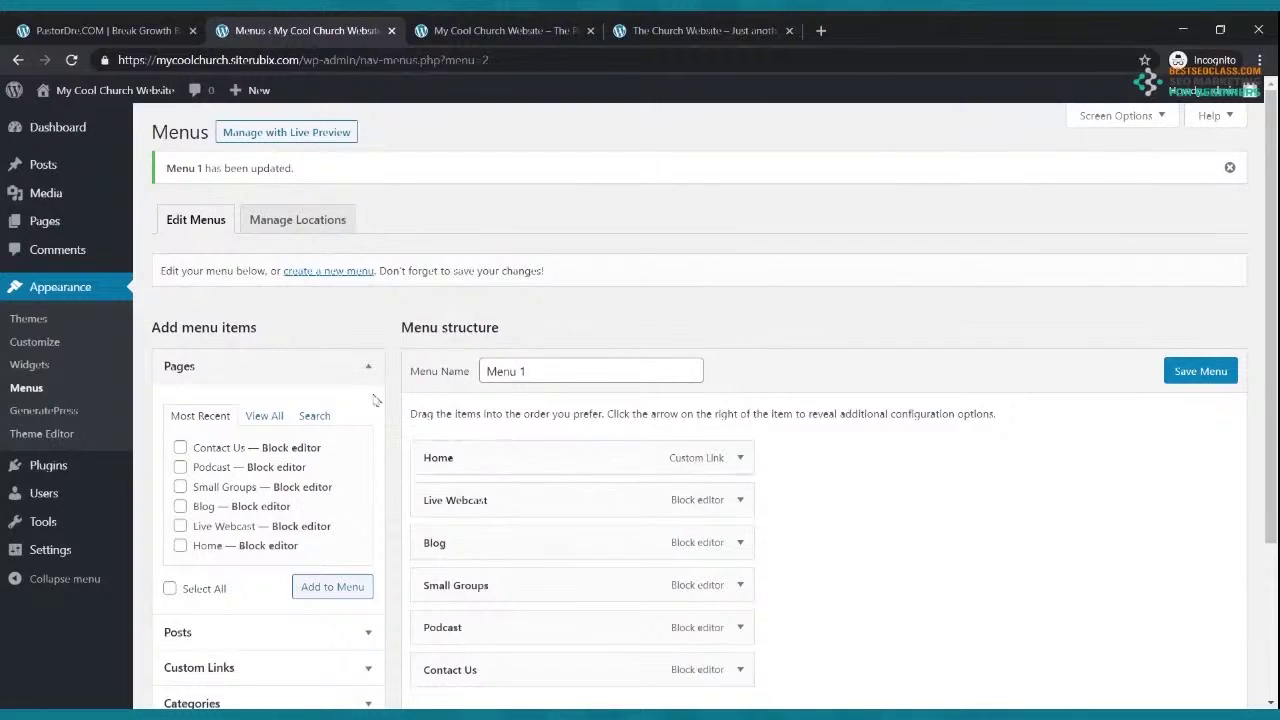
Set the homepage to a static page, using Home as the homepage and Blog as the posts page, and save the reading settings
left_click(57, 138)
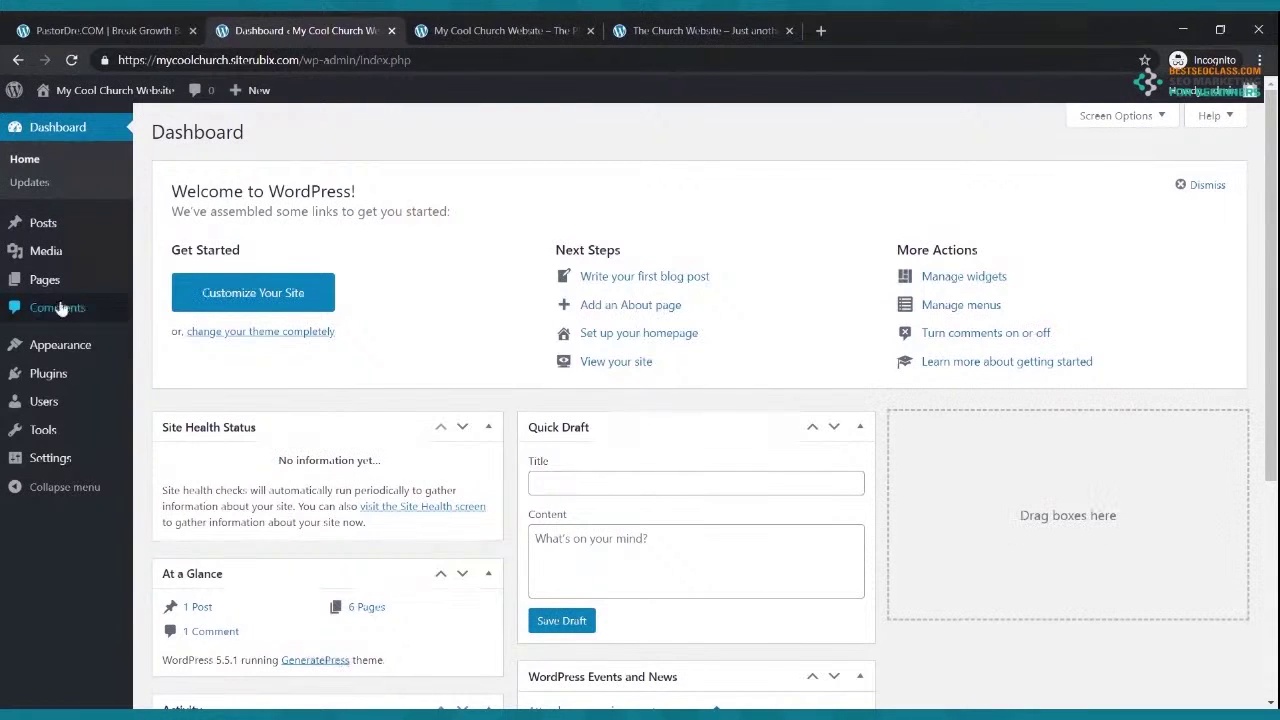
left_click(52, 463)
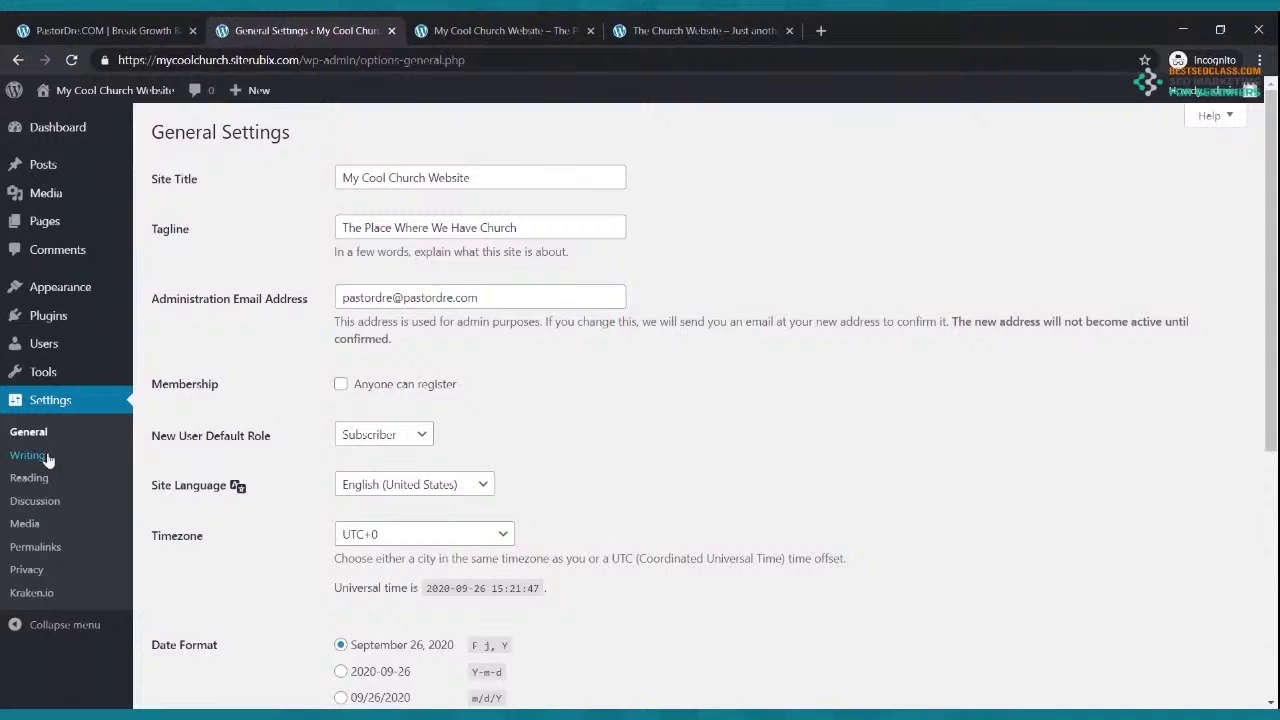
left_click(34, 481)
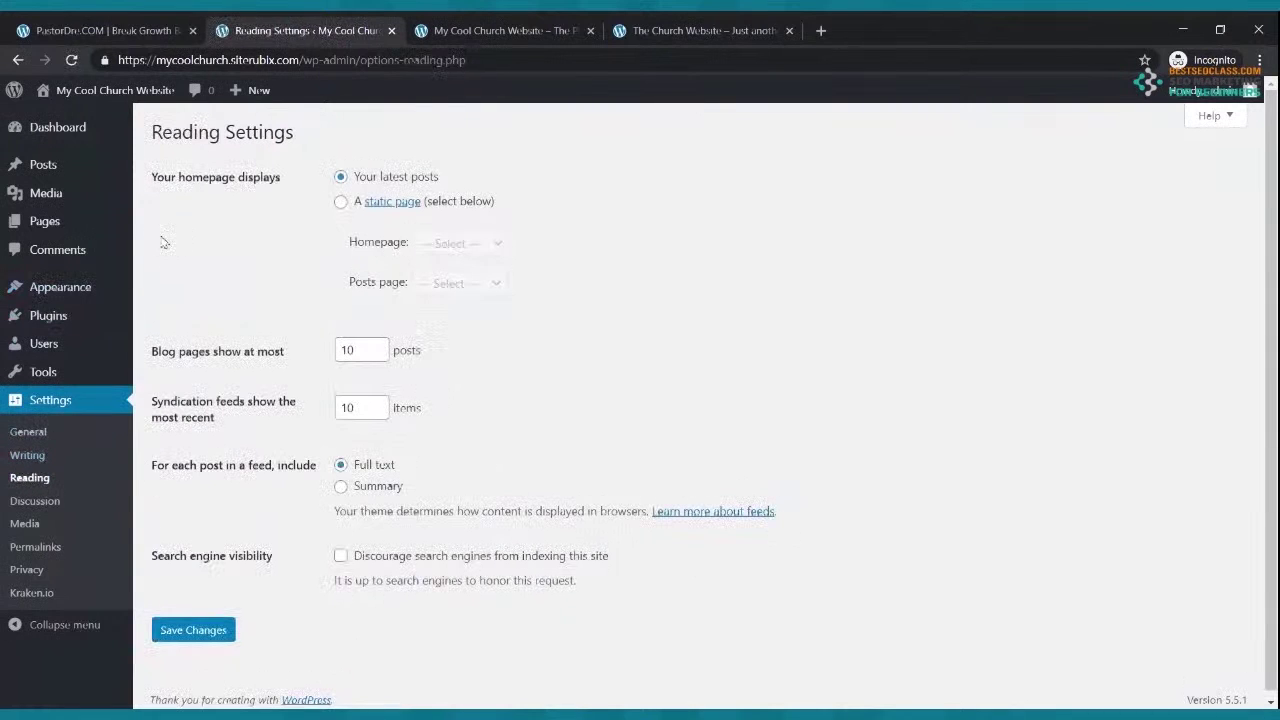
left_click(340, 205)
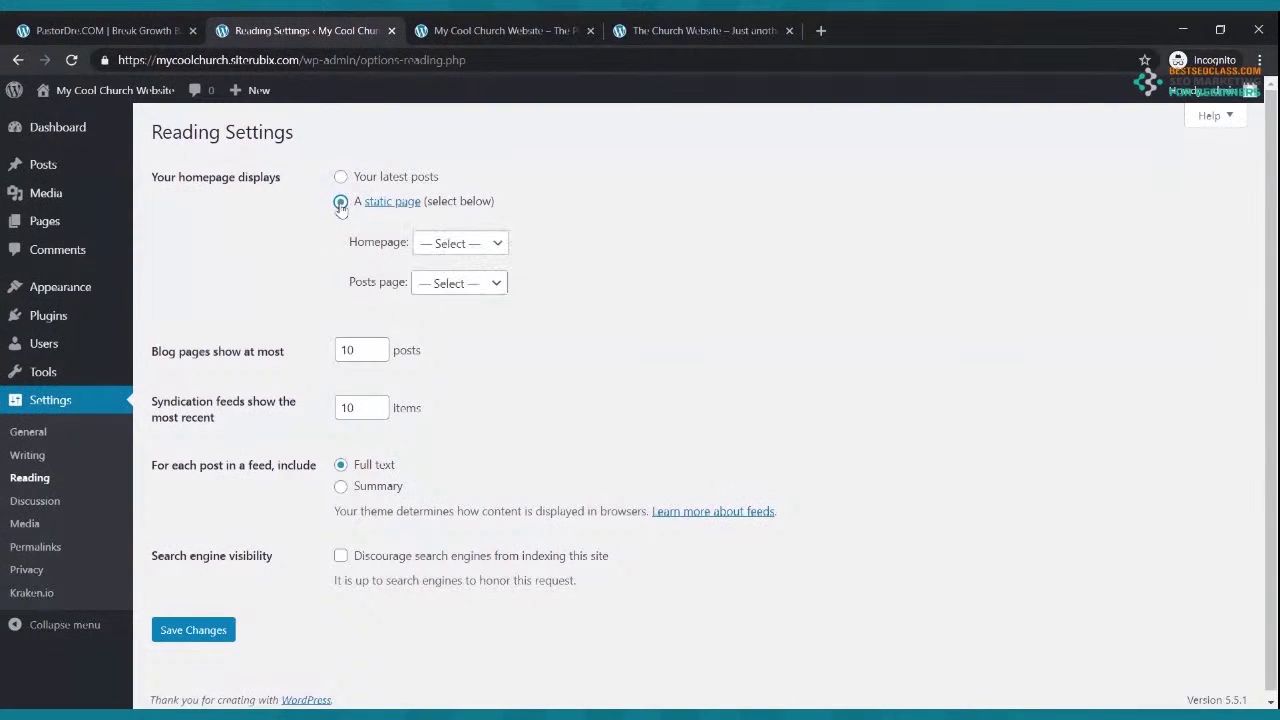
left_click(458, 245)
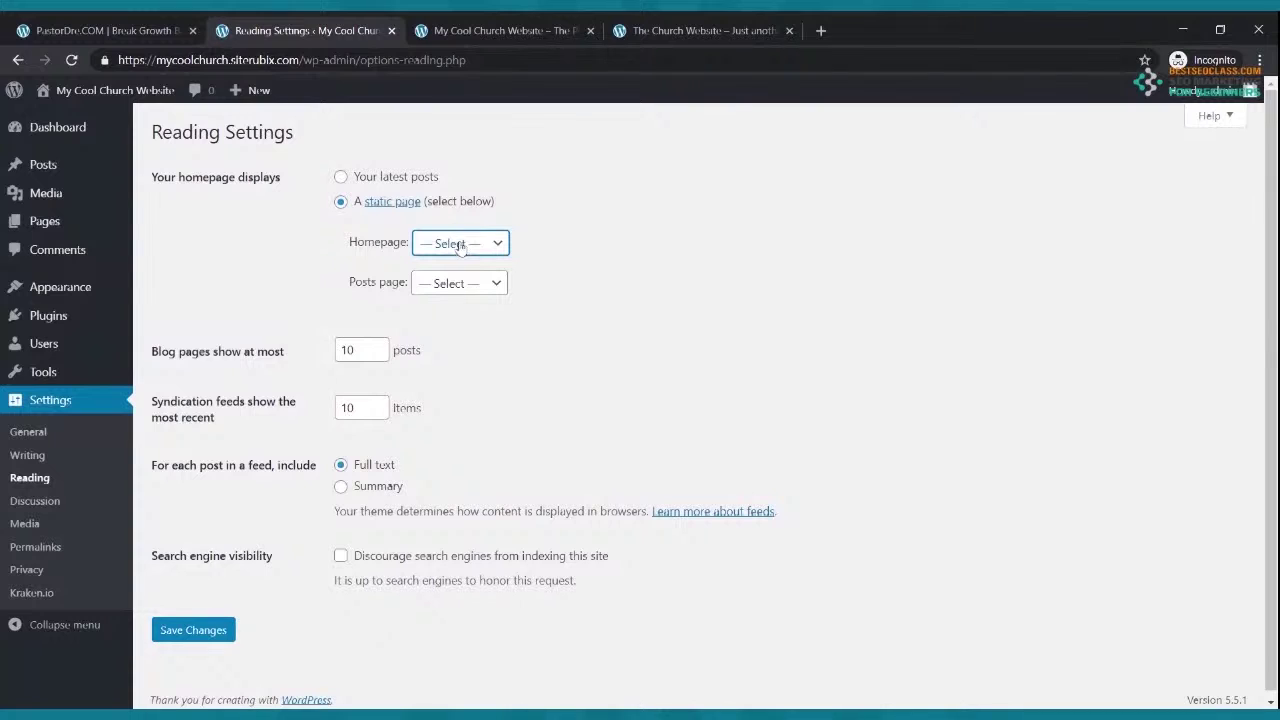
left_click(450, 357)
left_click(476, 289)
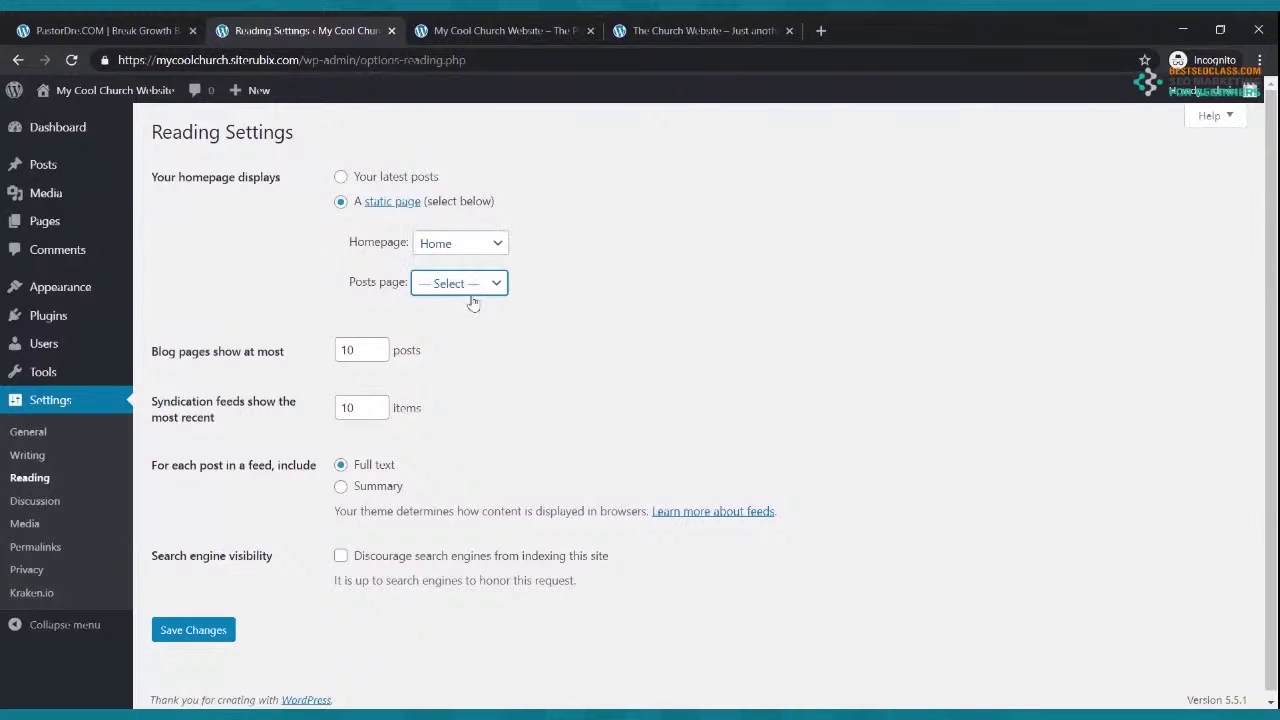
key("b")
left_click(190, 629)
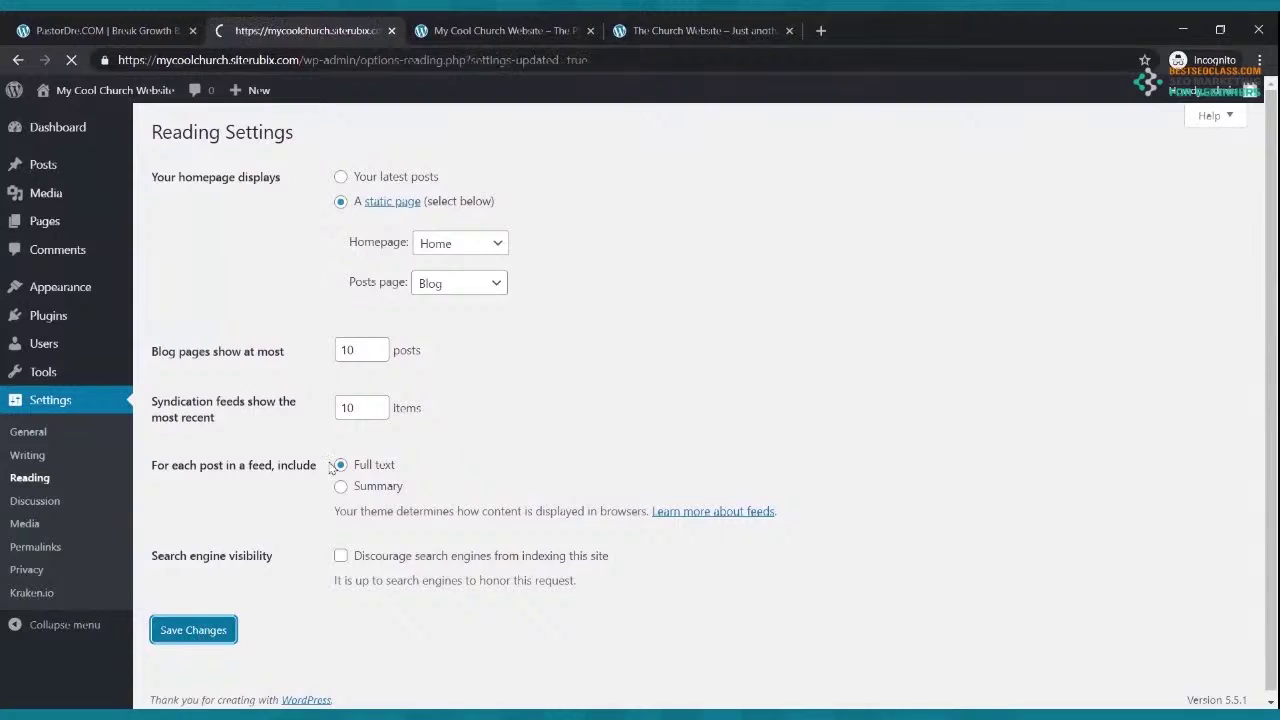
Reload the live site's homepage and compare its layout and navigation bar with the example church website
left_click(476, 24)
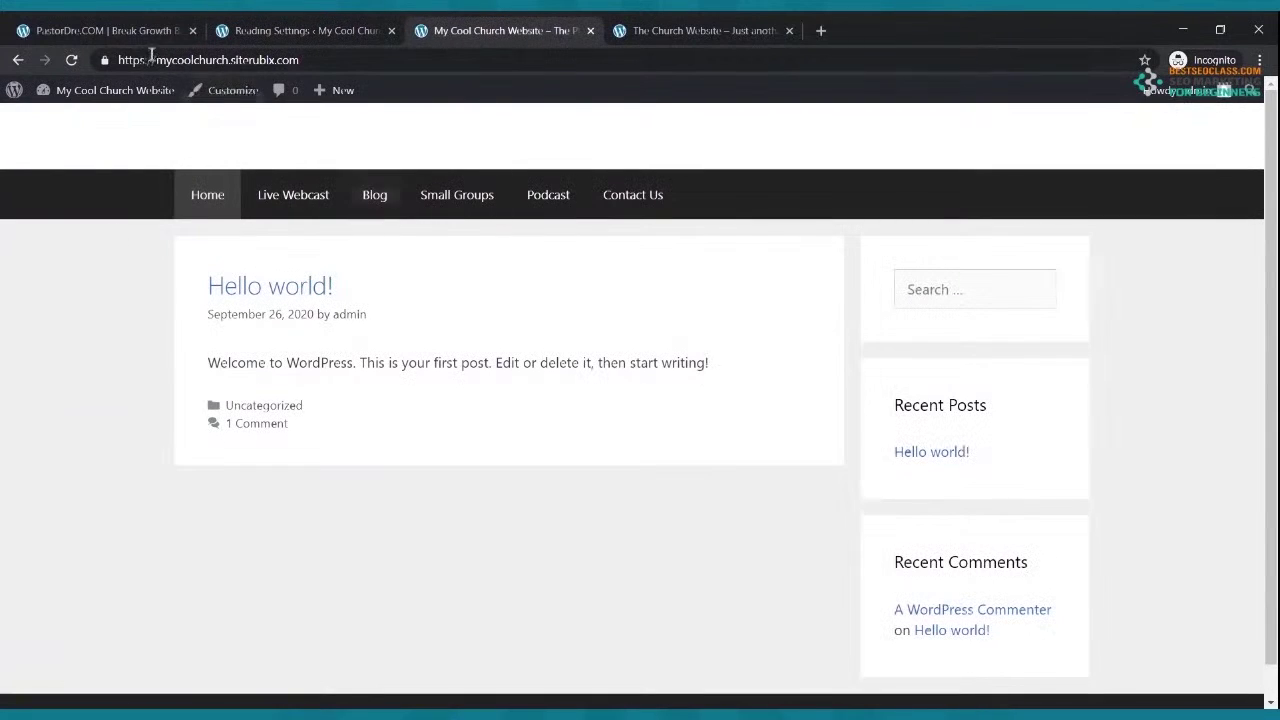
left_click(82, 59)
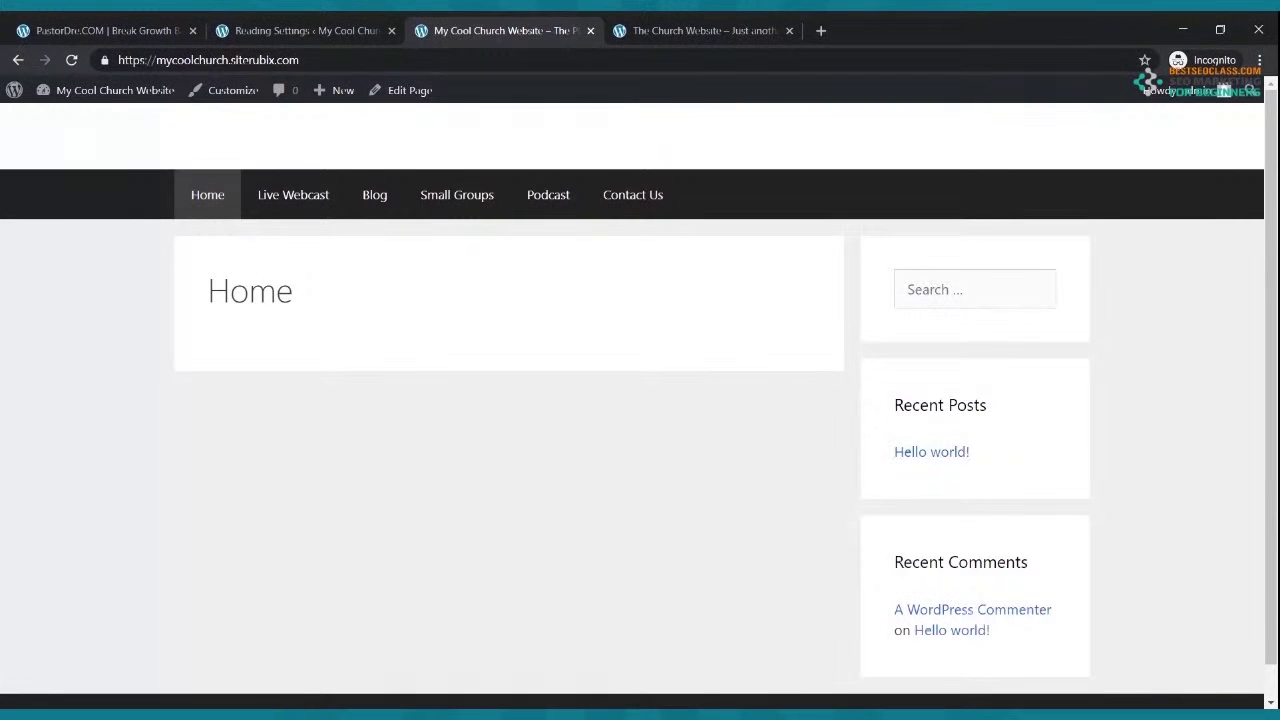
left_click(746, 30)
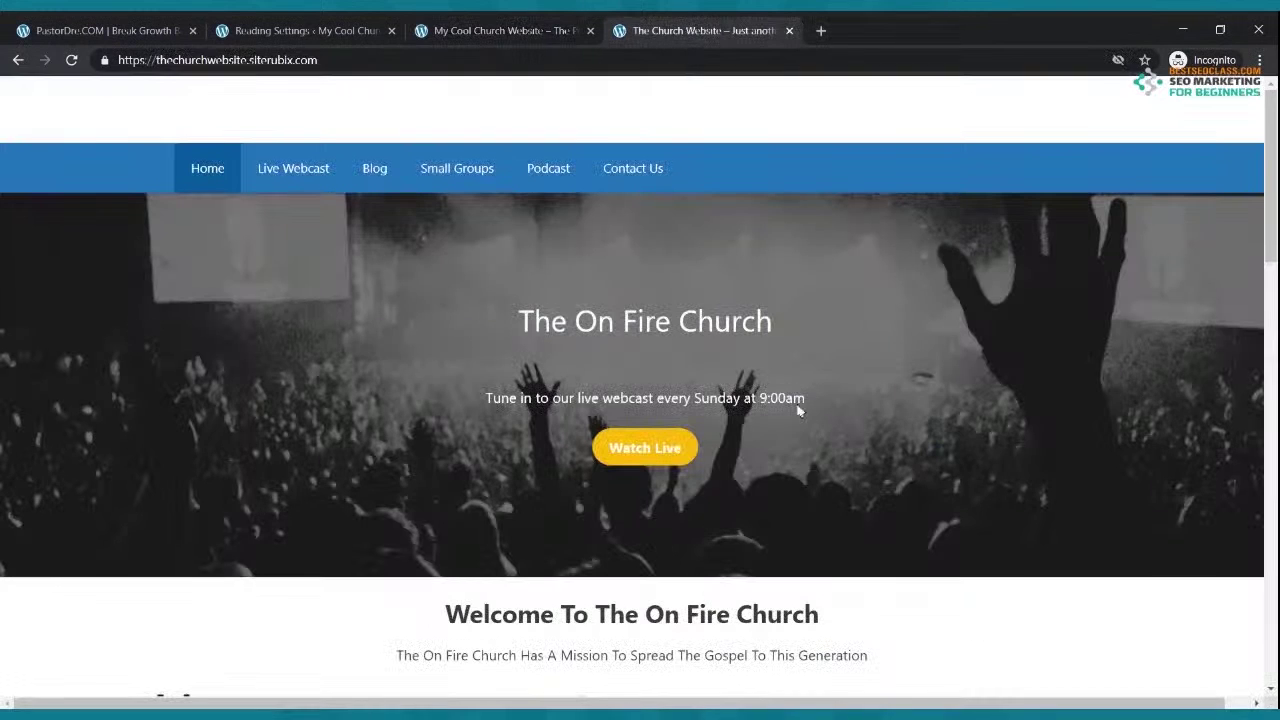
scroll(777, 376, "down", 10)
scroll(777, 380, "up", 9)
left_click(512, 31)
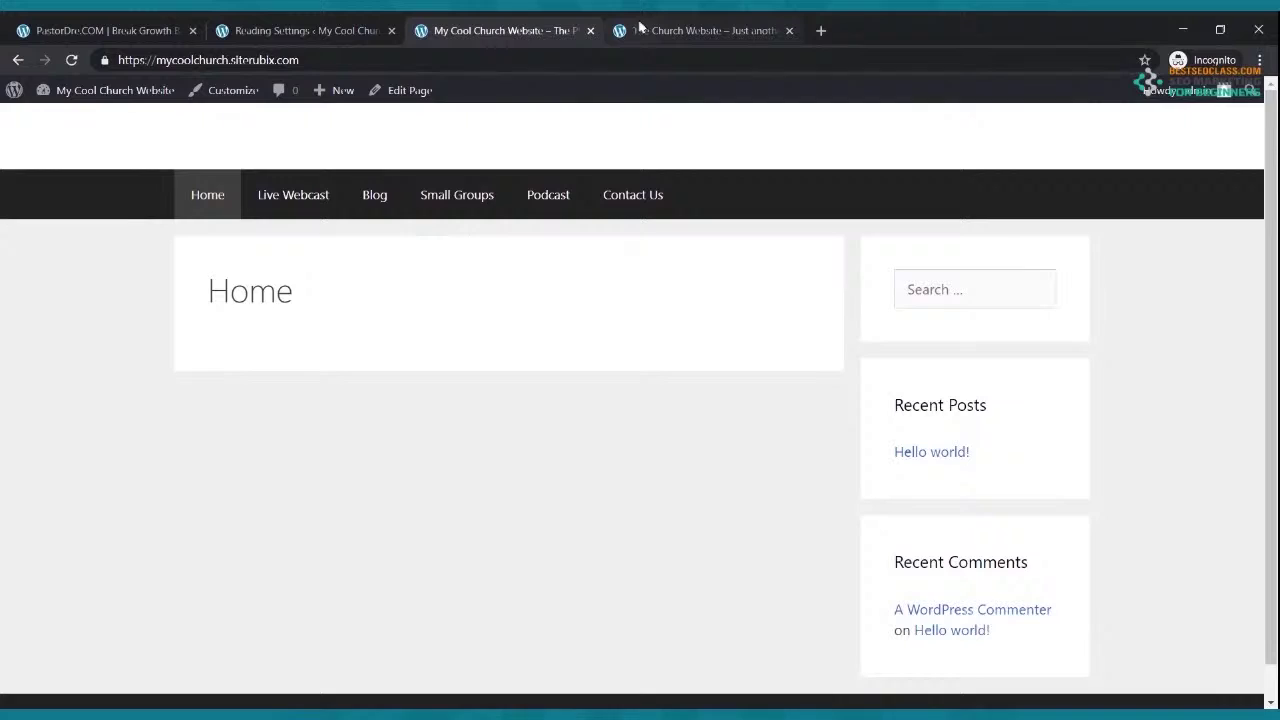
left_click(640, 30)
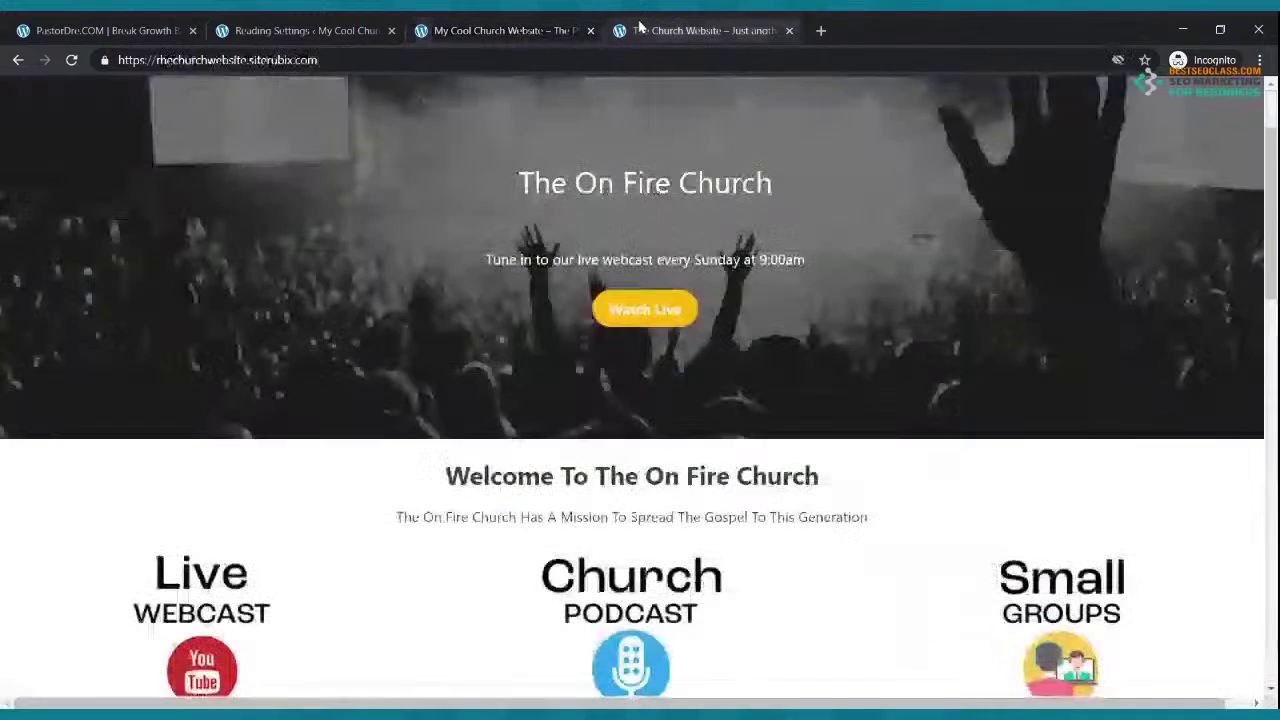
scroll(728, 228, "up", 1)
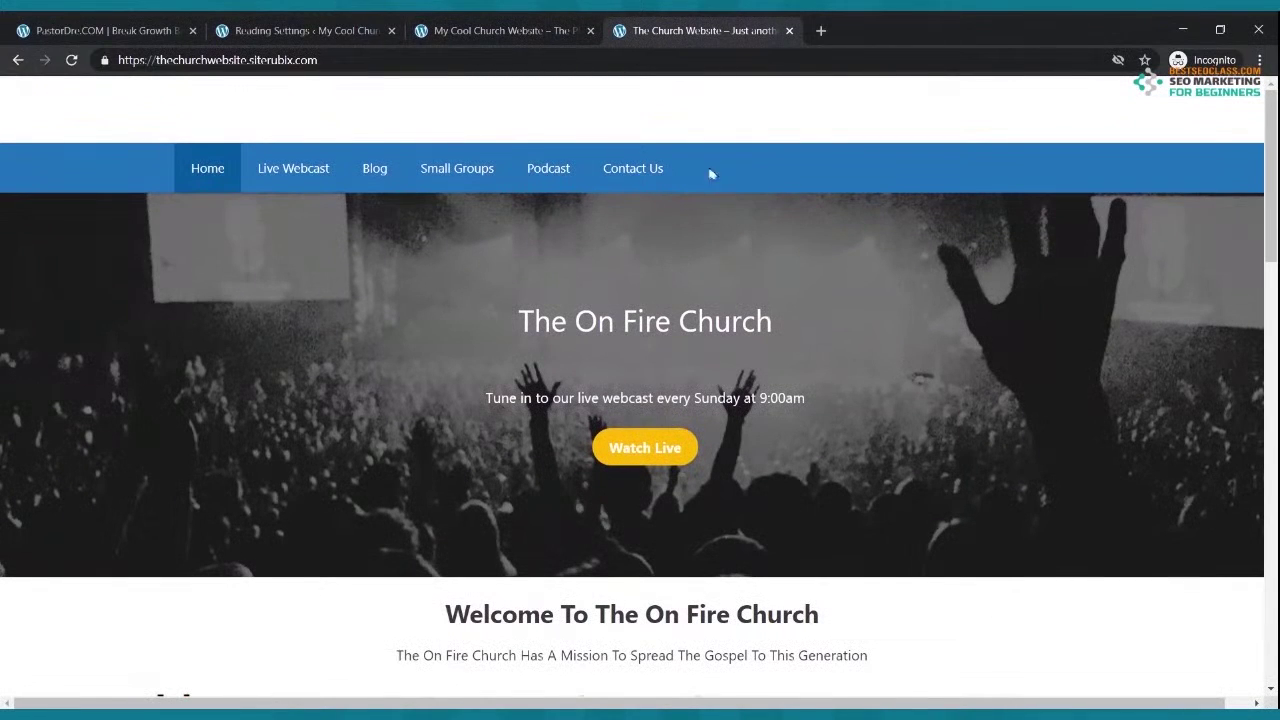
left_click(350, 31)
left_click(426, 27)
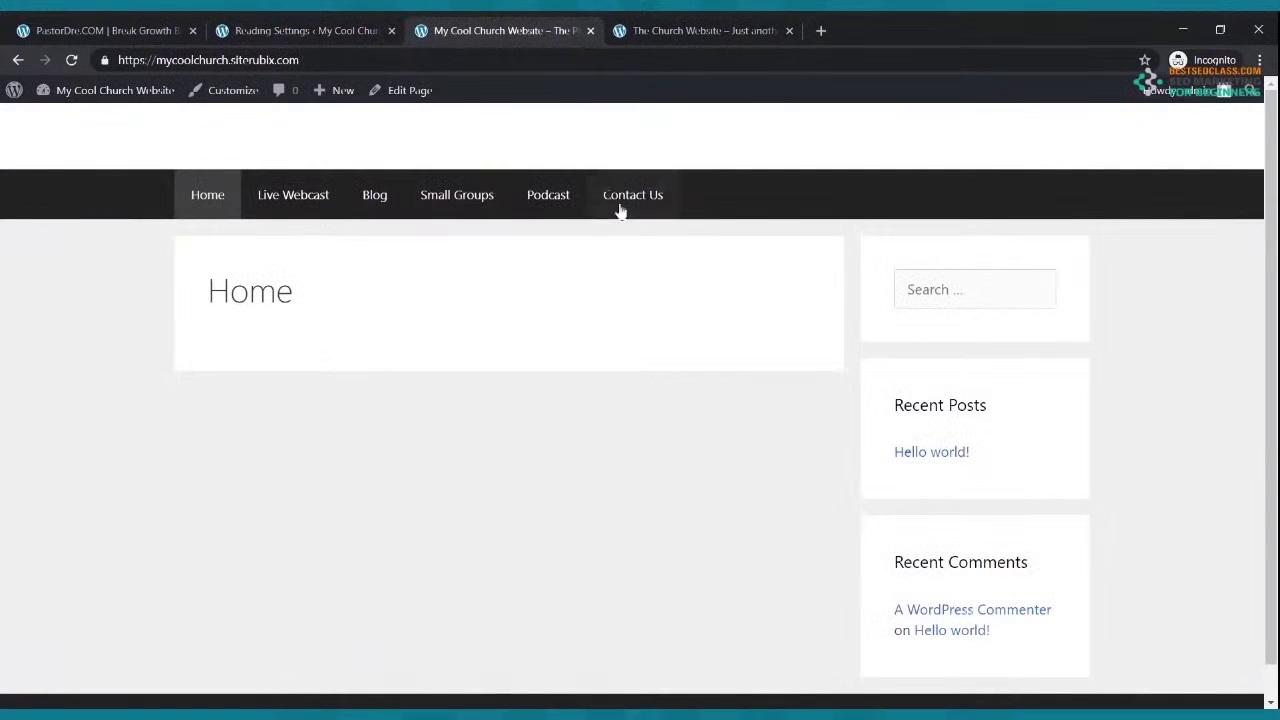
Customize the GeneratePress theme's colors by setting the navigation color preset to Blue, and publish the change
left_click(306, 34)
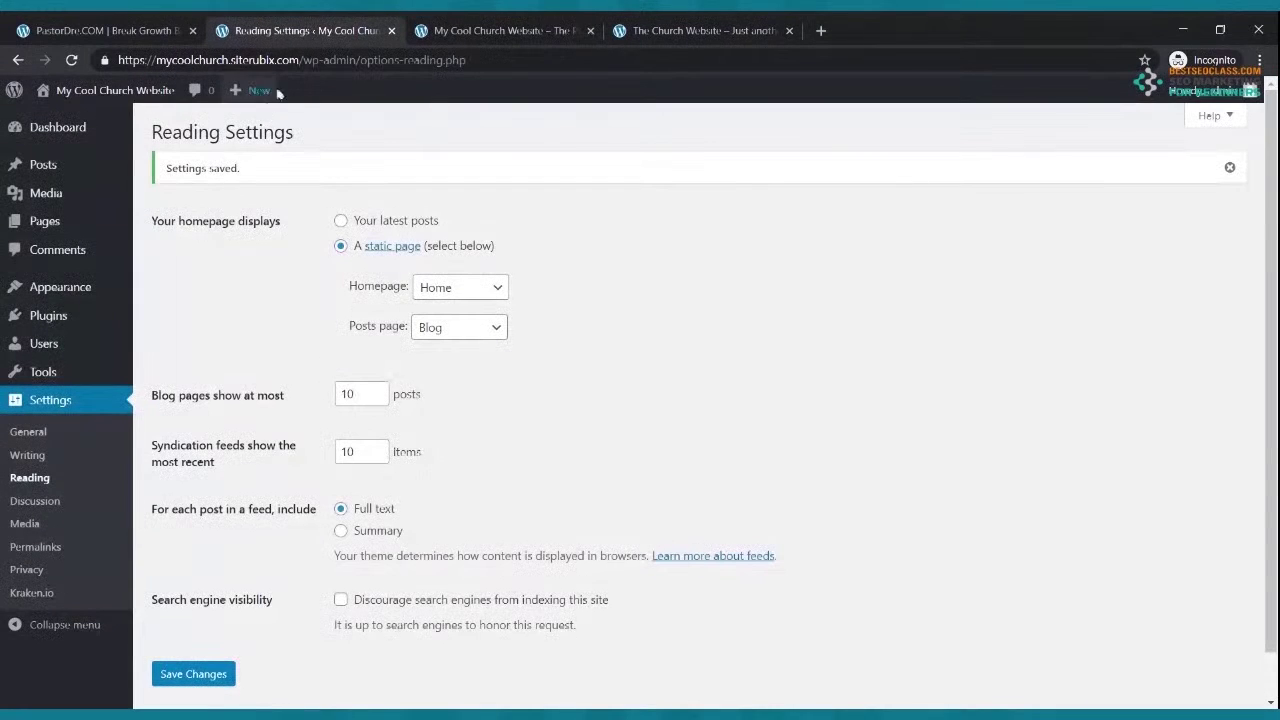
left_click(63, 292)
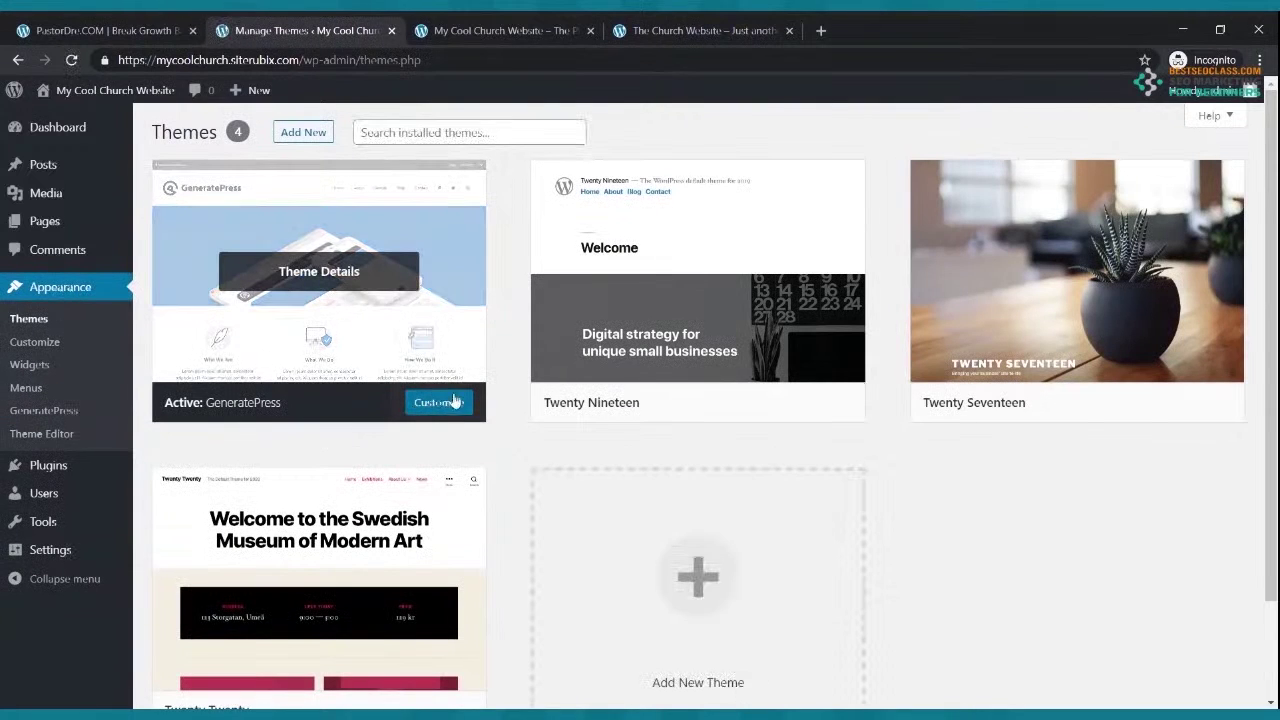
left_click(38, 342)
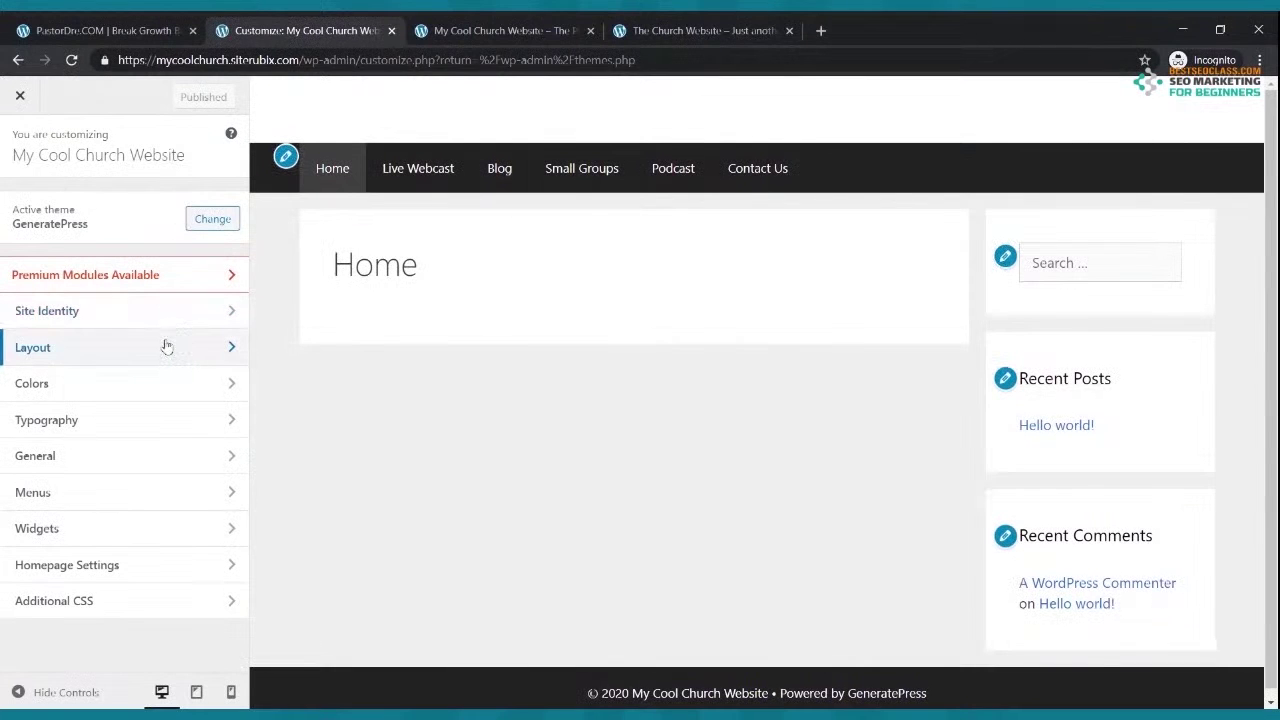
left_click(120, 395)
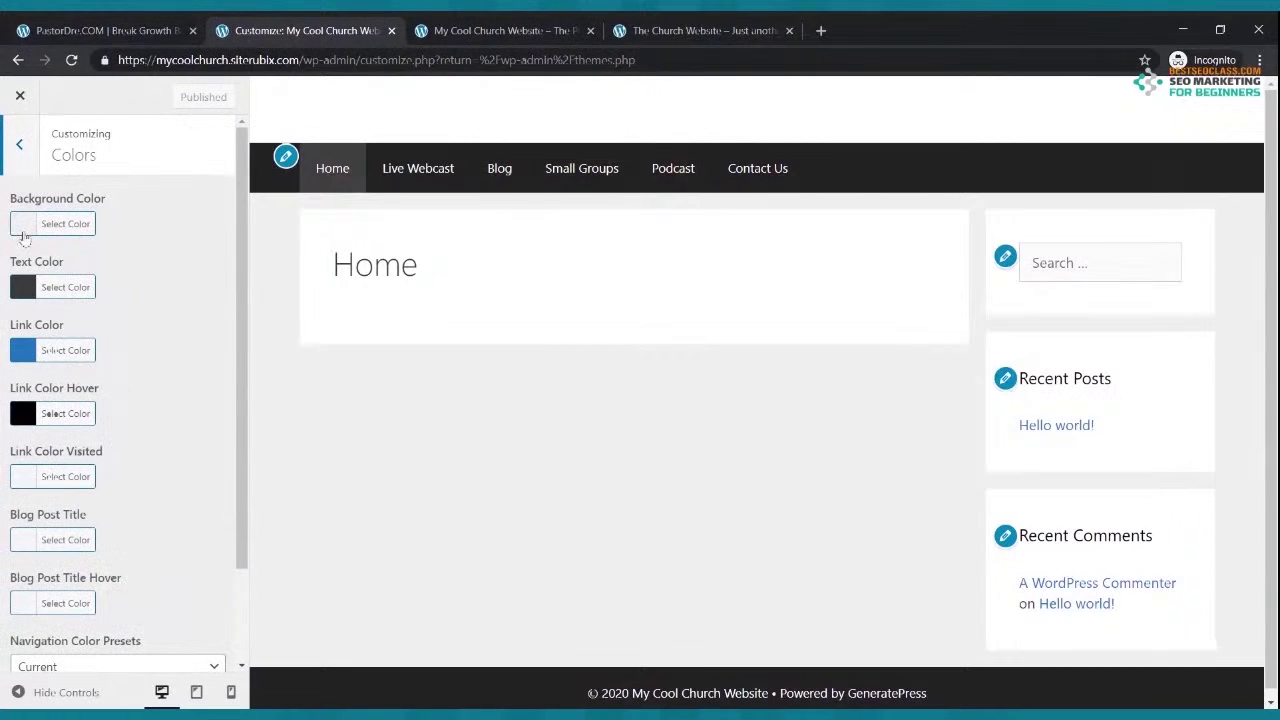
scroll(28, 238, "down", 2)
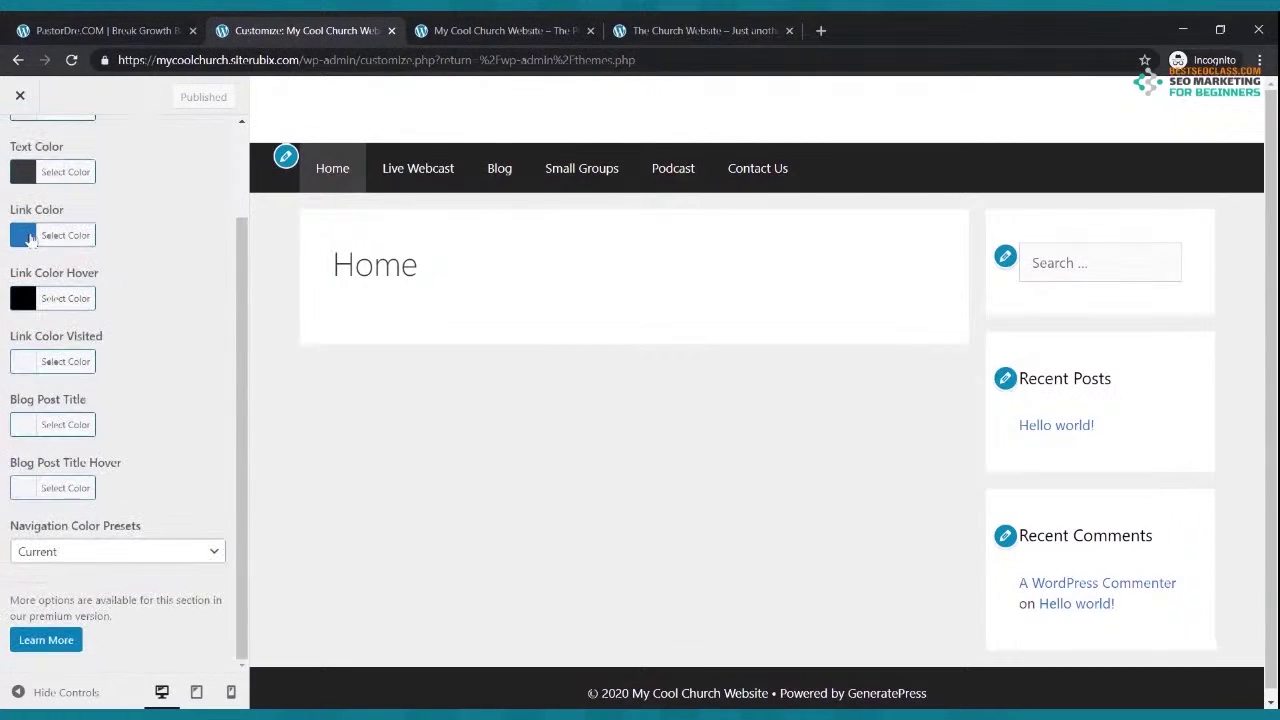
left_click(116, 555)
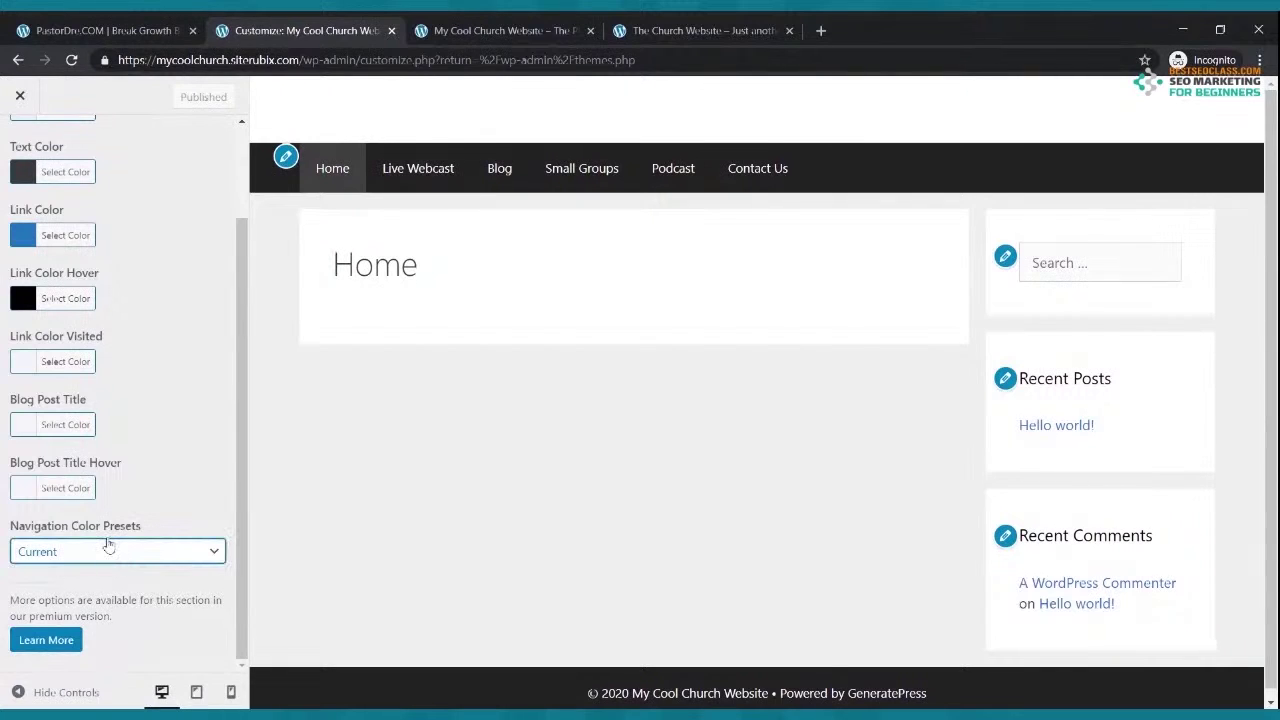
left_click(82, 523)
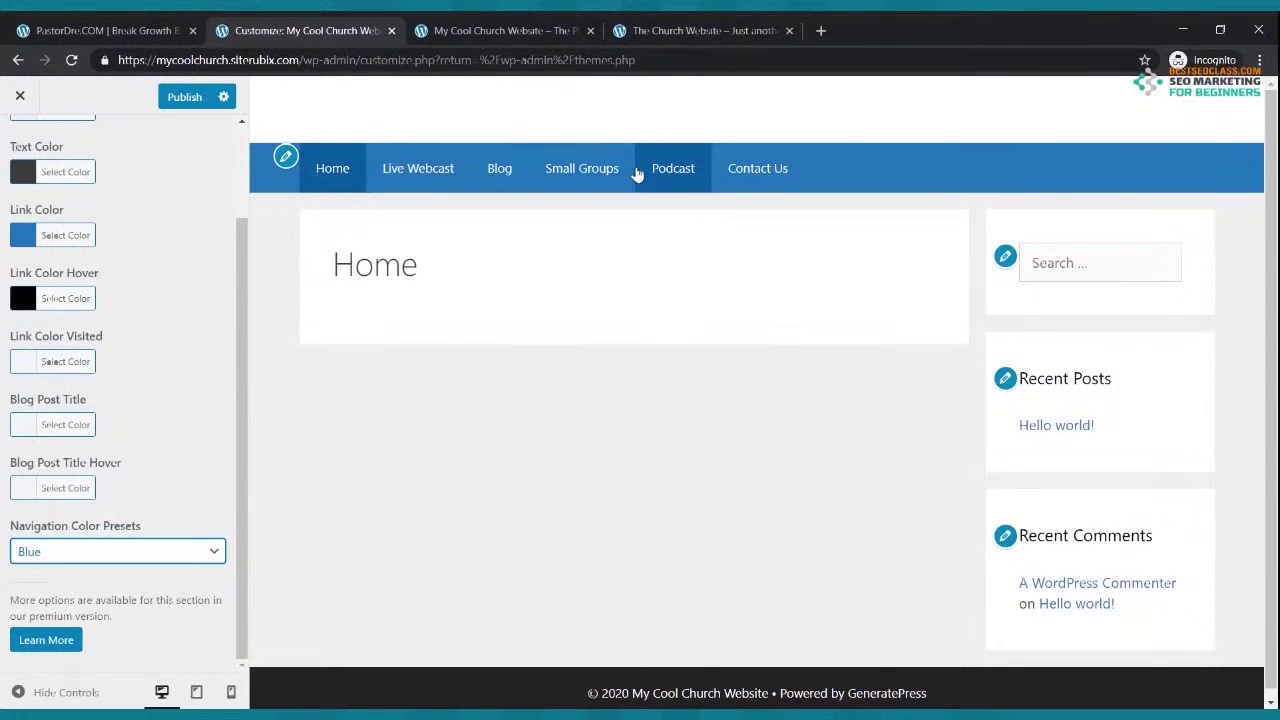
left_click(182, 100)
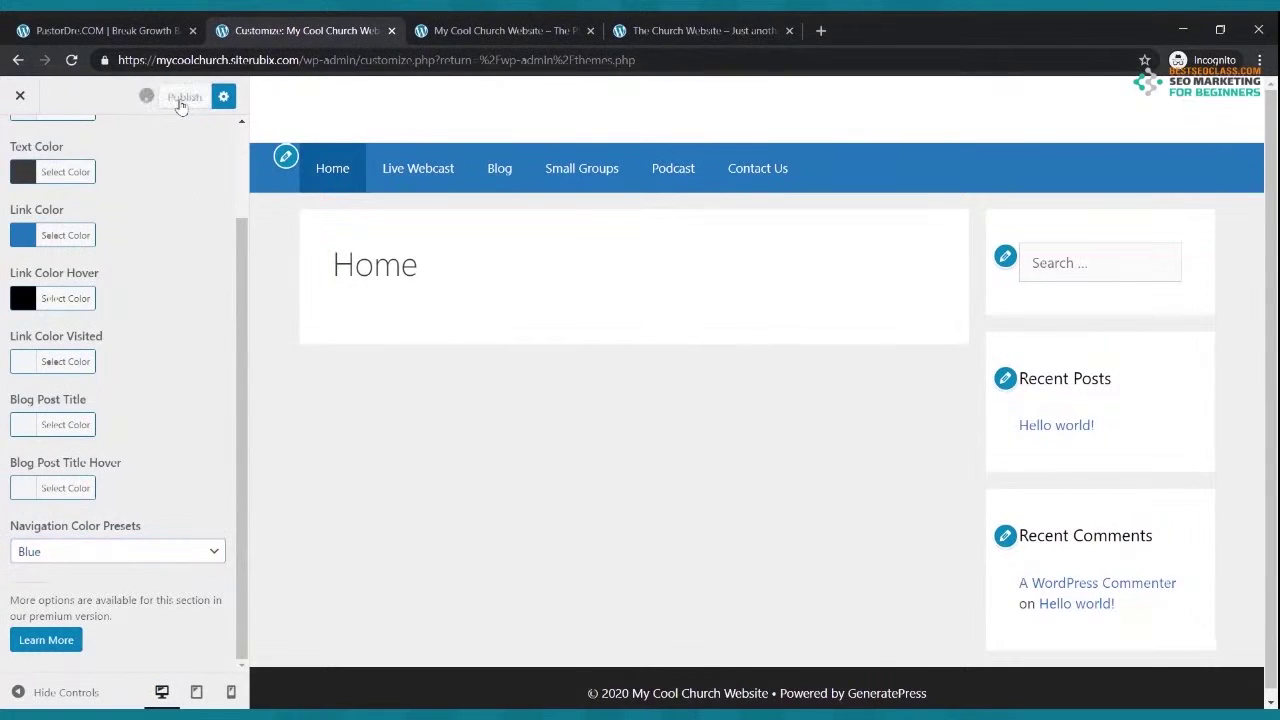
Reload the live site and compare its navigation bar color with the example church website
left_click(531, 23)
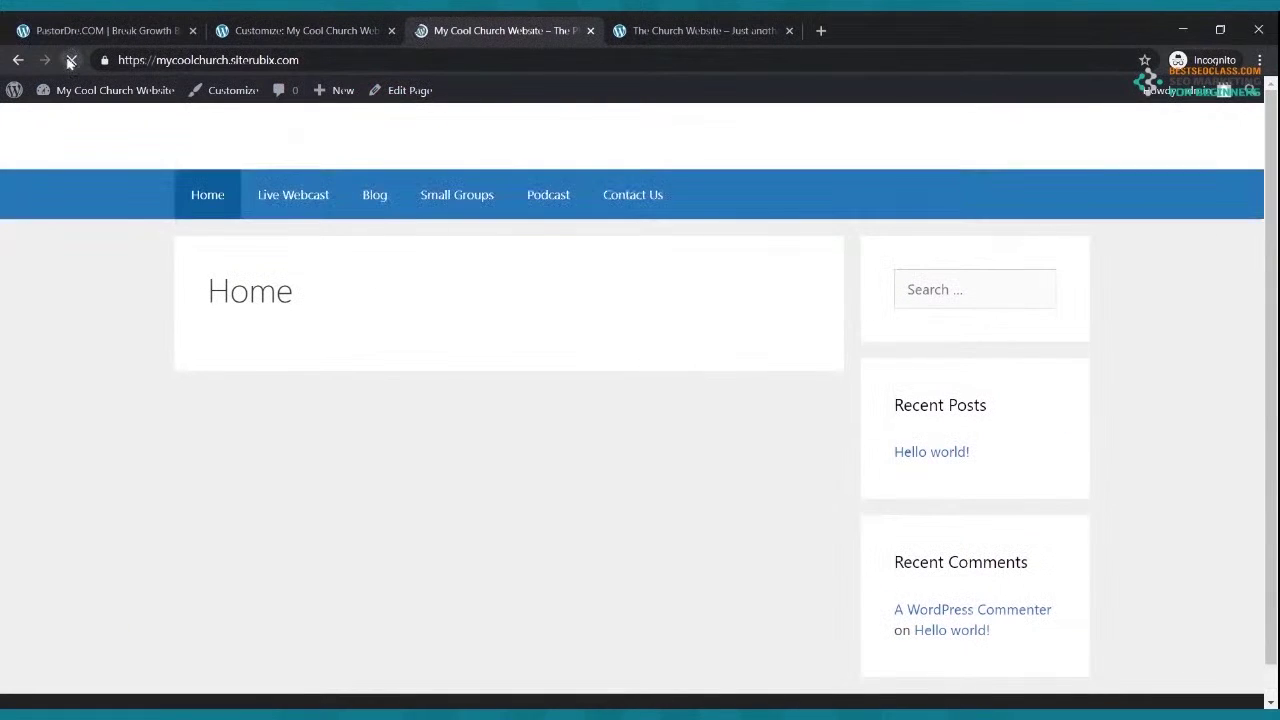
left_click(700, 30)
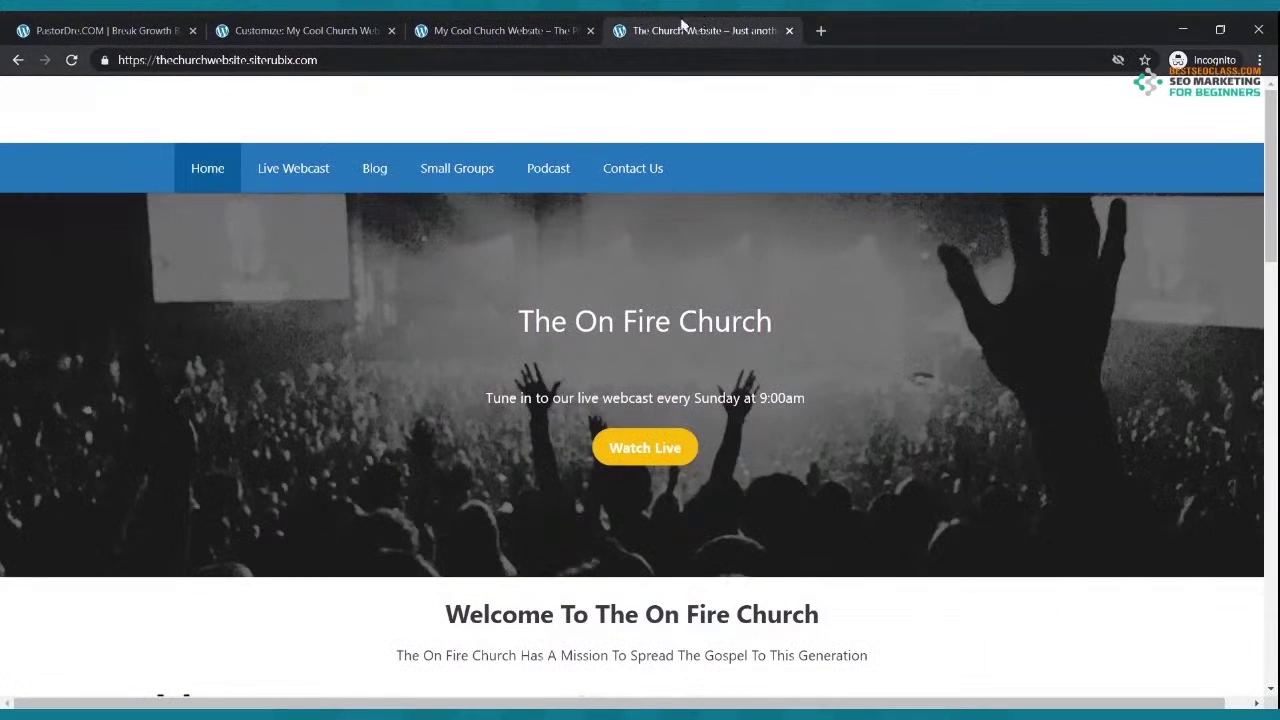
left_click(510, 30)
left_click(333, 32)
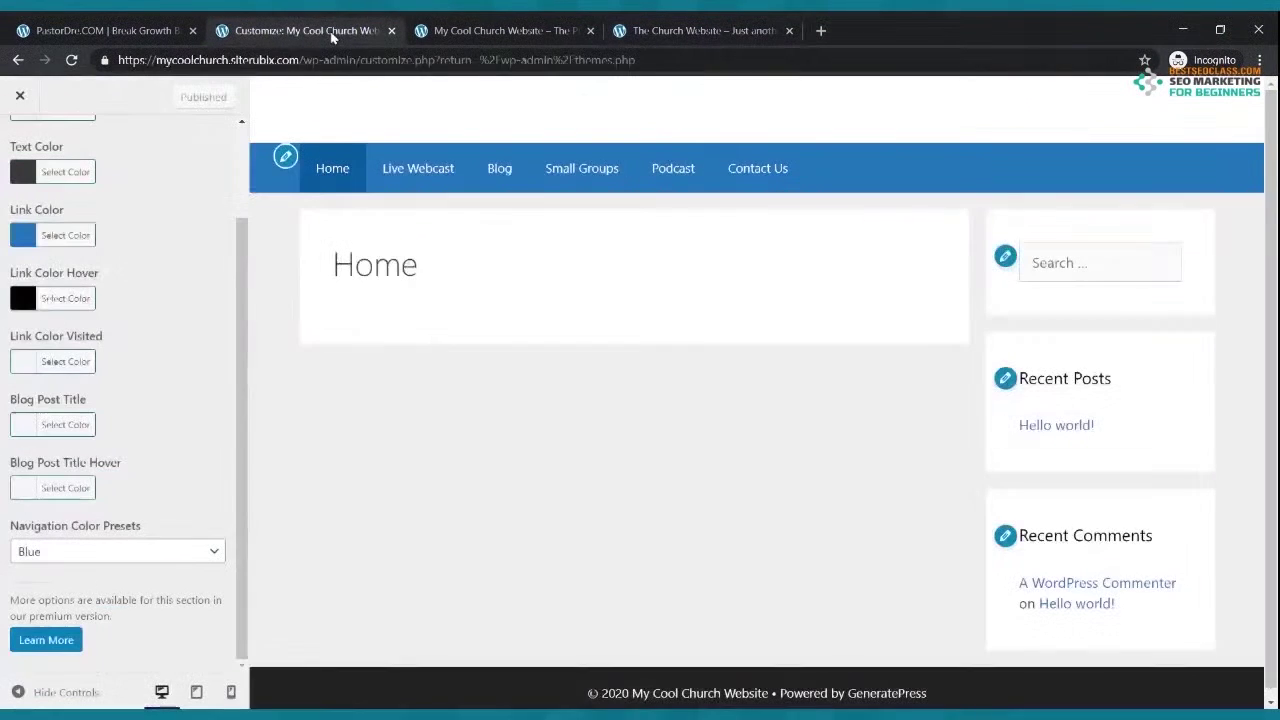
Close the theme customizer, open the Home page in the block editor, and disable its title
left_click(19, 98)
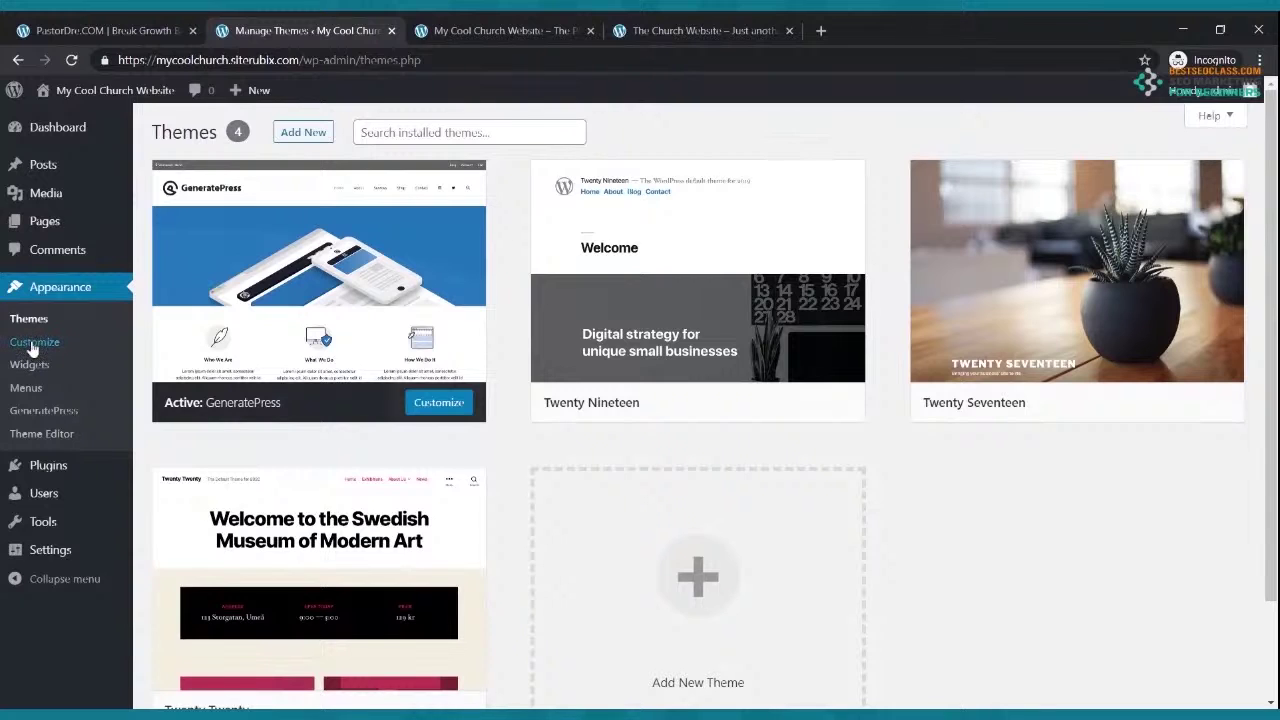
left_click(44, 230)
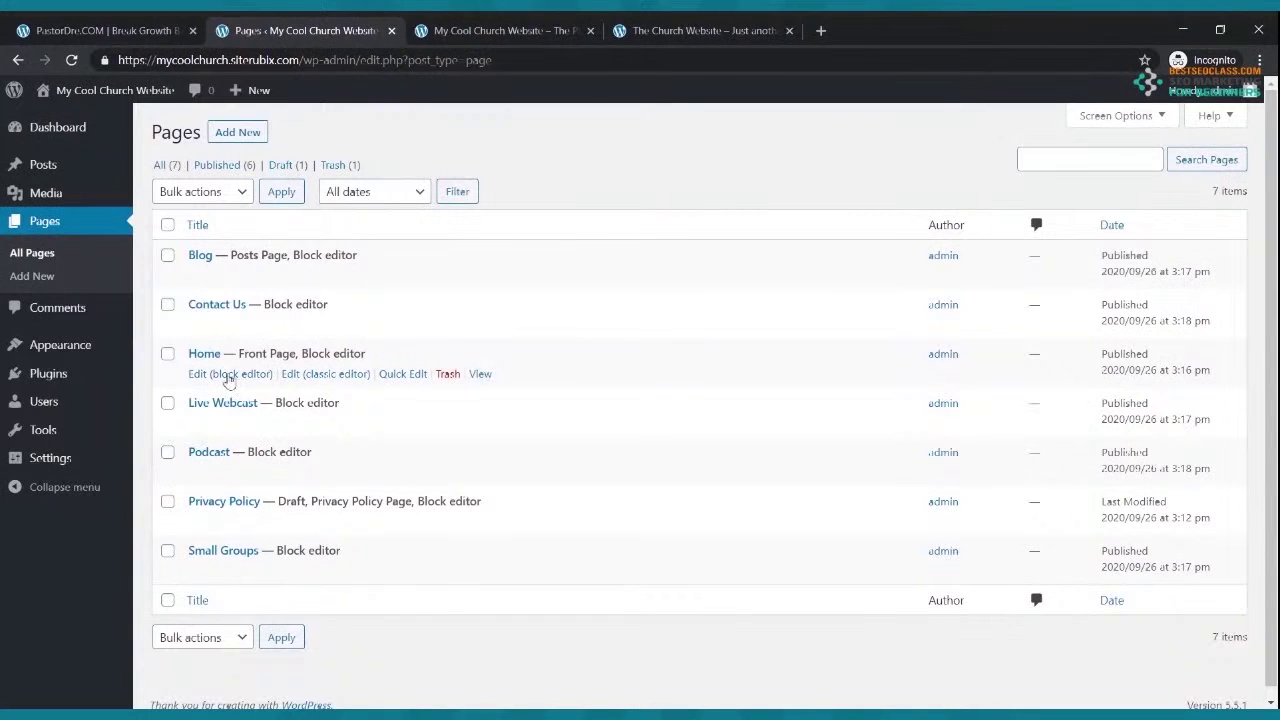
left_click(228, 376)
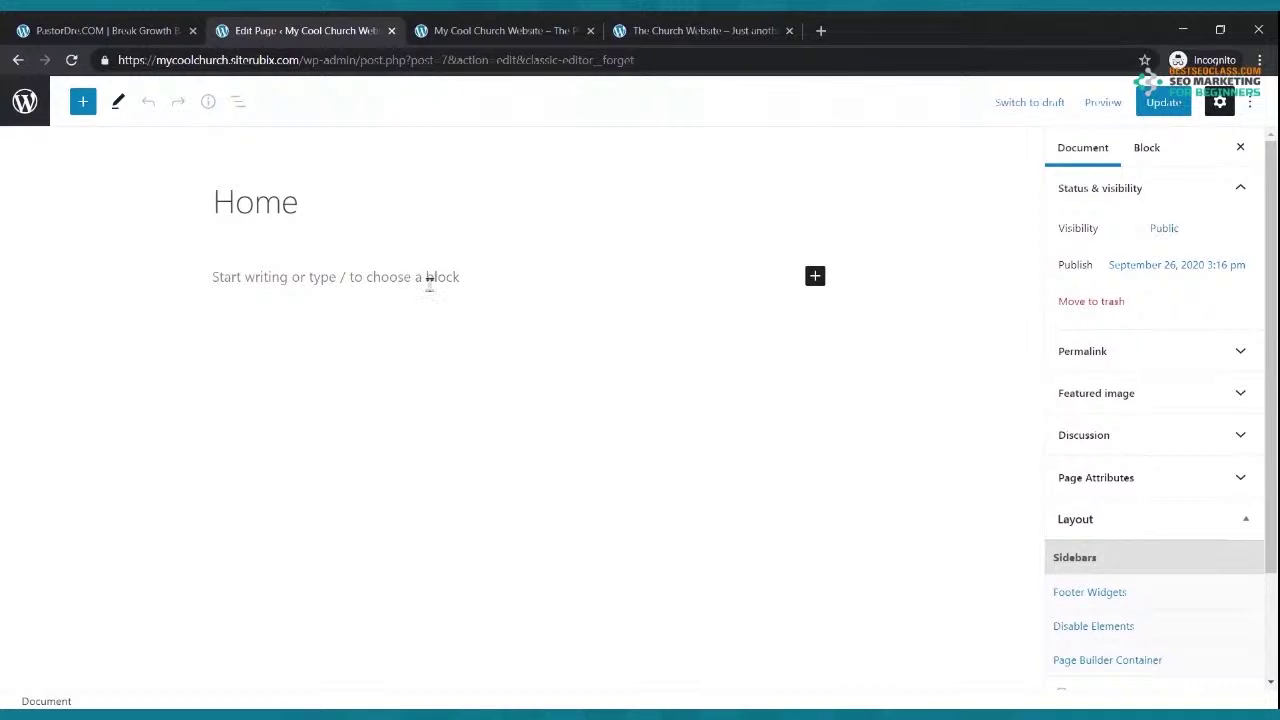
mouse_move(414, 214)
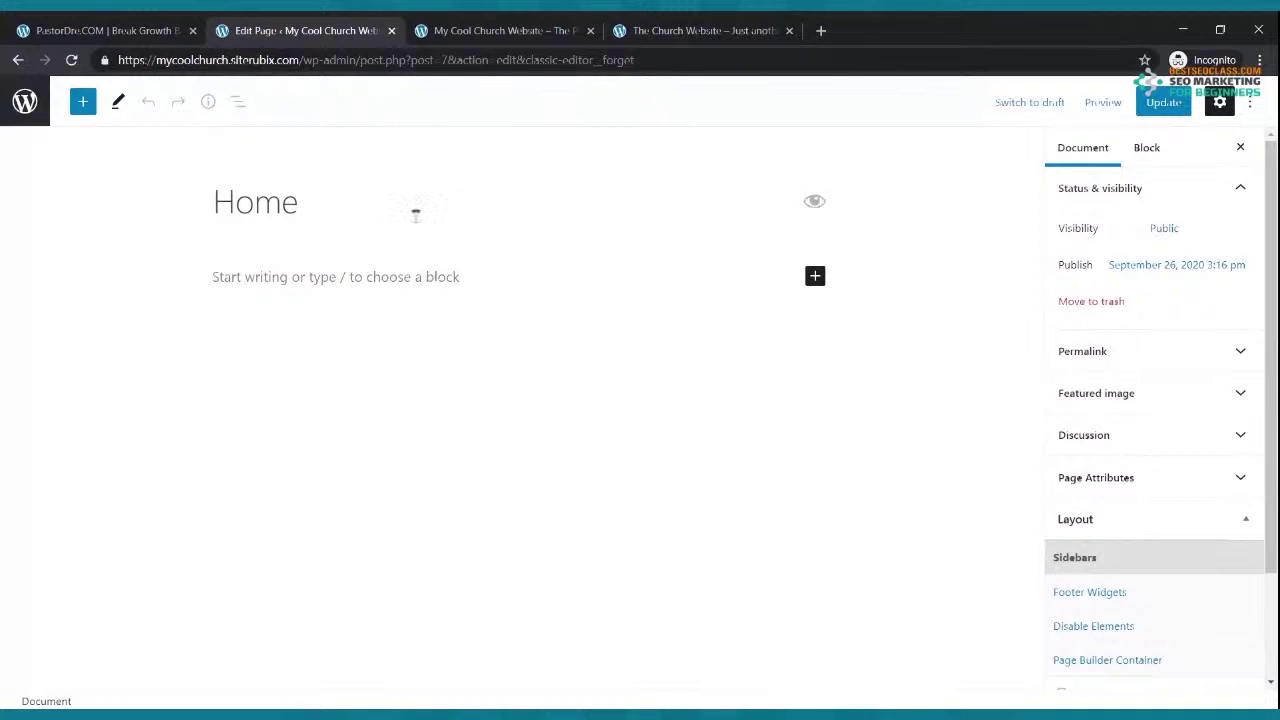
left_click(814, 205)
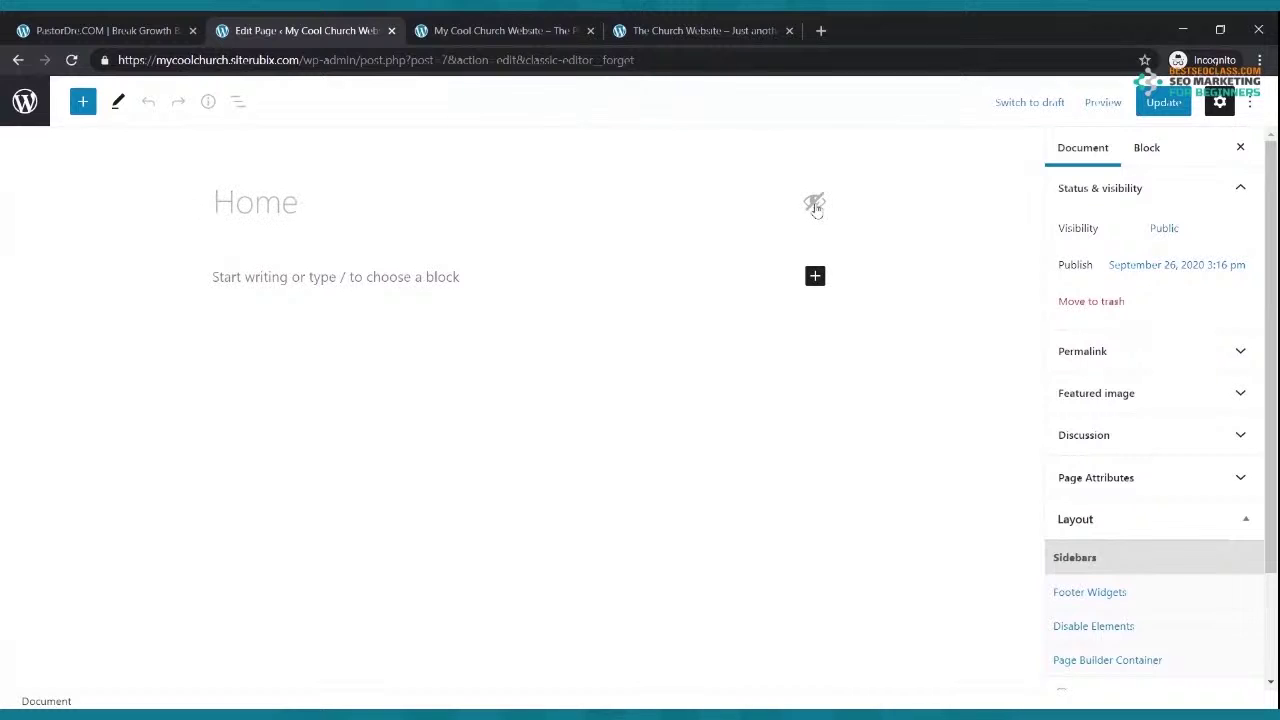
Update the Home page with its title hidden and check the result on the reloaded live site
left_click(517, 30)
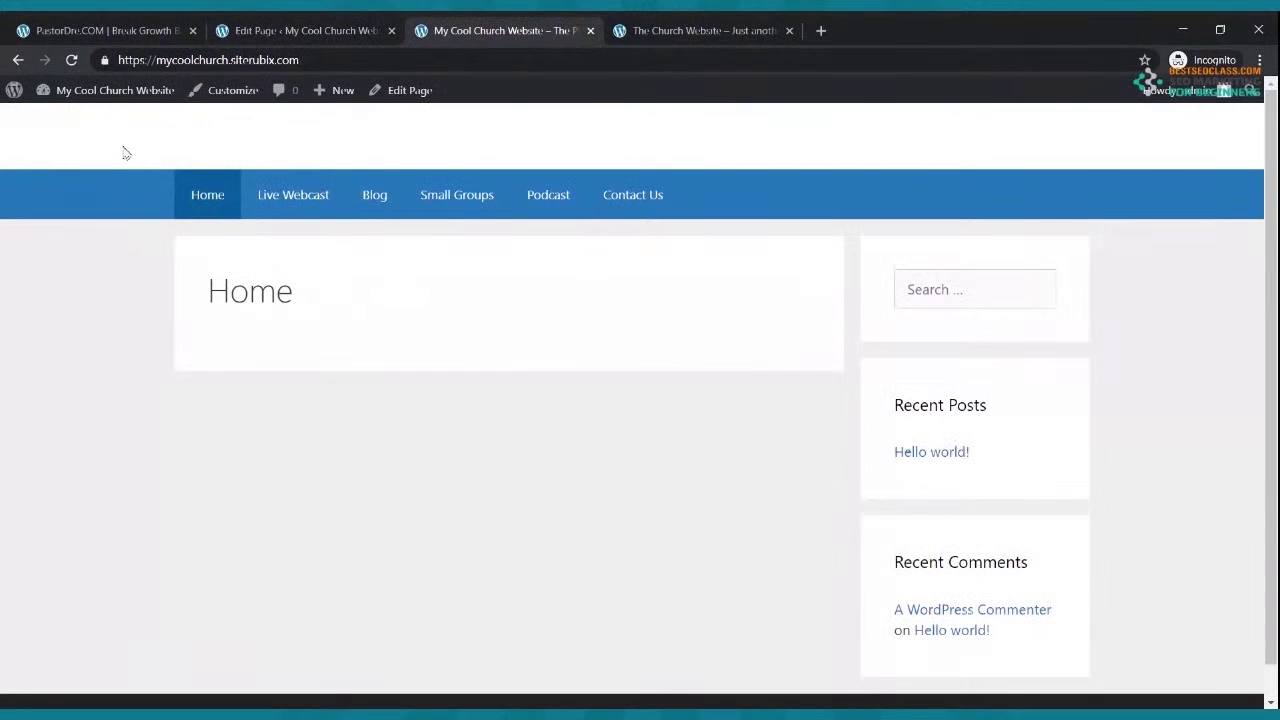
left_click(74, 61)
left_click(272, 29)
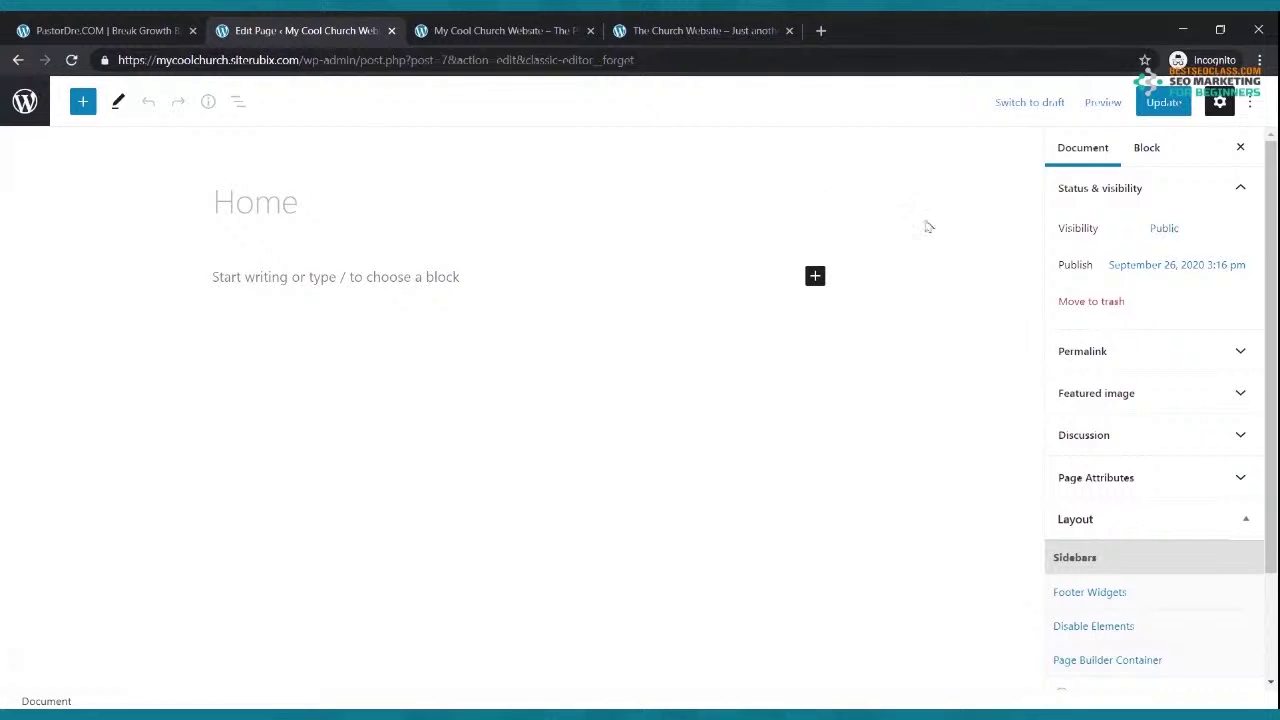
left_click(1163, 102)
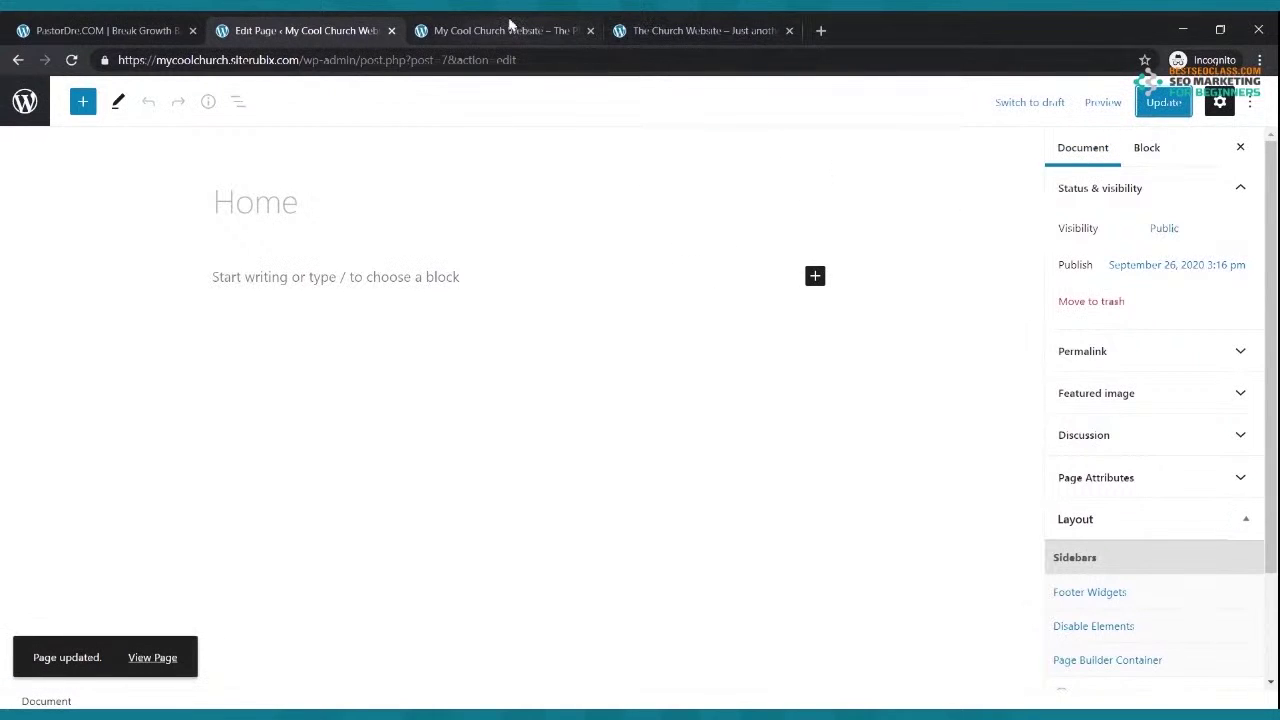
left_click(500, 30)
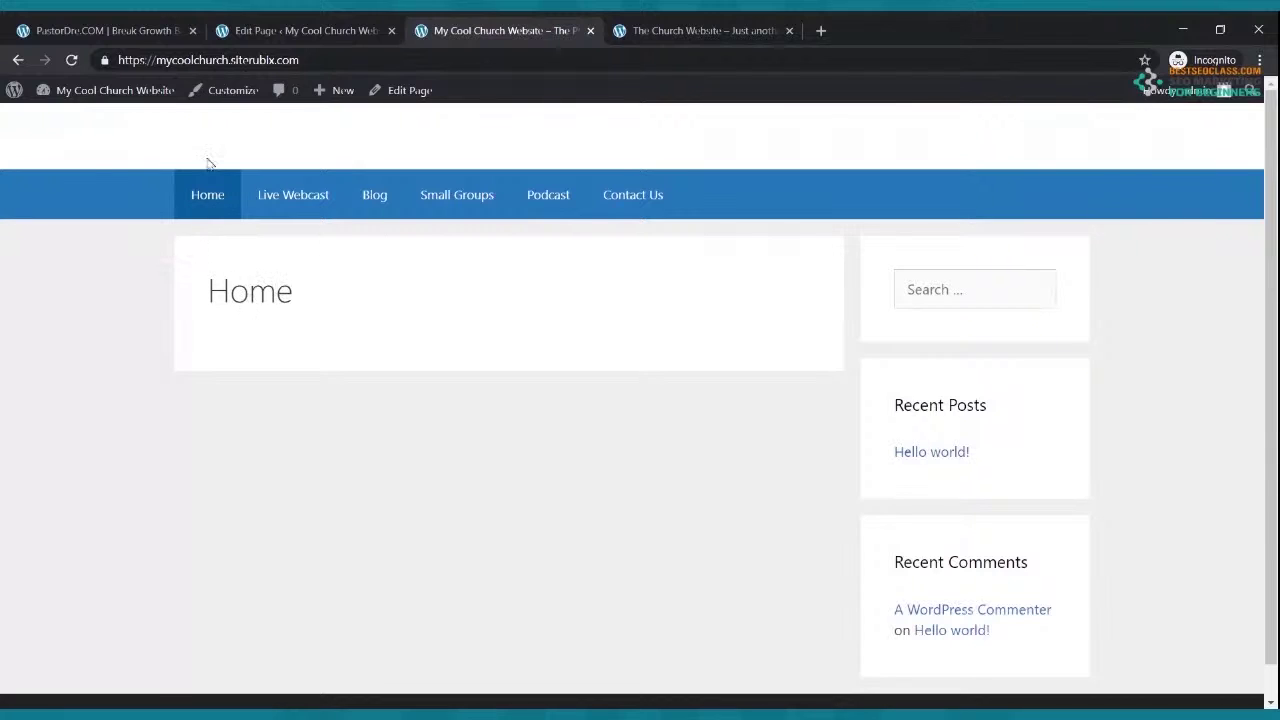
left_click(72, 61)
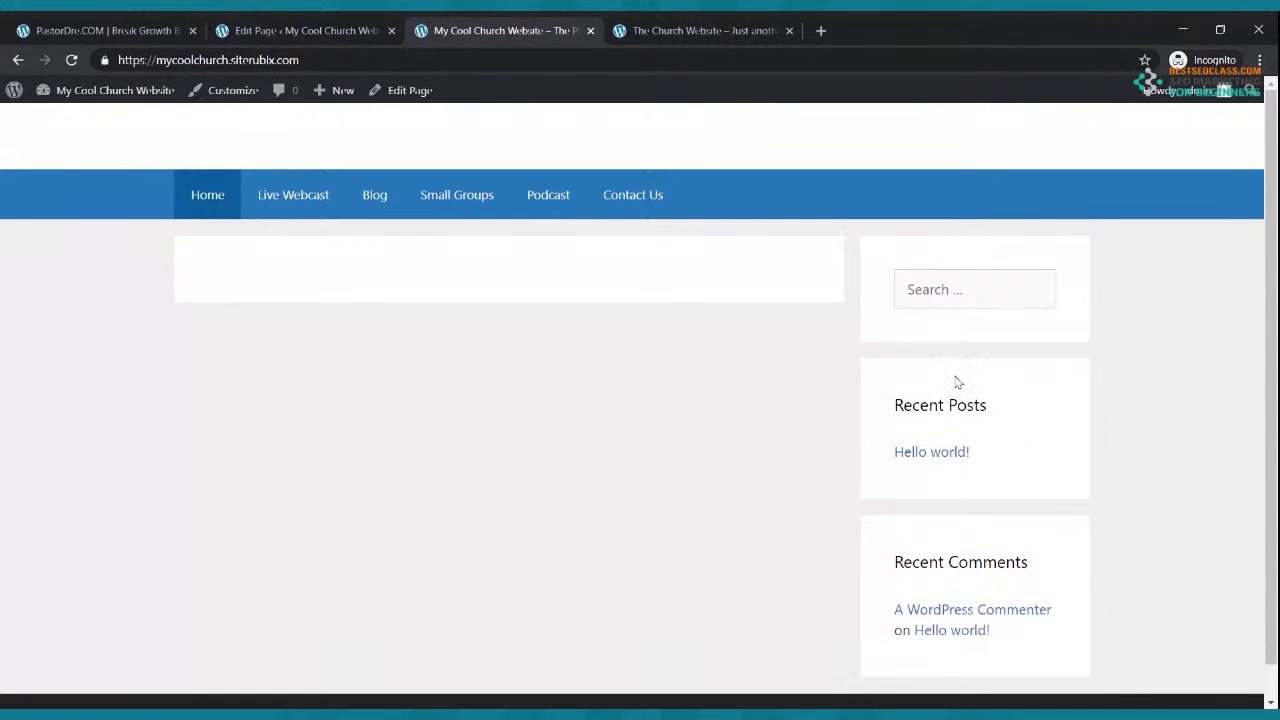
Set the Home page's sidebar layout to Content (no sidebars) and update the page
left_click(283, 30)
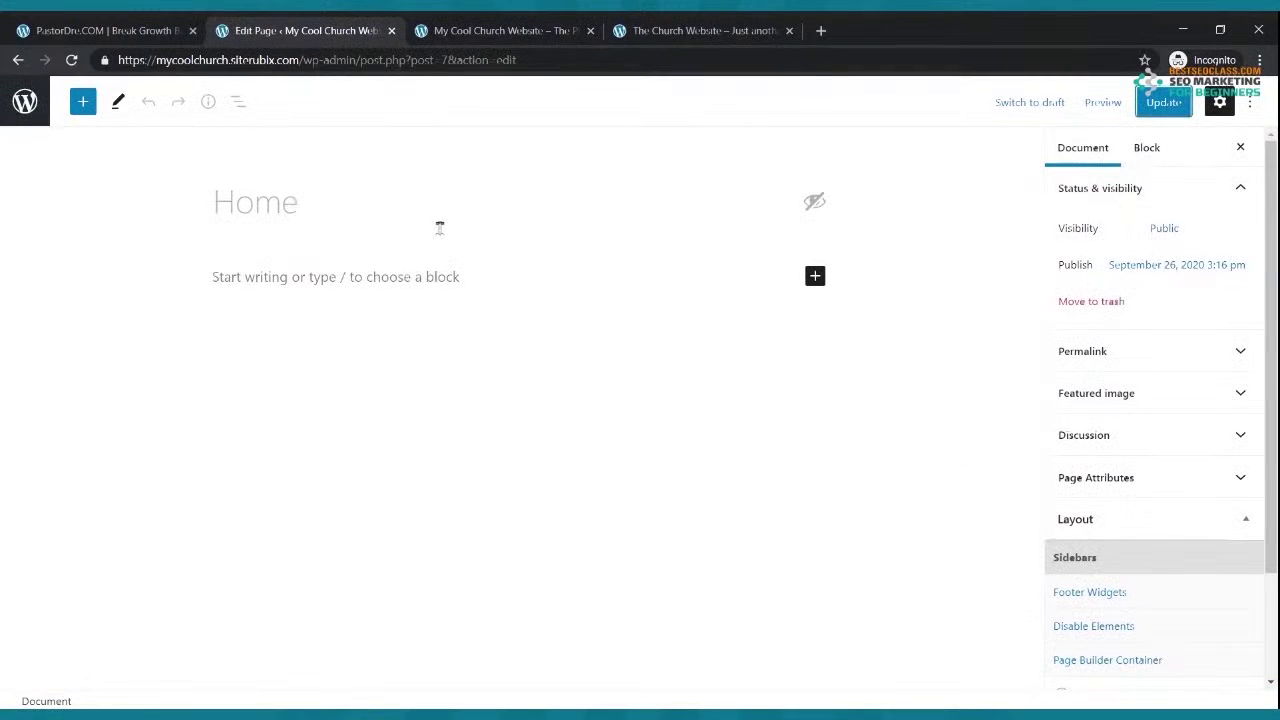
scroll(1134, 466, "down", 2)
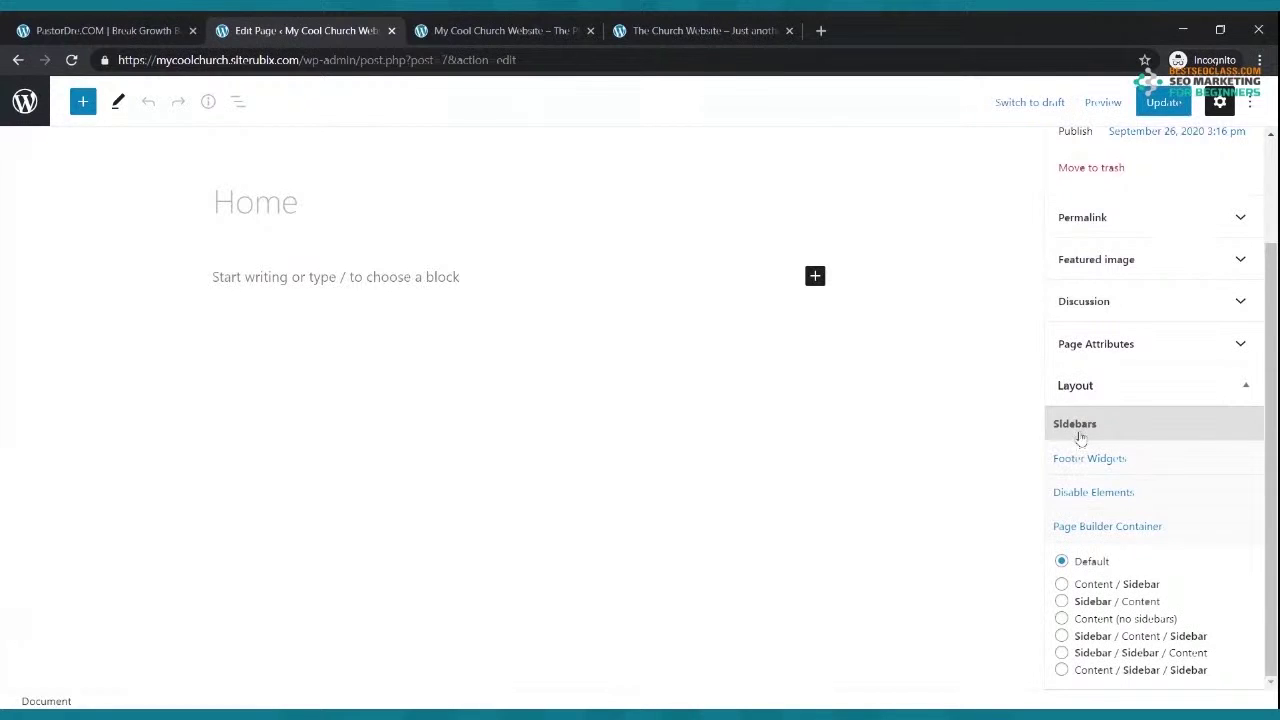
left_click(1061, 618)
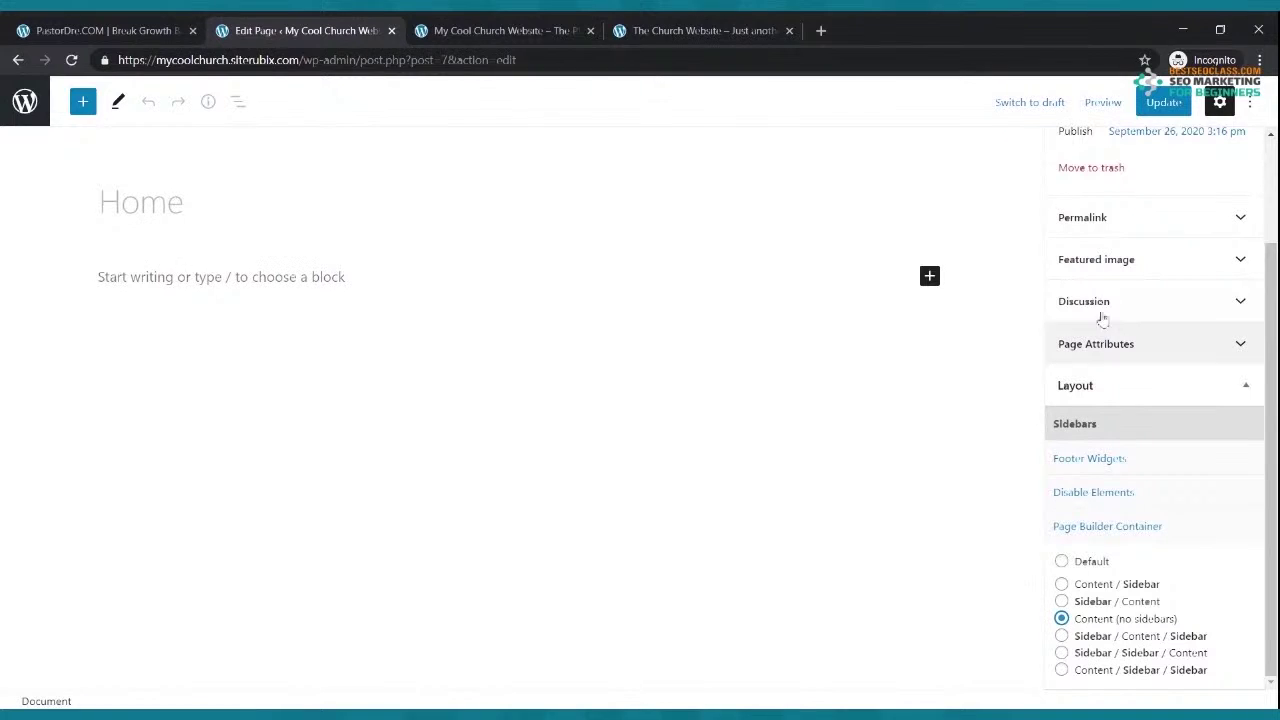
left_click(1162, 102)
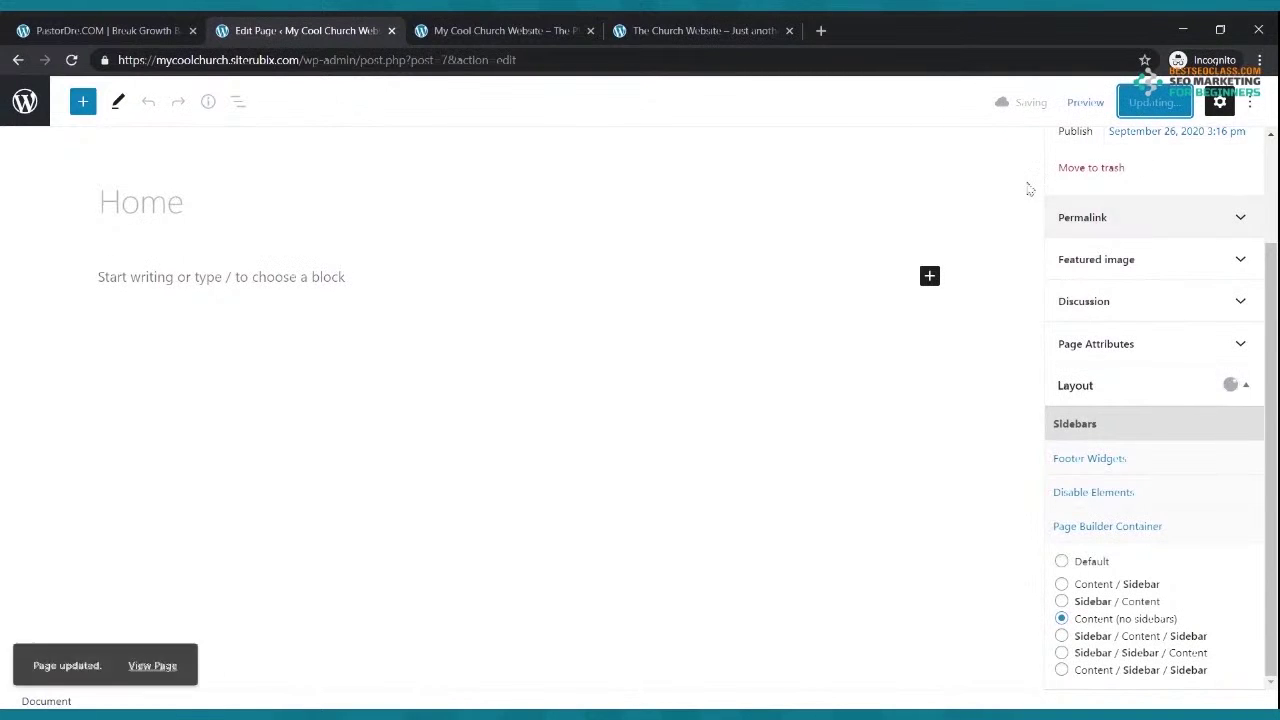
Reload the live site to check its layout without sidebars, and compare it with the example church website's homepage
left_click(506, 28)
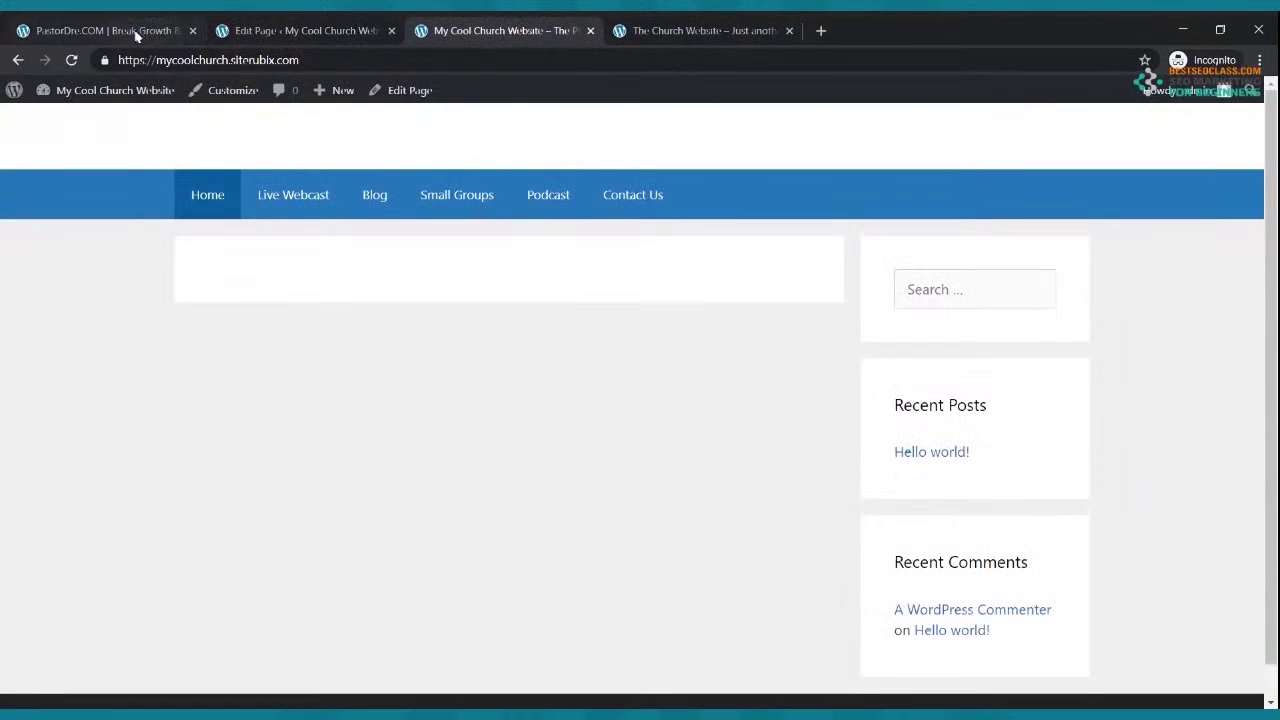
left_click(72, 62)
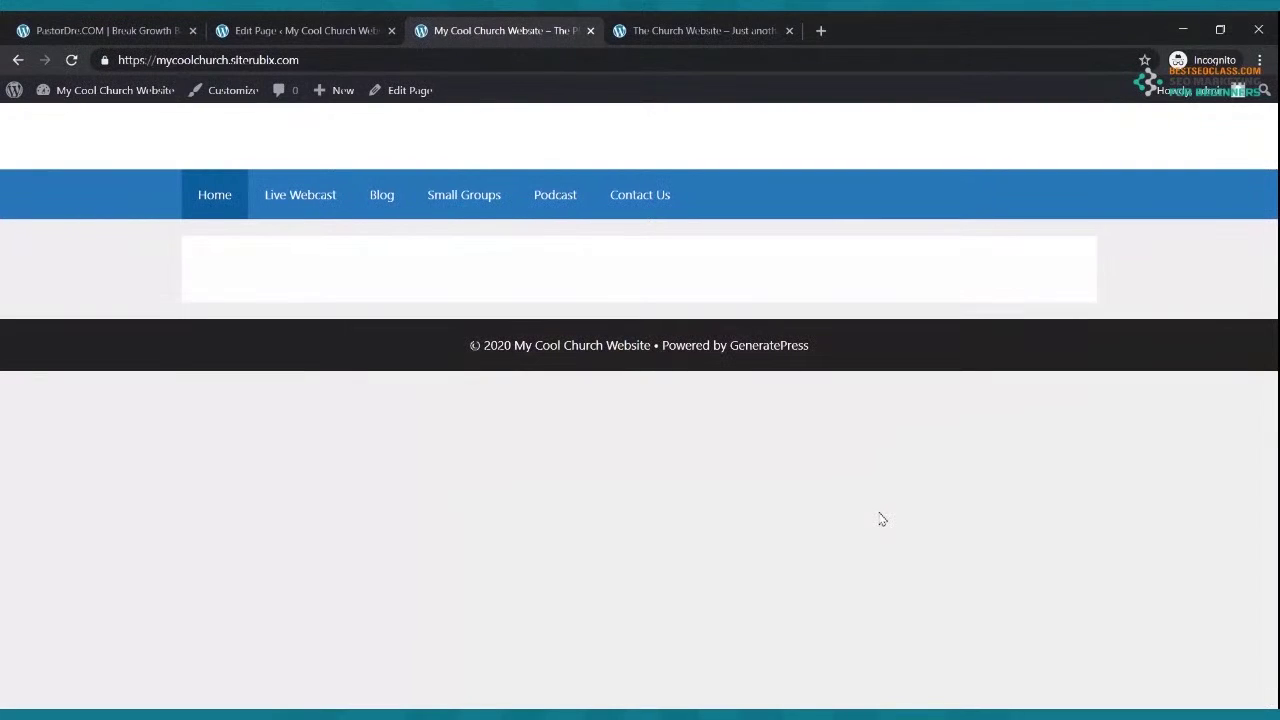
left_click(706, 32)
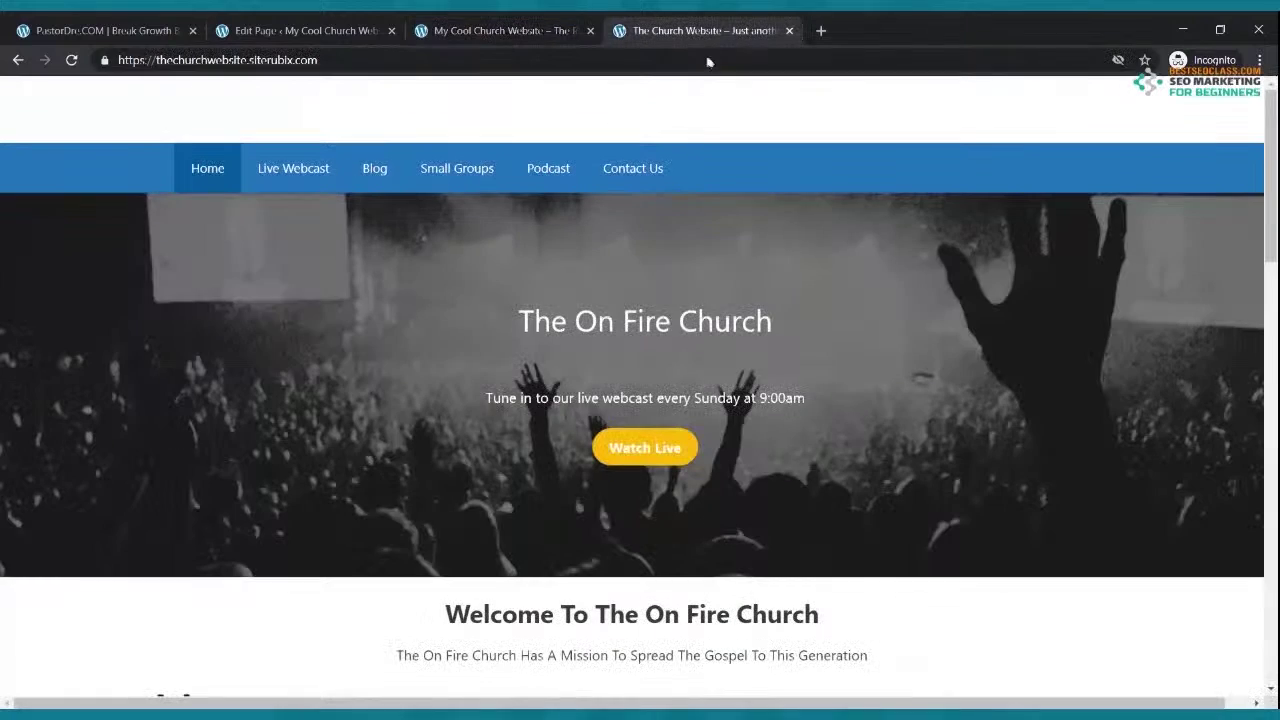
scroll(795, 368, "down", 5)
scroll(795, 360, "up", 5)
left_click(540, 27)
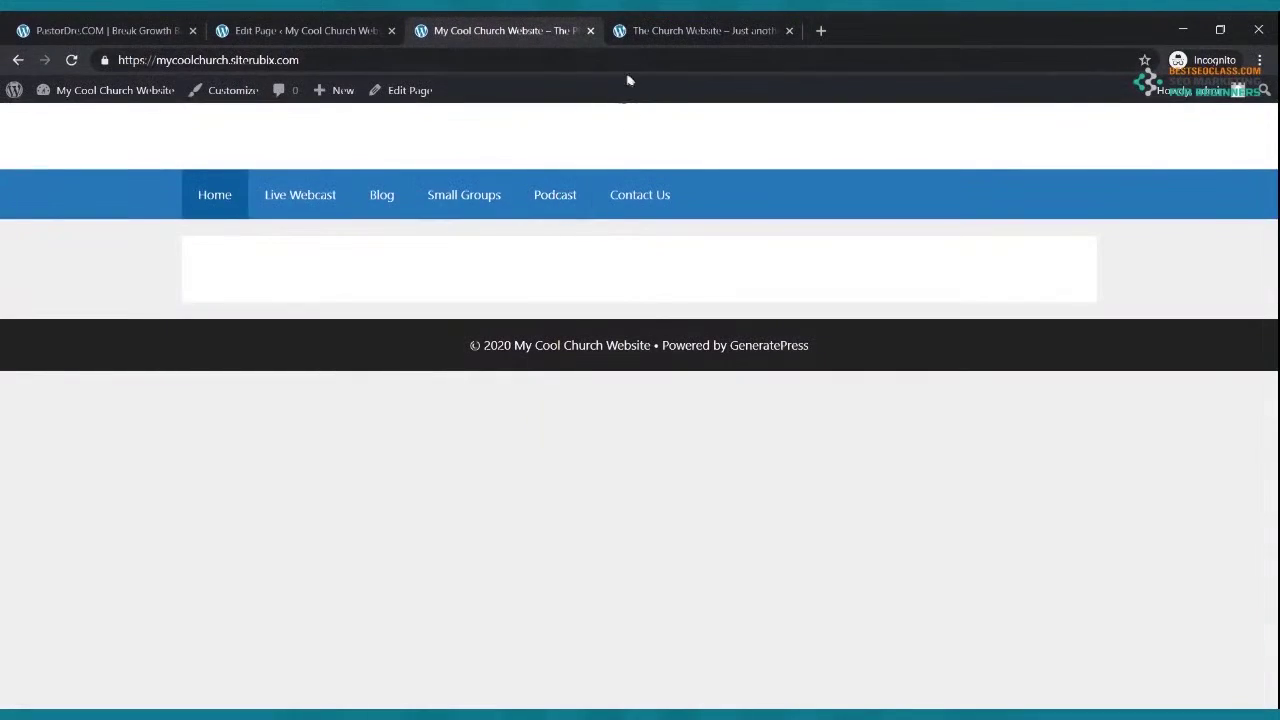
left_click(656, 32)
Return to the Home page editor and insert a Cover block, searching for "cover", as the page's first block
left_click(320, 24)
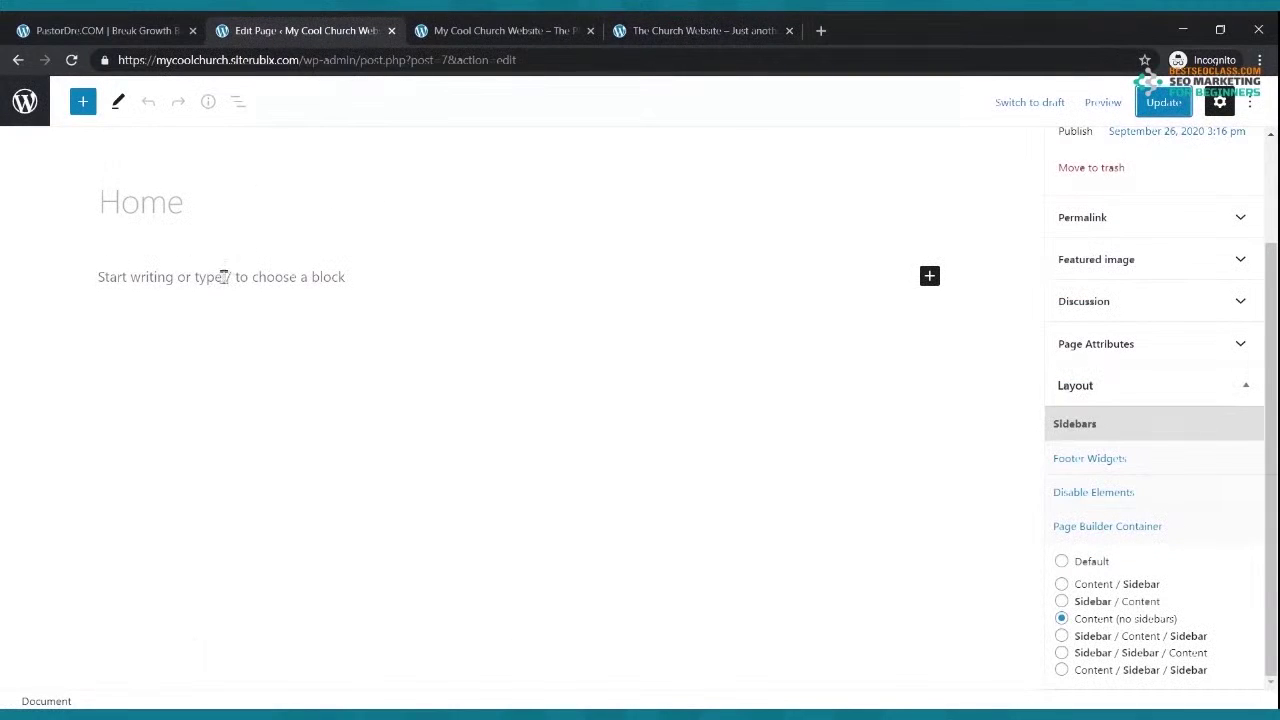
left_click(925, 283)
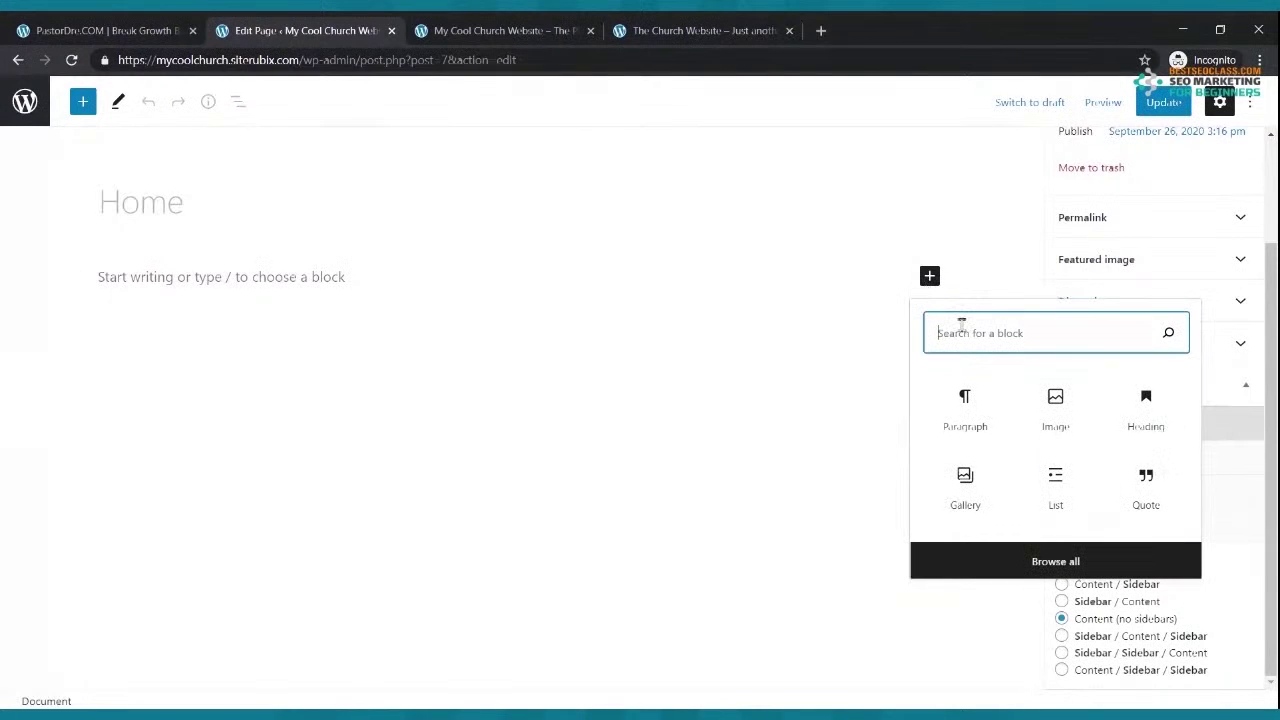
type("cover")
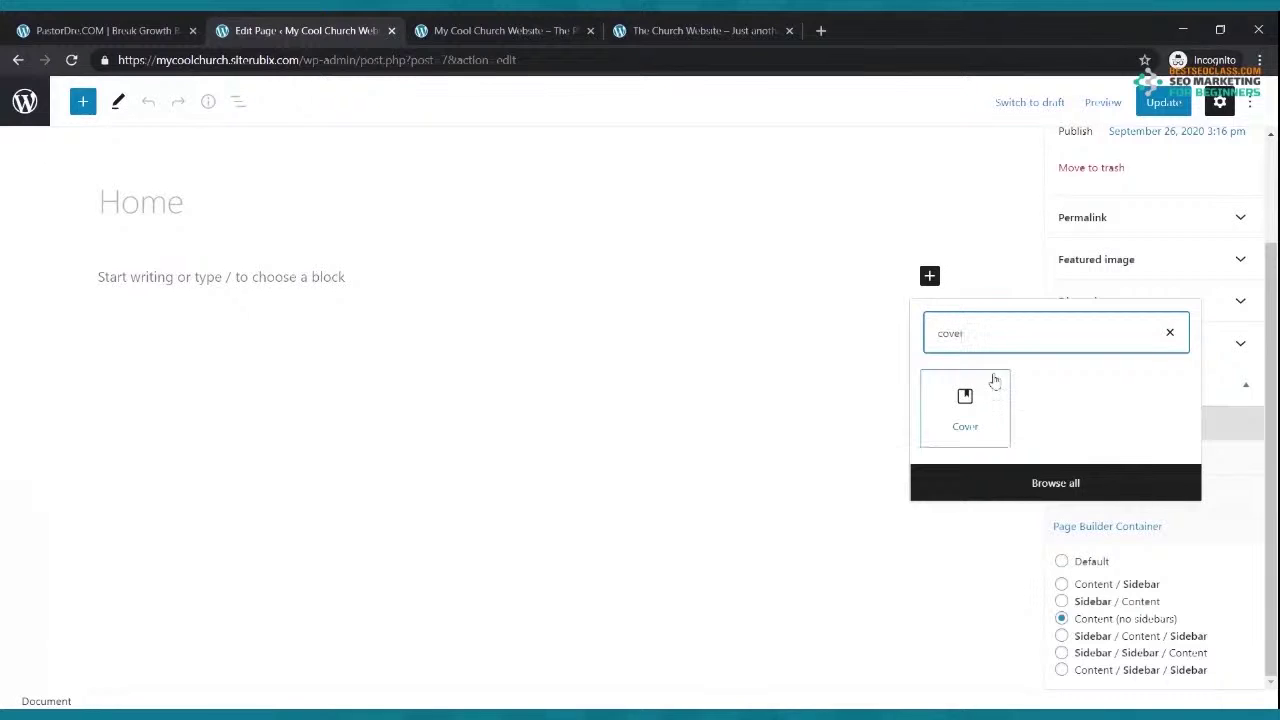
left_click(960, 408)
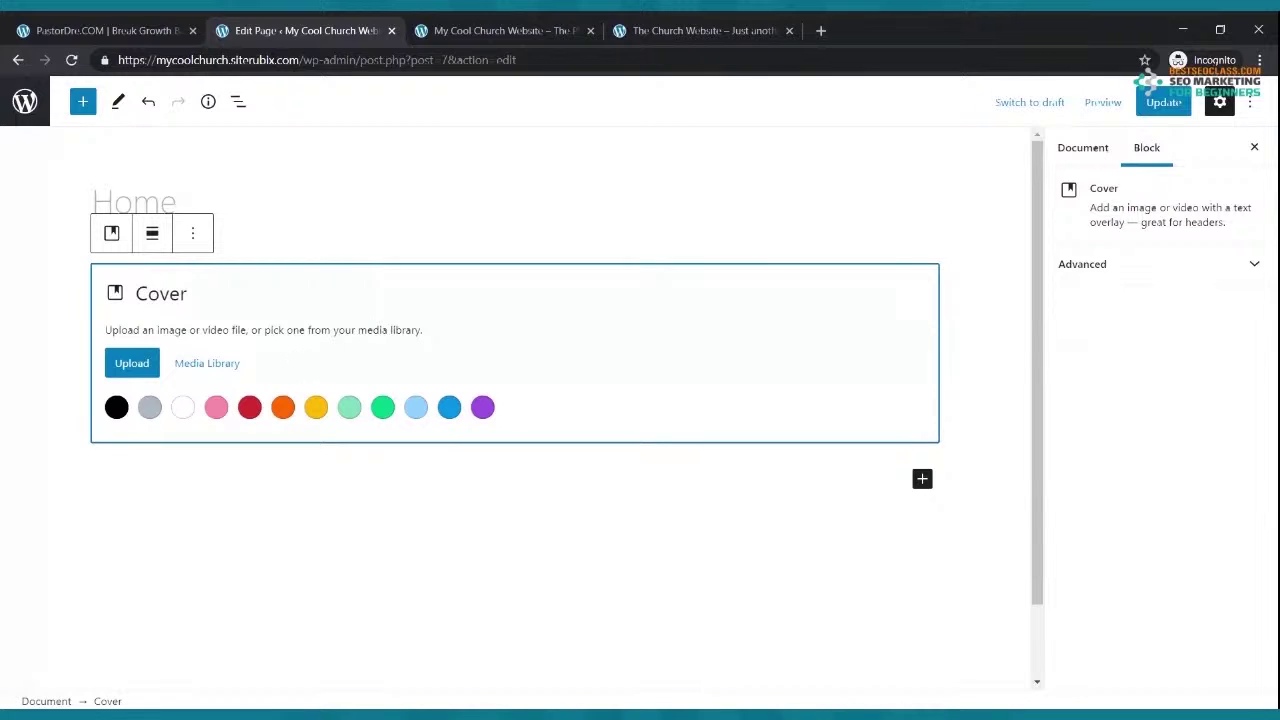
Check the example site's banner, and upload the concert crowd image with raised hands into the Home page's Cover block
left_click(698, 30)
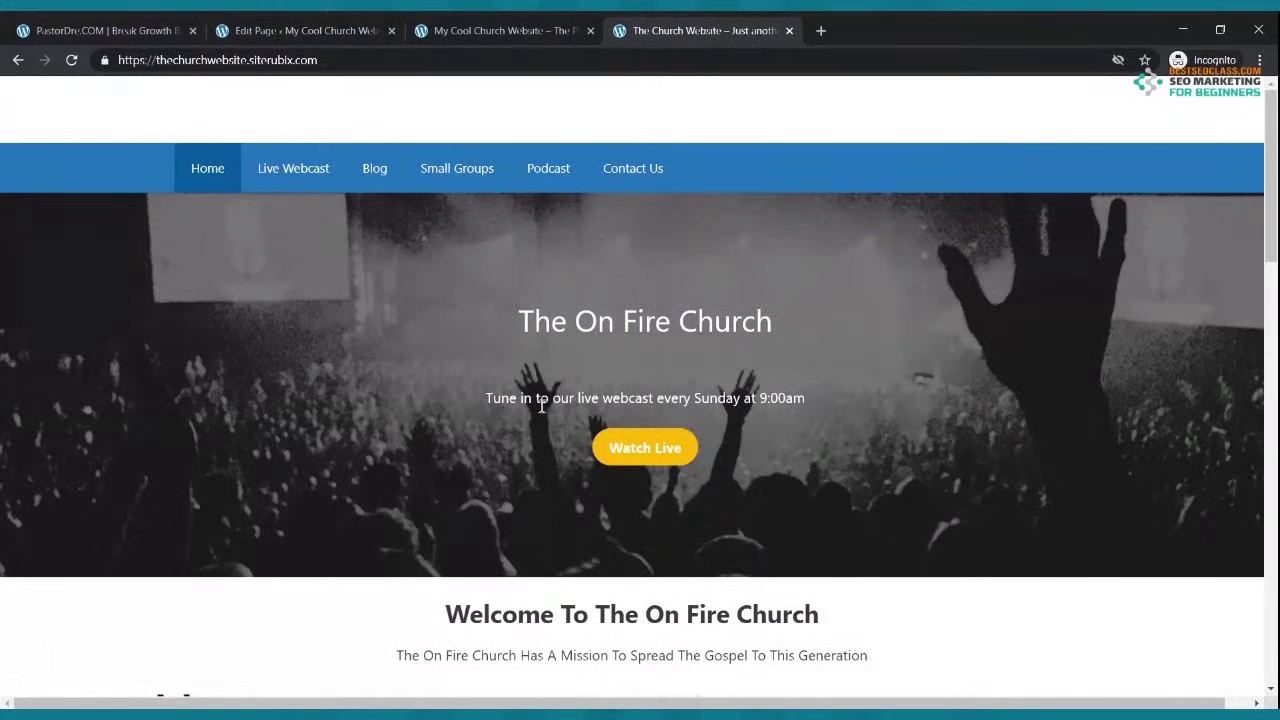
left_click(340, 31)
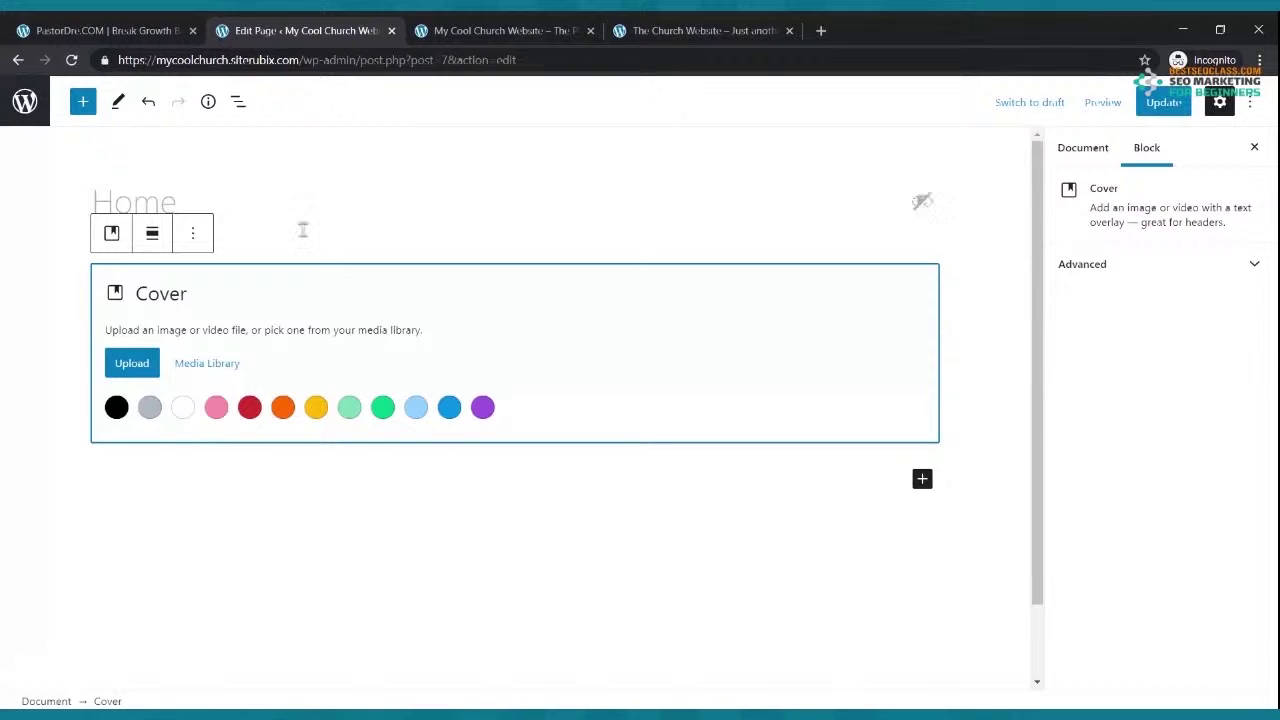
left_click(138, 366)
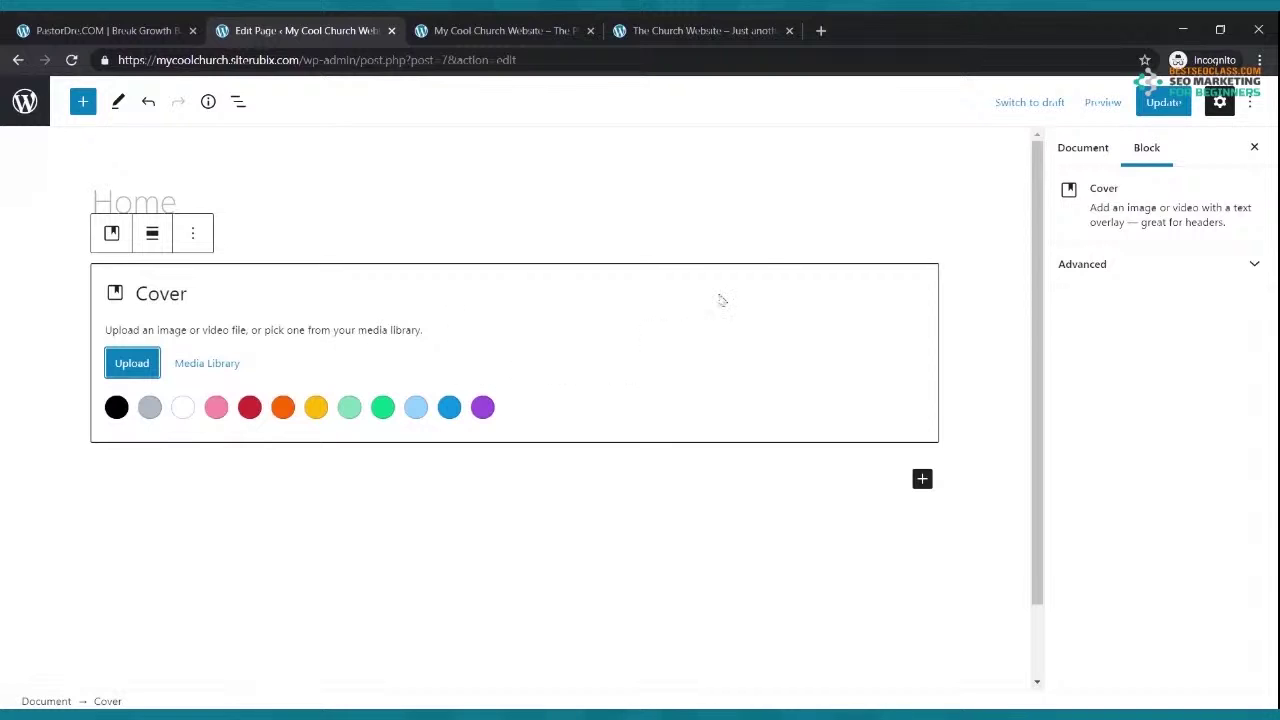
left_click(1162, 104)
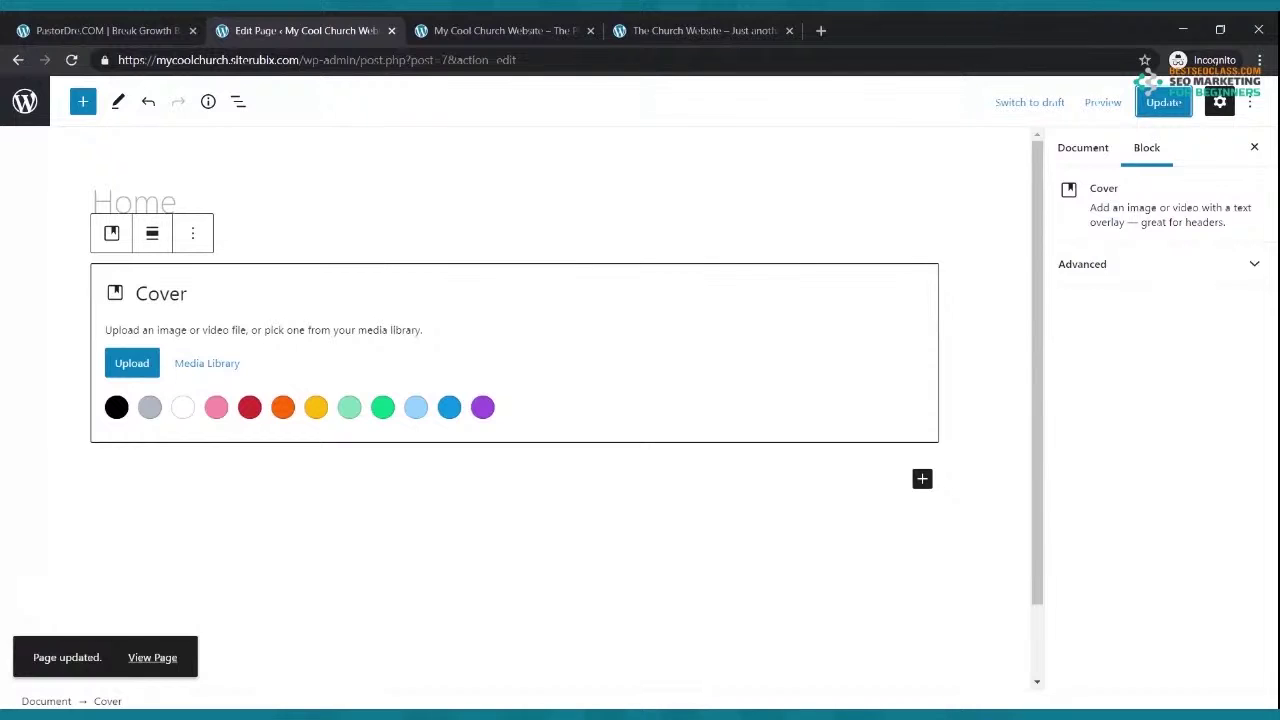
left_click(117, 407)
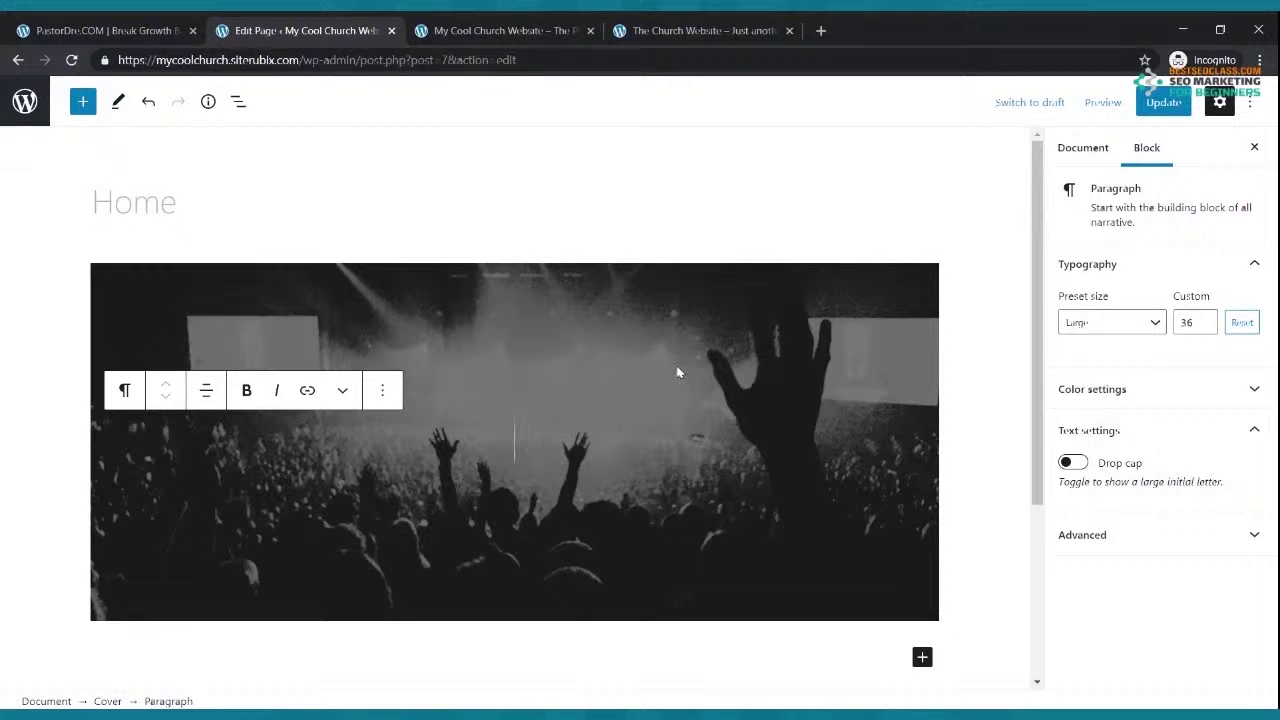
scroll(677, 372, "down", 1)
scroll(680, 371, "up", 1)
Update the Home page with its cover image and compare the reloaded live site with the example website's banner
left_click(1163, 102)
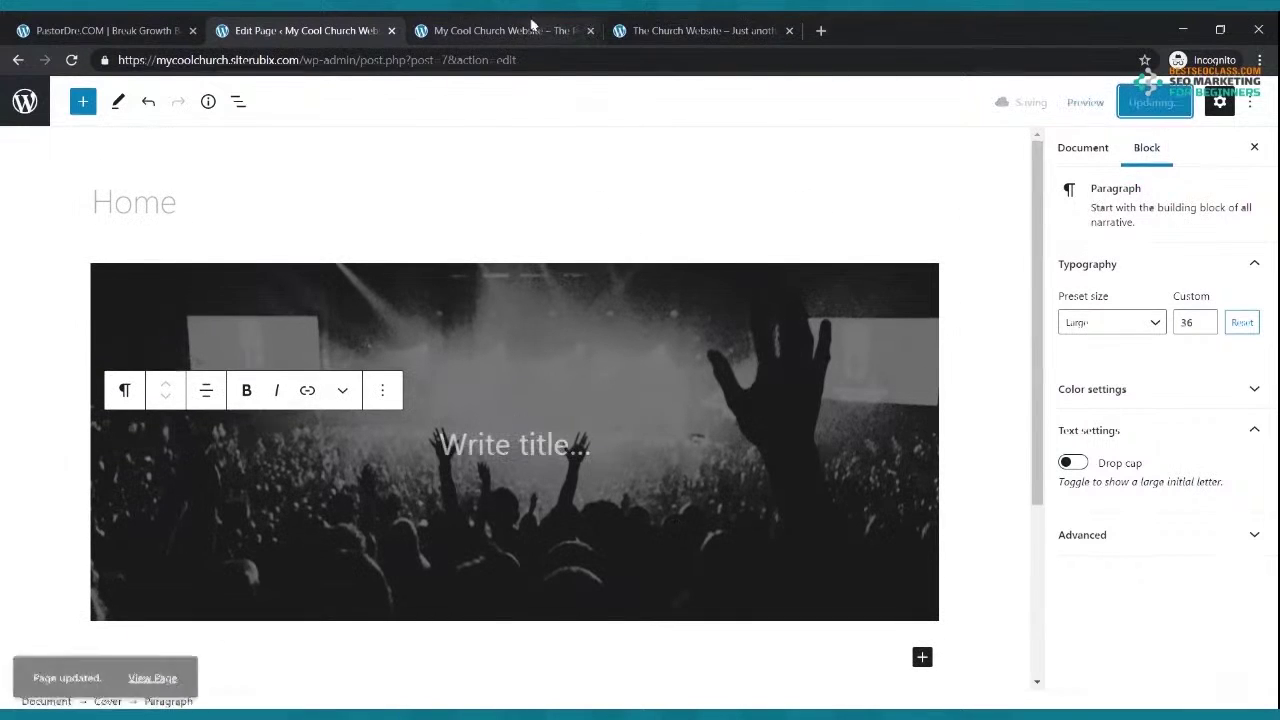
left_click(530, 28)
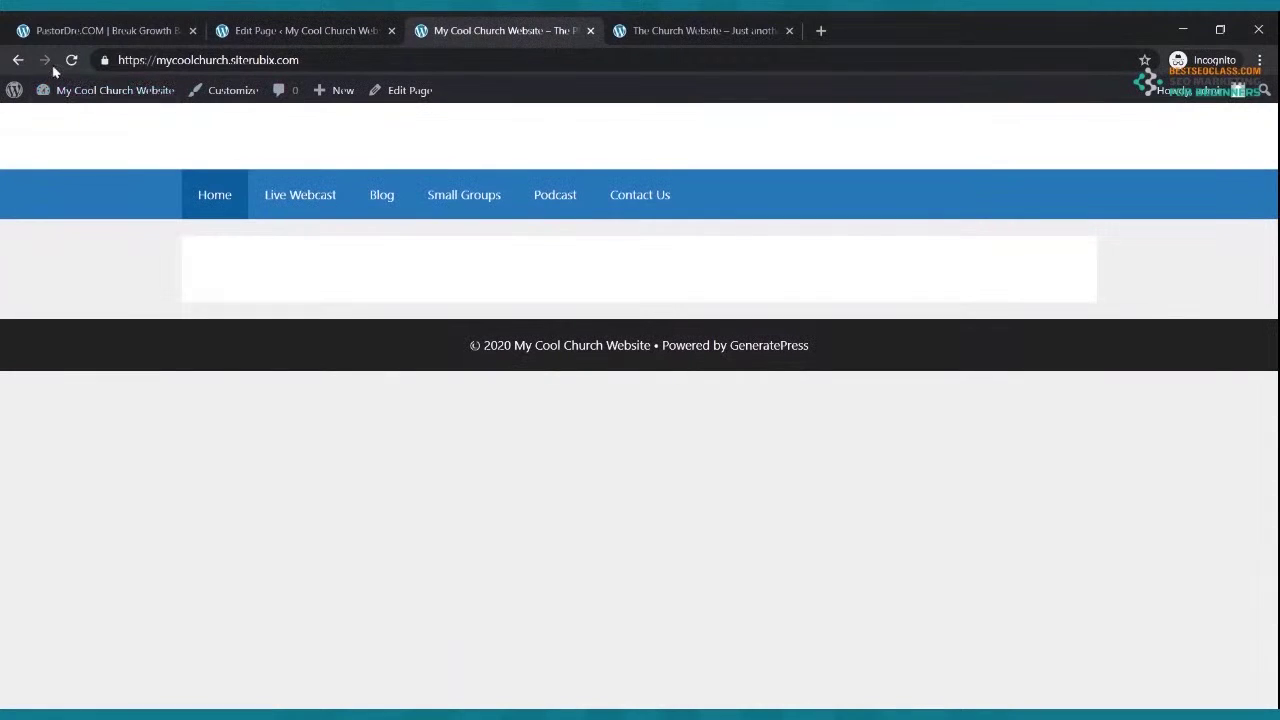
left_click(71, 62)
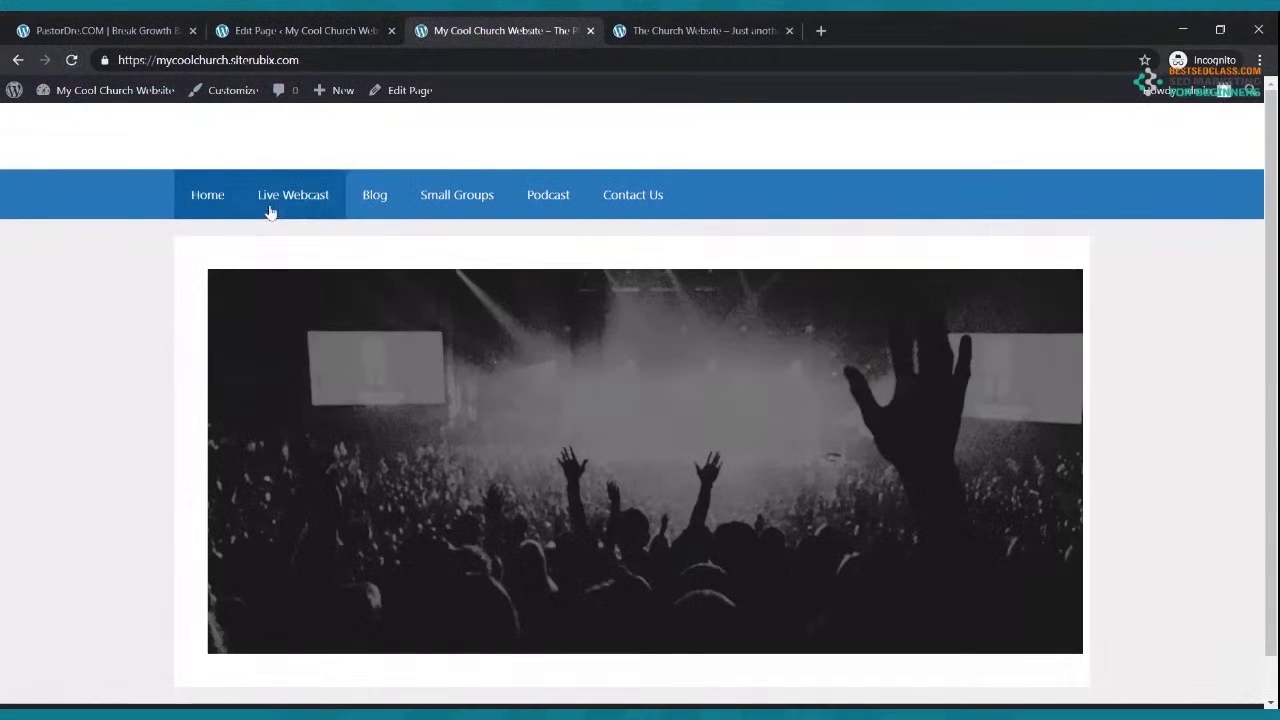
left_click(602, 30)
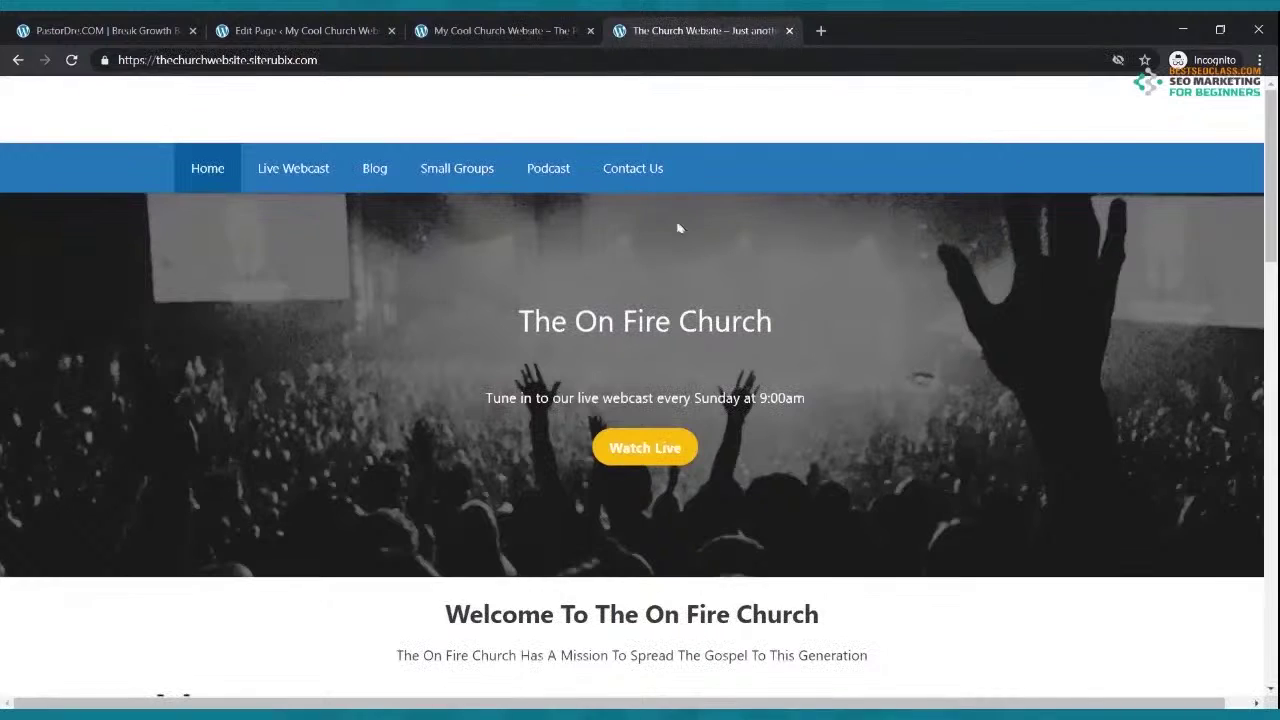
left_click(499, 32)
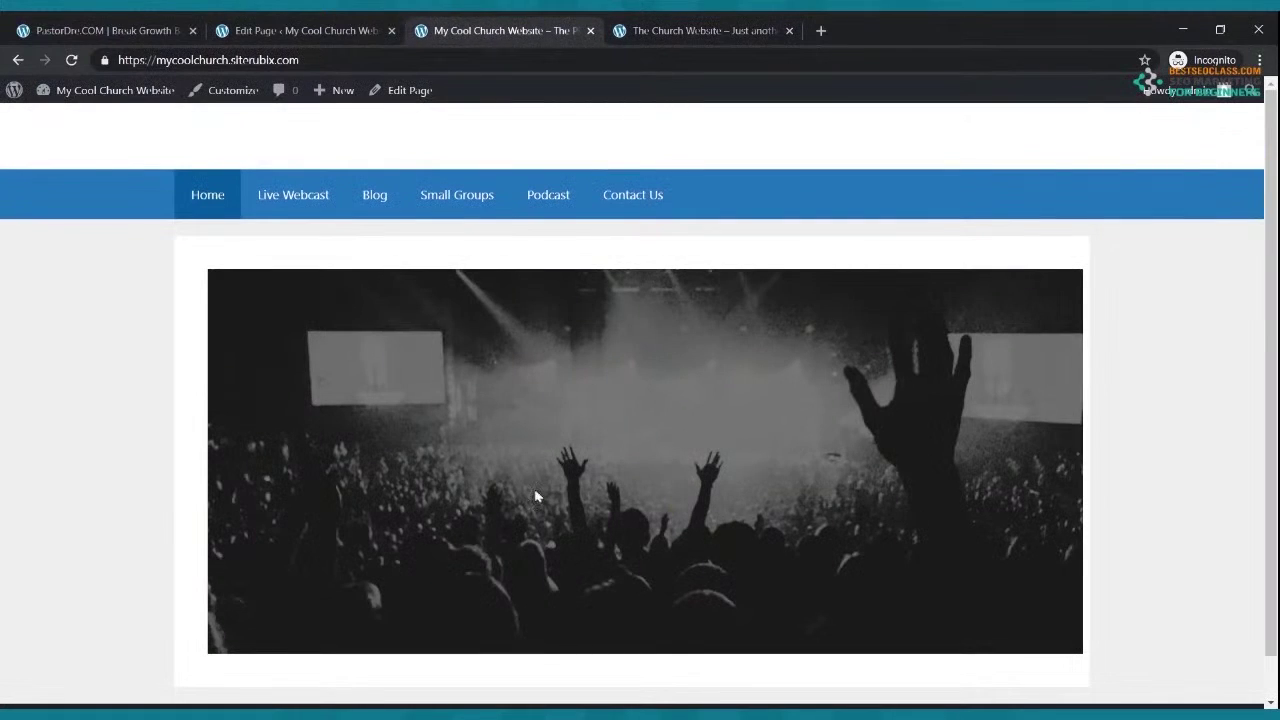
Set the Home page's Page Builder Container to Full Width in its layout settings
left_click(318, 38)
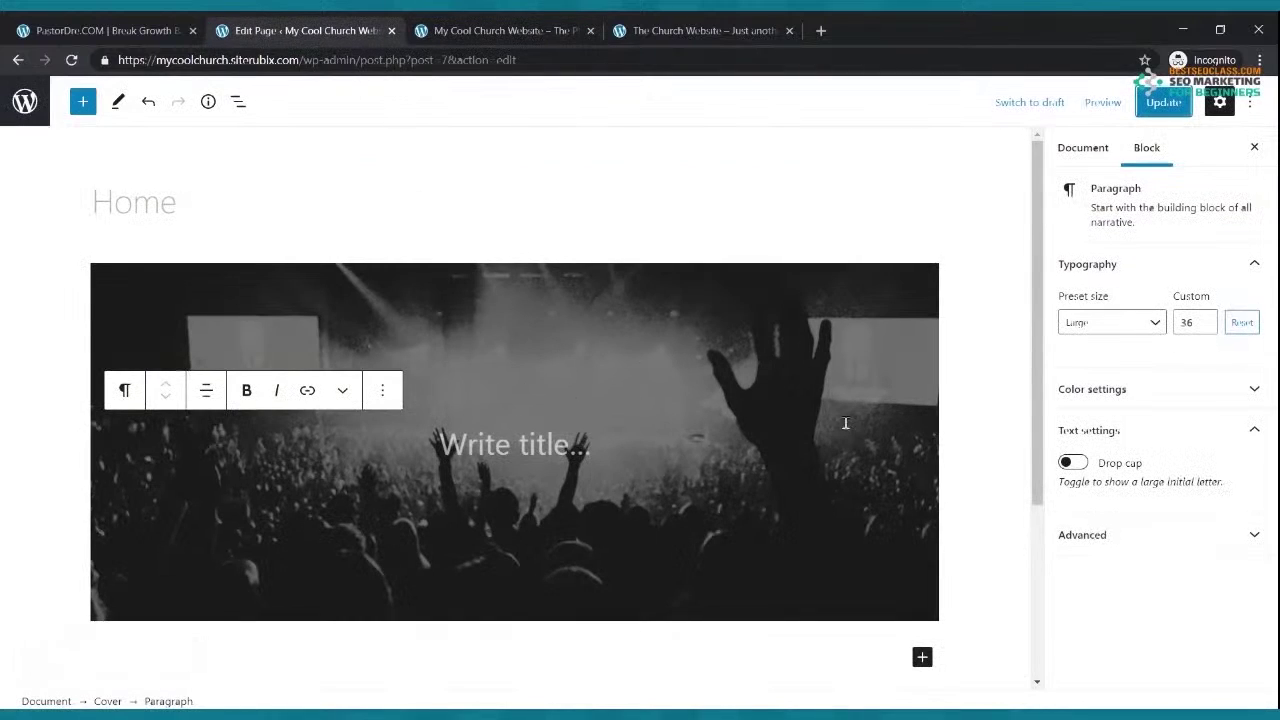
left_click(472, 218)
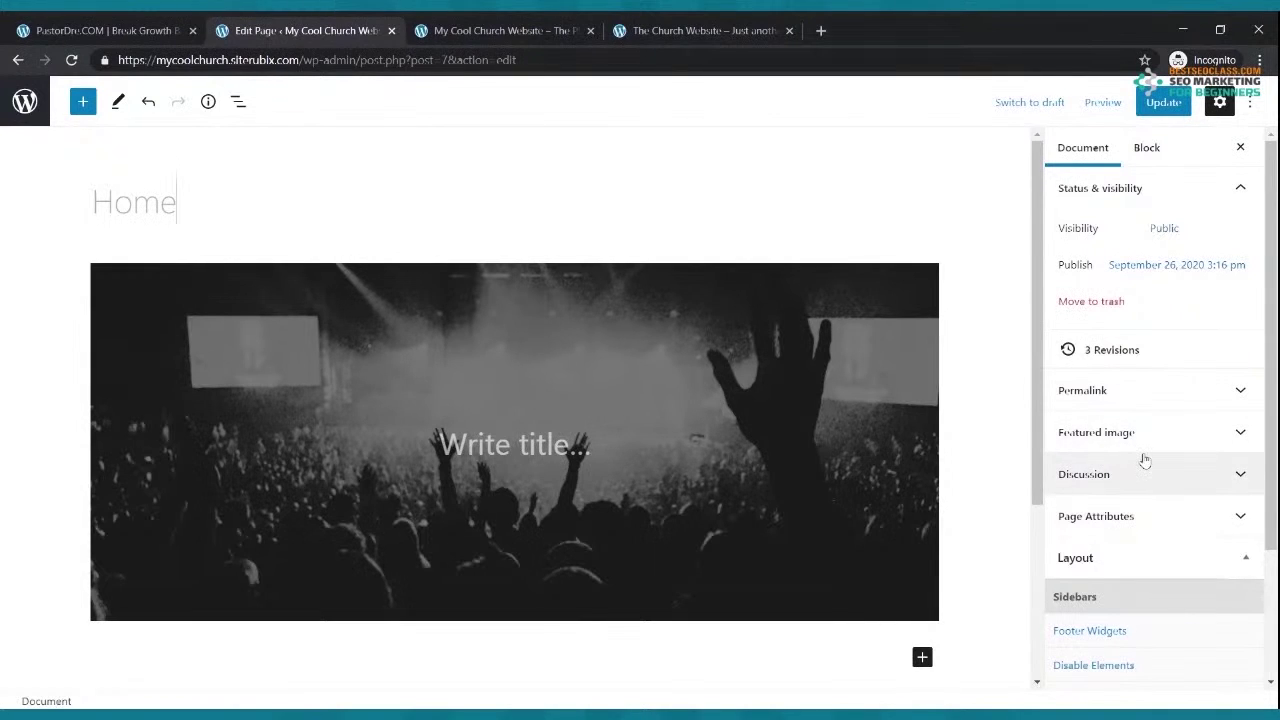
scroll(1145, 460, "down", 3)
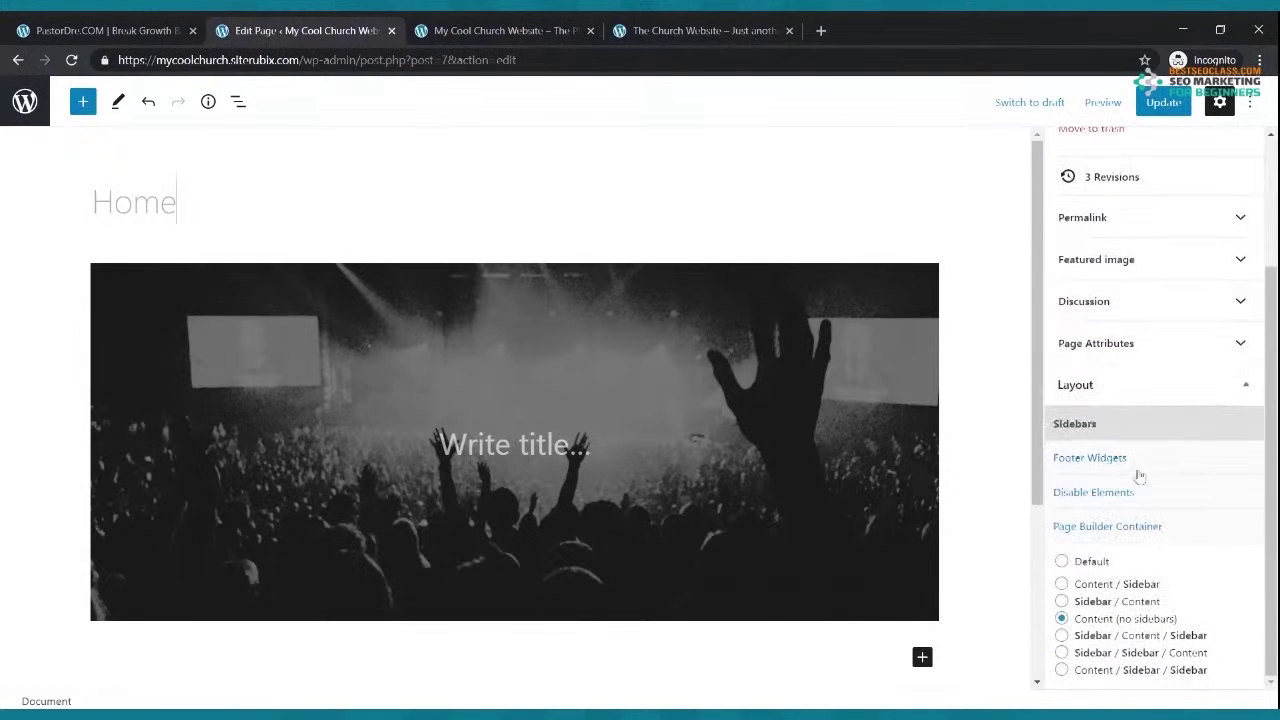
left_click(1128, 389)
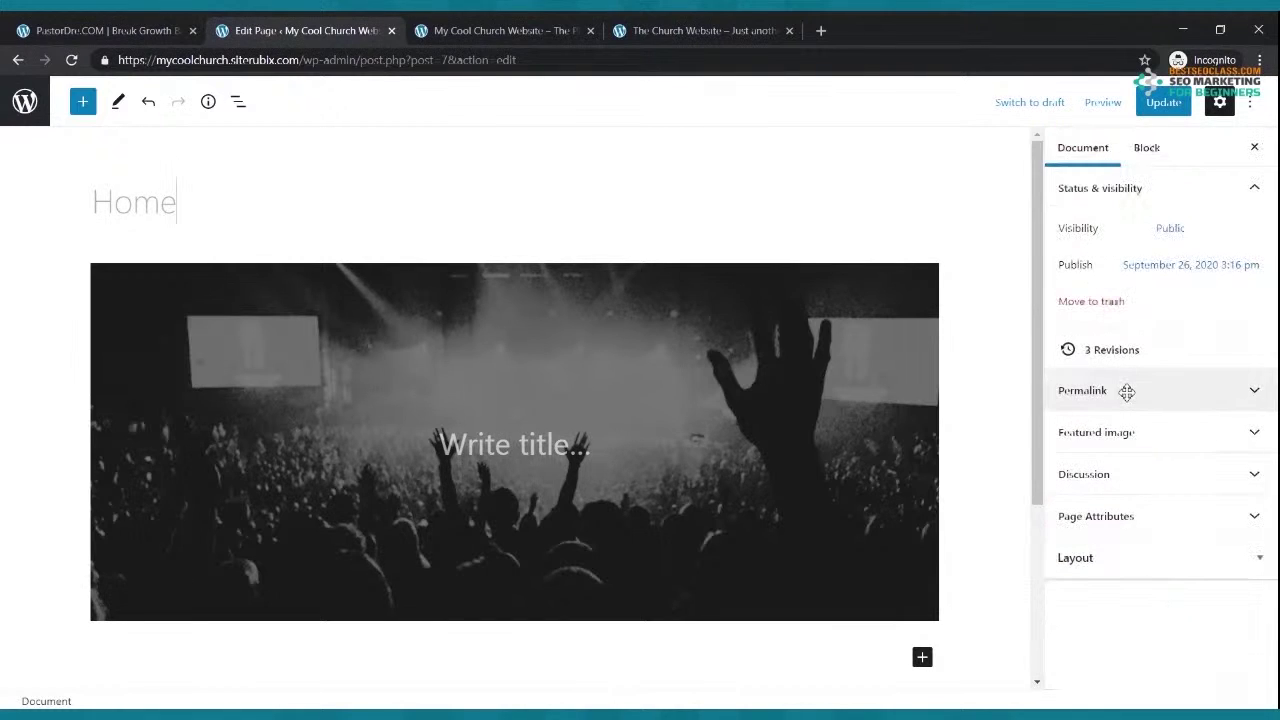
left_click(1110, 560)
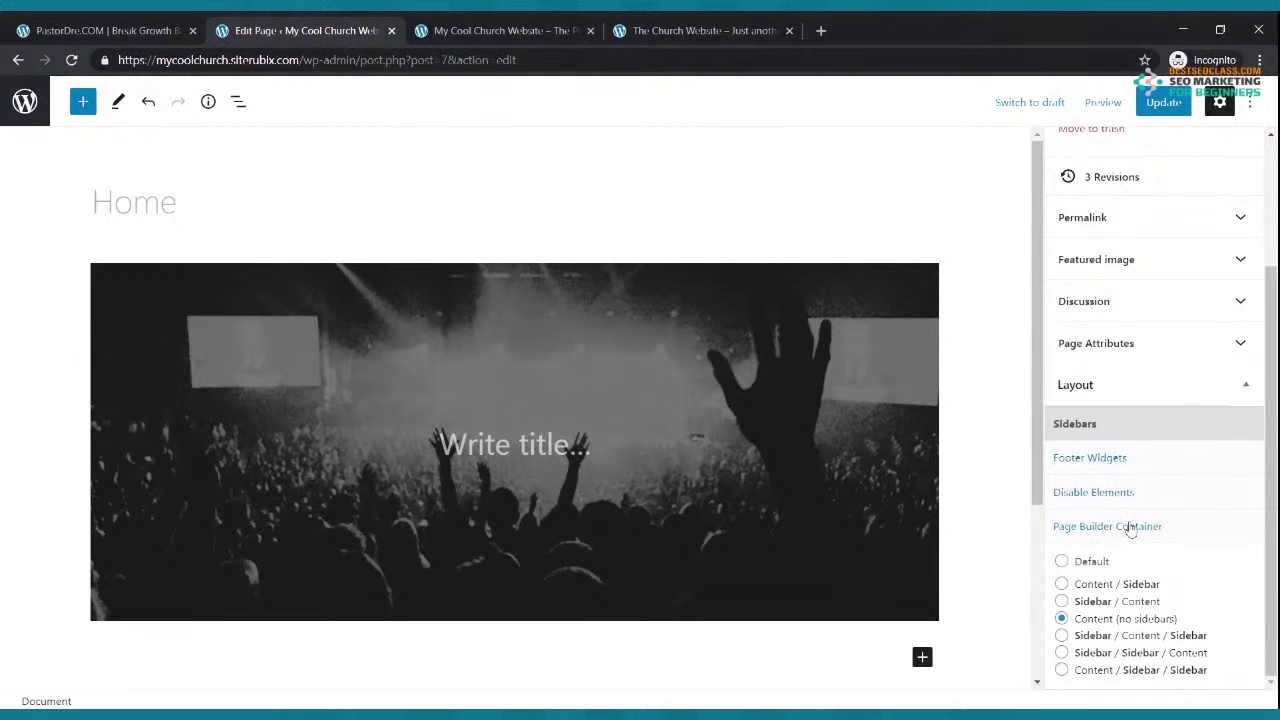
left_click(1131, 530)
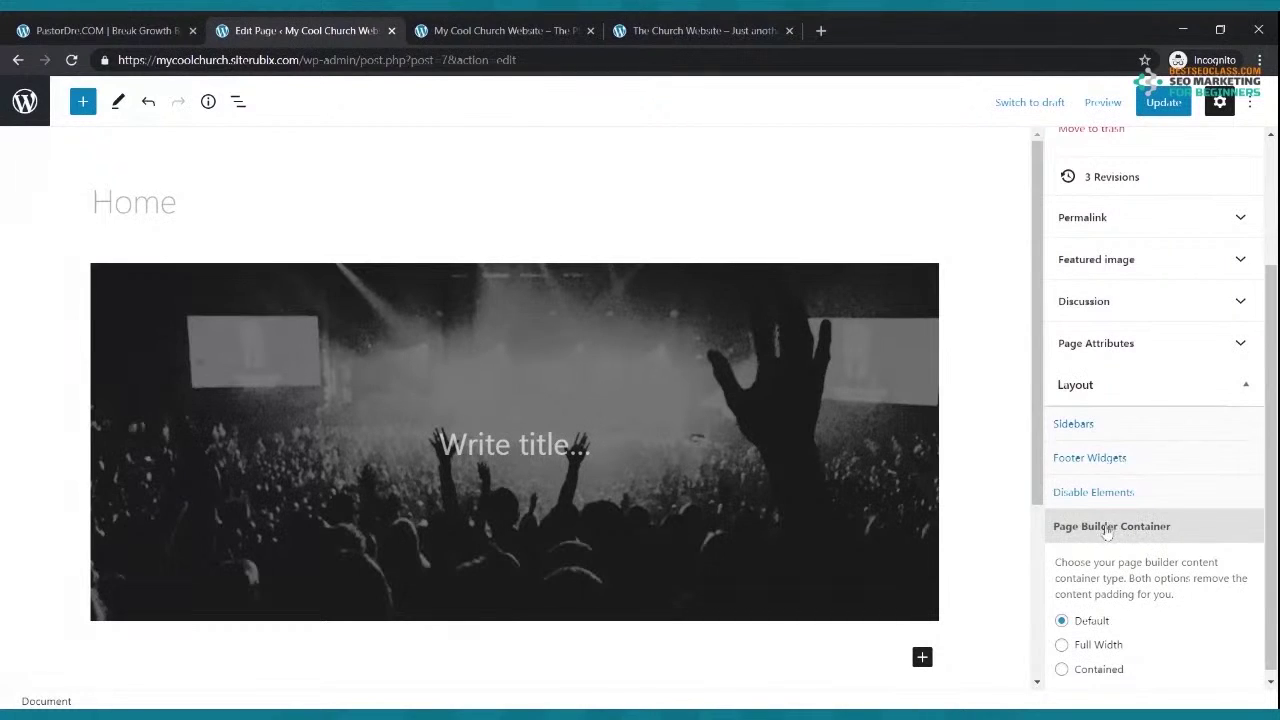
left_click(1062, 645)
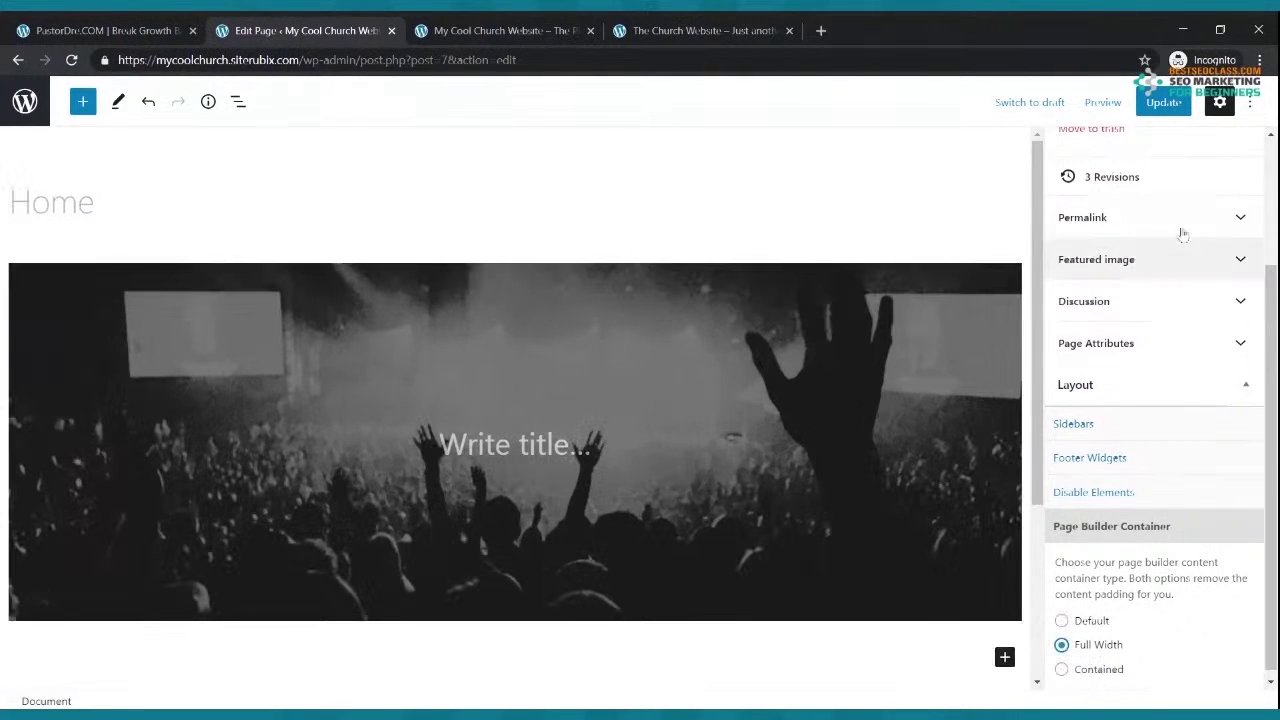
Update the Home page with the full-width container, and compare the reloaded live site with the example before returning to the editor
left_click(1163, 102)
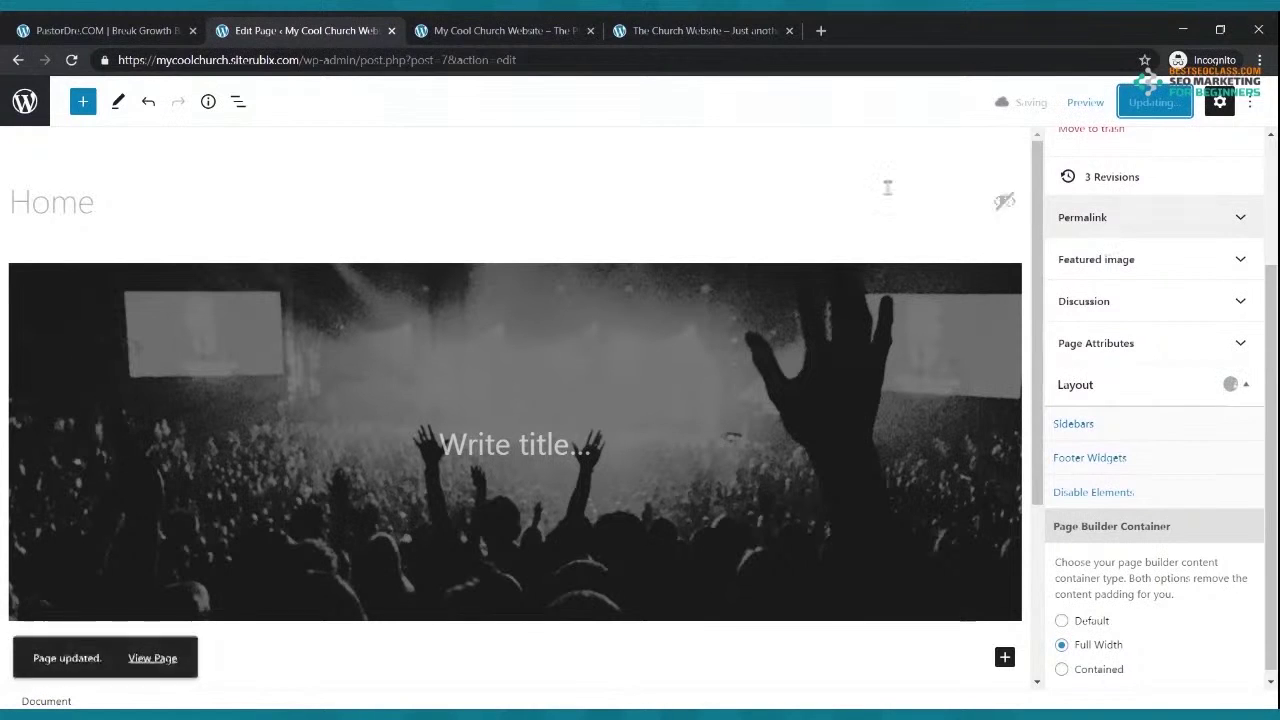
left_click(492, 26)
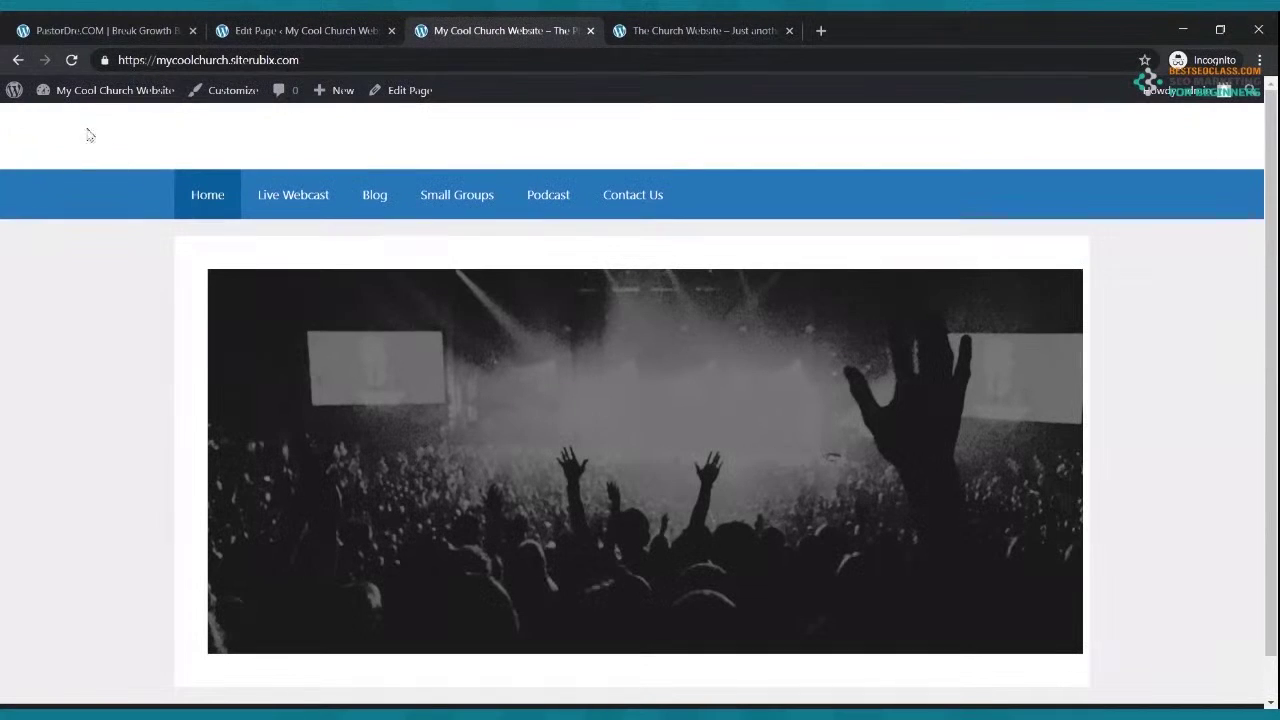
left_click(71, 63)
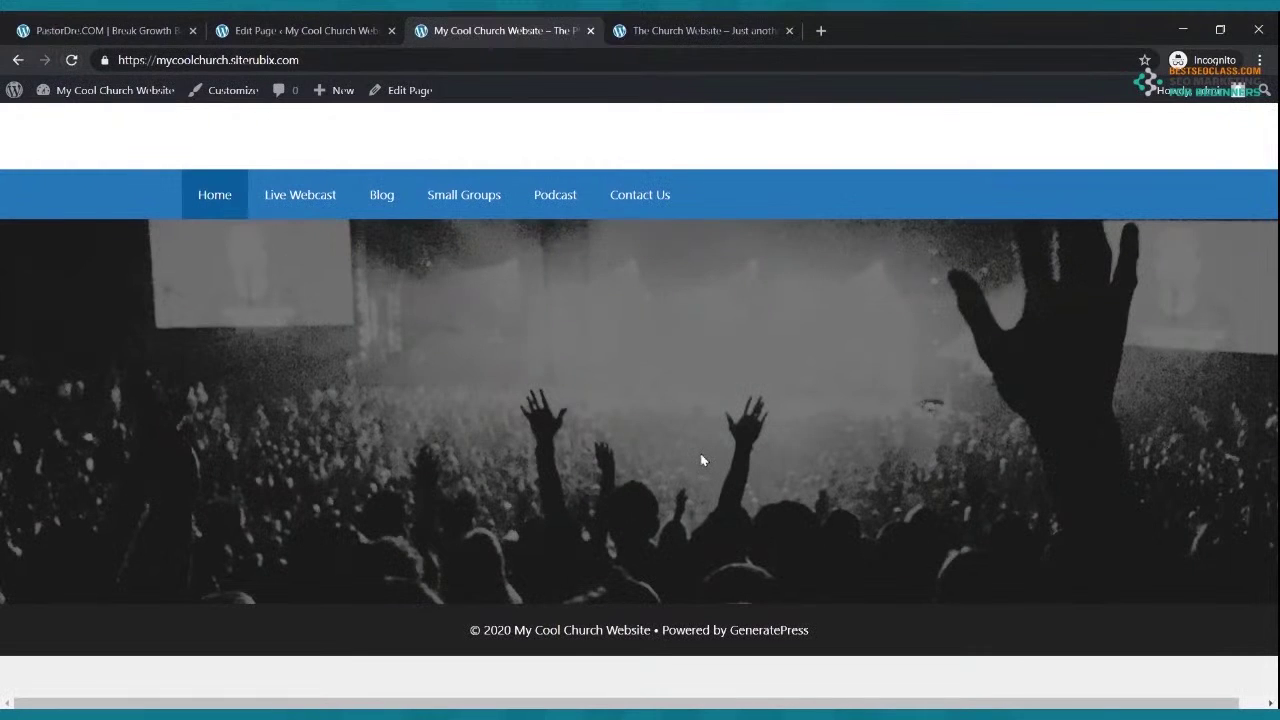
left_click(630, 30)
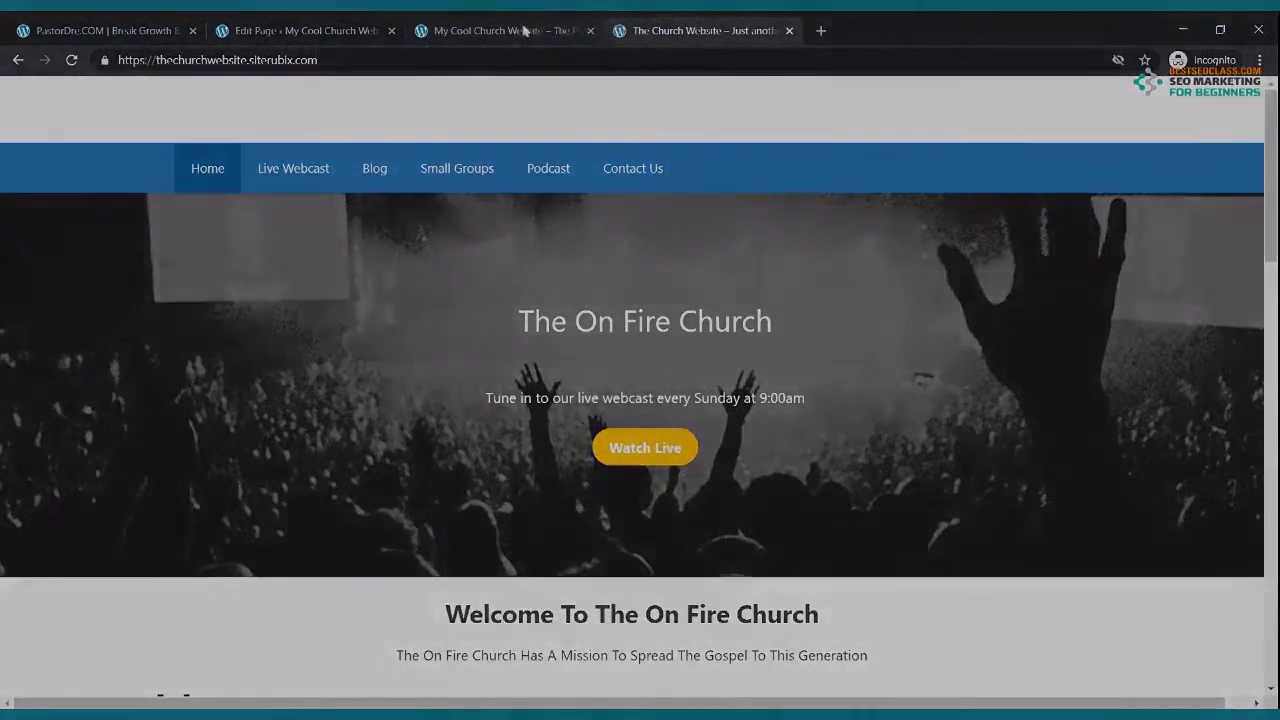
left_click(523, 30)
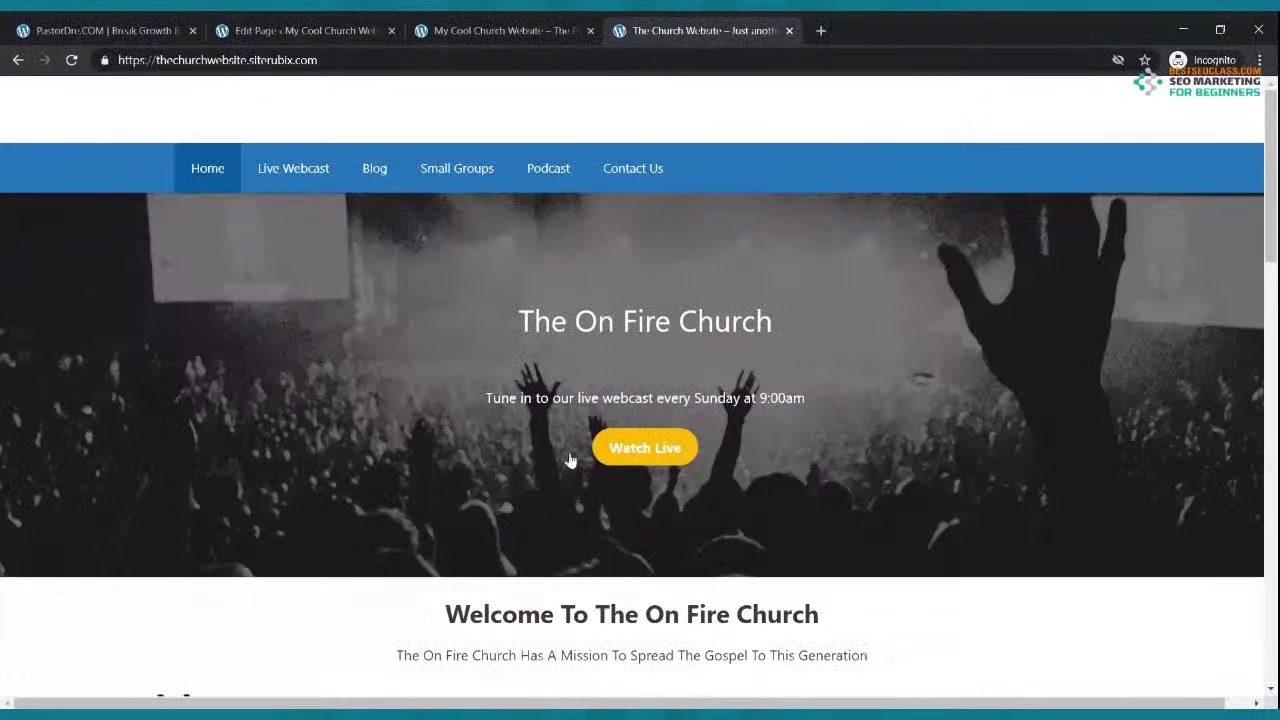
left_click(340, 24)
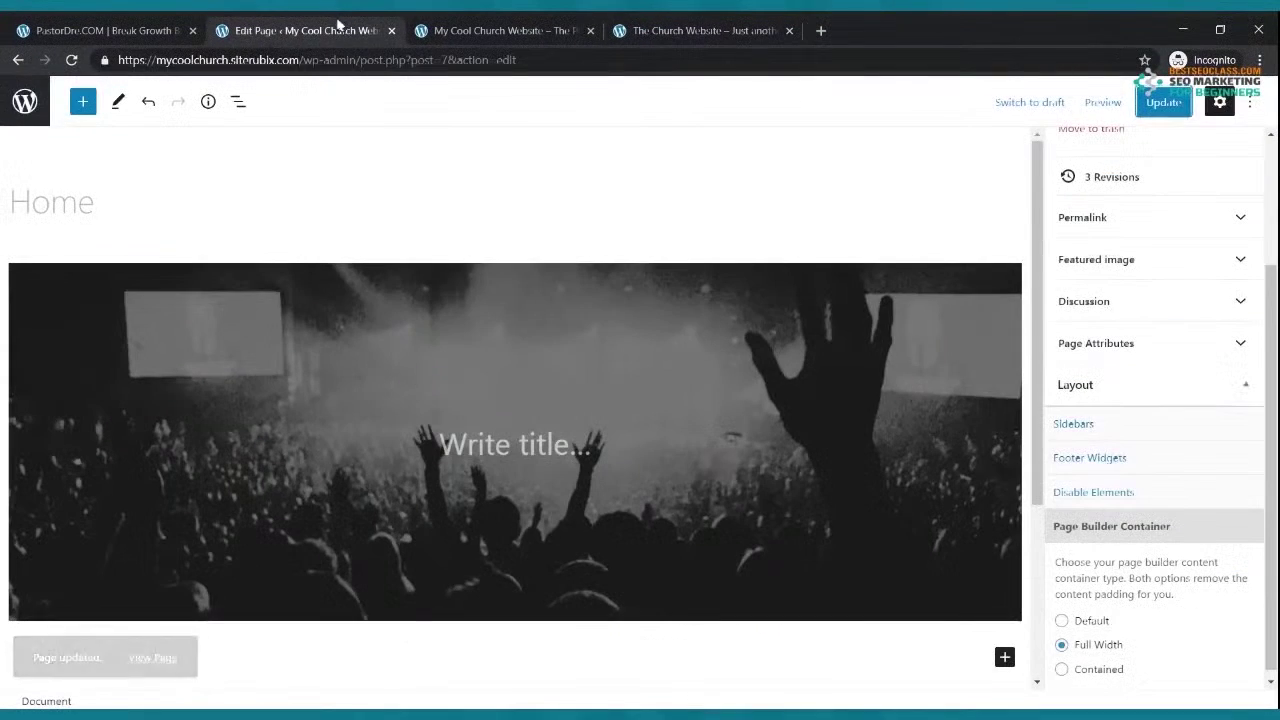
Enter "The Cool Church" as the title text of the Home page's Cover block
left_click(511, 443)
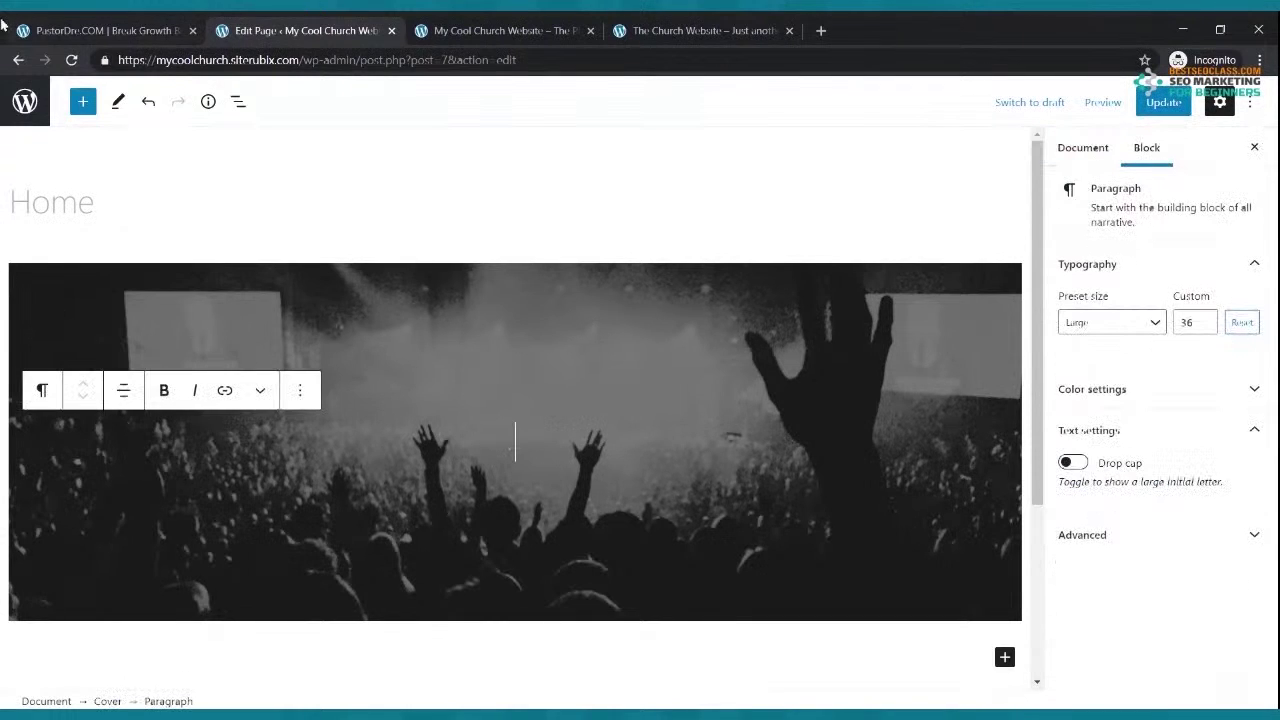
type("Te")
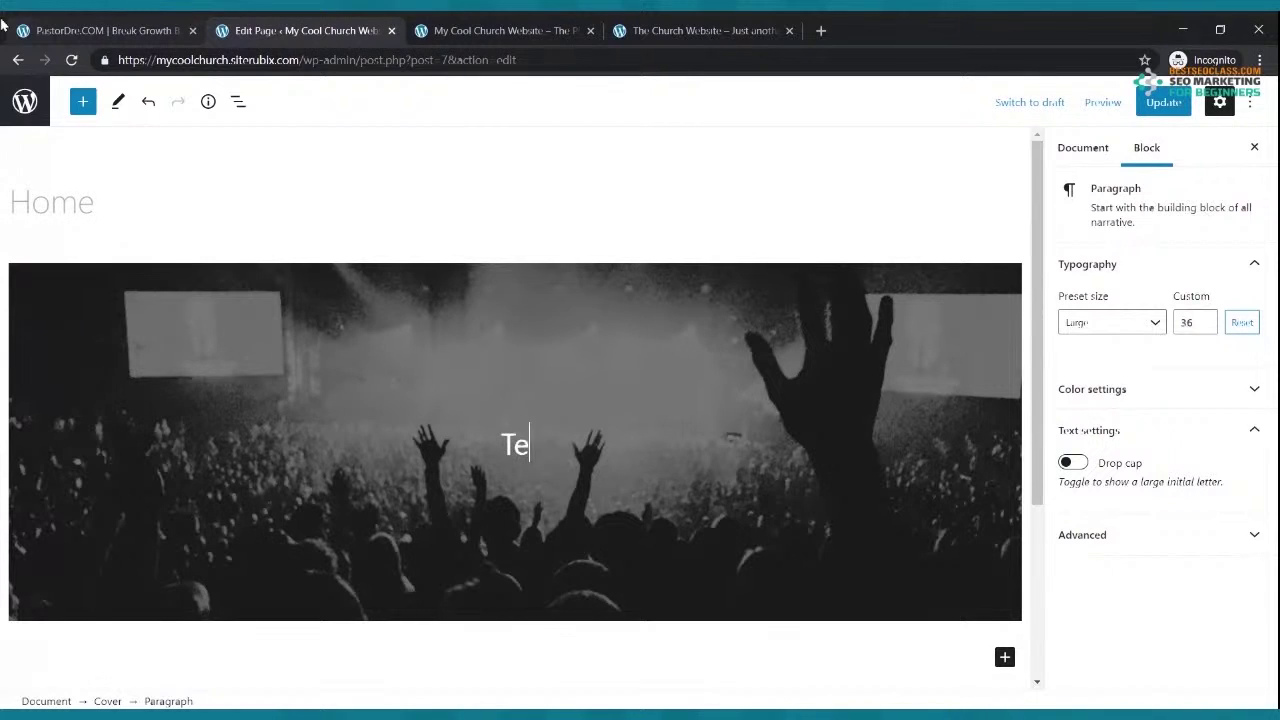
key("BackSpace")
type("he C")
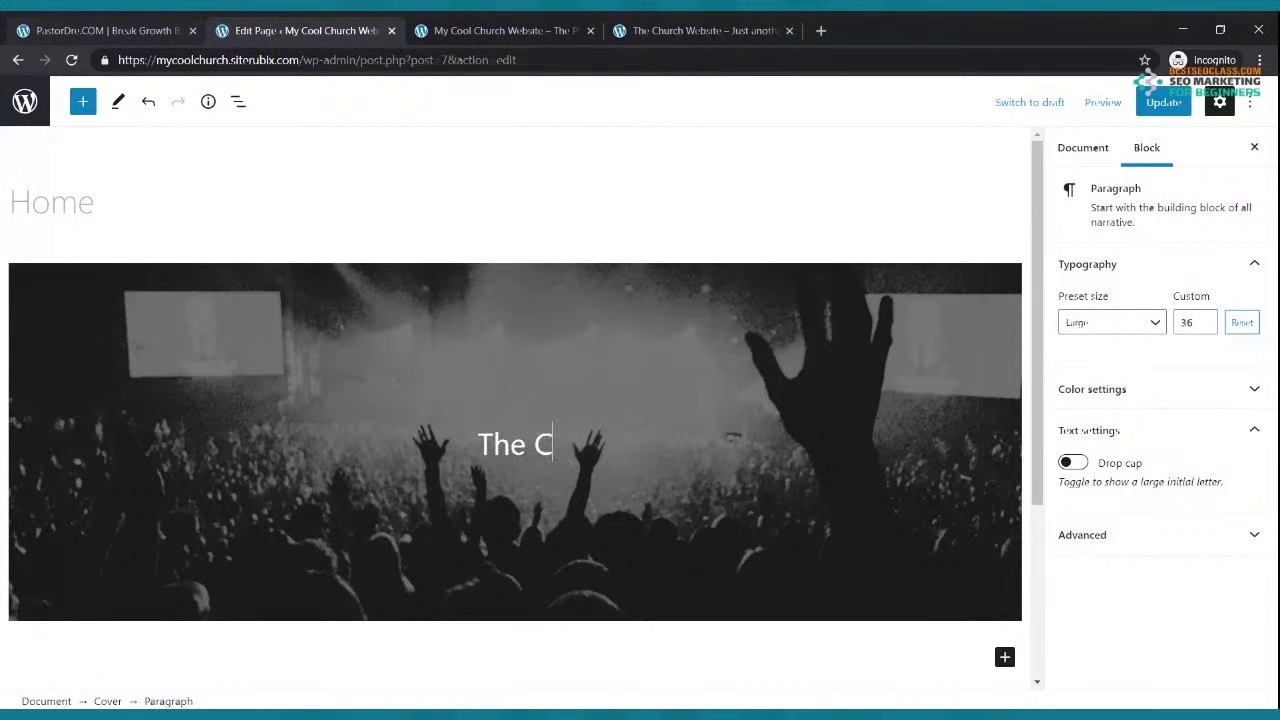
type("ool Church")
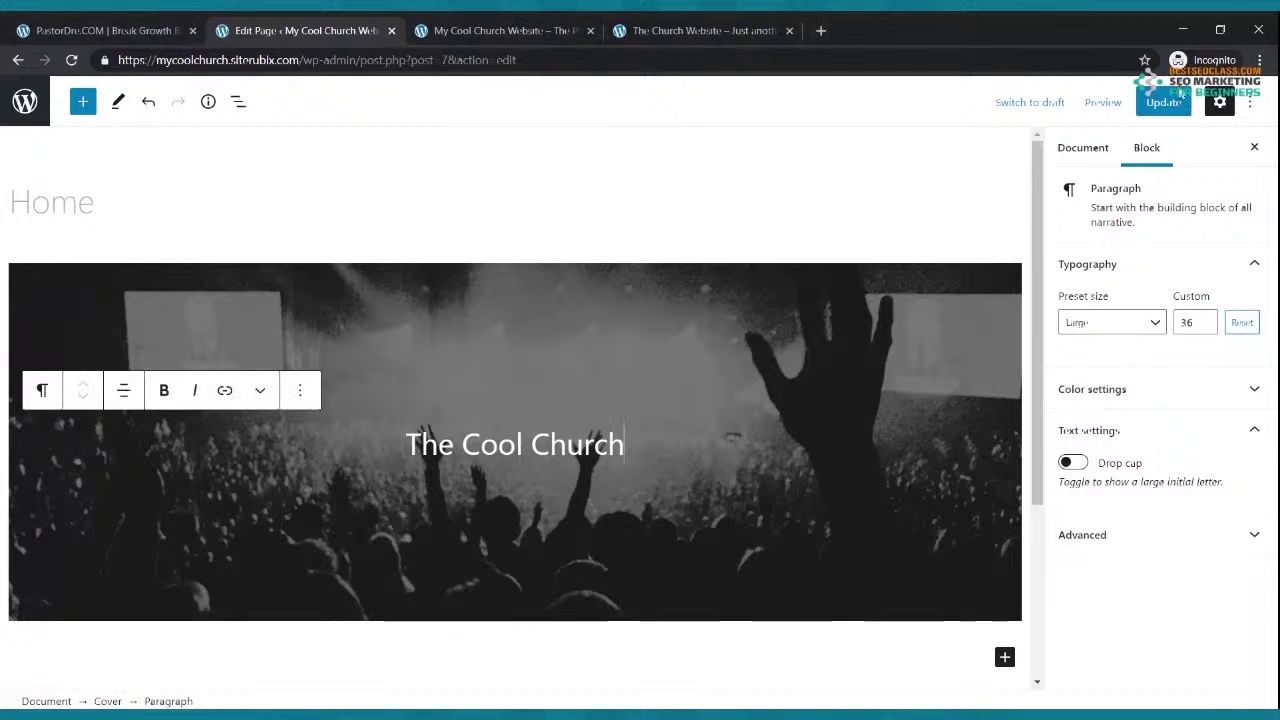
Update the Home page with the banner title, compare the reloaded live site with the example website, and return to the editor
left_click(1163, 100)
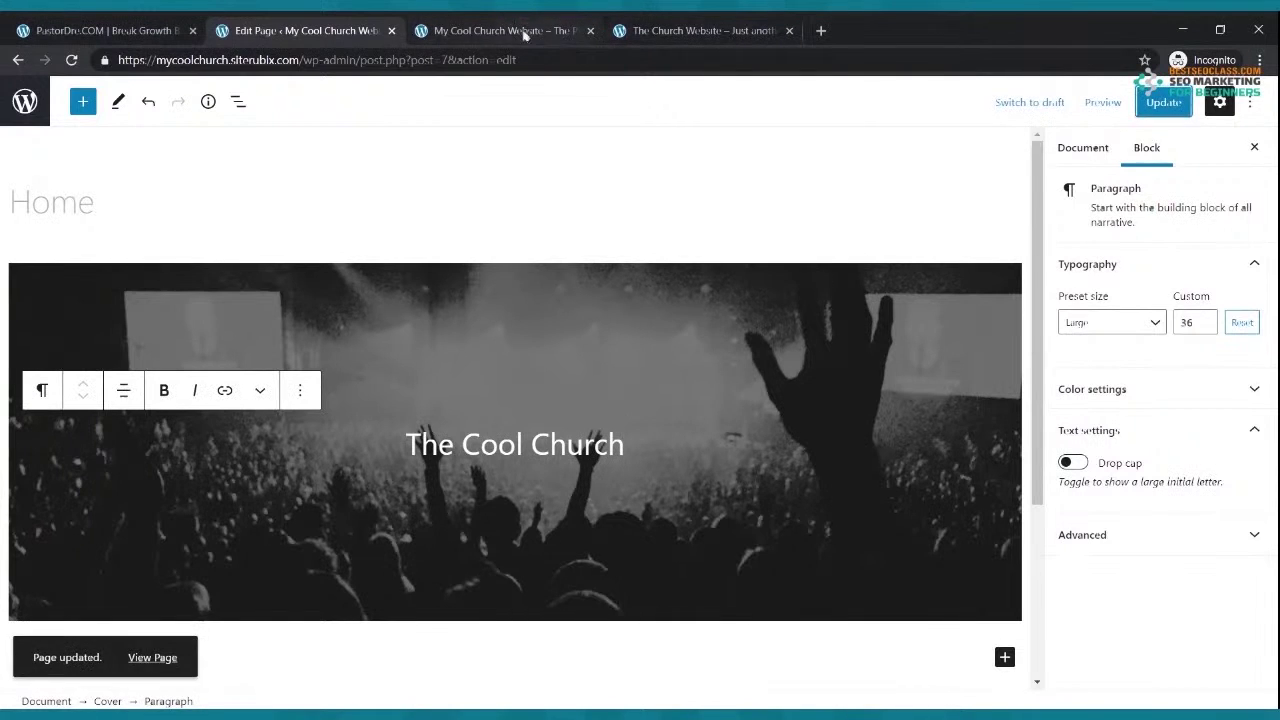
left_click(505, 30)
left_click(71, 60)
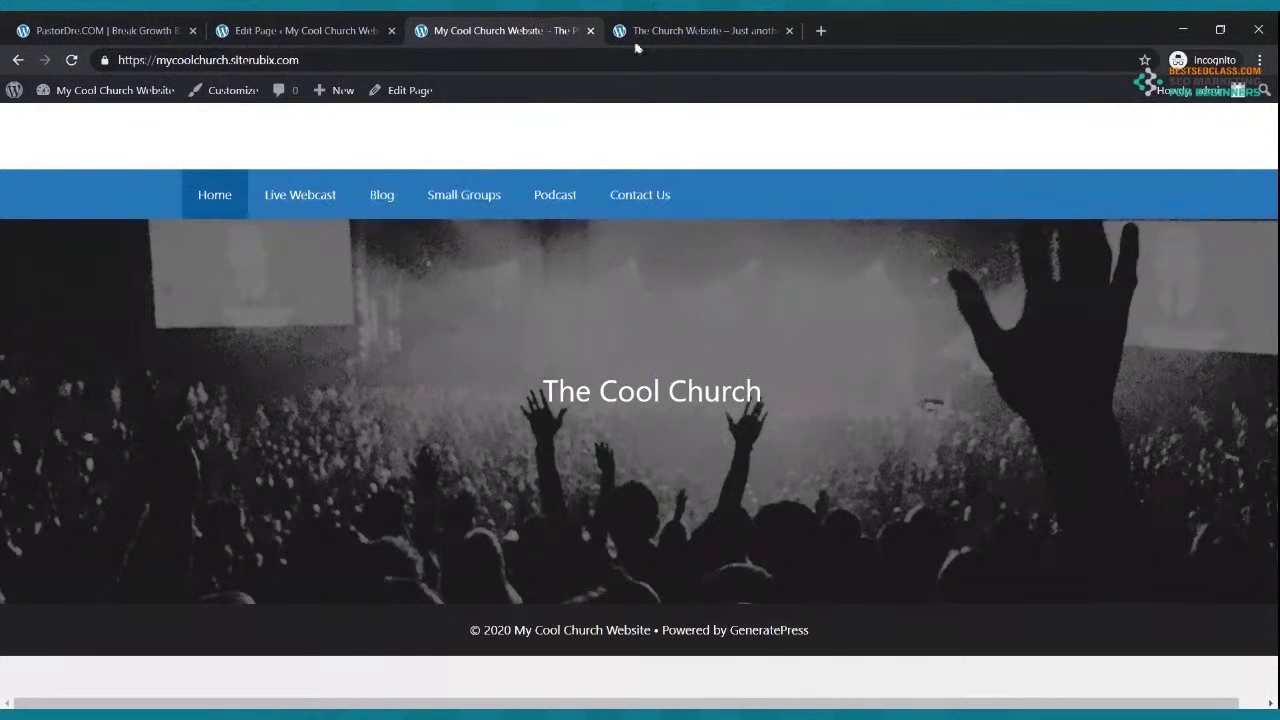
left_click(732, 35)
left_click(520, 28)
left_click(329, 36)
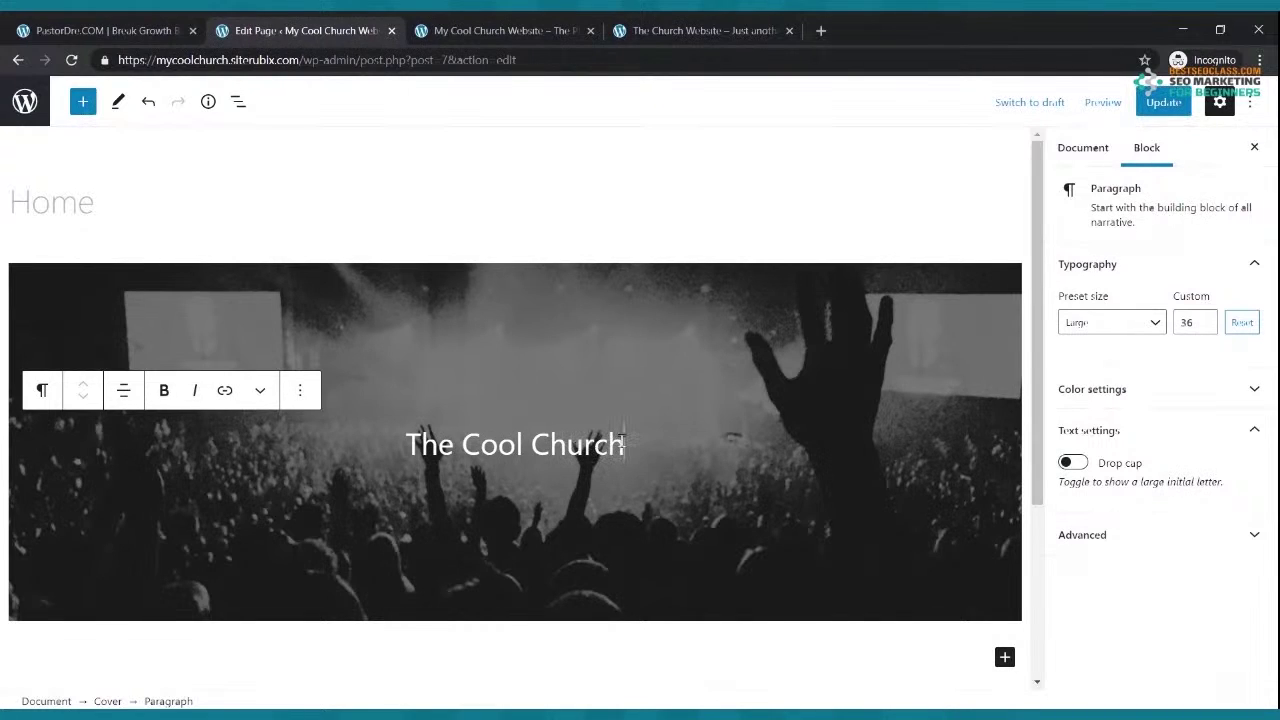
Add a center-aligned paragraph under the banner title reading "Join Us Every Sunday Morning For Our Live Webcast at 9:00am"
key("Return")
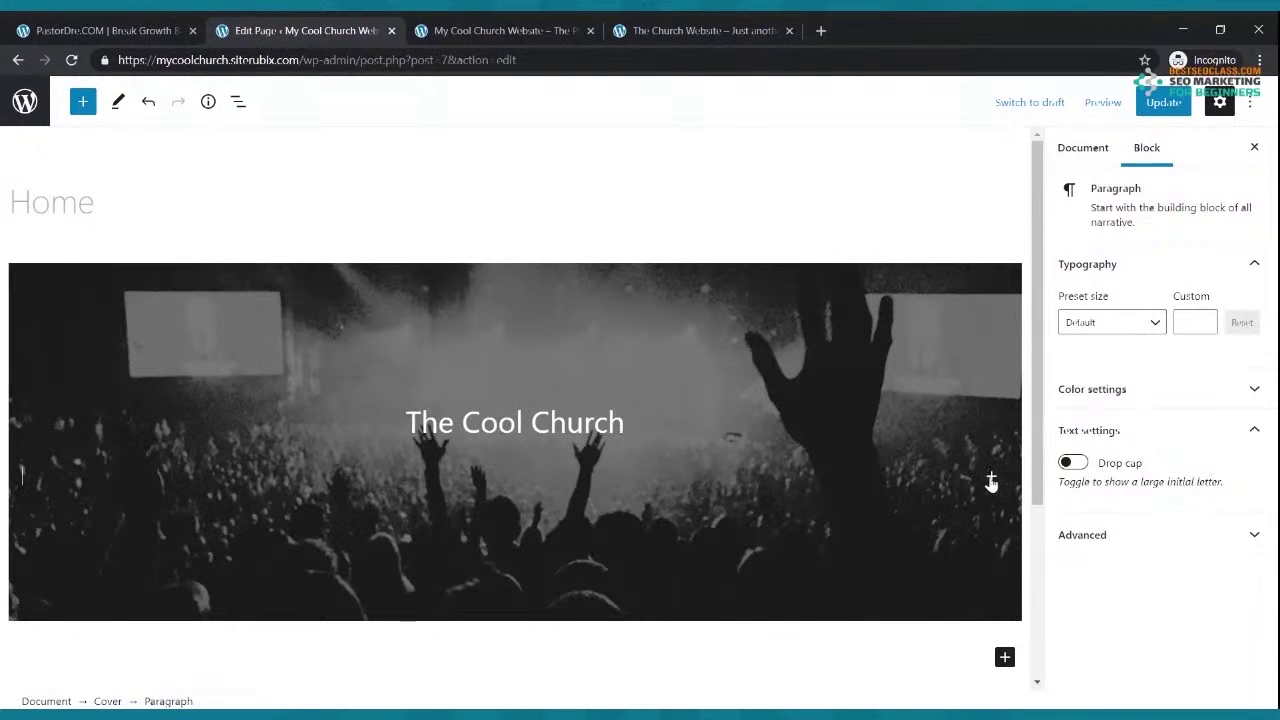
left_click(991, 481)
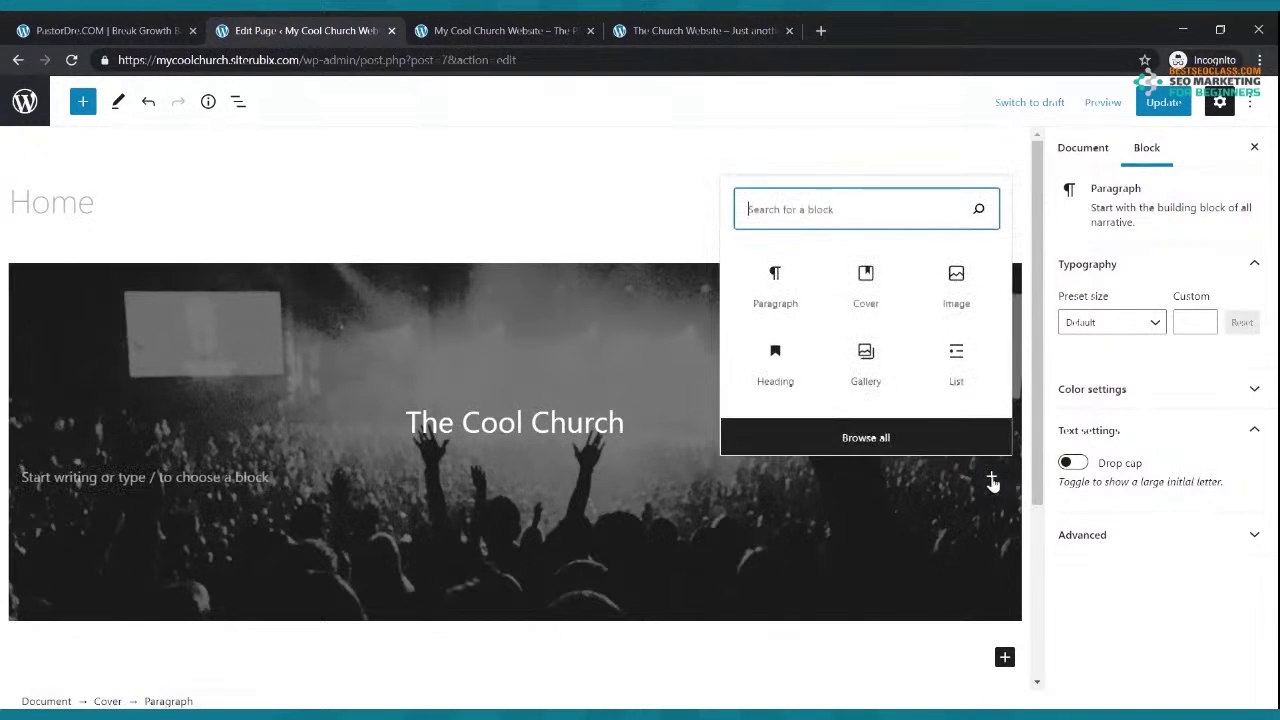
left_click(788, 292)
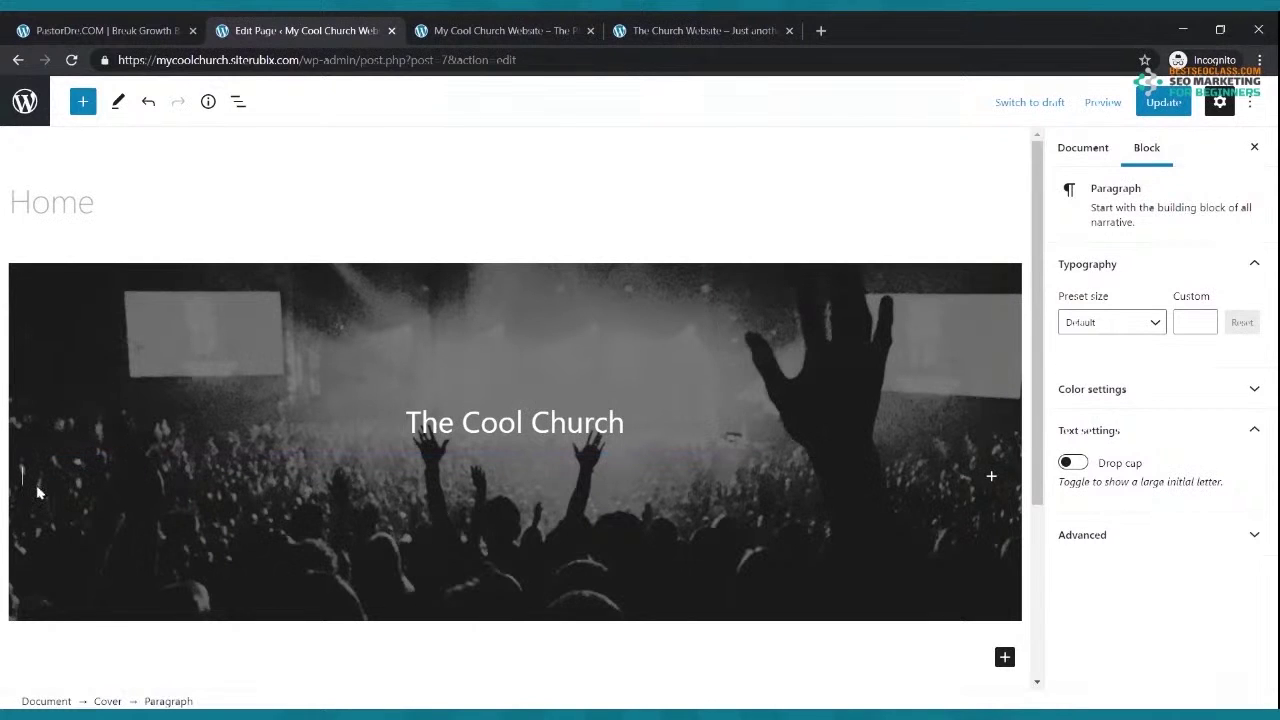
type("Ju")
type("in us")
key("BackSpace")
key("BackSpace")
type("Us Every Su")
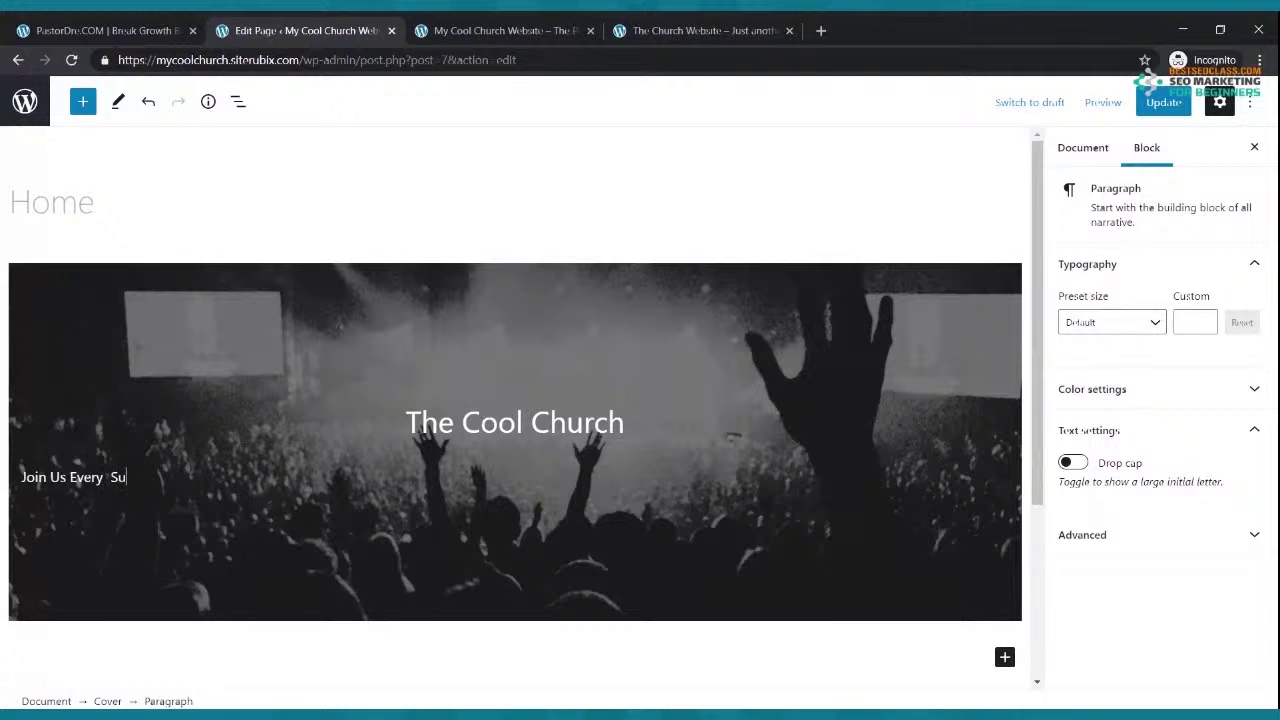
type("nday Morning For Our Live Webc")
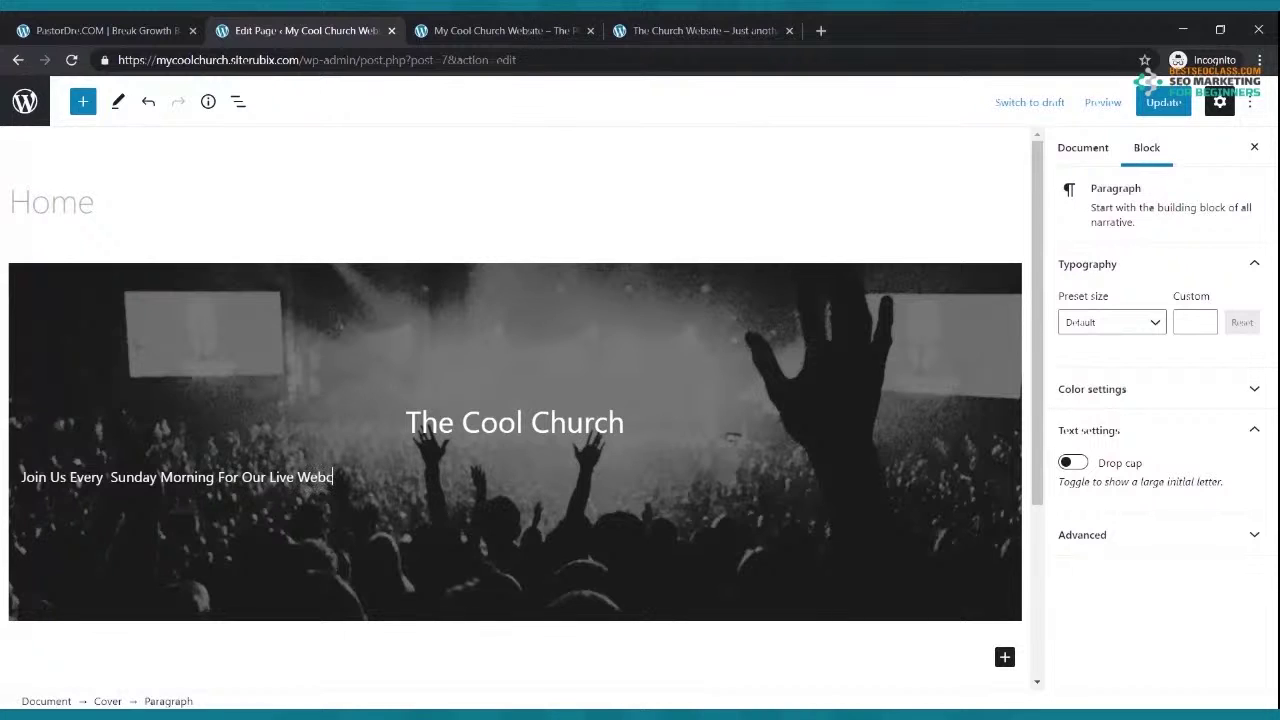
type("ast at 9:00am")
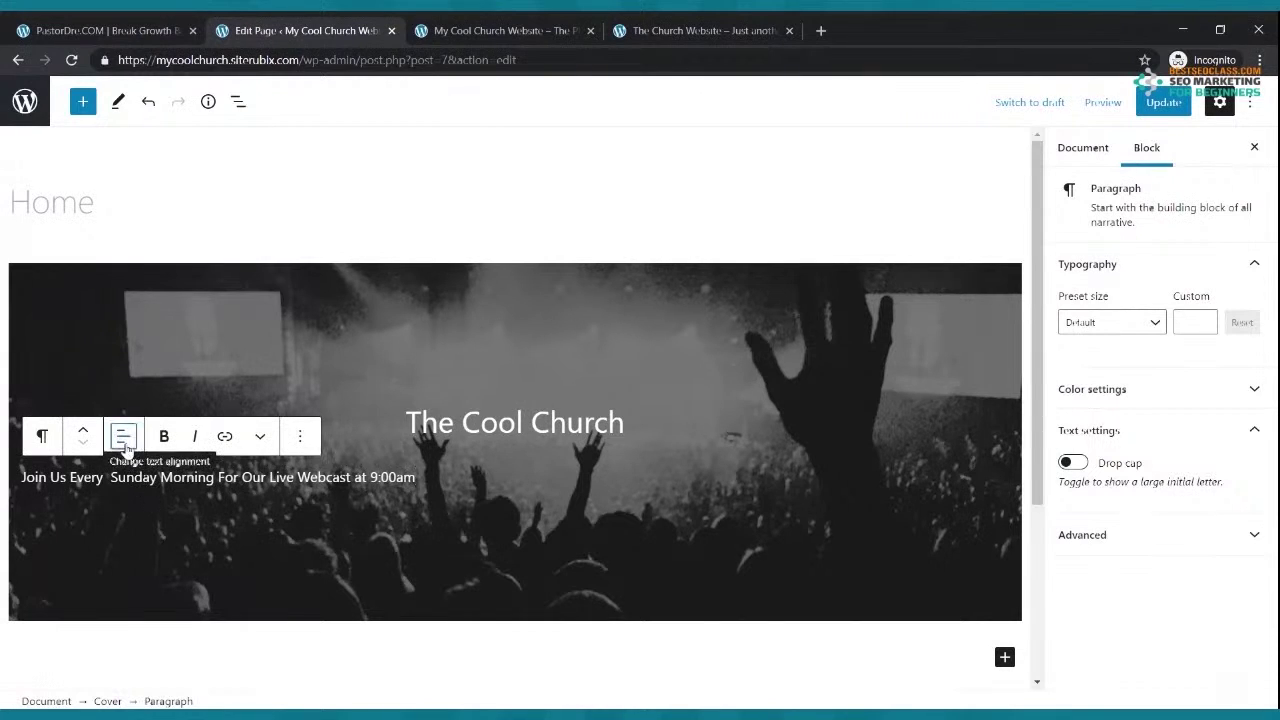
left_click(123, 437)
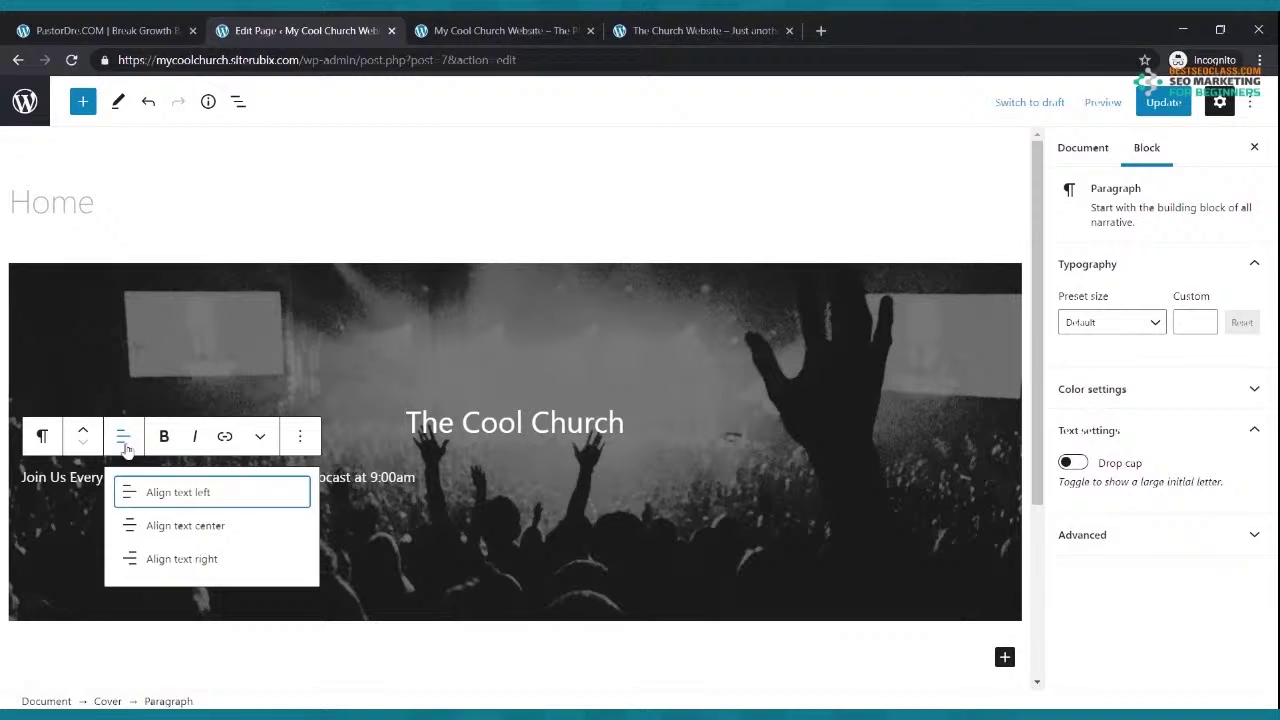
left_click(171, 528)
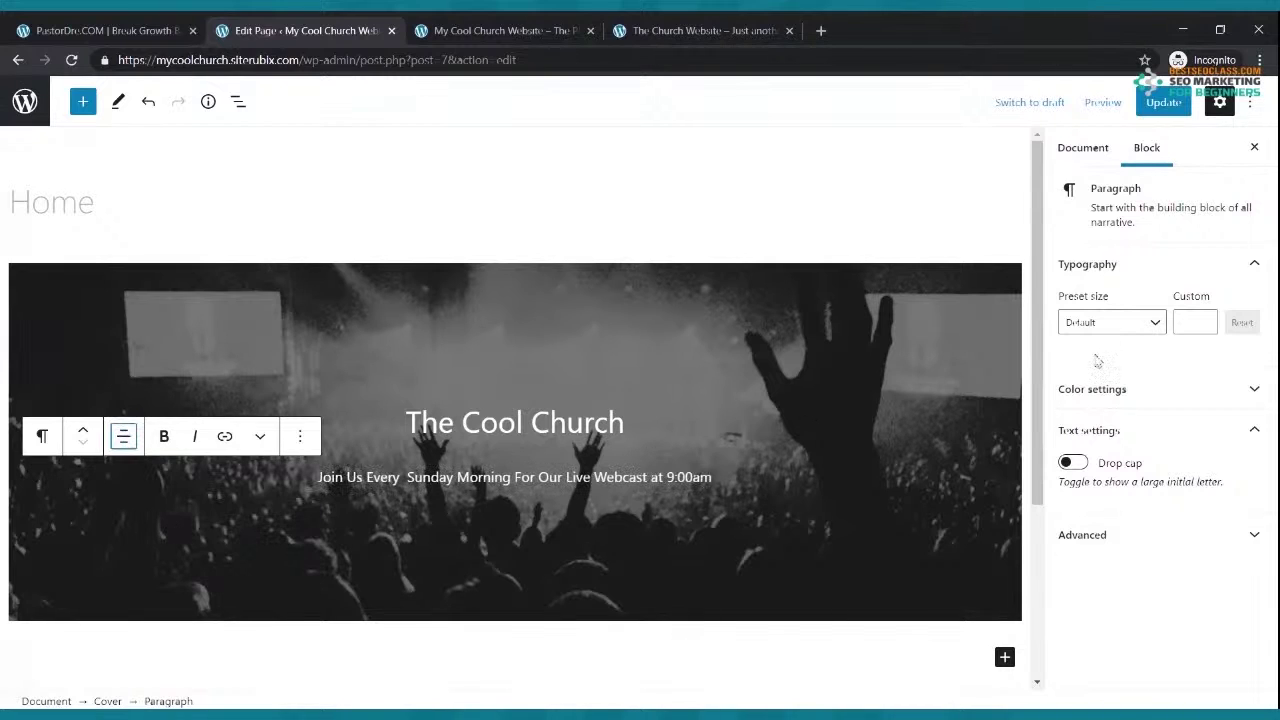
Update the Home page with the webcast line, and compare the reloaded live site with the example before returning to the editor
left_click(1180, 112)
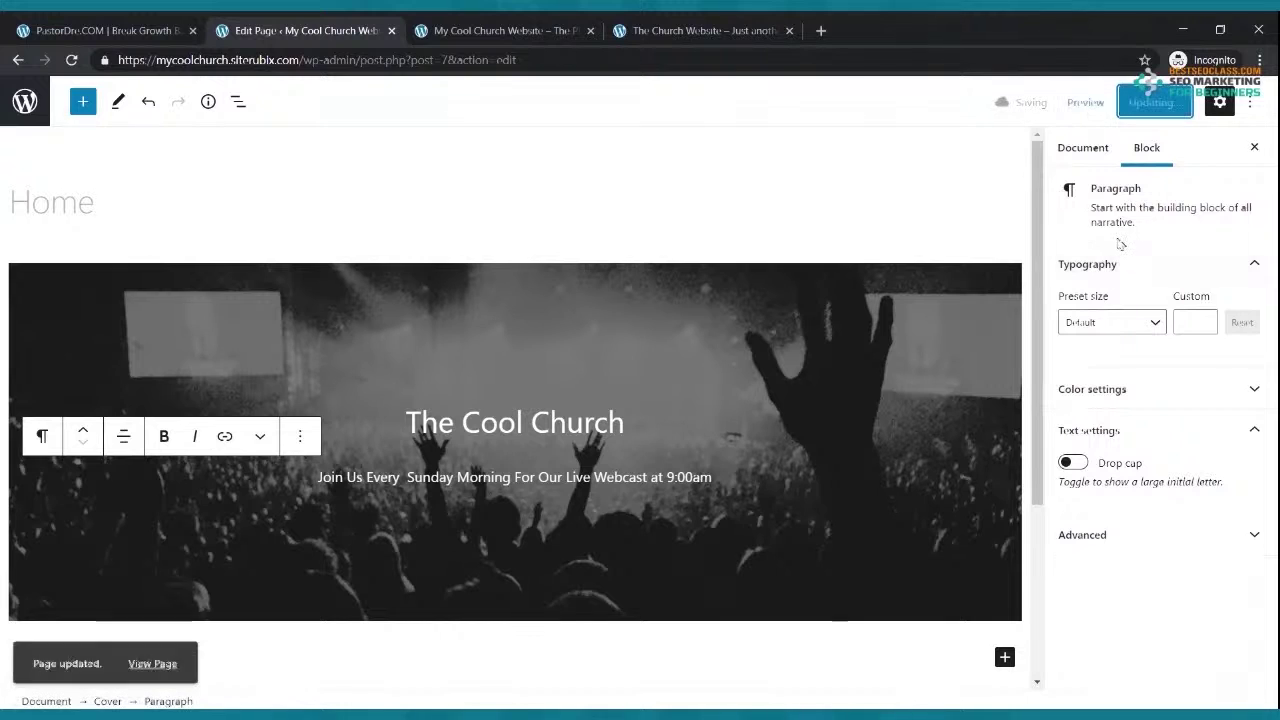
left_click(525, 32)
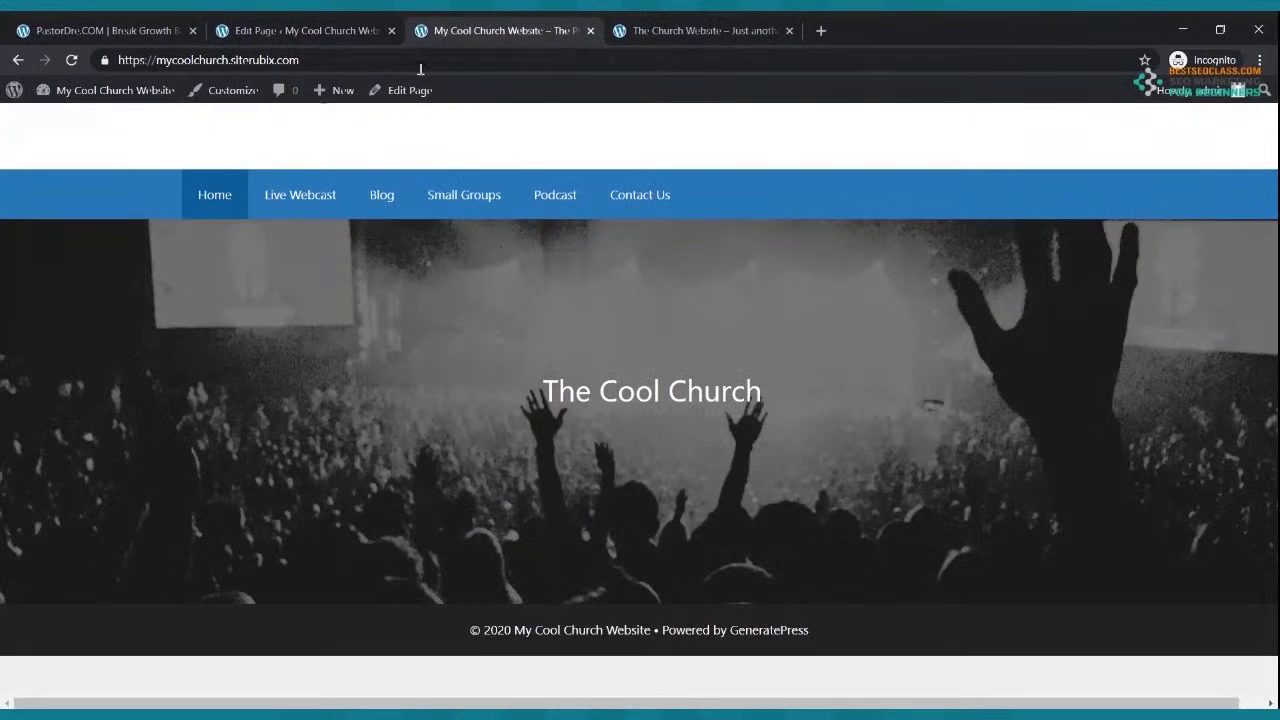
left_click(71, 61)
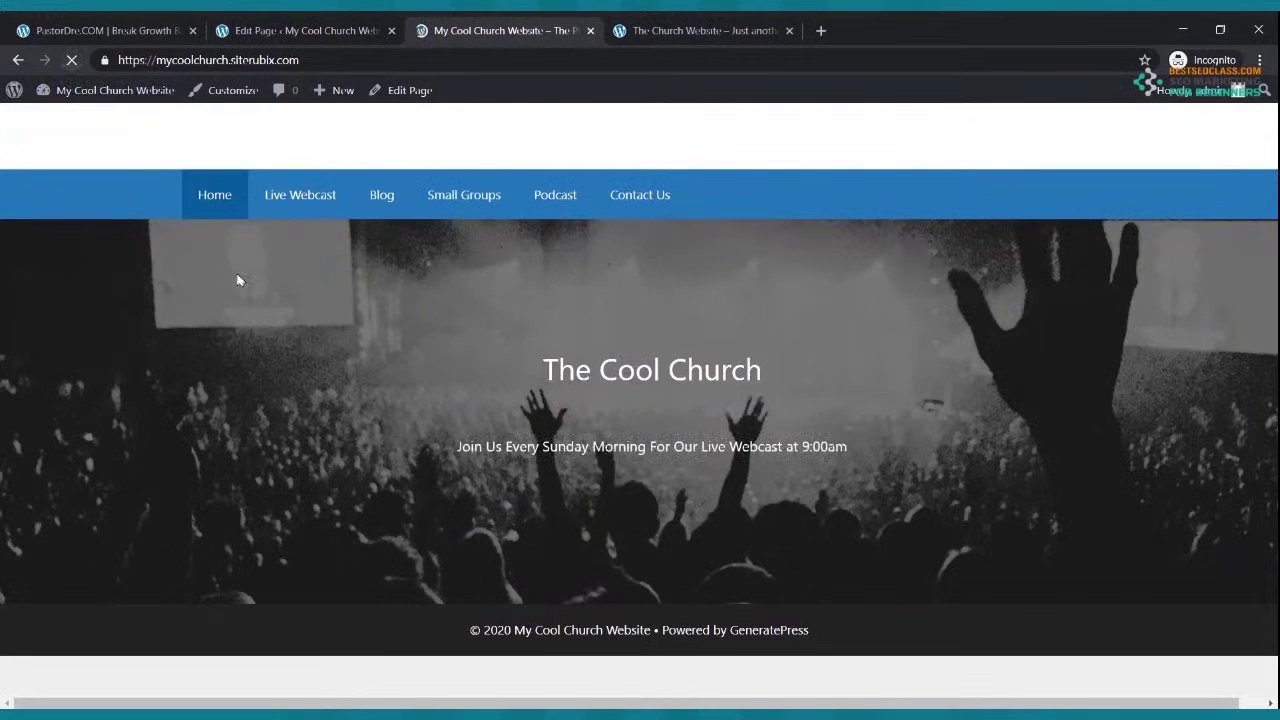
left_click(694, 28)
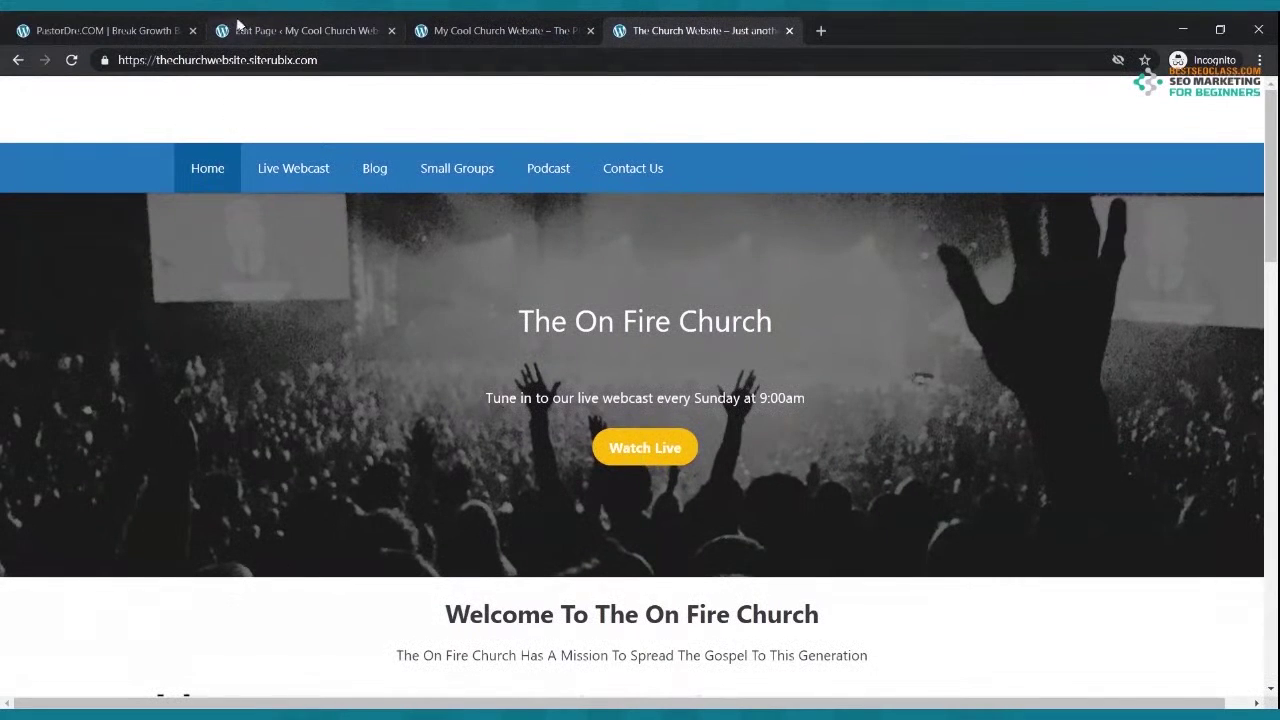
left_click(246, 30)
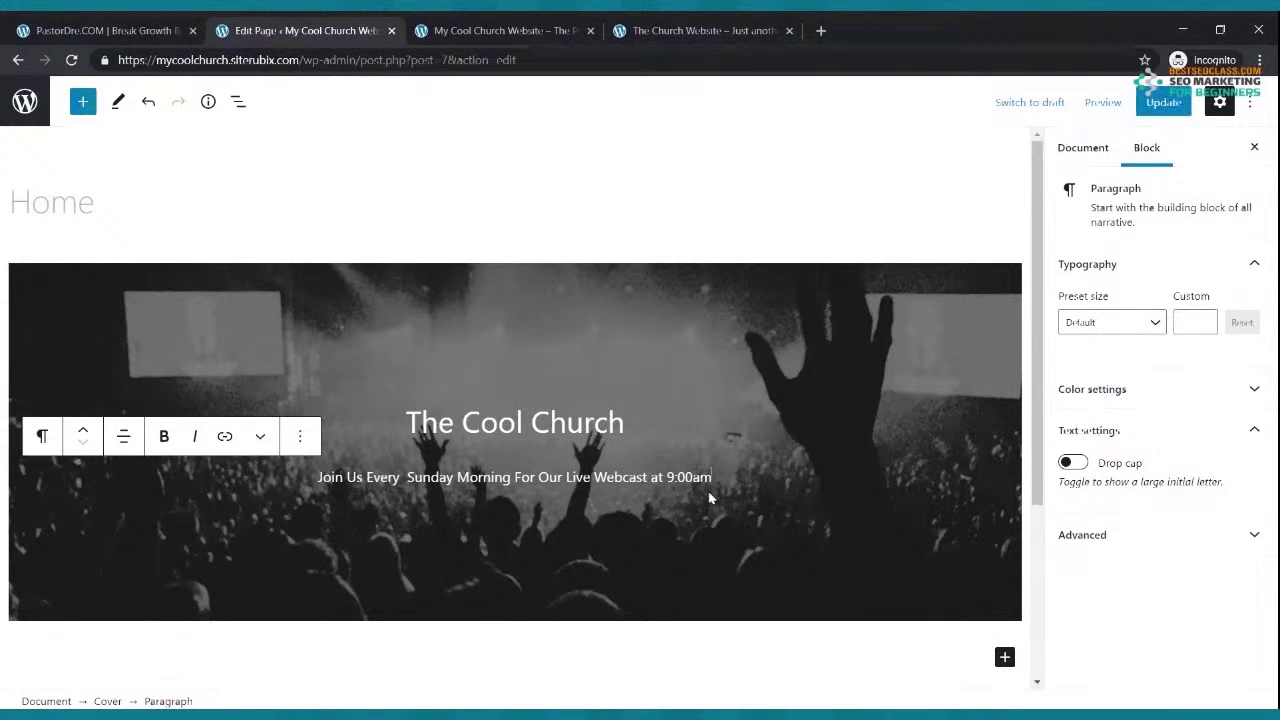
Insert a Buttons block below the webcast line in the cover and label its button "Watch Now"
key("Return")
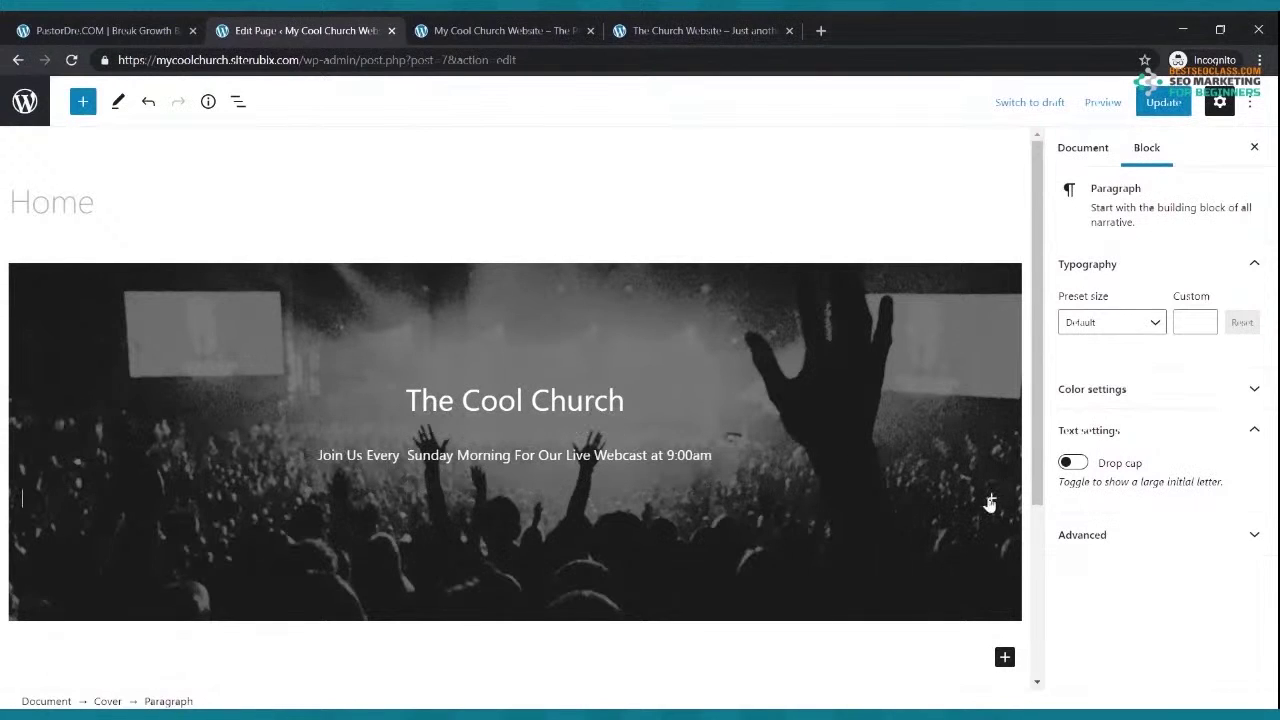
left_click(990, 500)
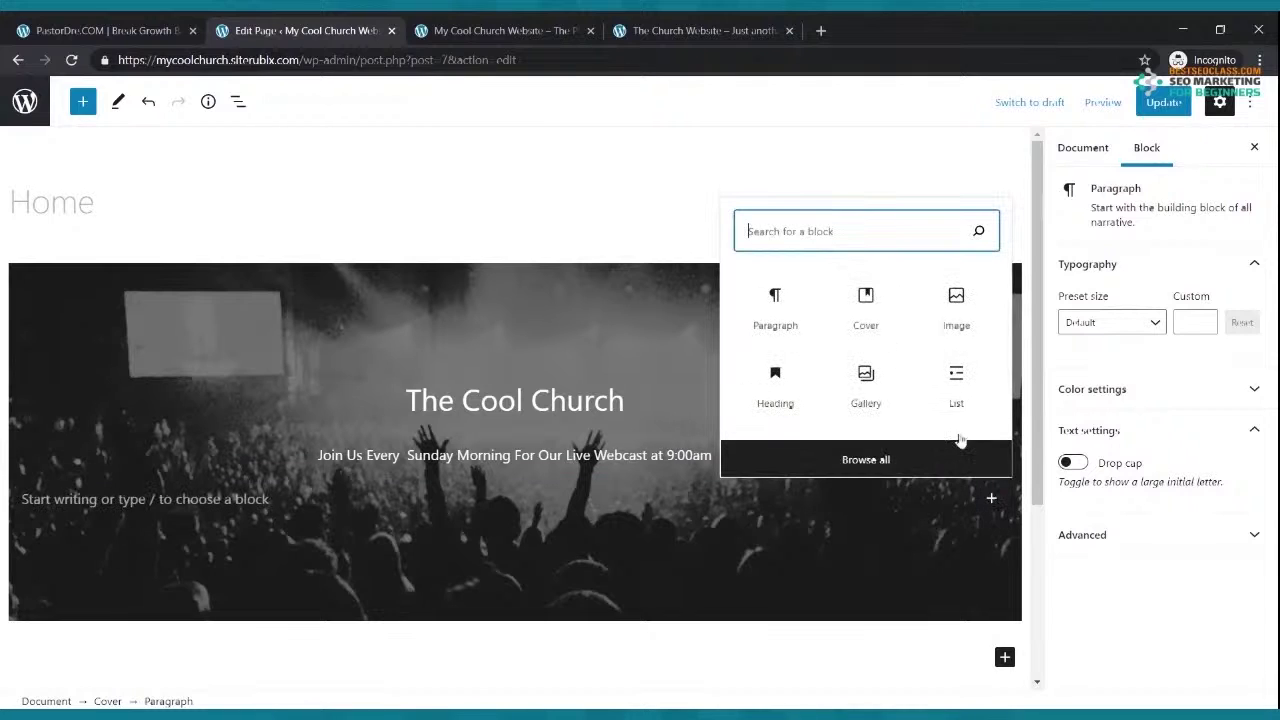
type("button")
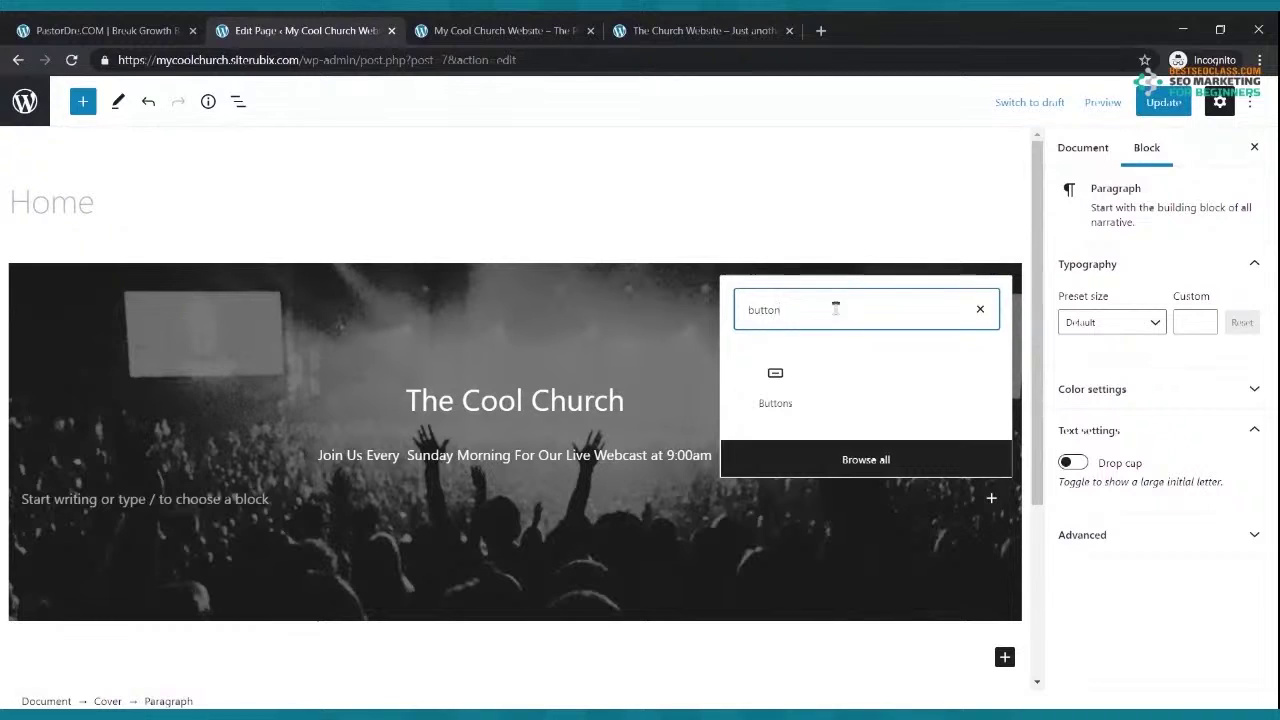
left_click(785, 390)
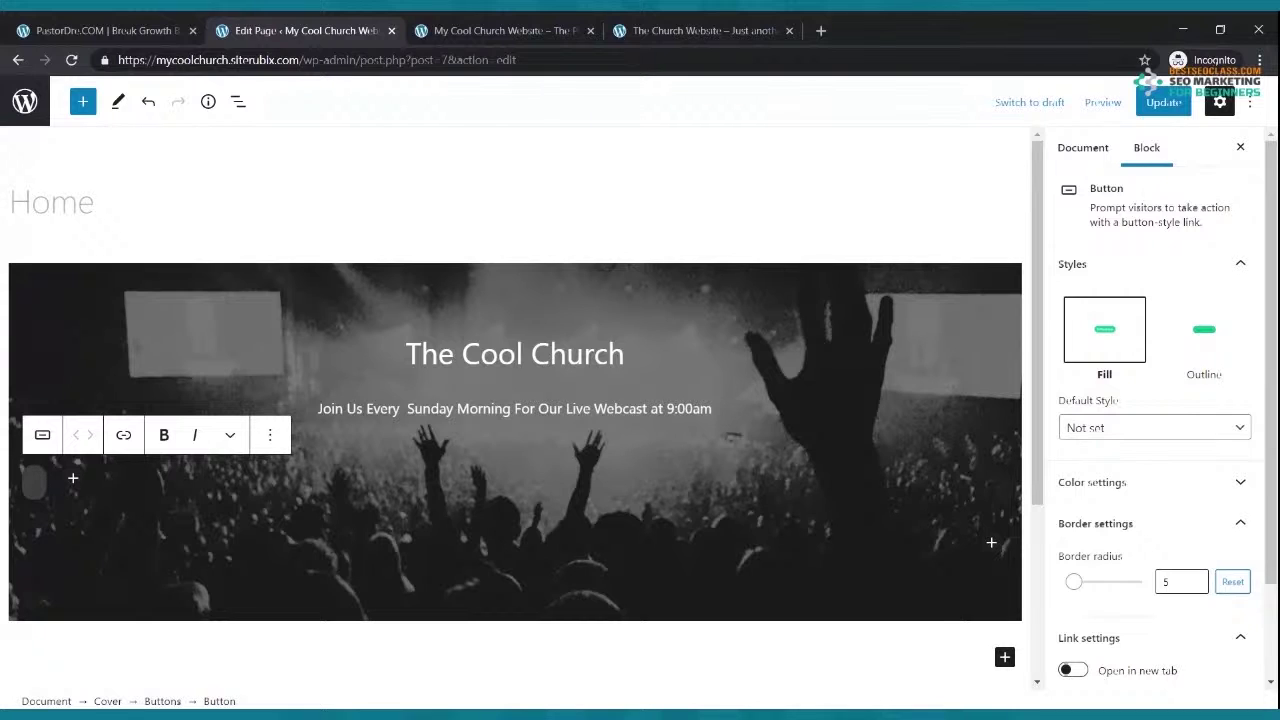
type("Watch Now")
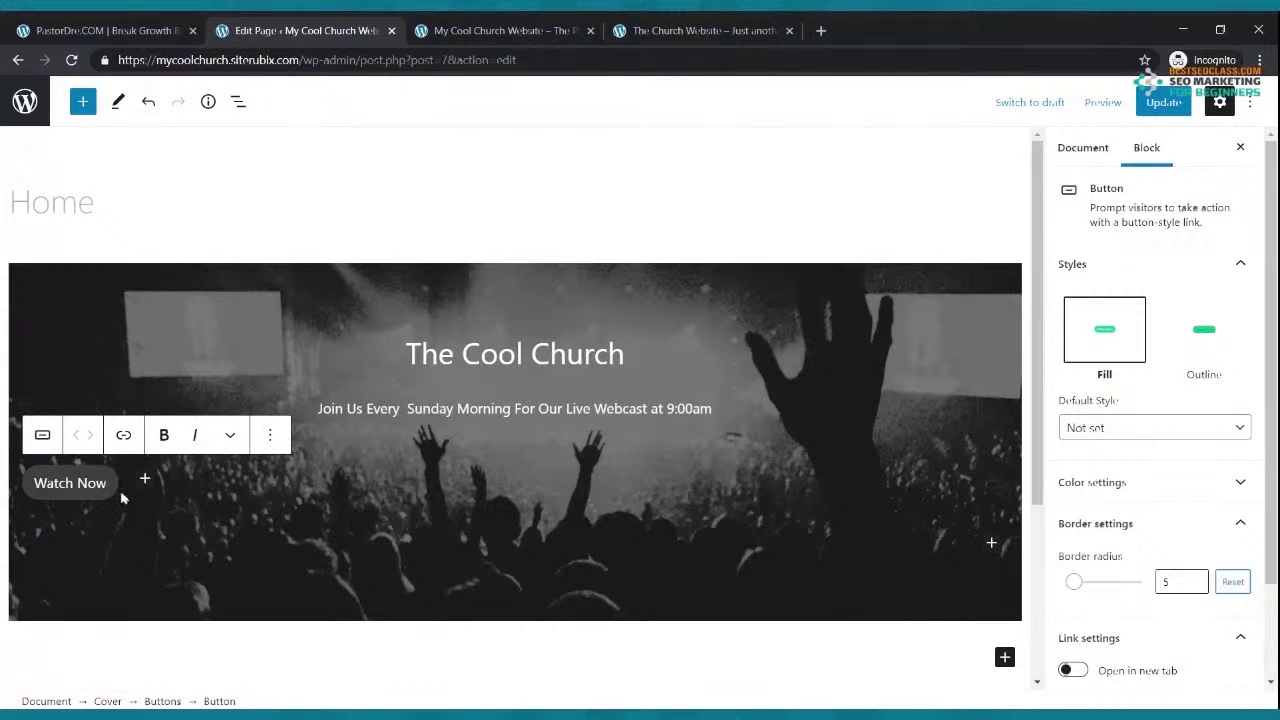
Align the Buttons block containing "Watch Now" to the center of the cover
left_click(123, 497)
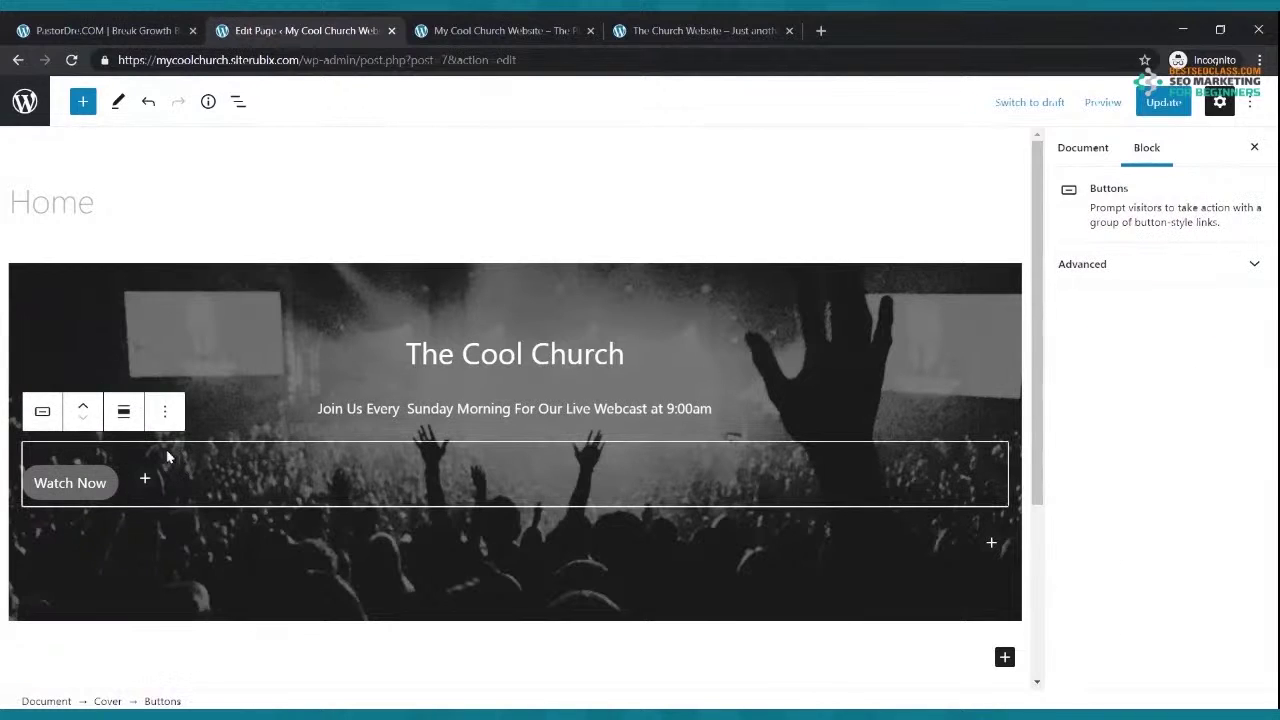
left_click(123, 411)
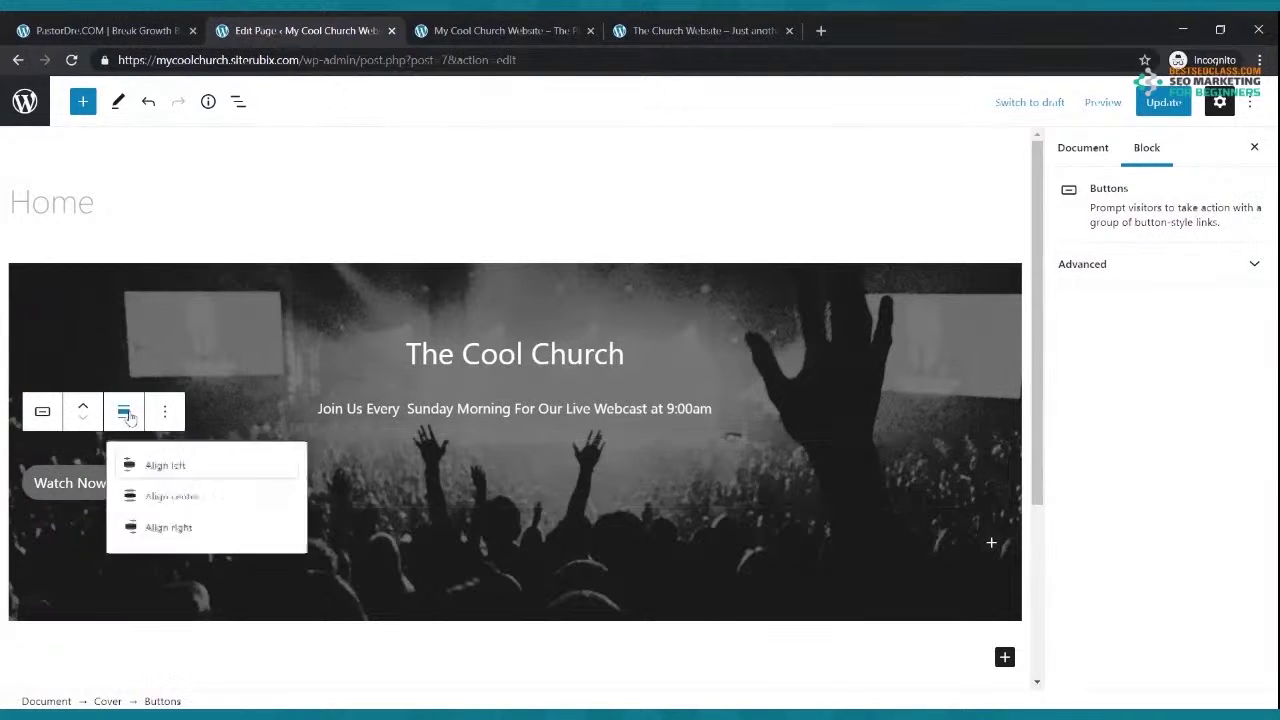
left_click(152, 501)
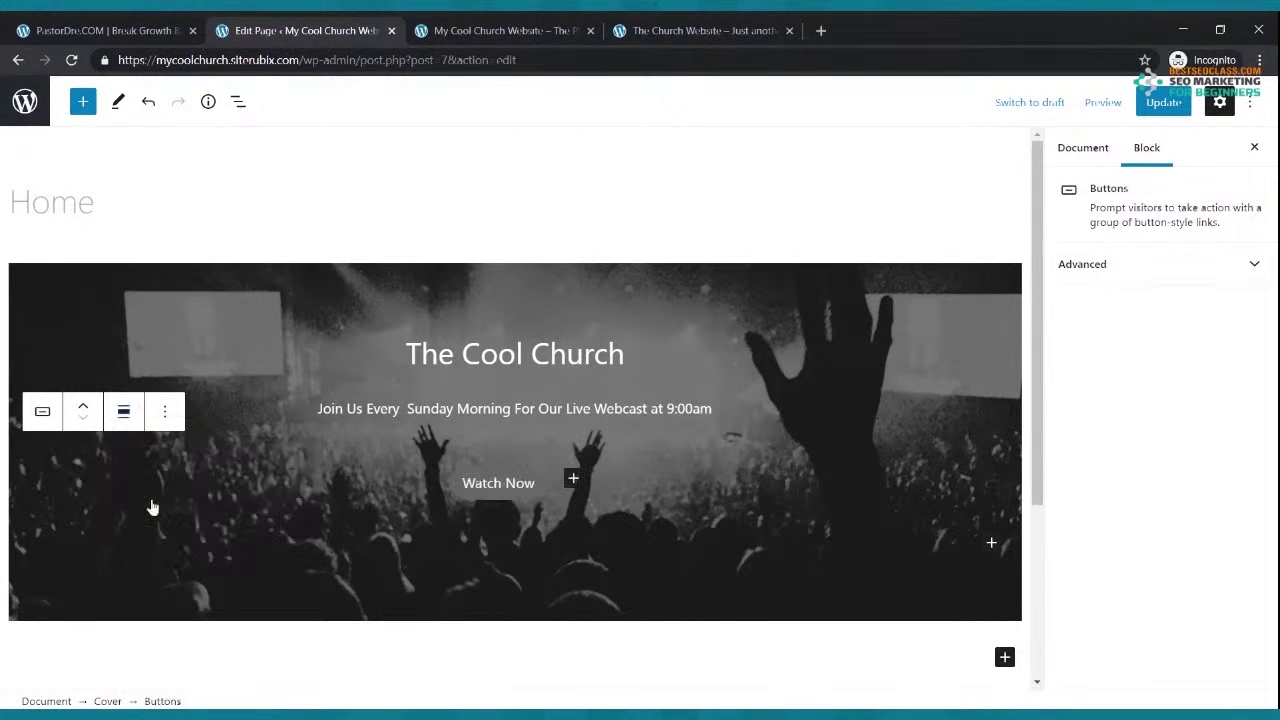
Give the "Watch Now" button white text and a solid yellow background
left_click(512, 480)
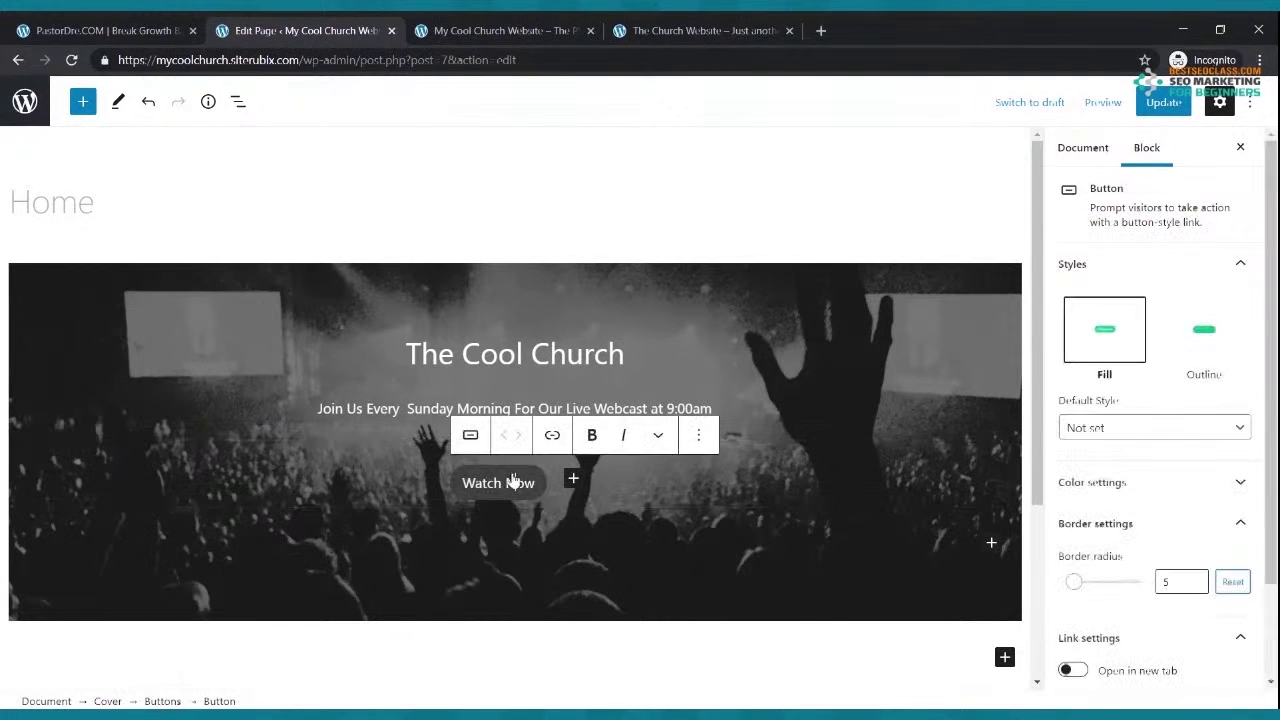
scroll(1189, 405, "down", 3)
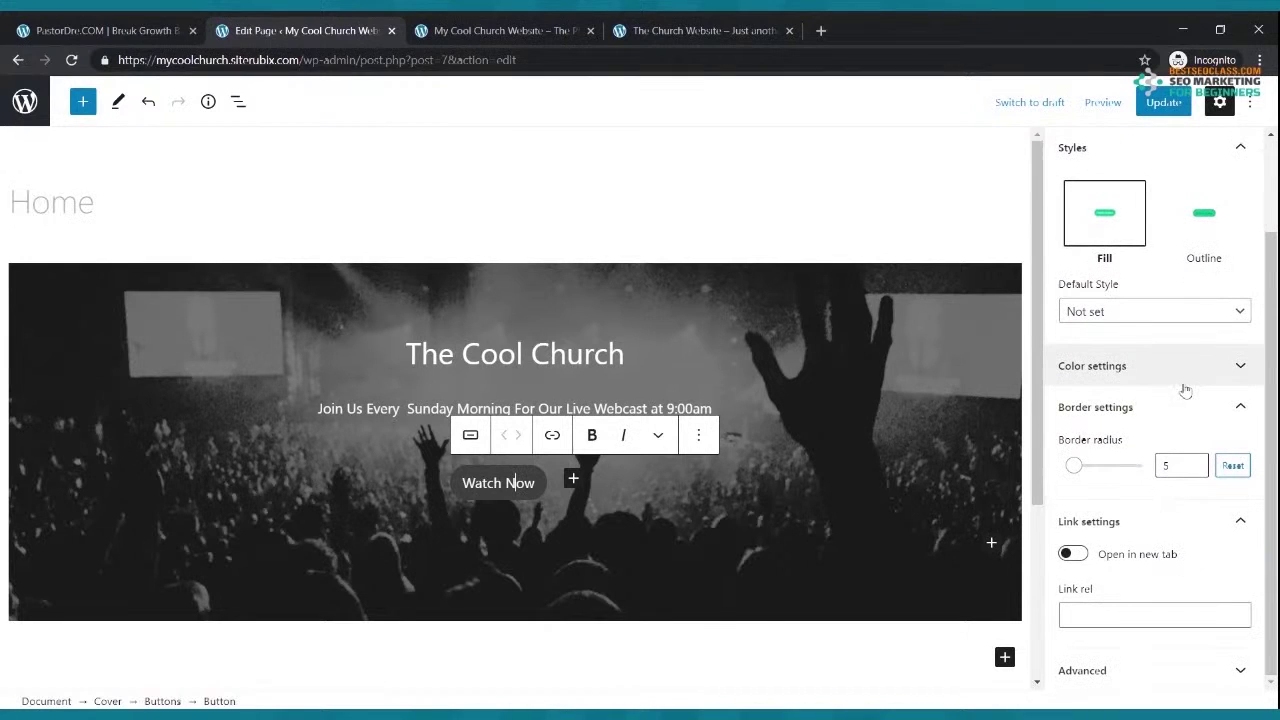
left_click(1178, 370)
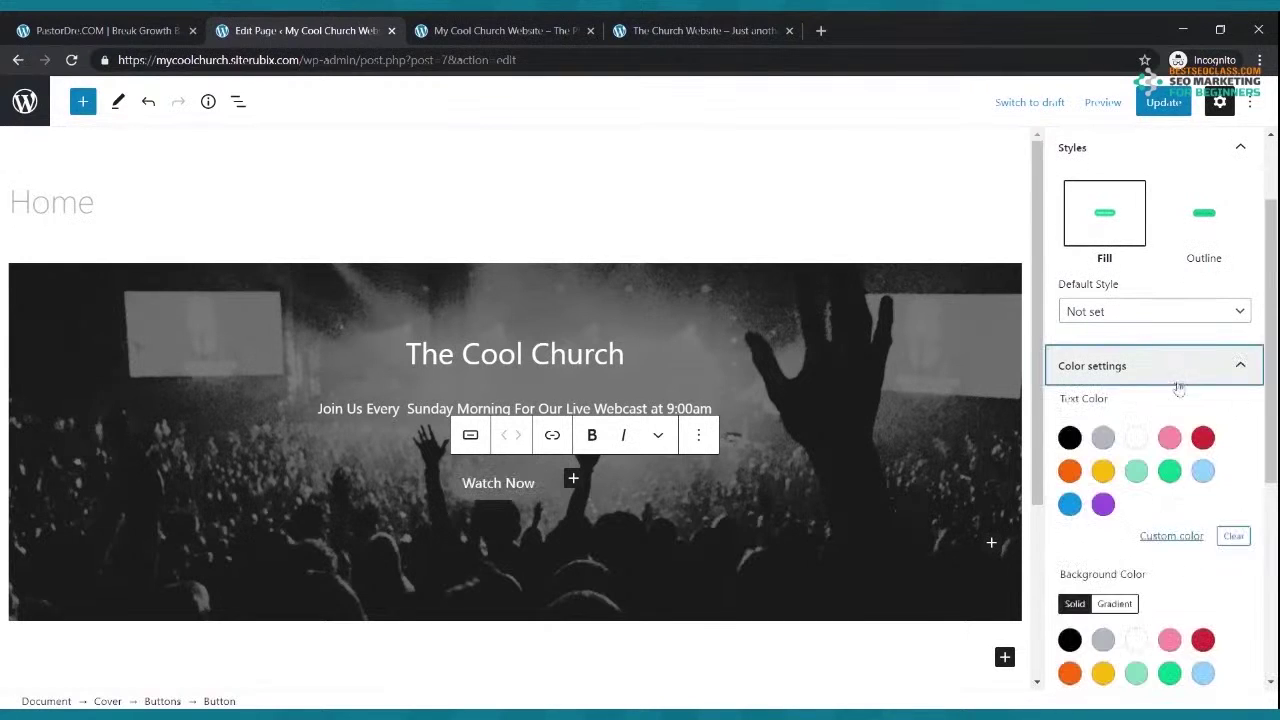
left_click(1135, 439)
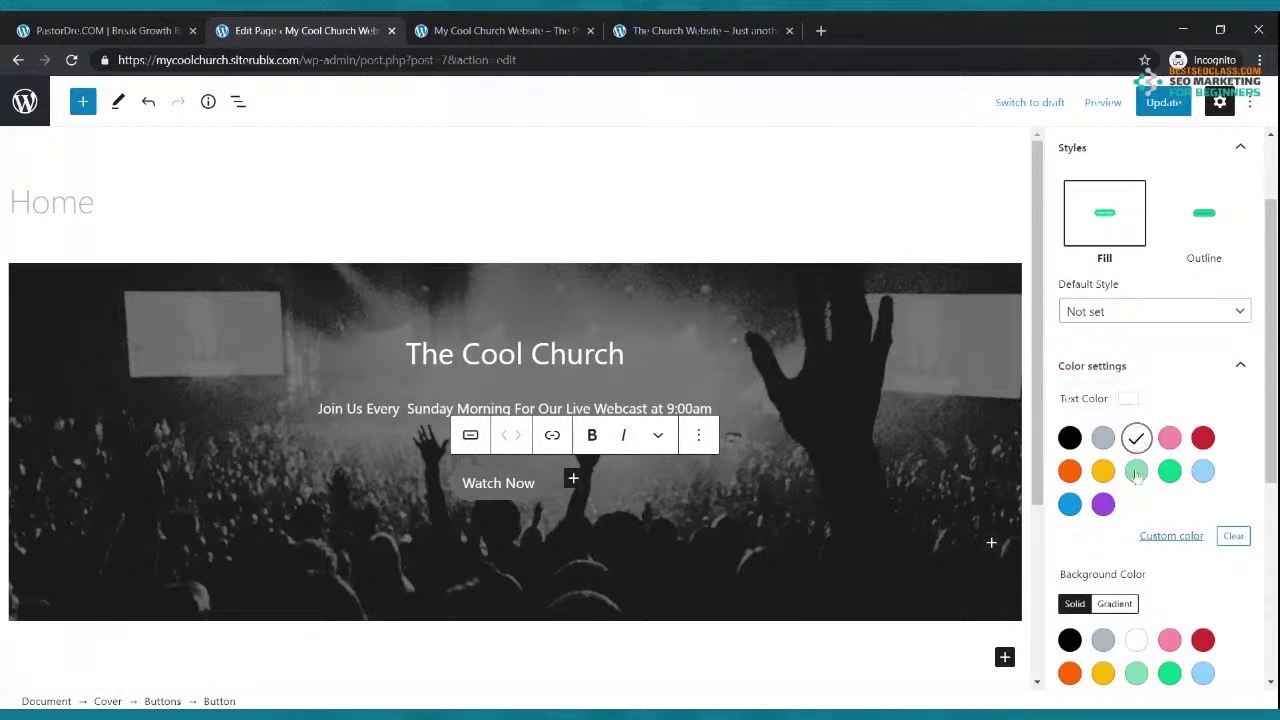
left_click(1103, 673)
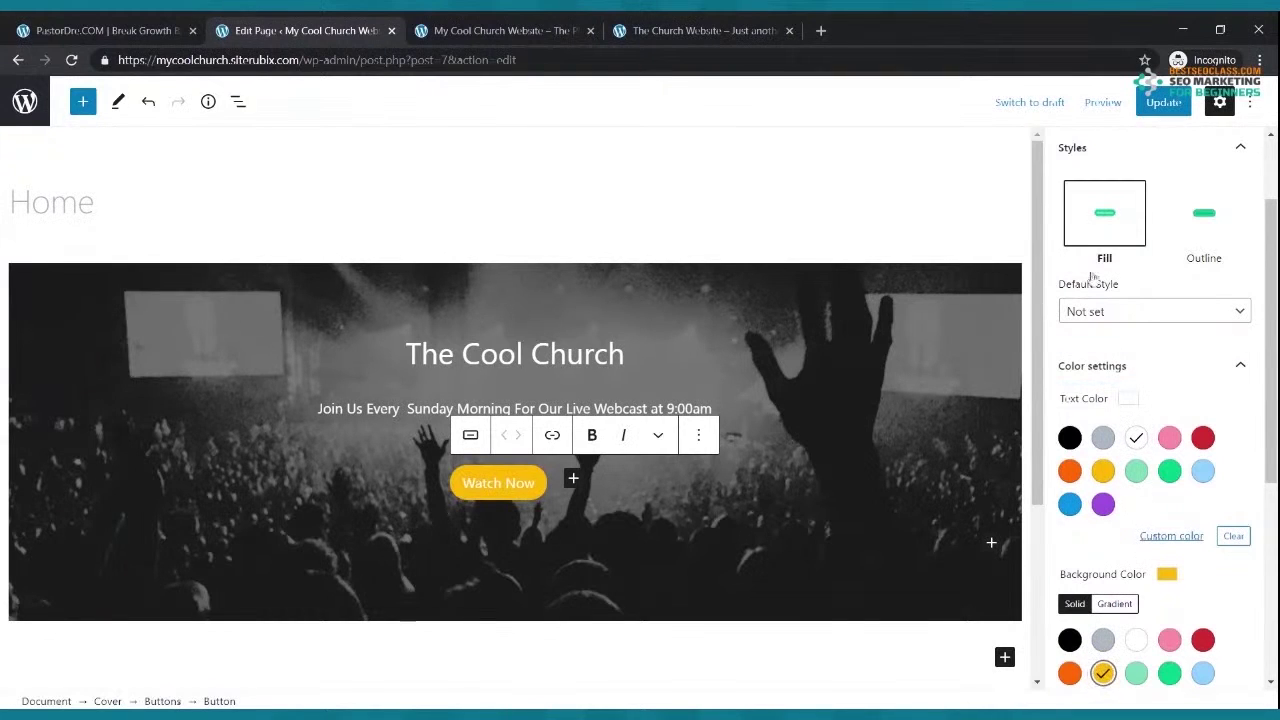
Update the Home page with the styled button and reload the live site to check the banner
left_click(1160, 102)
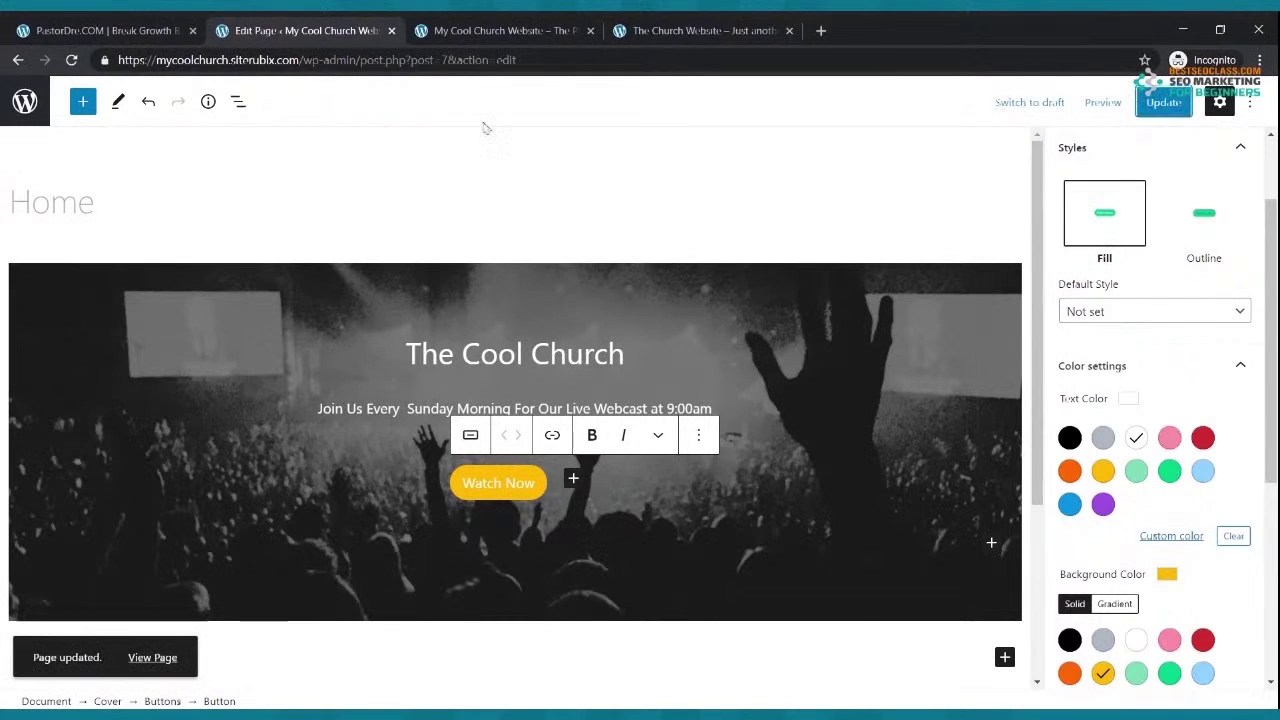
left_click(503, 32)
mouse_move(37, 103)
left_click(71, 60)
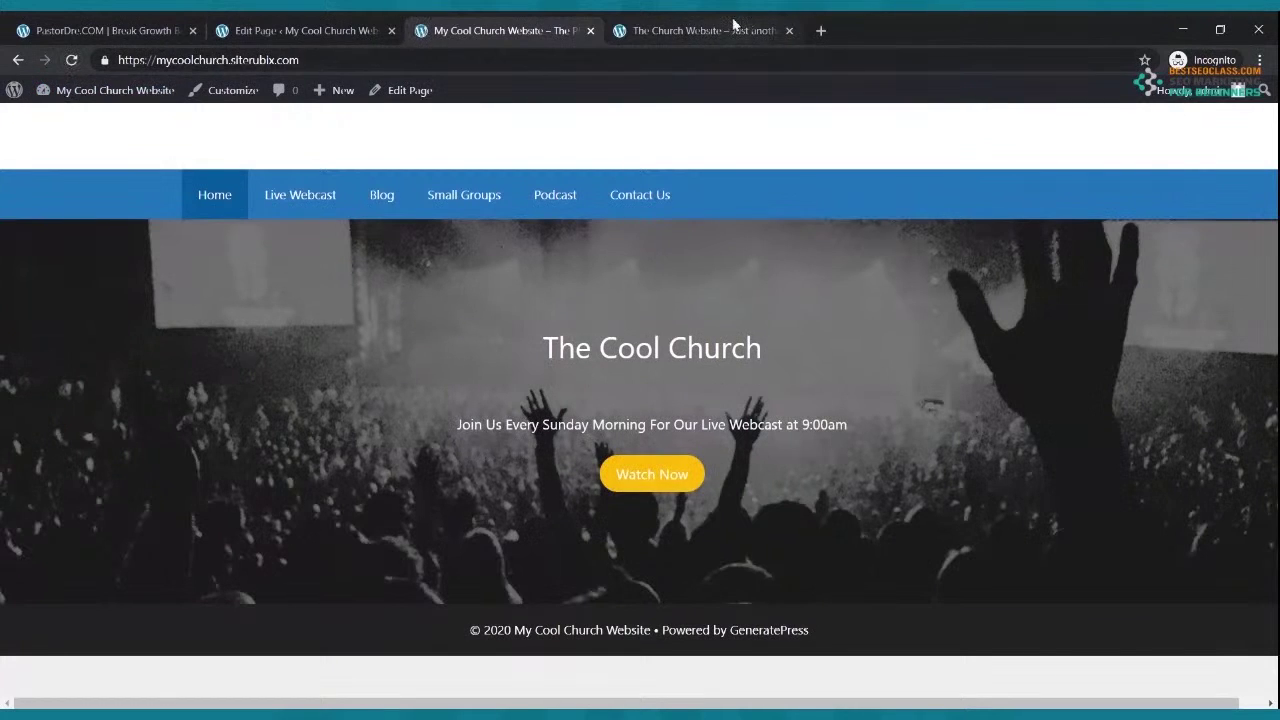
Compare the banner with the example site and make the "Watch Now" button label bold
left_click(733, 25)
left_click(510, 38)
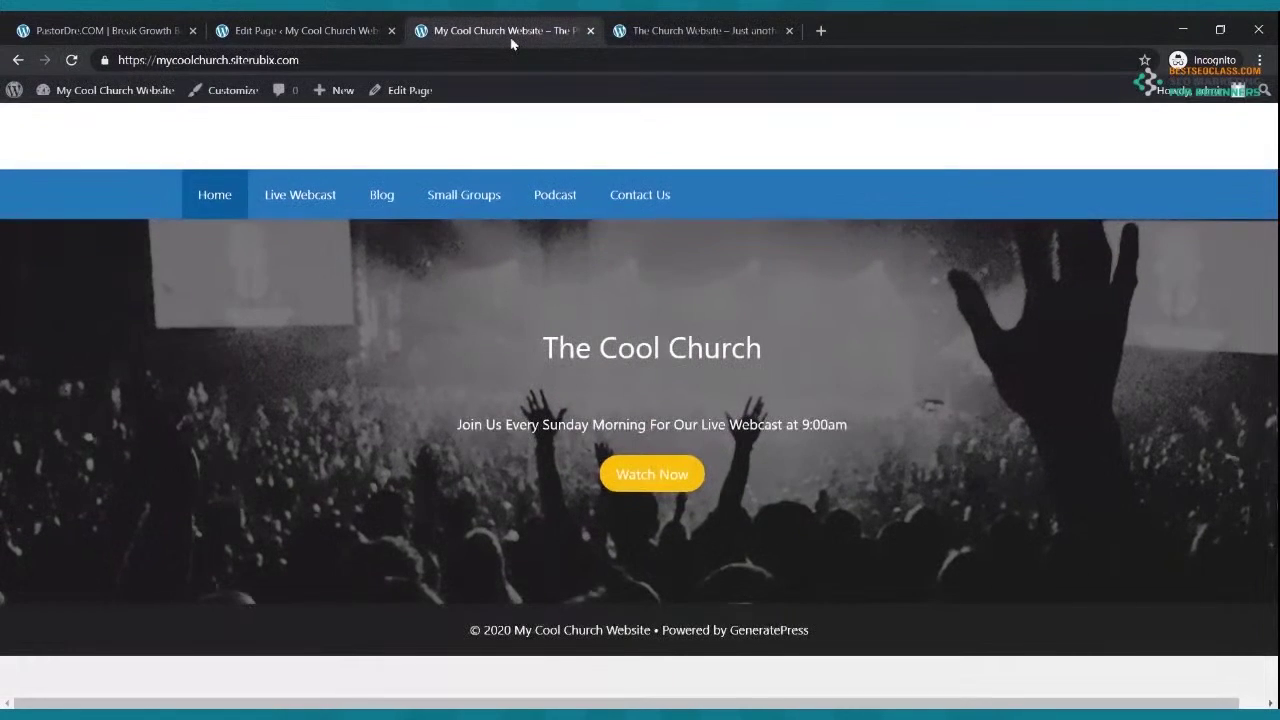
left_click(705, 32)
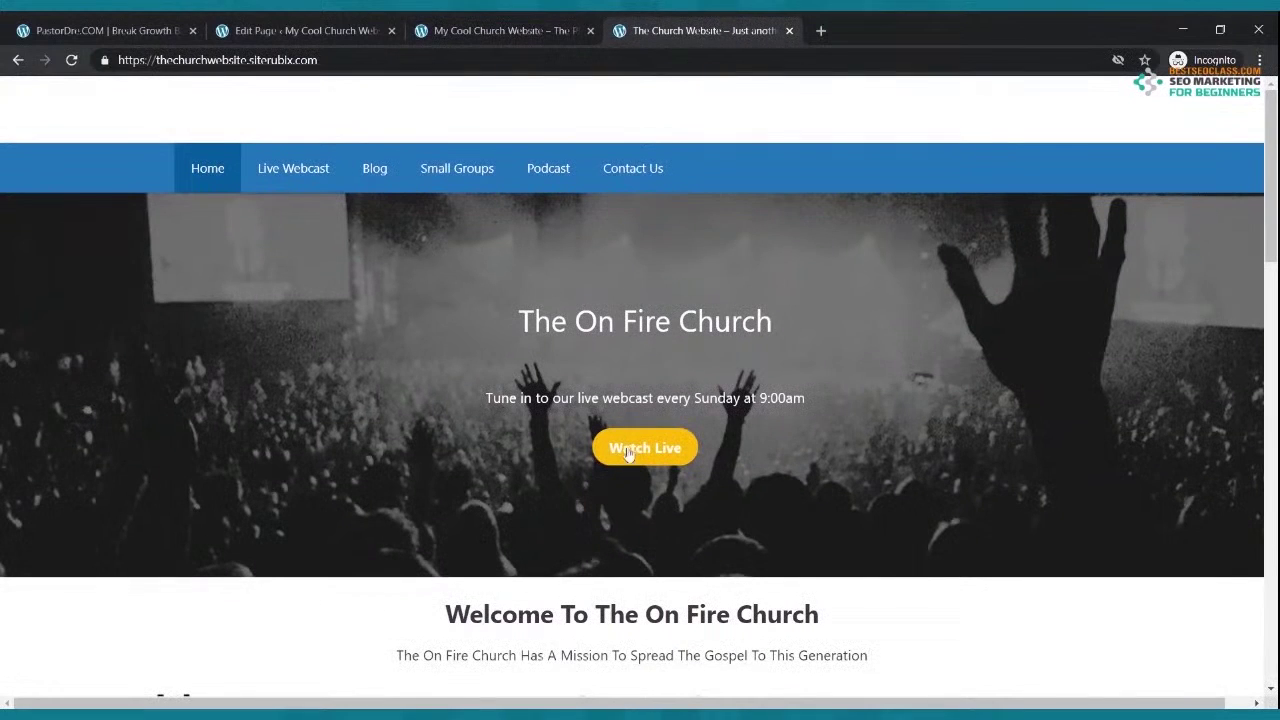
left_click(445, 30)
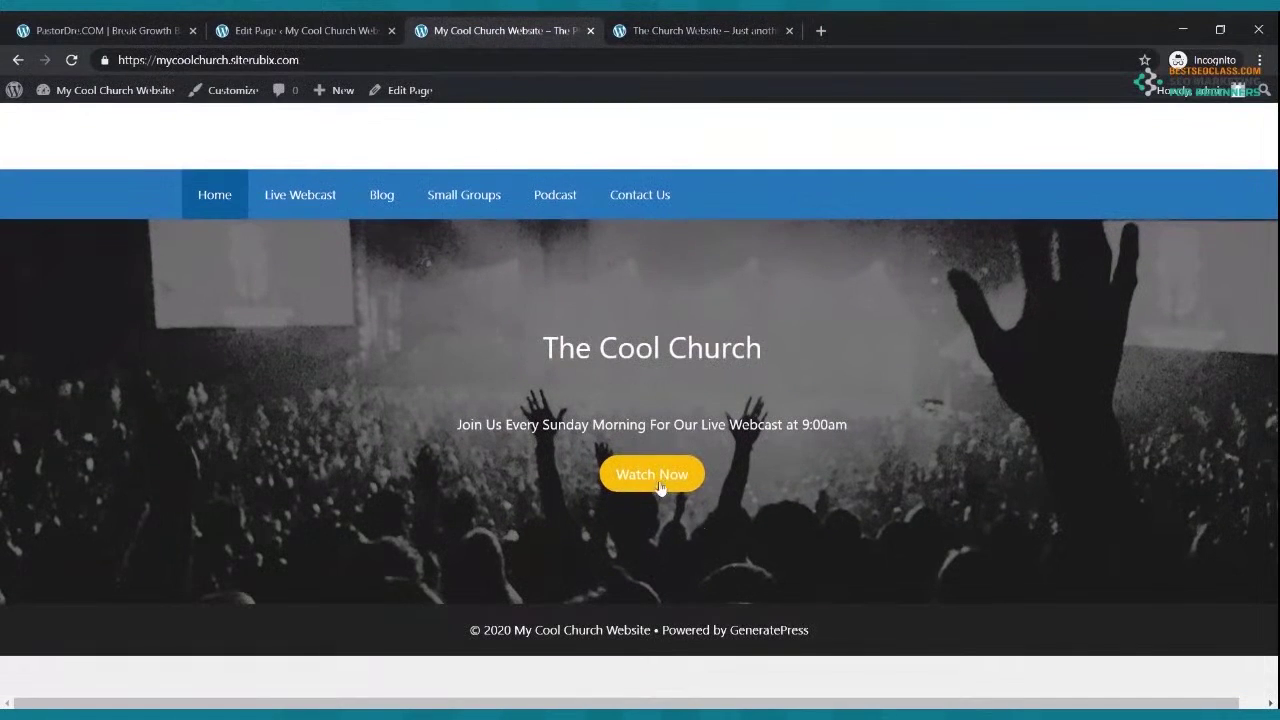
left_click(300, 30)
left_click_drag(536, 487, 465, 492)
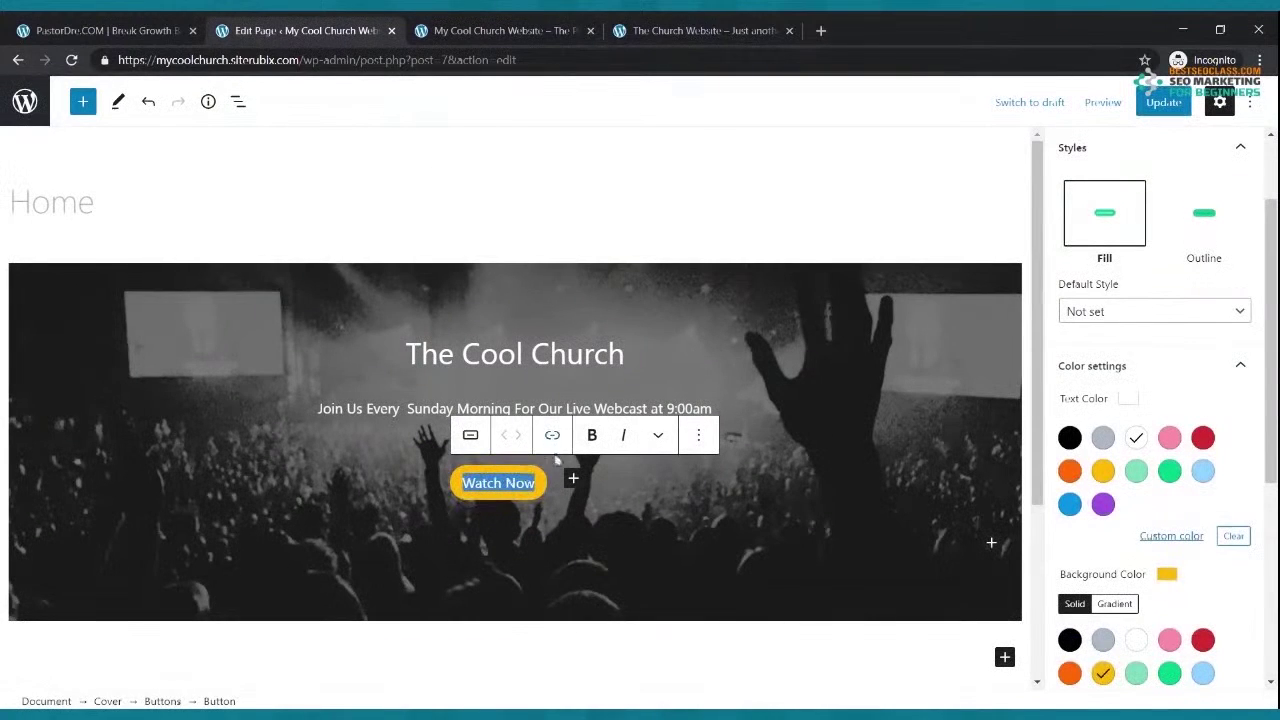
left_click(591, 435)
Update the Home page and reload the live site to compare the bold button label with the example site
left_click(1162, 102)
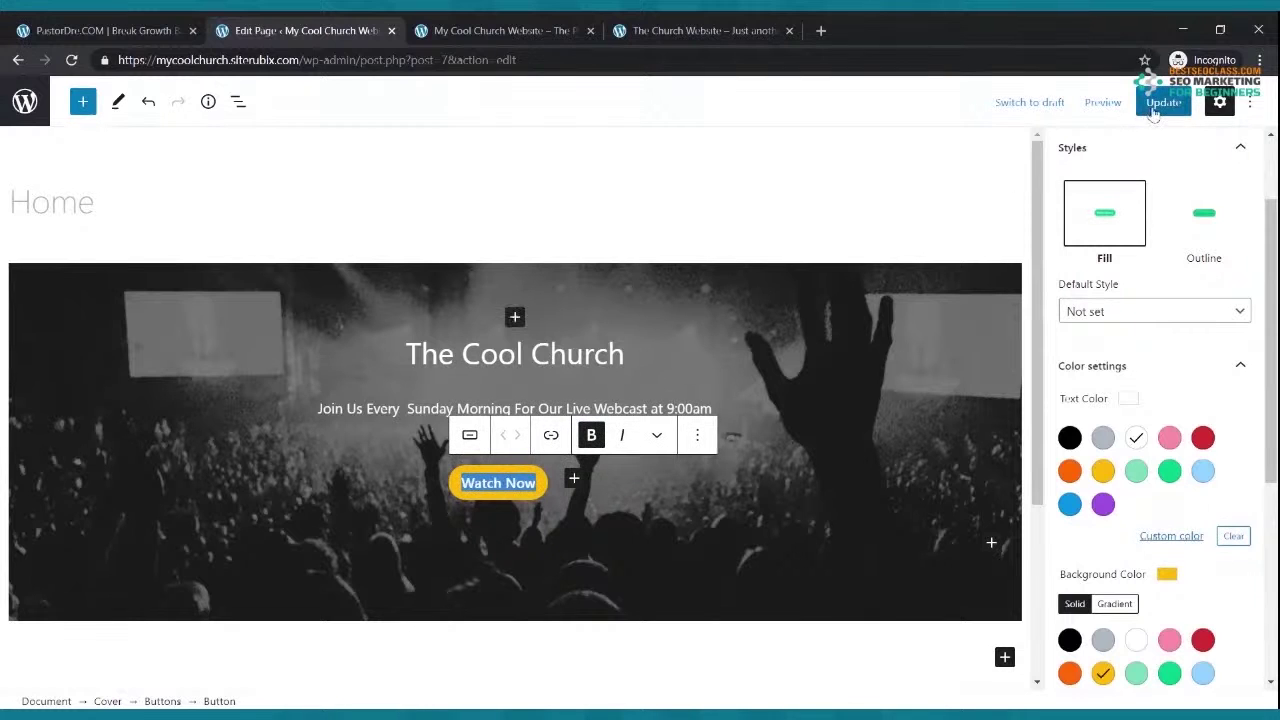
left_click(528, 38)
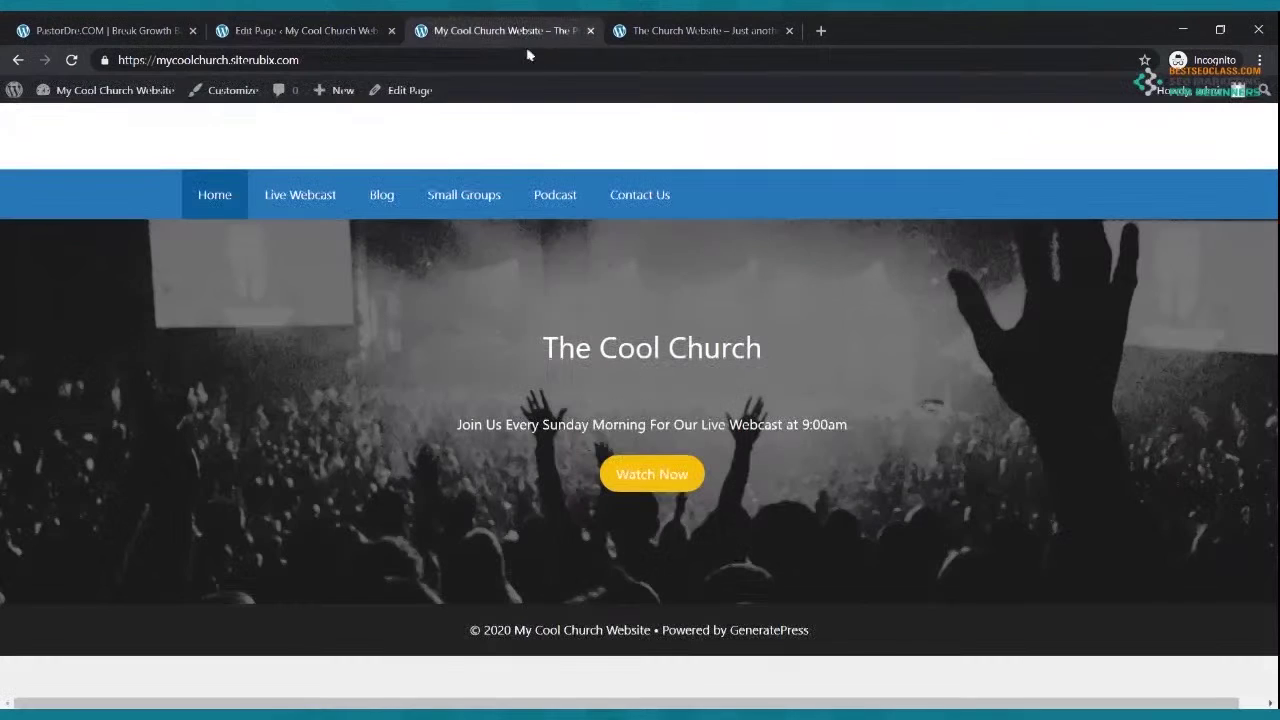
left_click(71, 60)
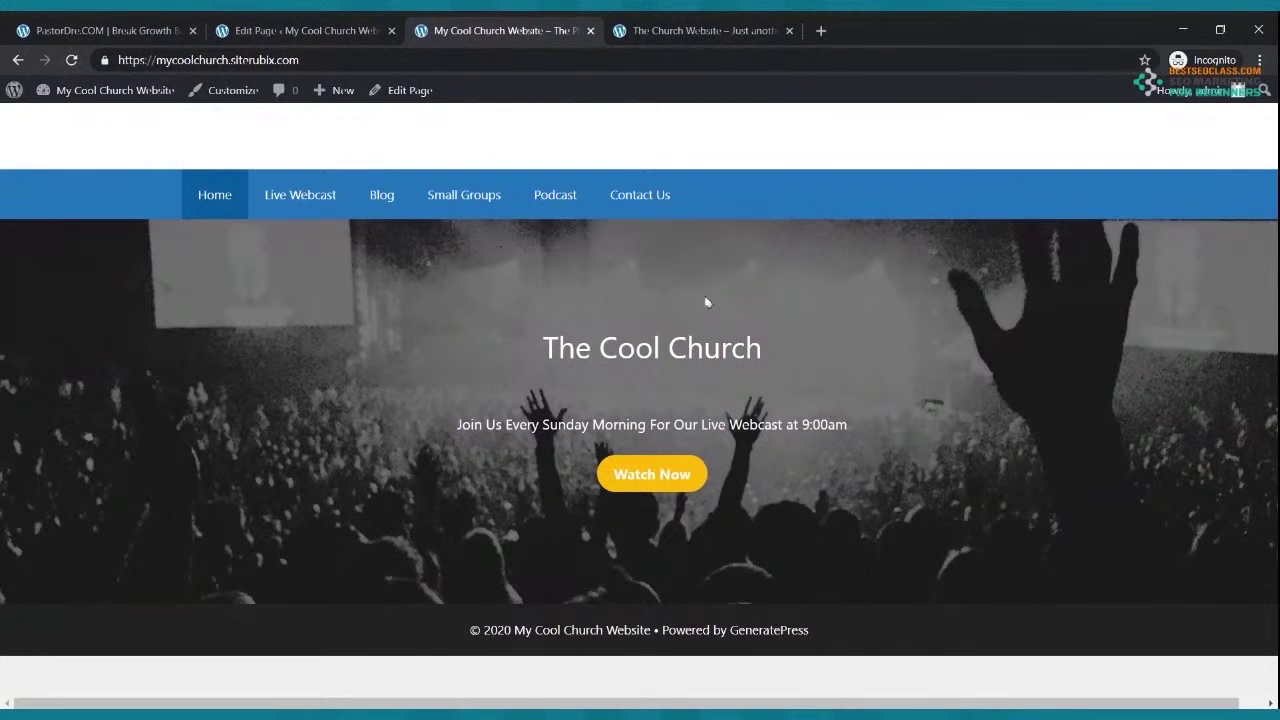
left_click(695, 38)
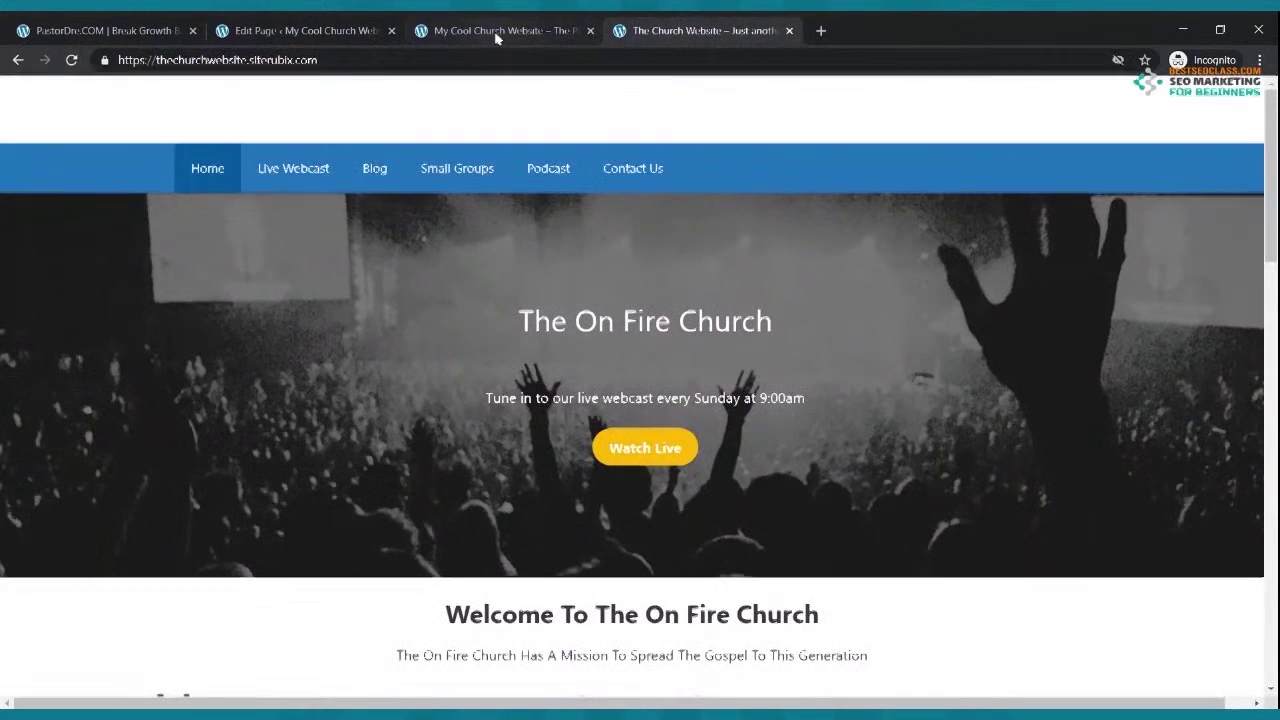
left_click(532, 40)
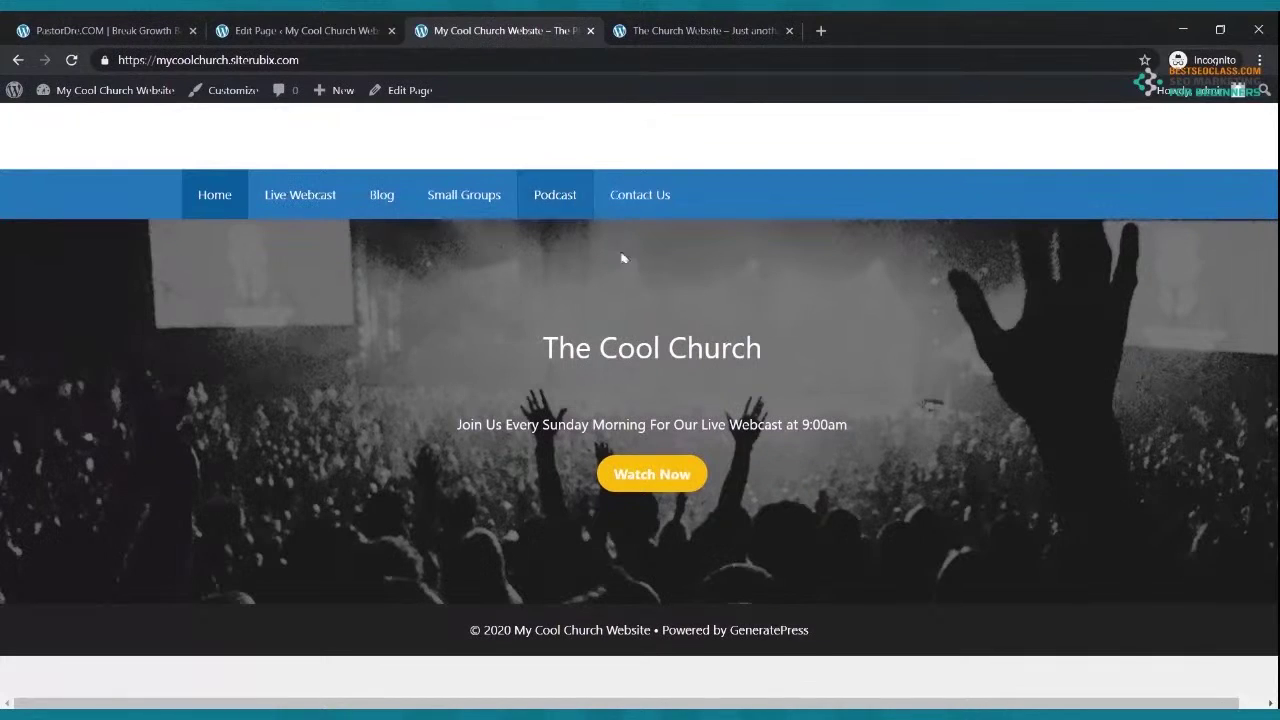
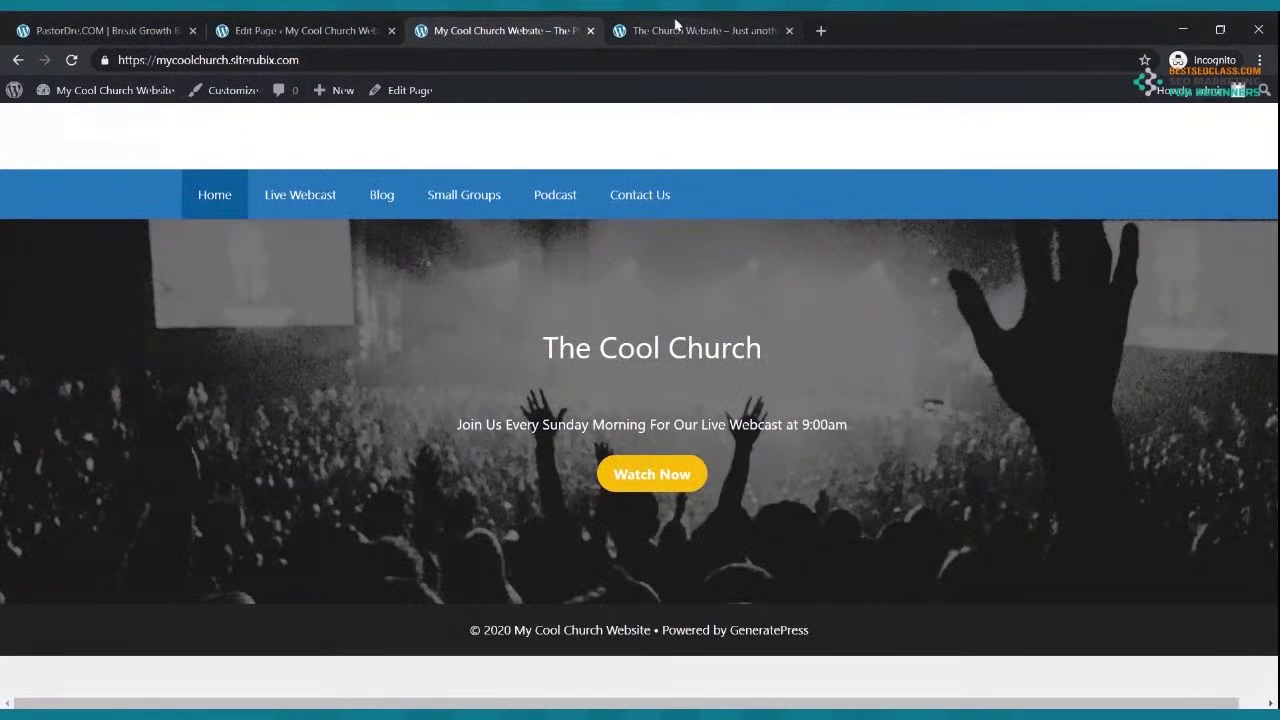
Review the example site's section below its banner, update the Home page again and reopen it in the block editor
left_click(676, 26)
scroll(736, 287, "down", 3)
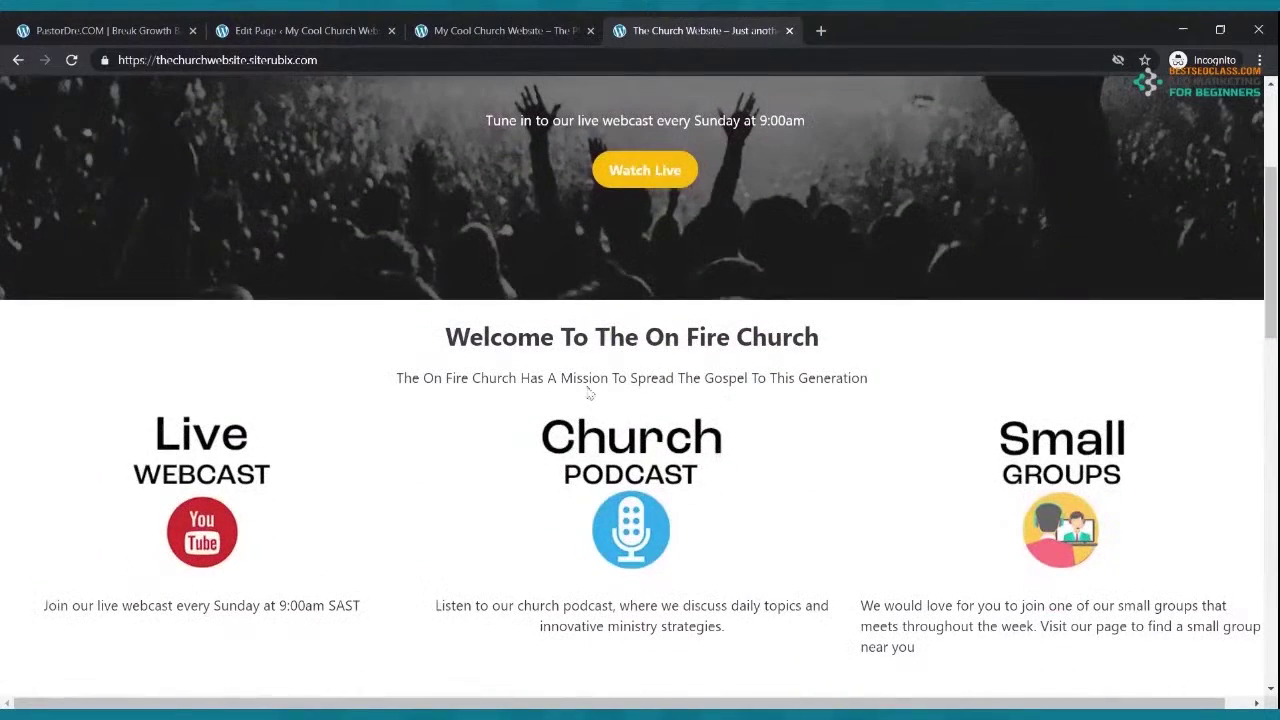
scroll(503, 331, "up", 3)
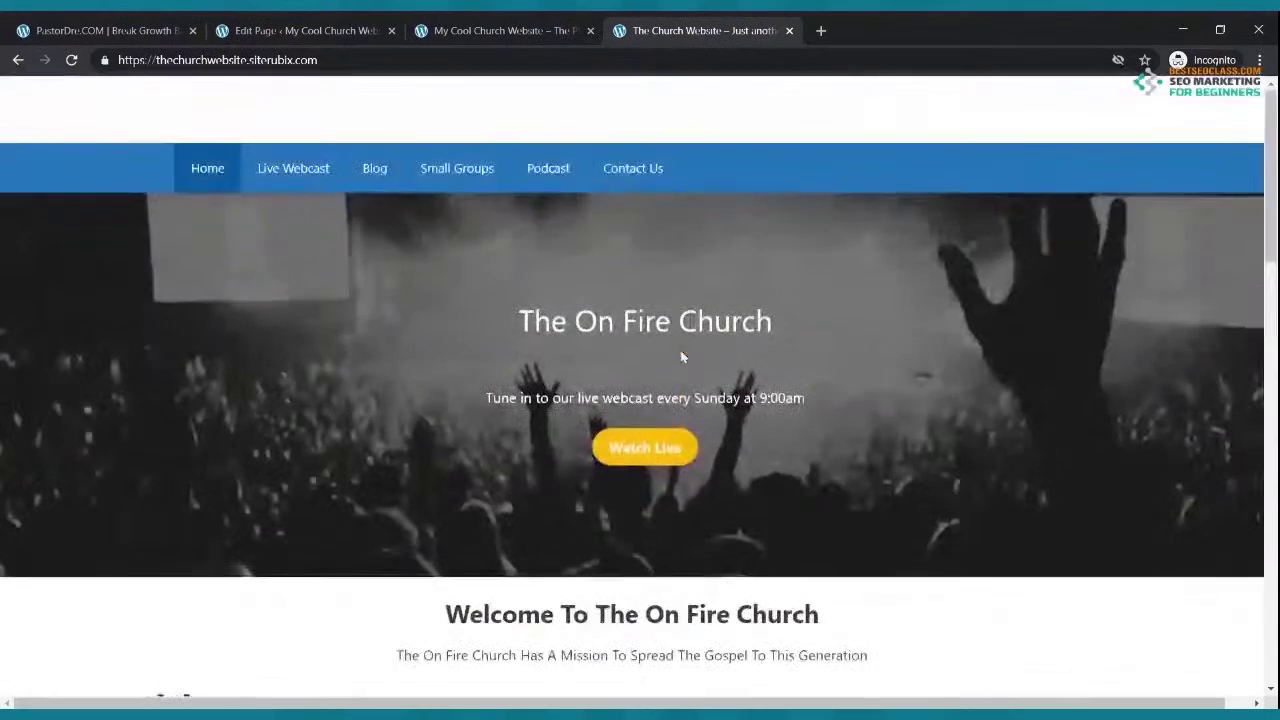
left_click(460, 27)
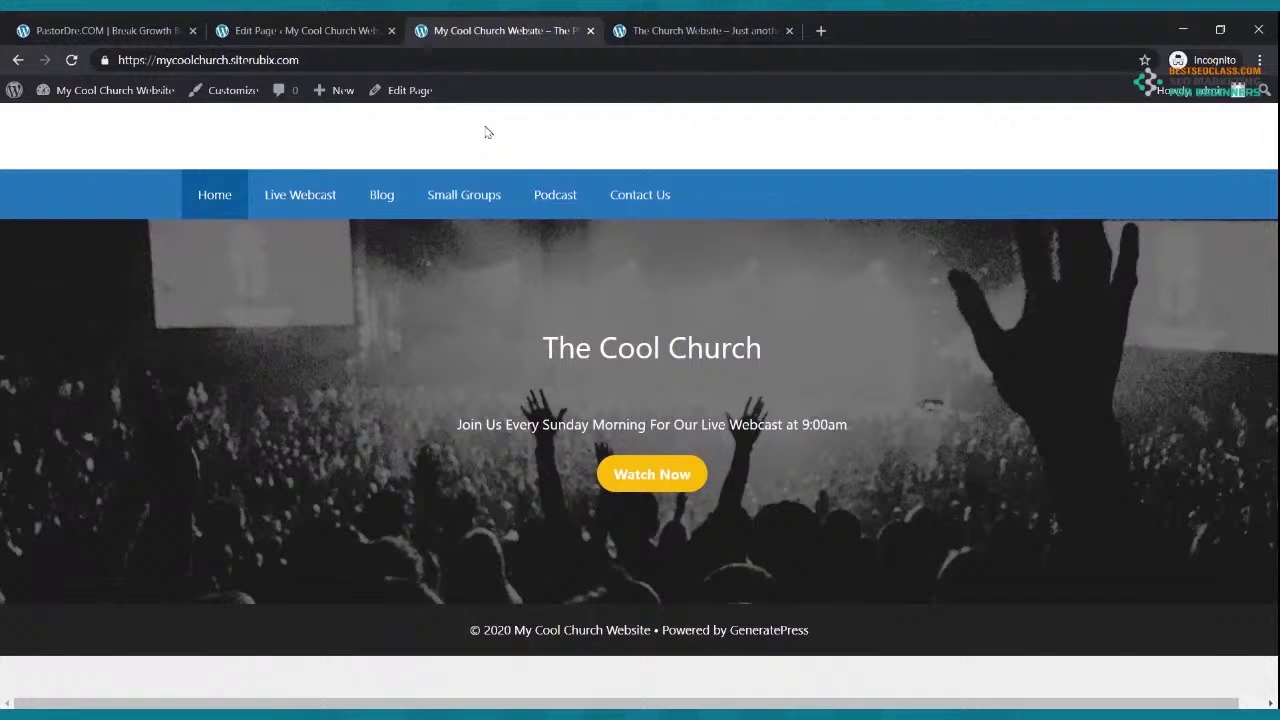
left_click(340, 30)
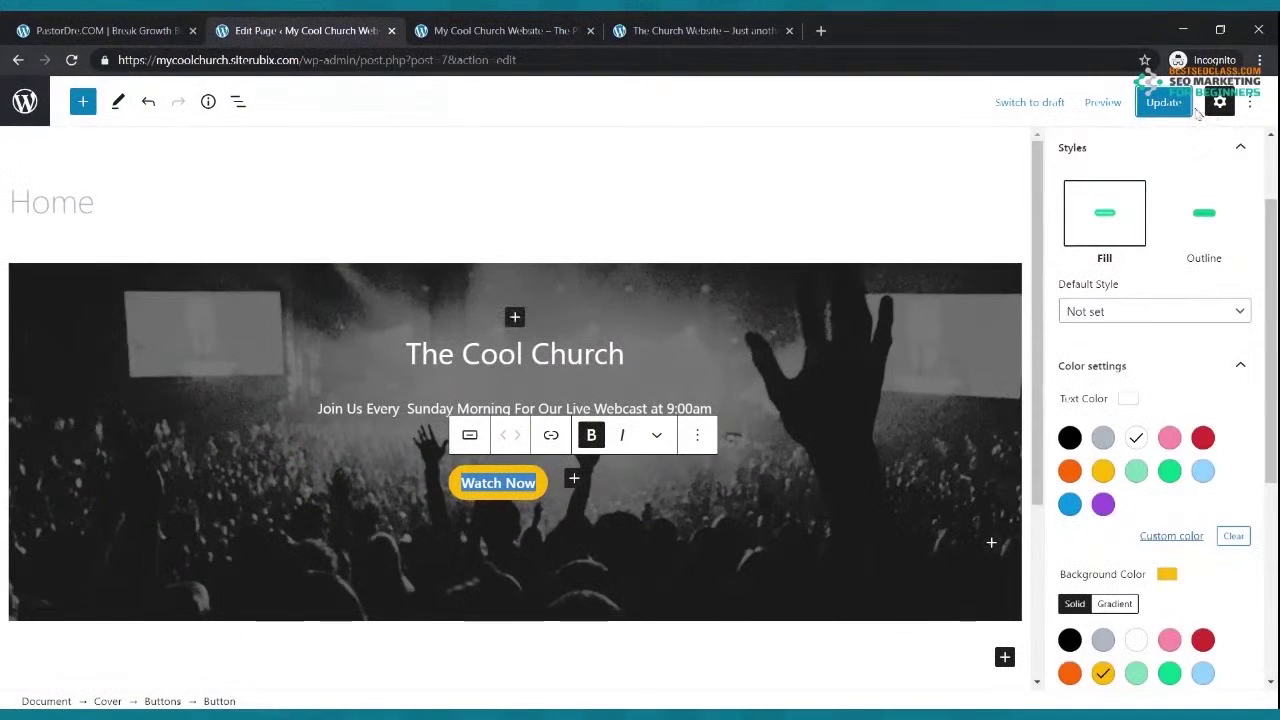
left_click(1163, 102)
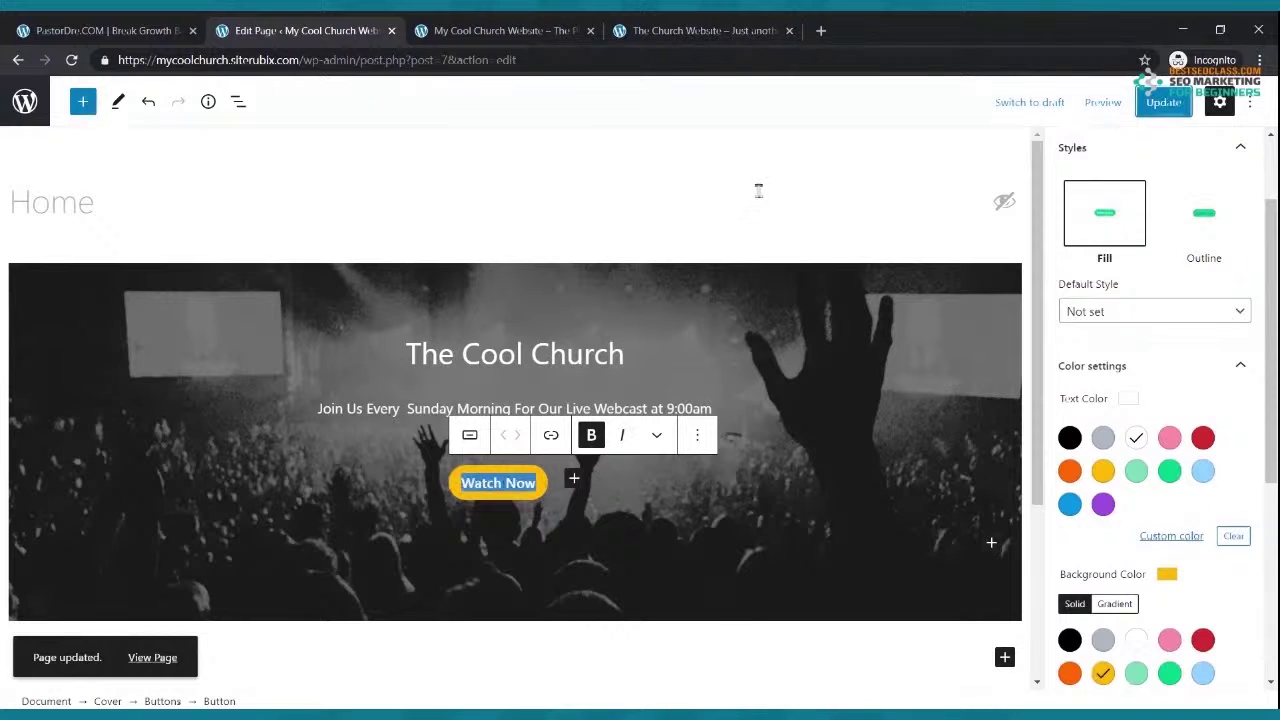
left_click(18, 60)
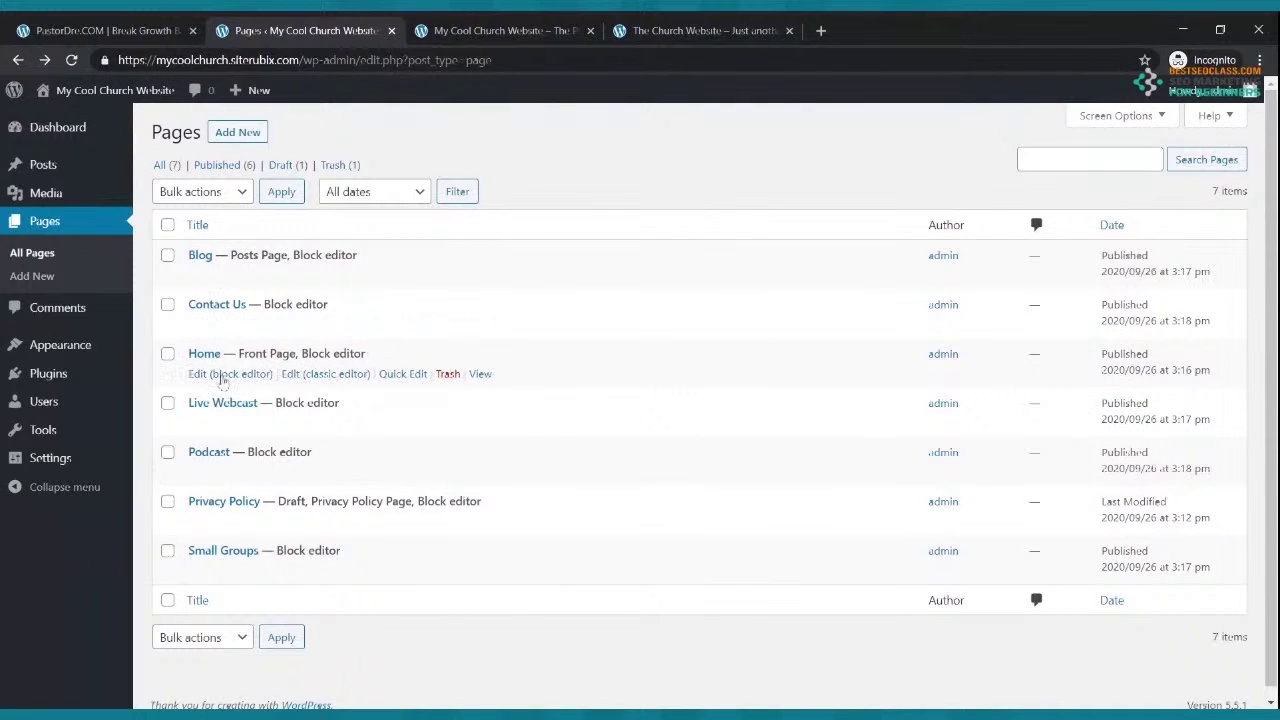
left_click(219, 376)
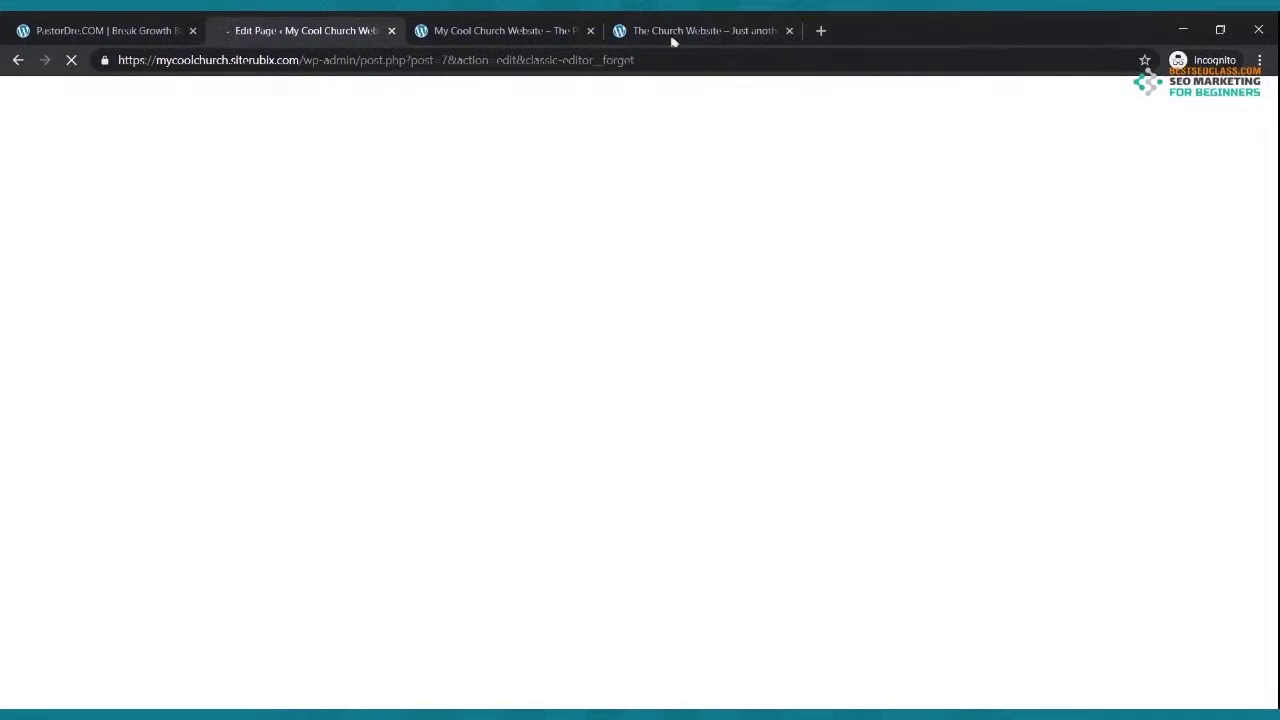
Make the cover title "The Cool Church" bold
left_click(700, 29)
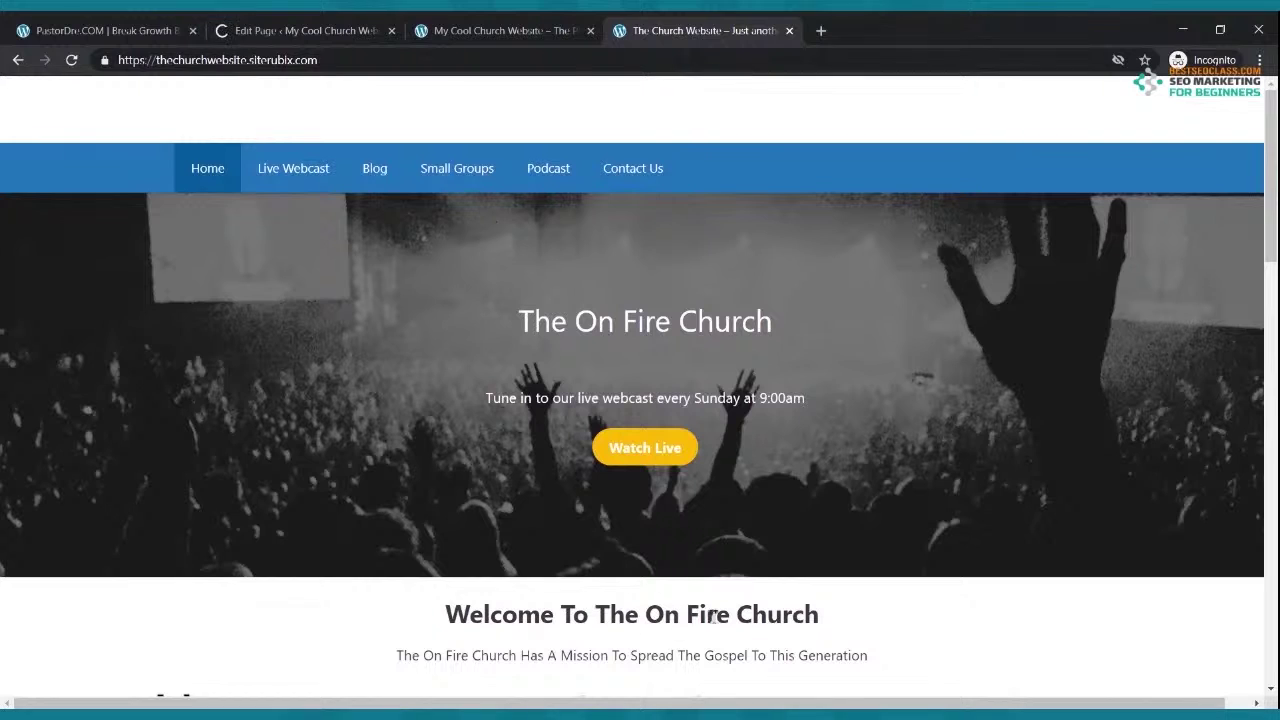
left_click(526, 30)
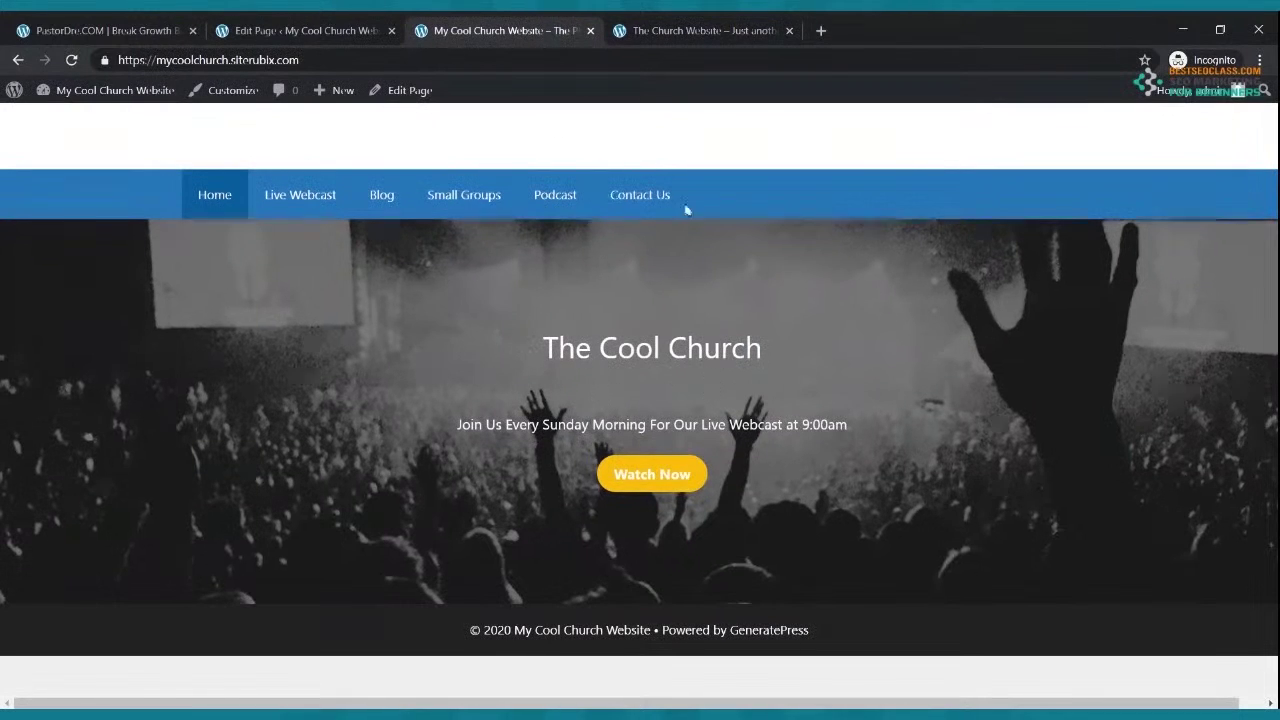
left_click(700, 30)
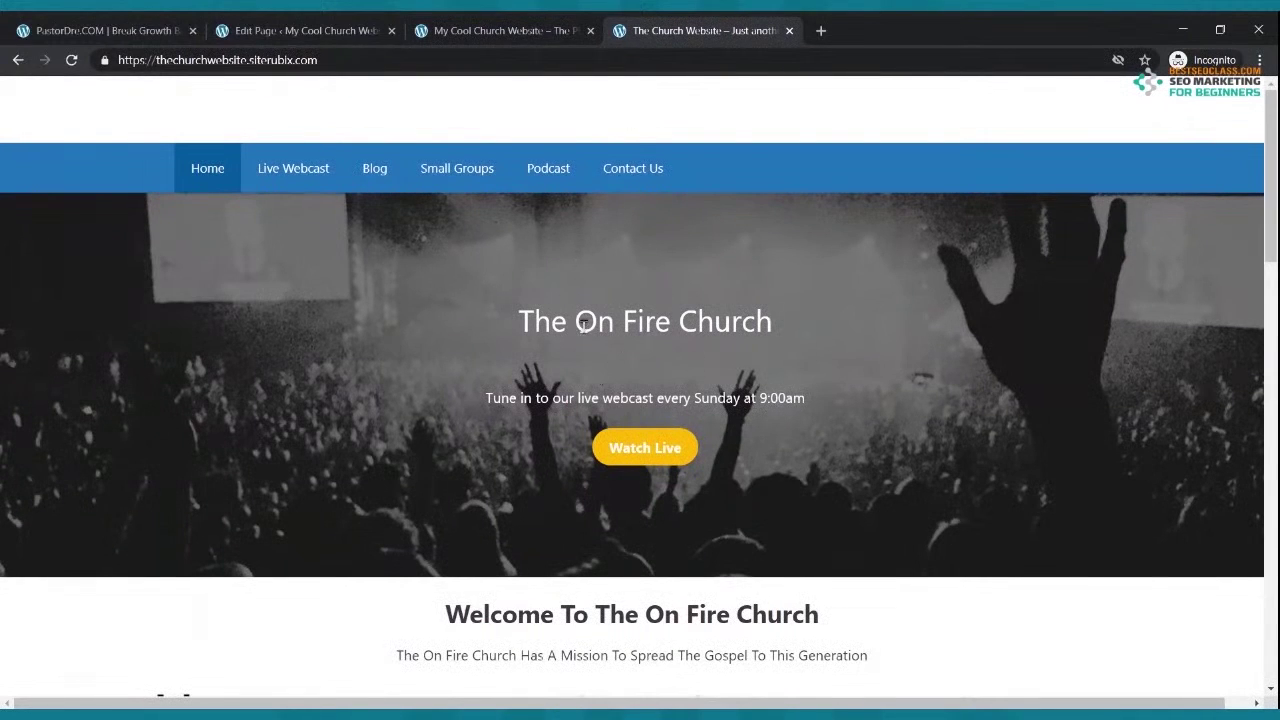
left_click(526, 30)
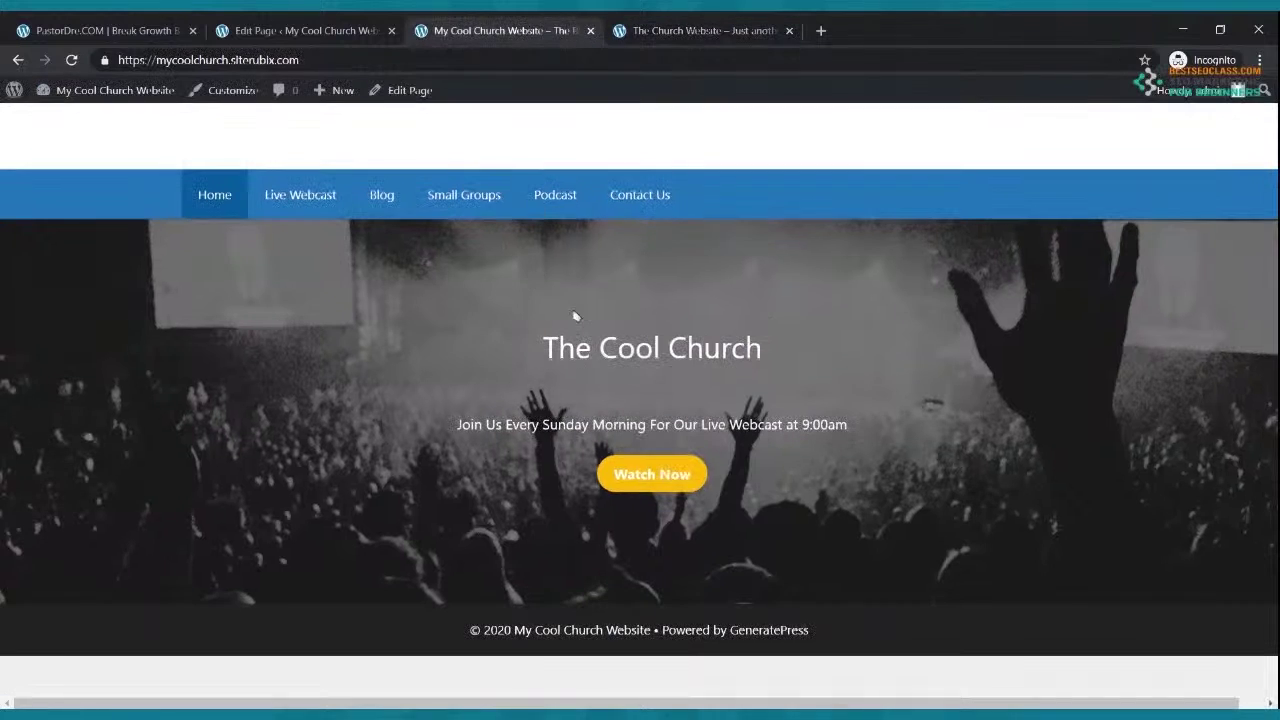
left_click(337, 28)
left_click_drag(414, 380, 617, 375)
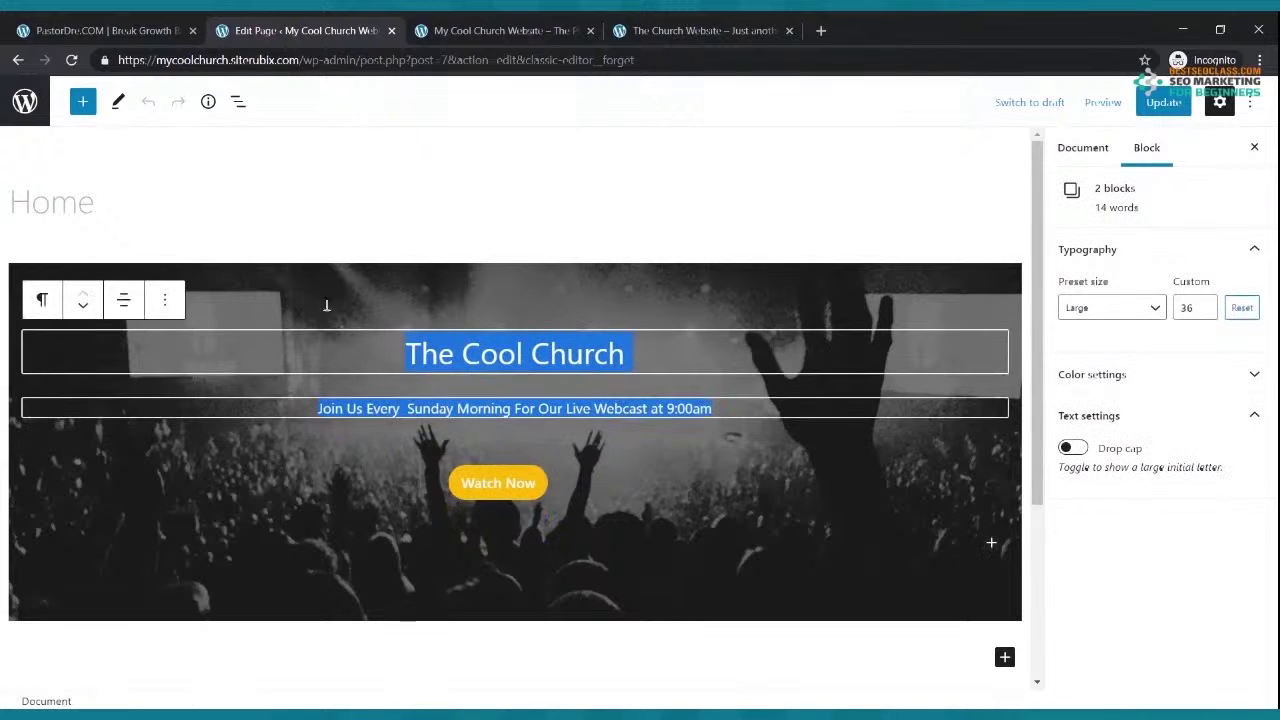
left_click(630, 353)
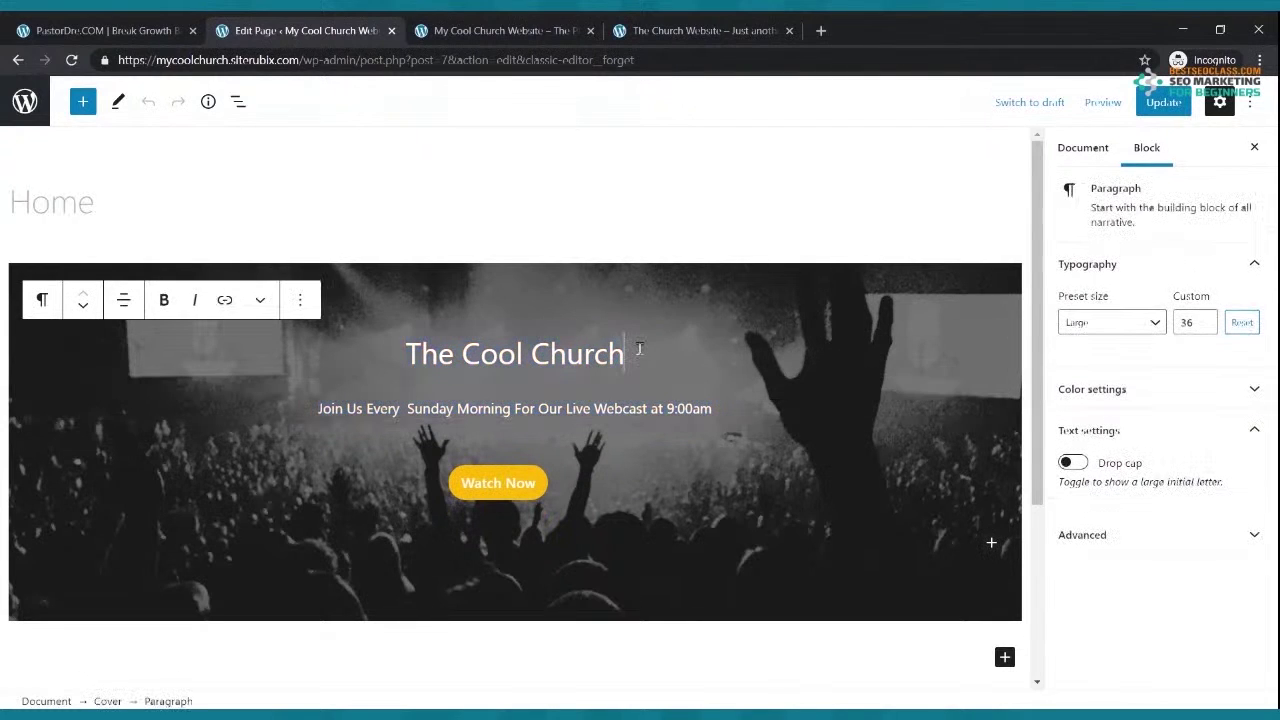
left_click_drag(630, 353, 404, 354)
left_click(162, 300)
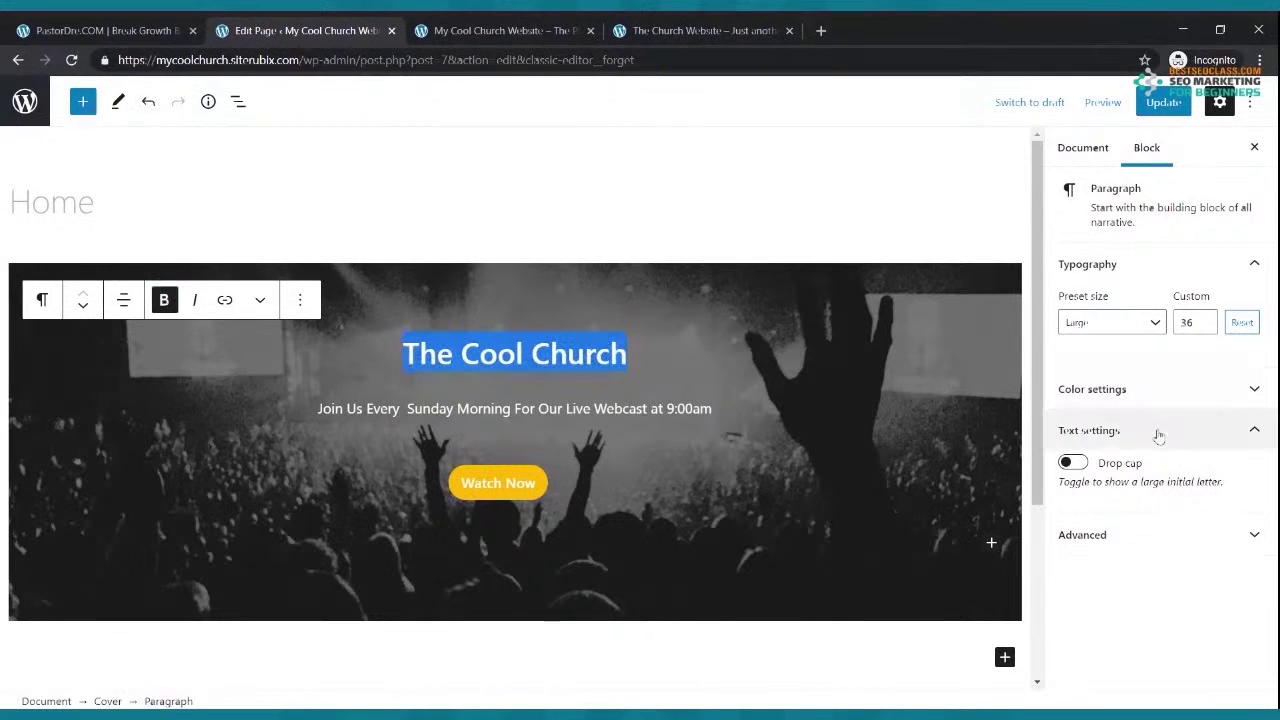
Set a custom font size of 45 for the "The Cool Church" title
left_click(1204, 320)
left_click(1204, 320)
left_click(1204, 320)
left_click(1204, 320)
left_click(1204, 320)
left_click(1204, 320)
left_click(1204, 320)
left_click(1204, 320)
left_click(1204, 320)
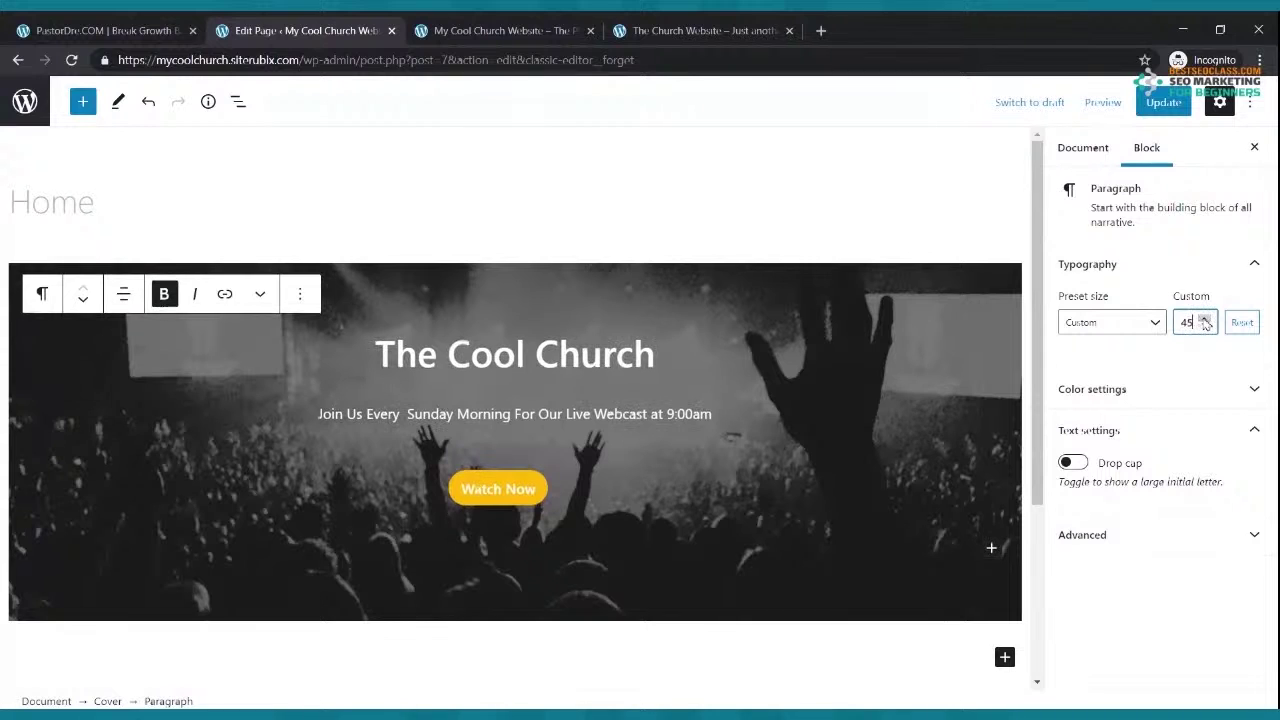
Update the Home page with the restyled title and reload the live site to check it
left_click(1163, 104)
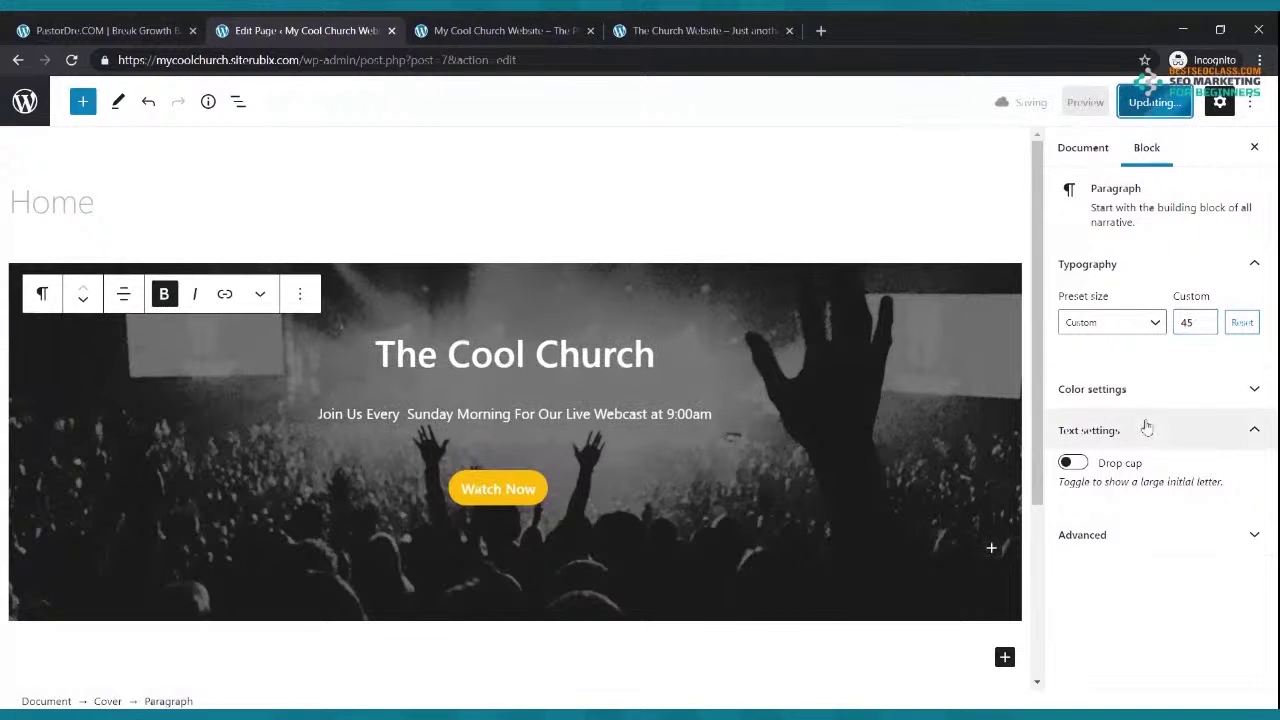
left_click(516, 32)
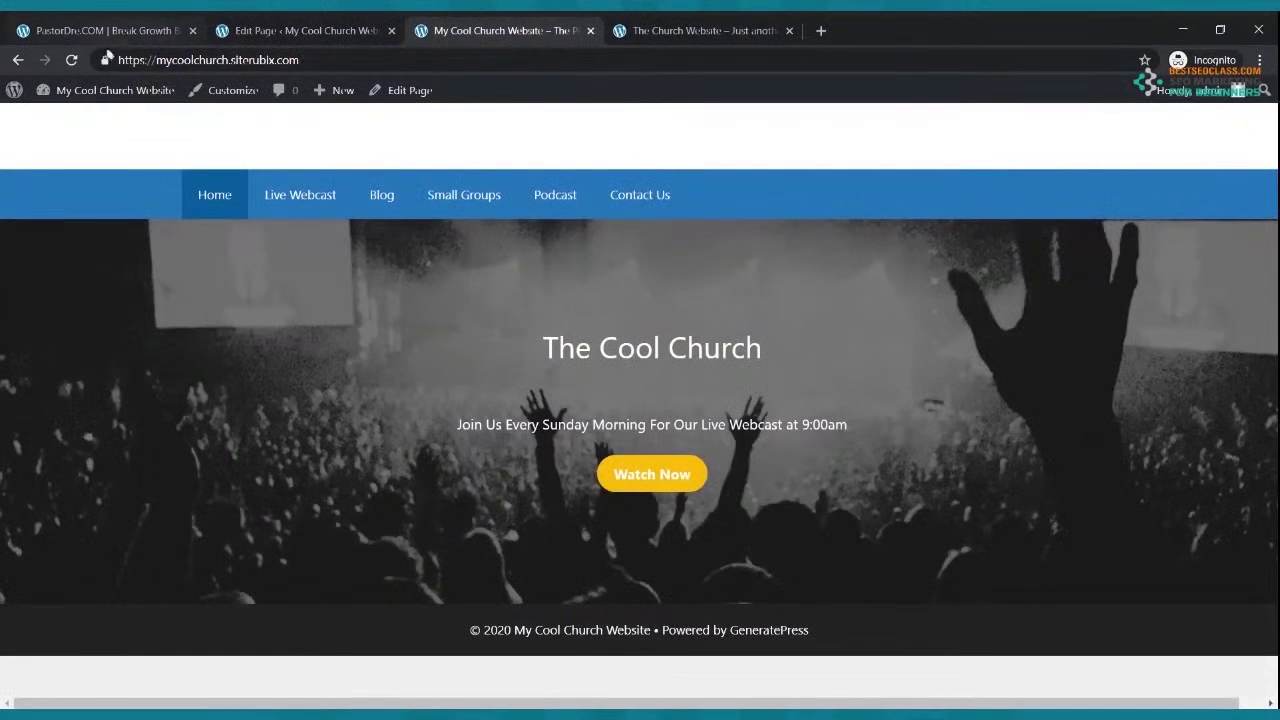
left_click(74, 60)
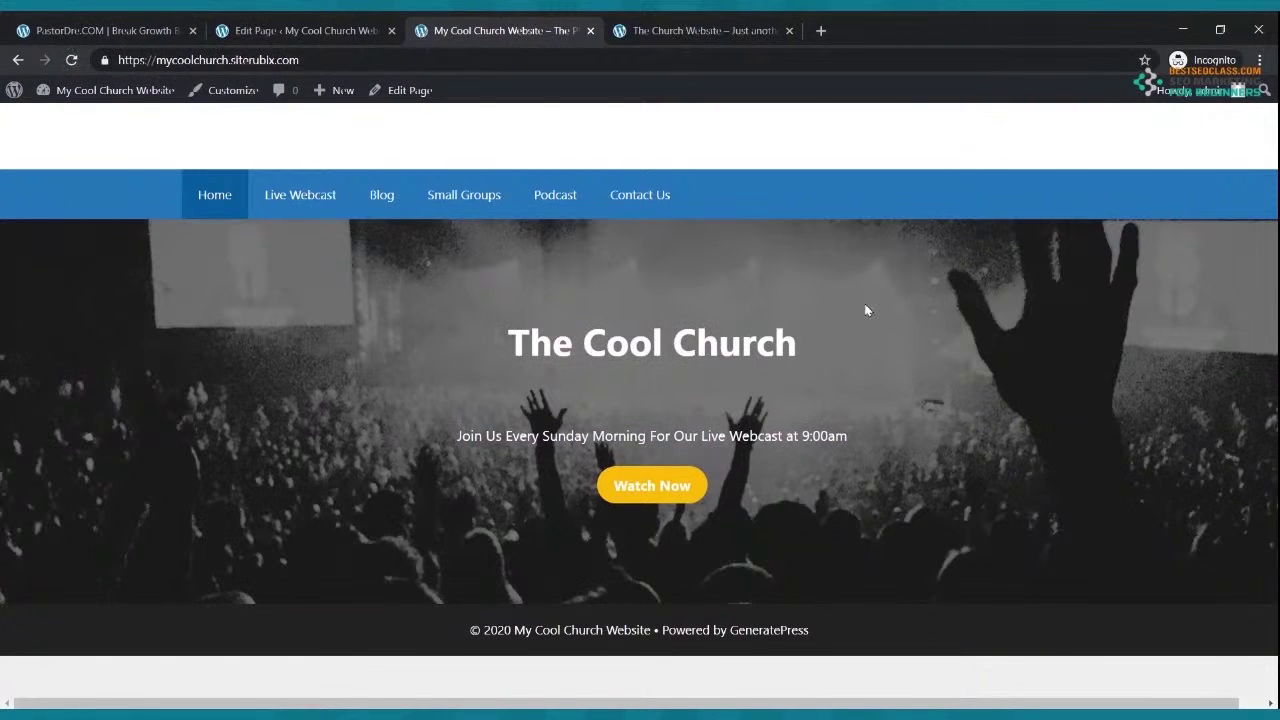
Check the example site's welcome section and add a paragraph below the Home page cover reading "Welcome To The Cool Church"
left_click(262, 30)
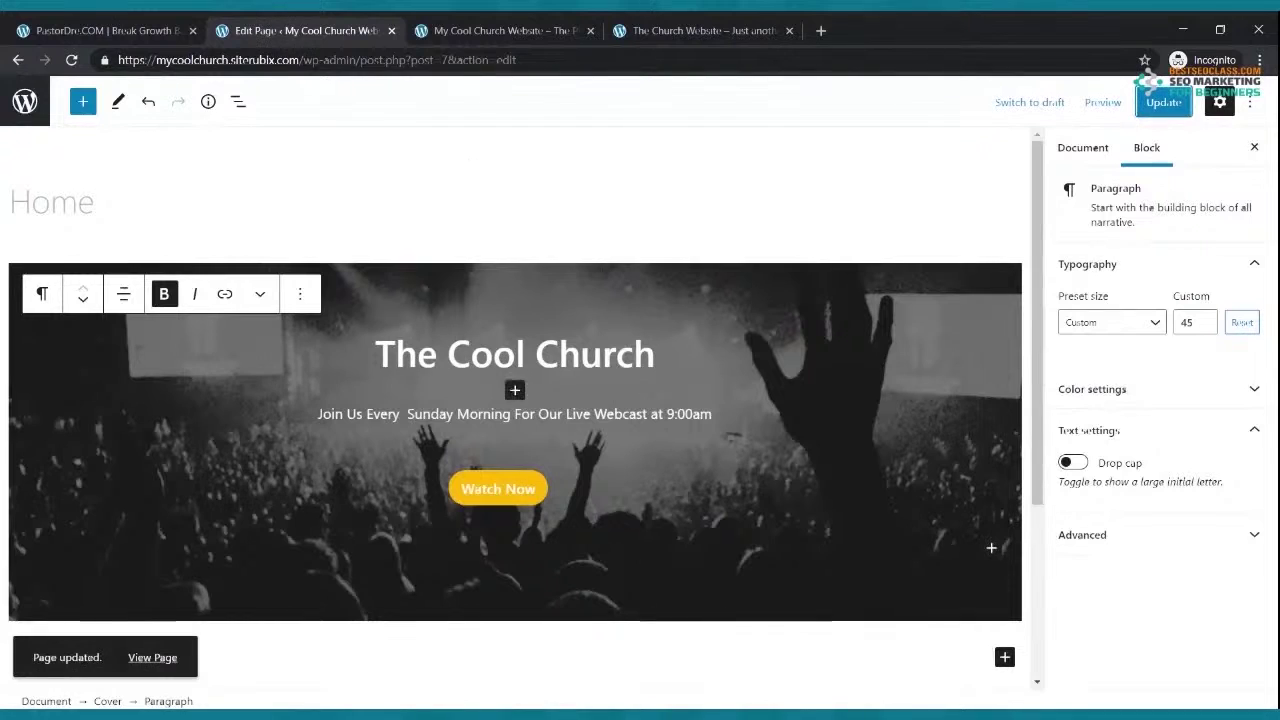
left_click(700, 30)
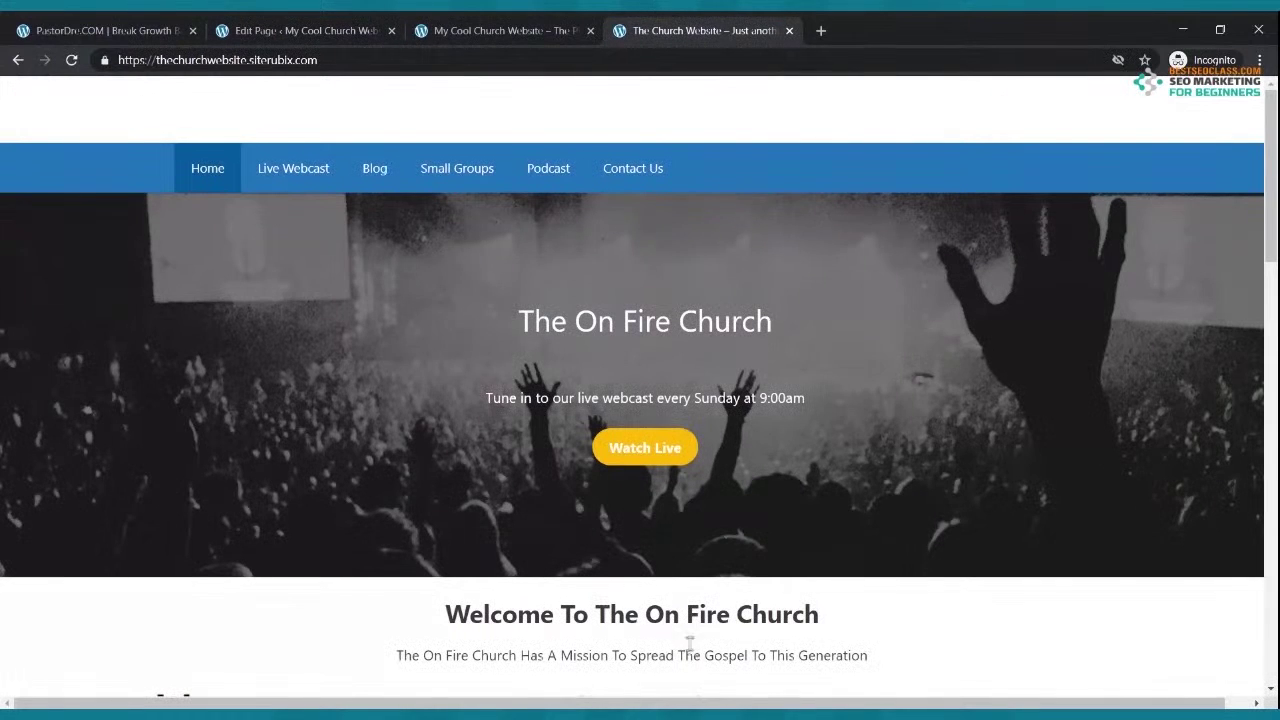
left_click(255, 32)
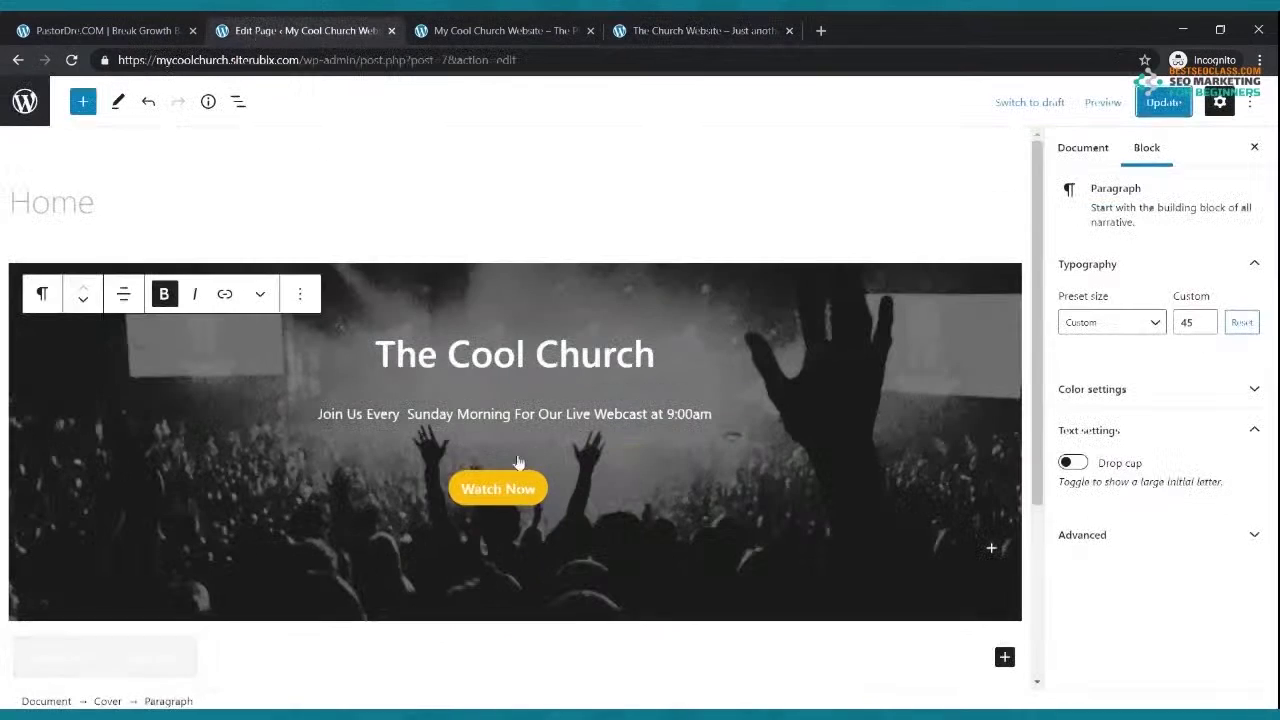
scroll(517, 457, "down", 3)
left_click(1004, 392)
left_click(790, 530)
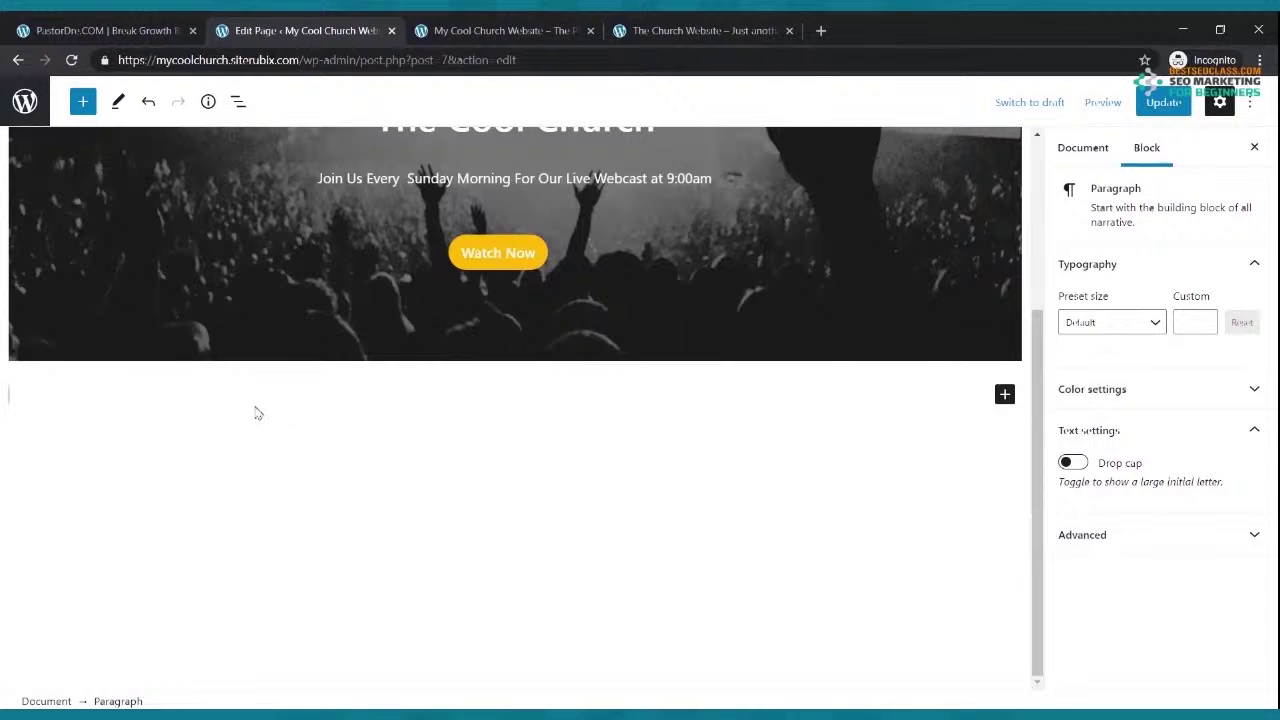
type("W")
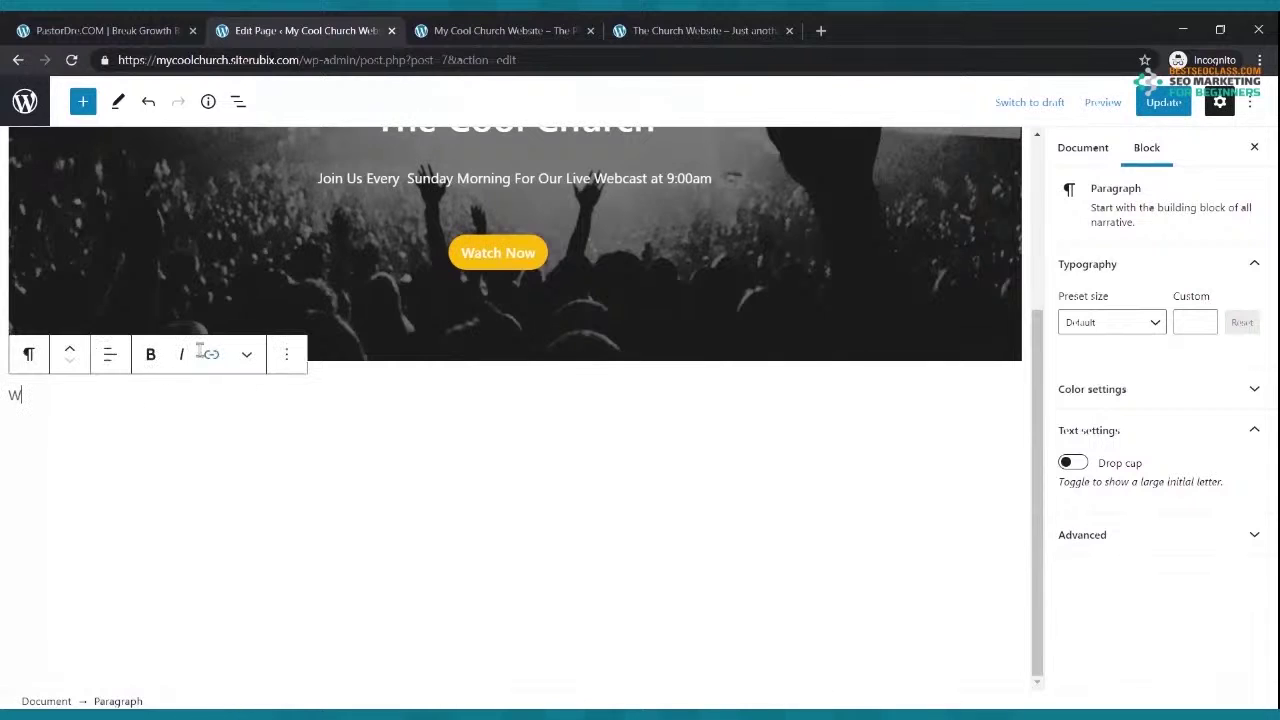
type("elcome To")
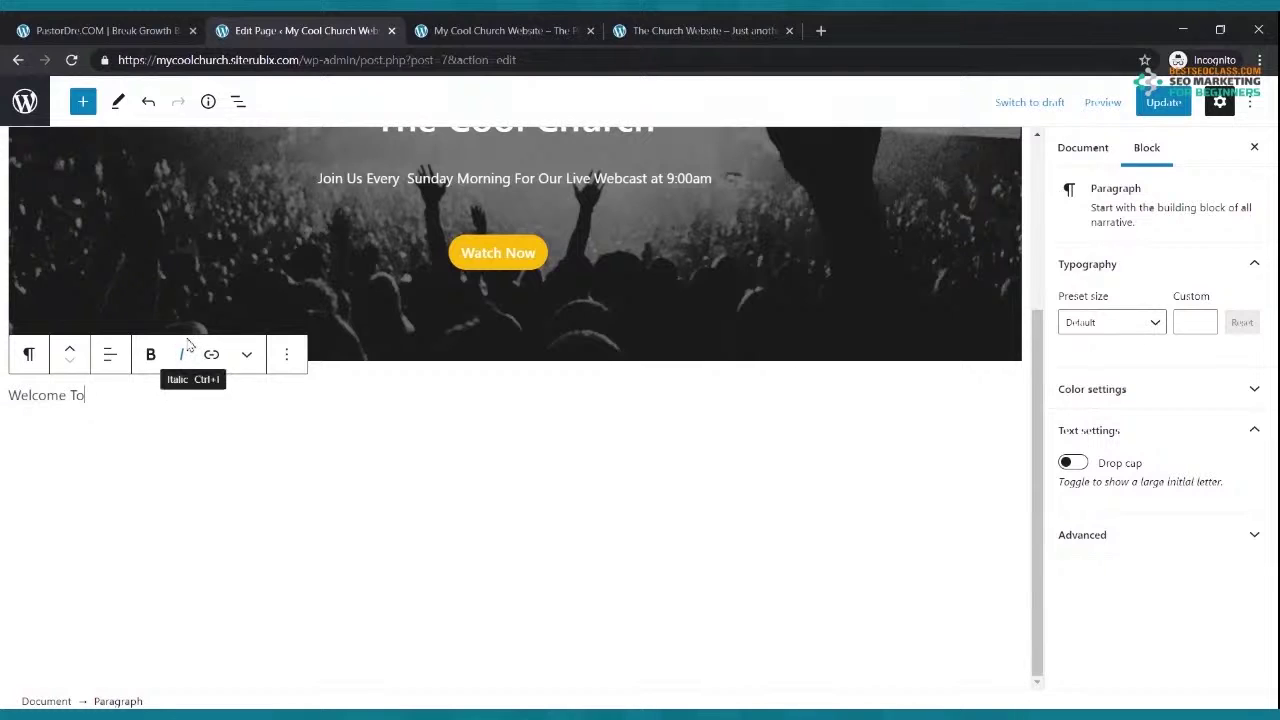
scroll(271, 280, "up", 2)
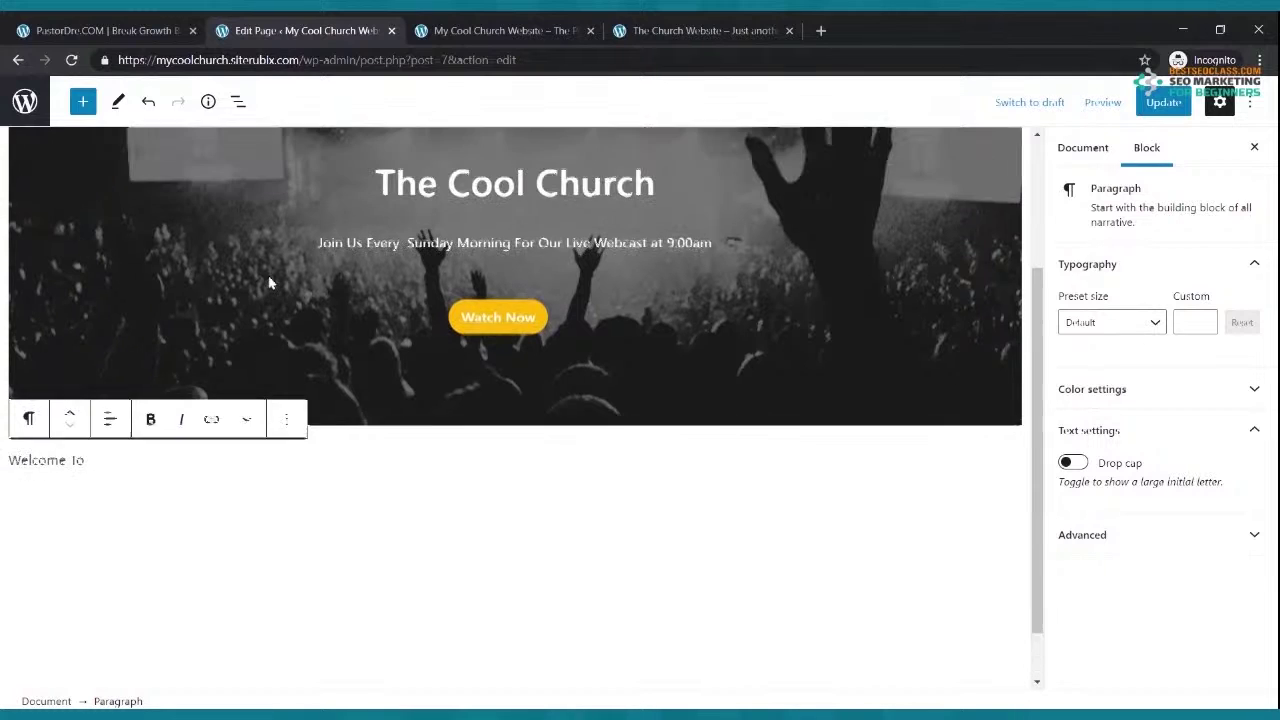
scroll(273, 283, "down", 2)
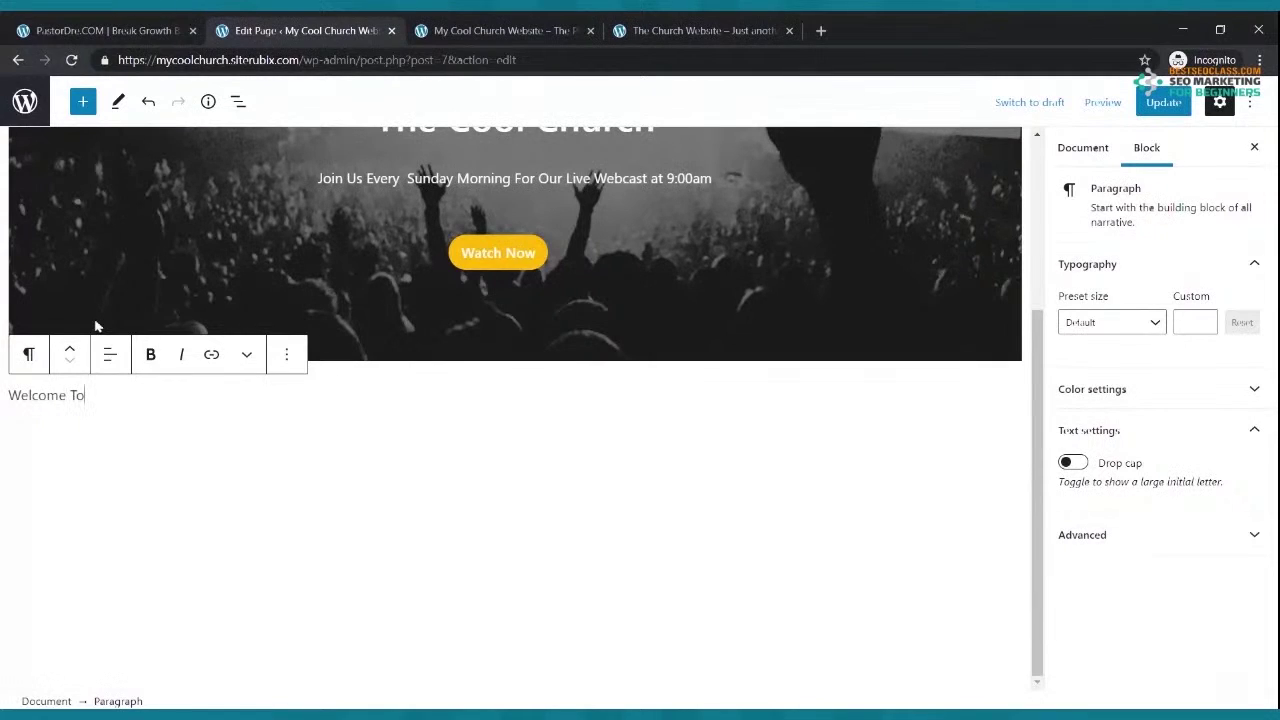
type("Tthe C")
key("BackSpace")
key("BackSpace")
key("BackSpace")
key("BackSpace")
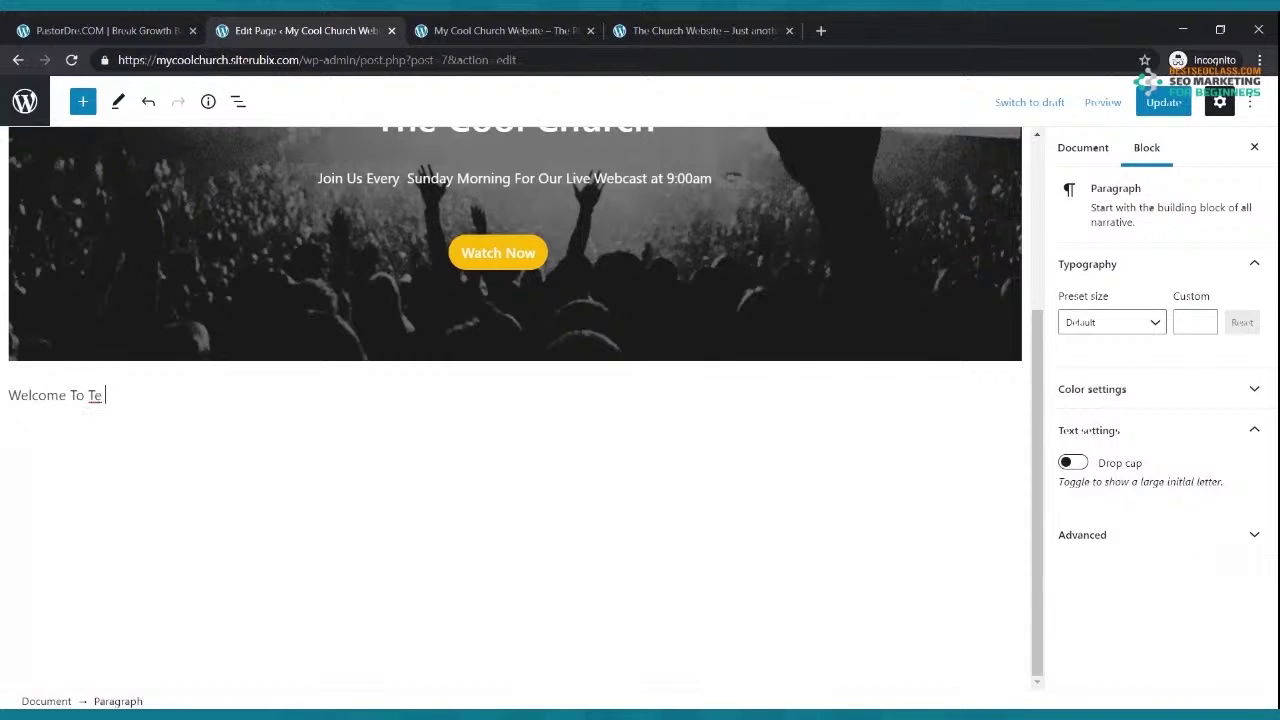
key("BackSpace")
type("he Cool Church")
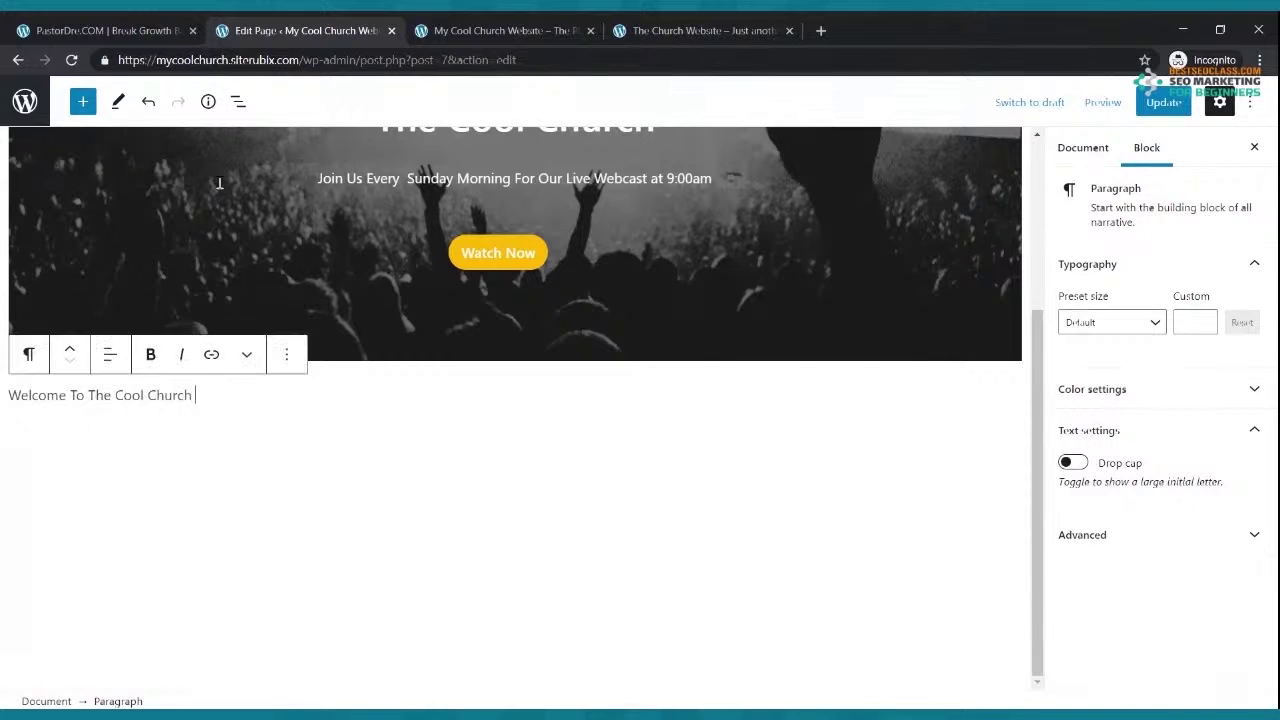
Make the "Welcome To The Cool Church" paragraph bold and center its text
left_click_drag(200, 396, 6, 400)
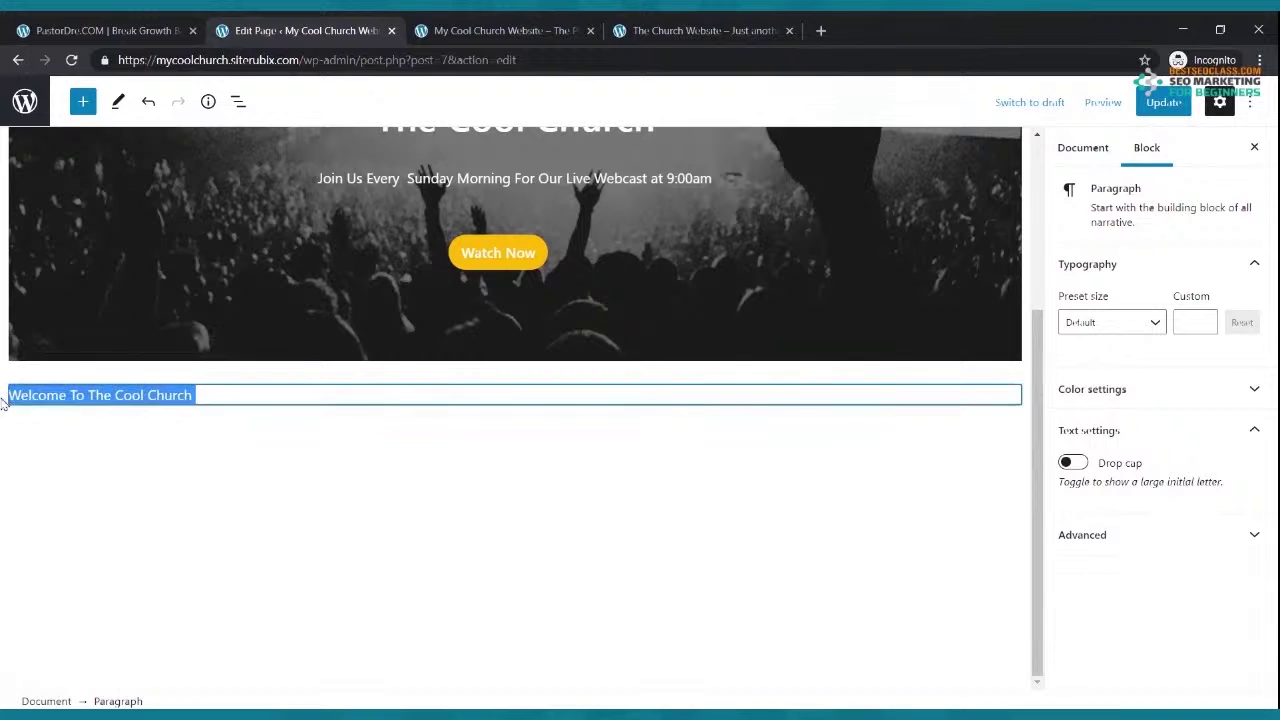
left_click(150, 354)
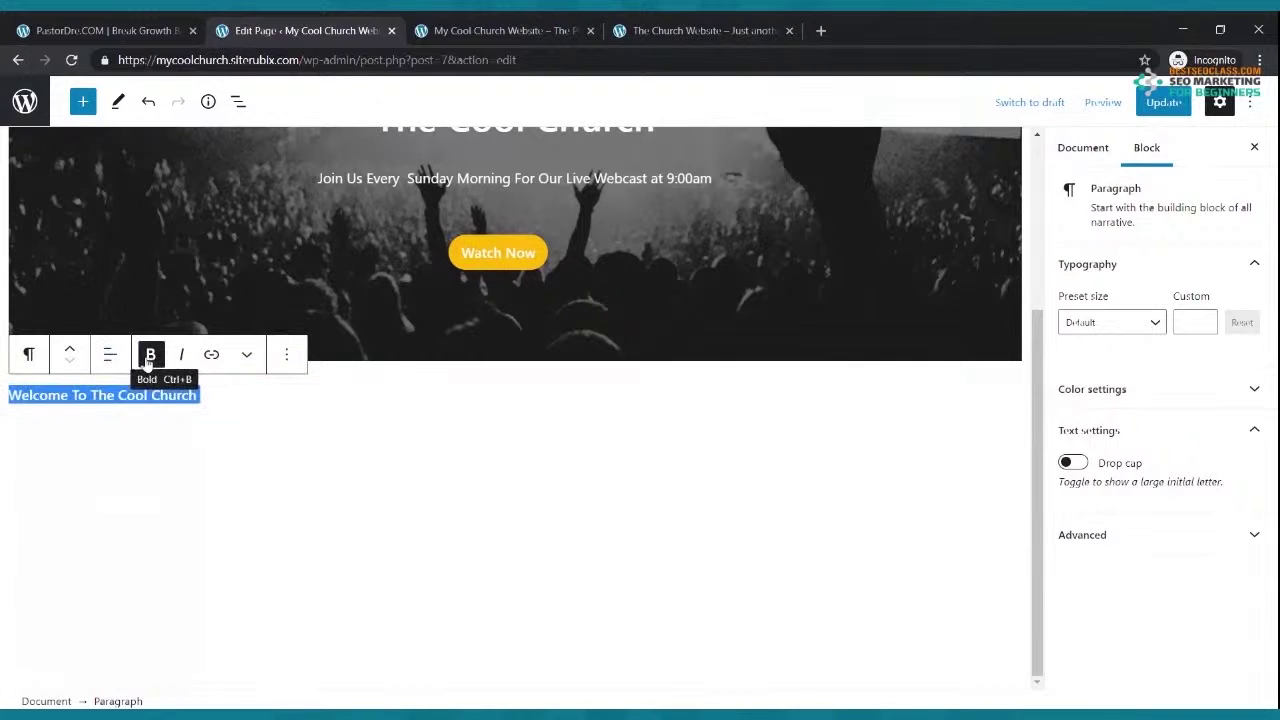
left_click(111, 355)
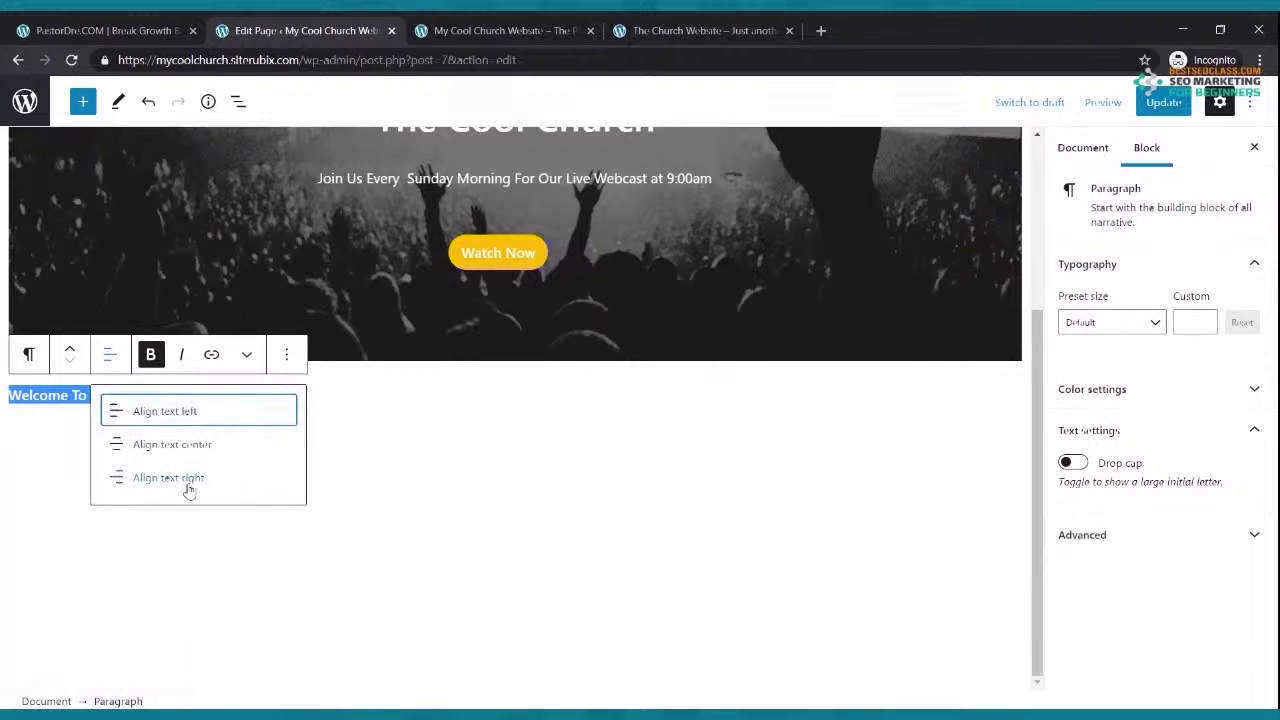
left_click(176, 445)
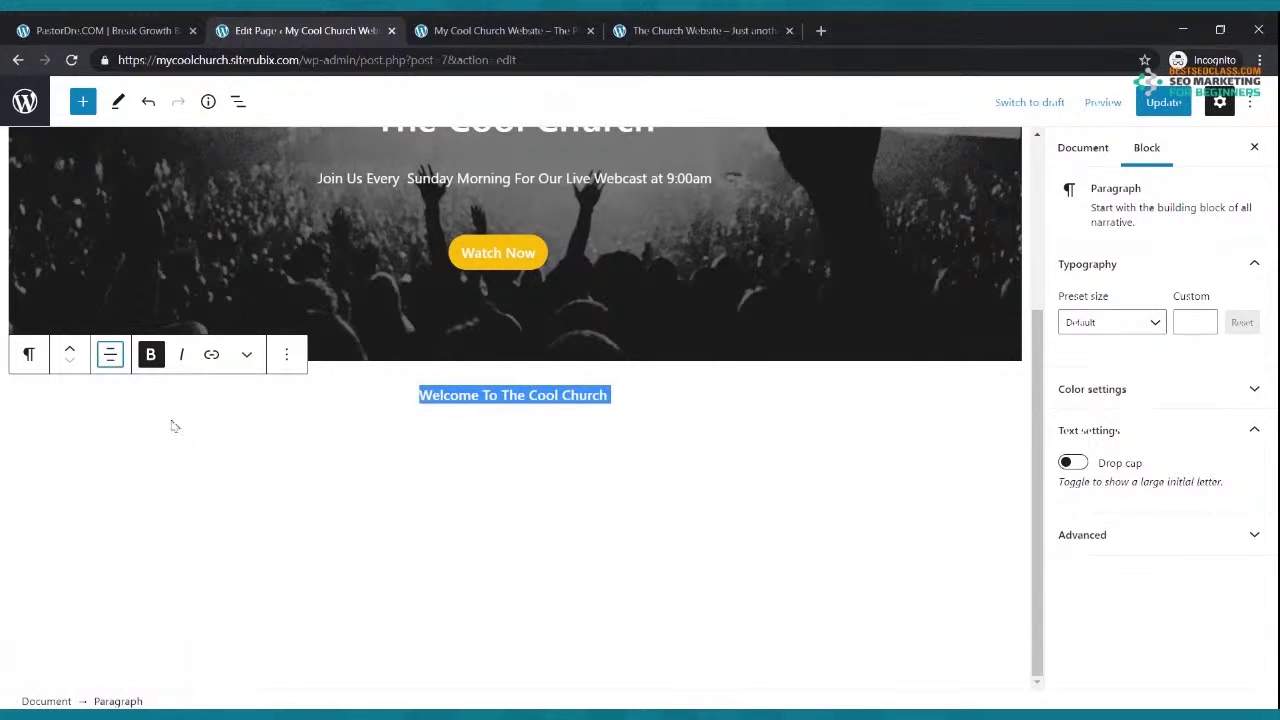
Convert the "Welcome To The Cool Church" paragraph into a center-aligned H1 heading
left_click(30, 356)
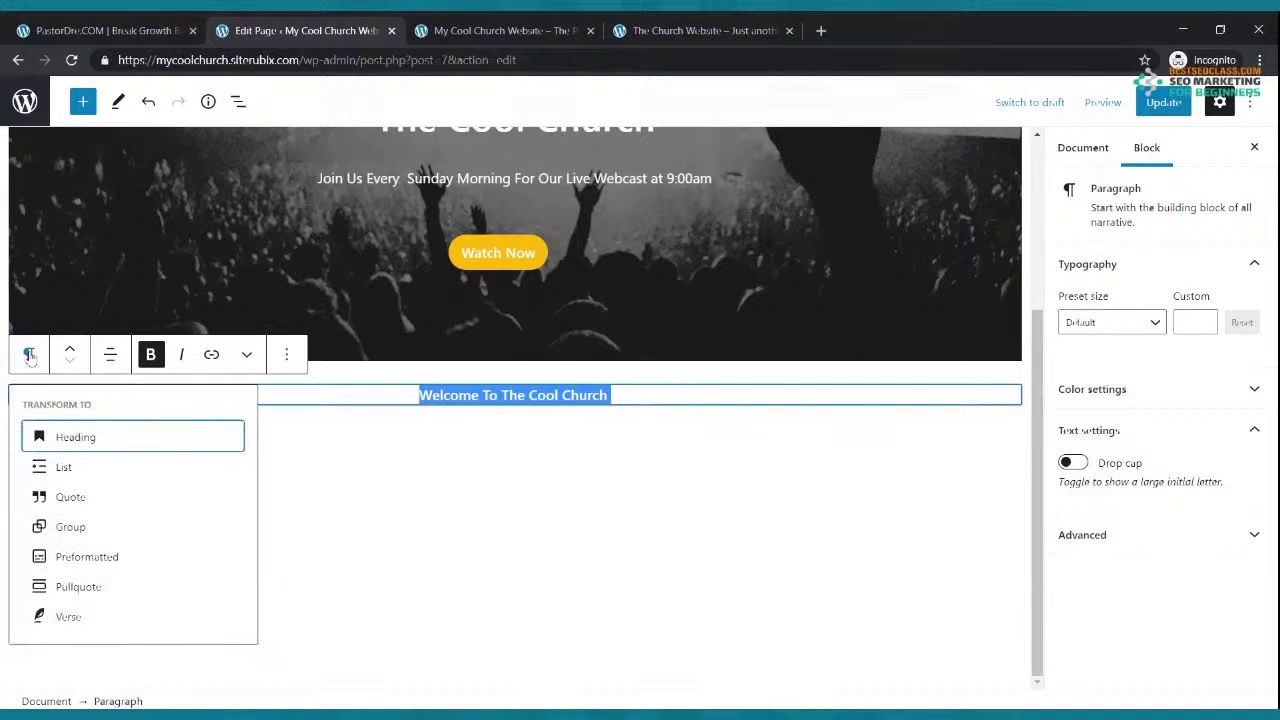
left_click(70, 446)
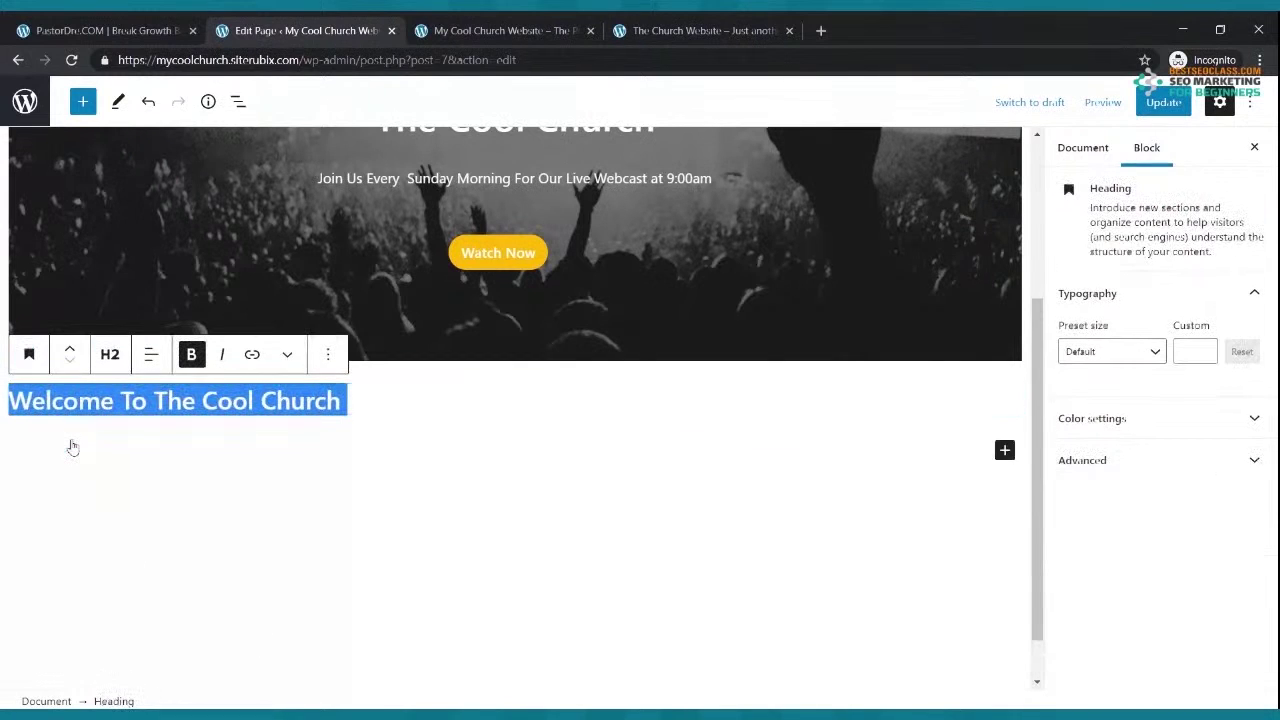
left_click(110, 356)
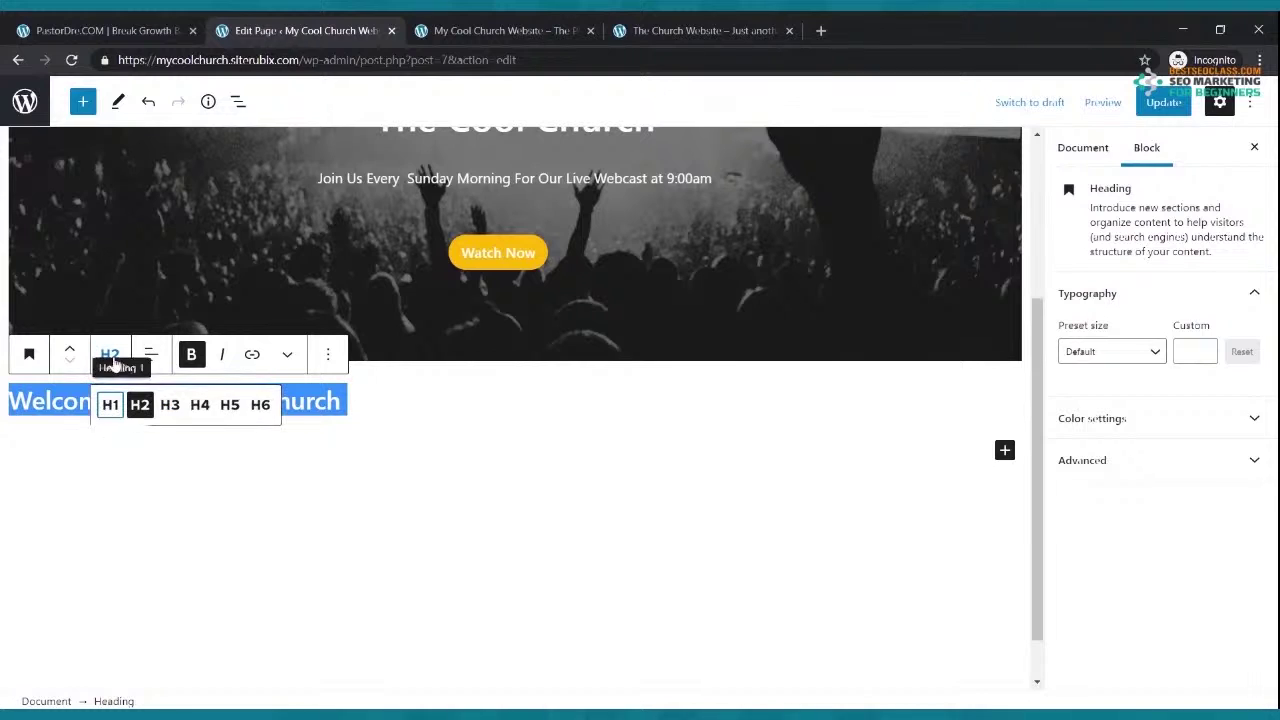
left_click(111, 402)
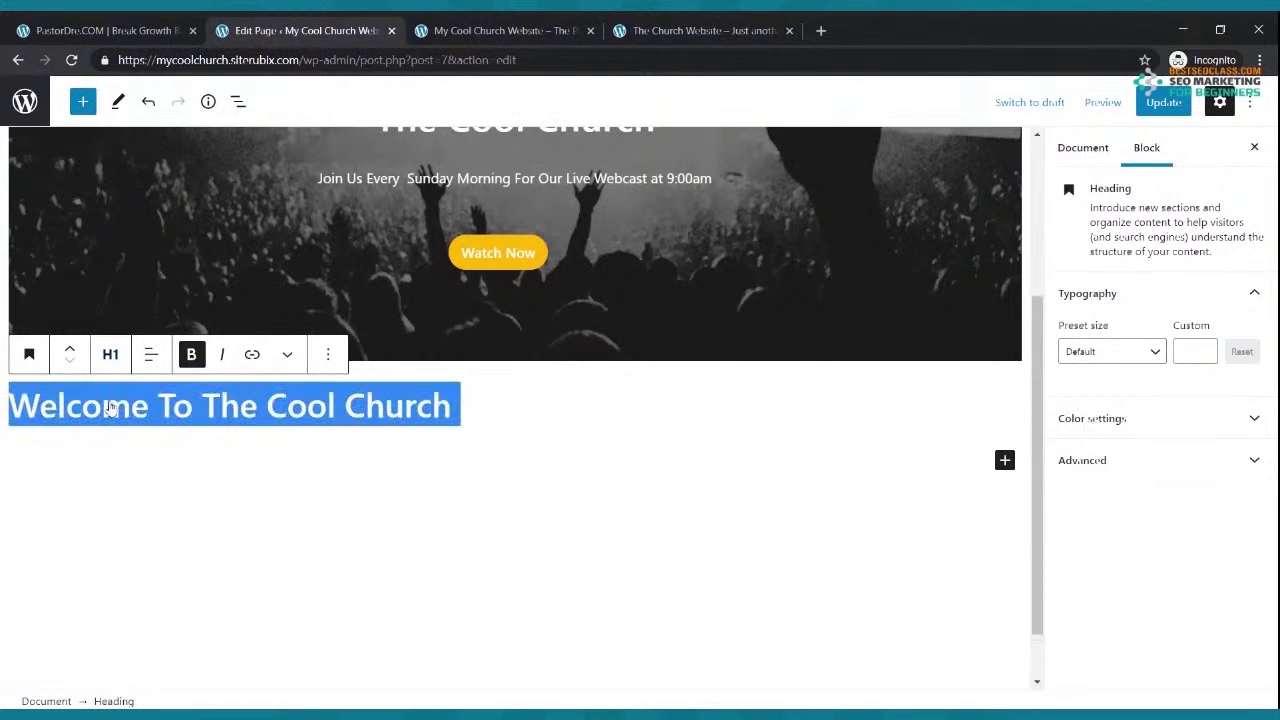
left_click(151, 355)
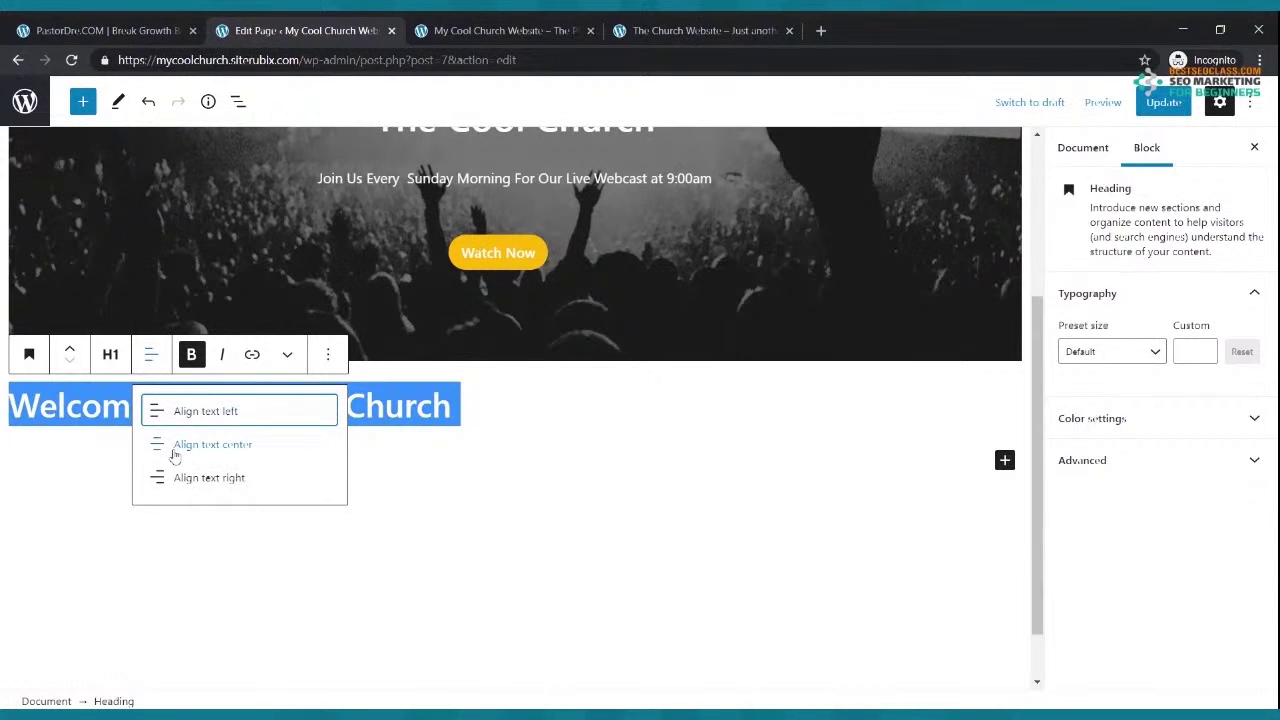
left_click(175, 447)
left_click(849, 417)
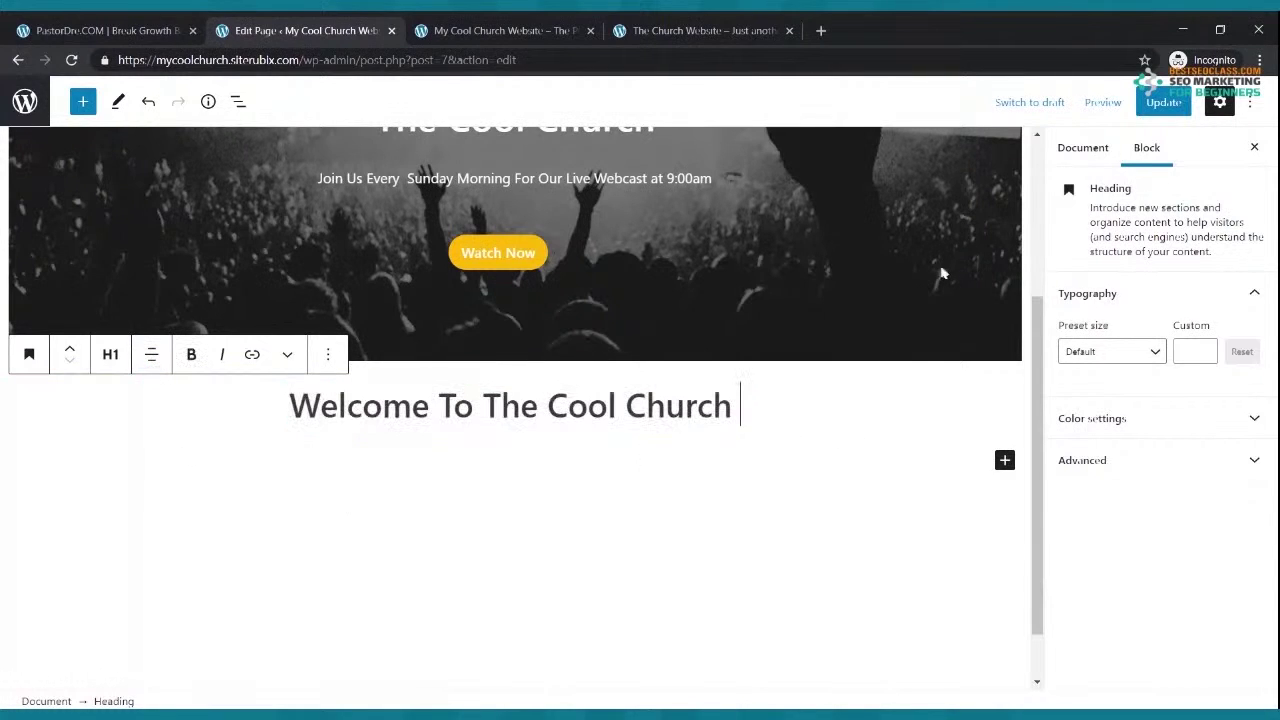
Update the Home page and compare the reloaded live site with the example site's welcome section
left_click(1163, 103)
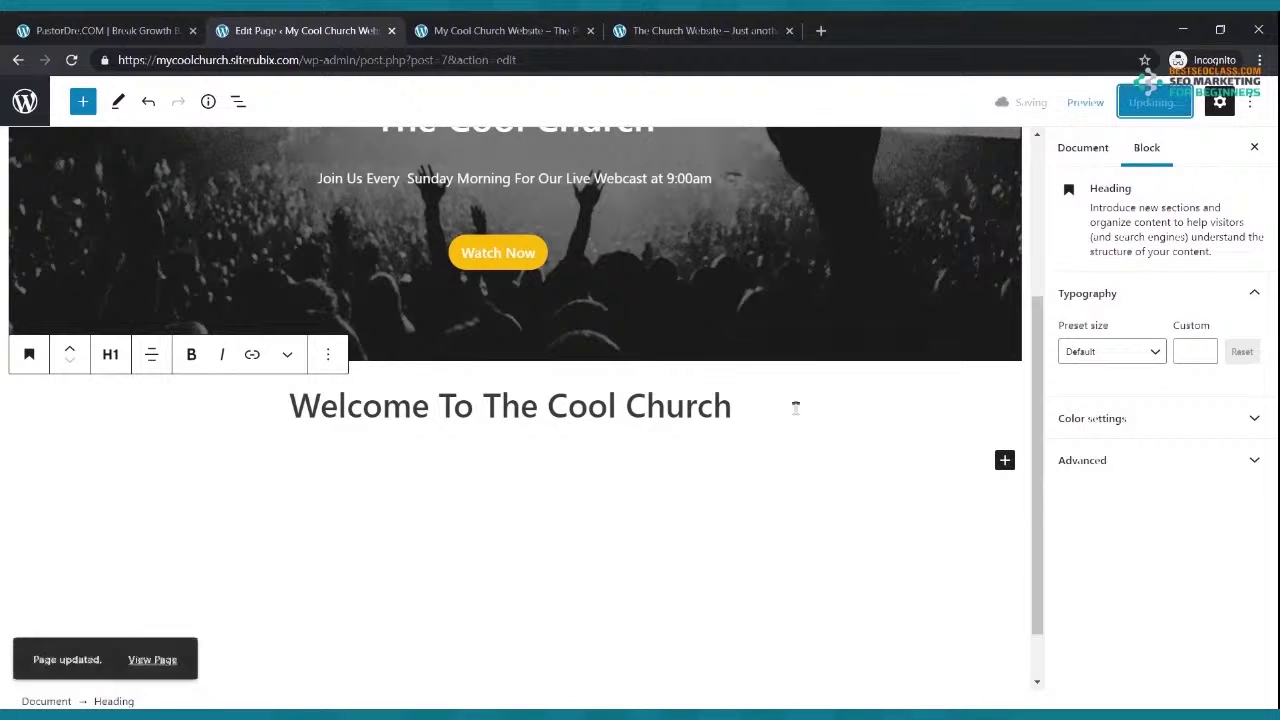
left_click(495, 30)
left_click(77, 62)
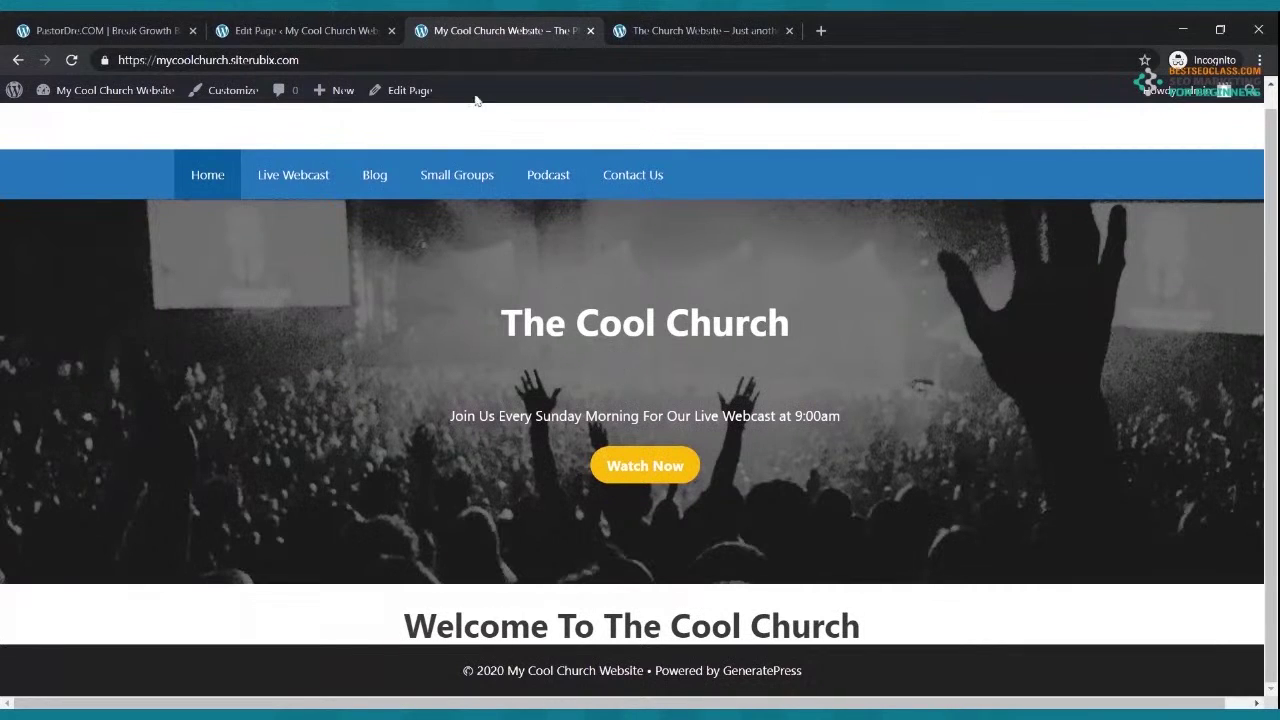
left_click(700, 30)
scroll(640, 360, "down", 3)
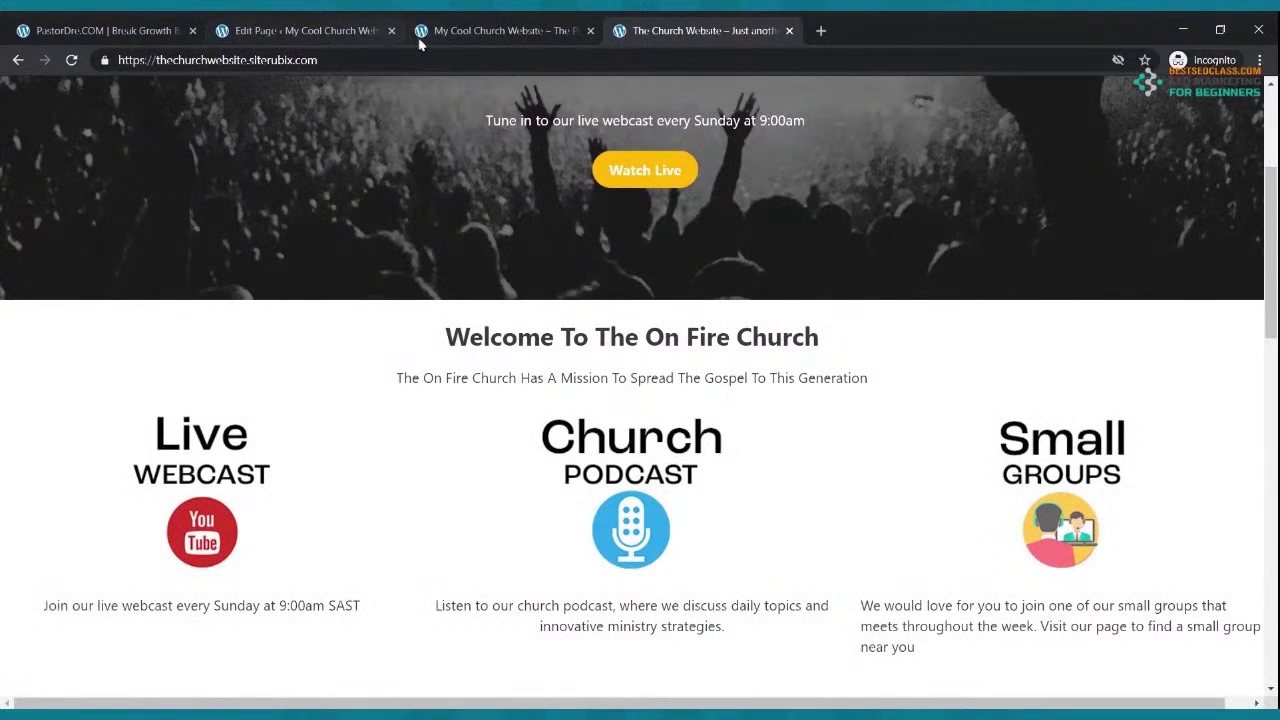
Add a paragraph below the welcome heading reading "The Church That Is On Fire For God"
left_click(330, 30)
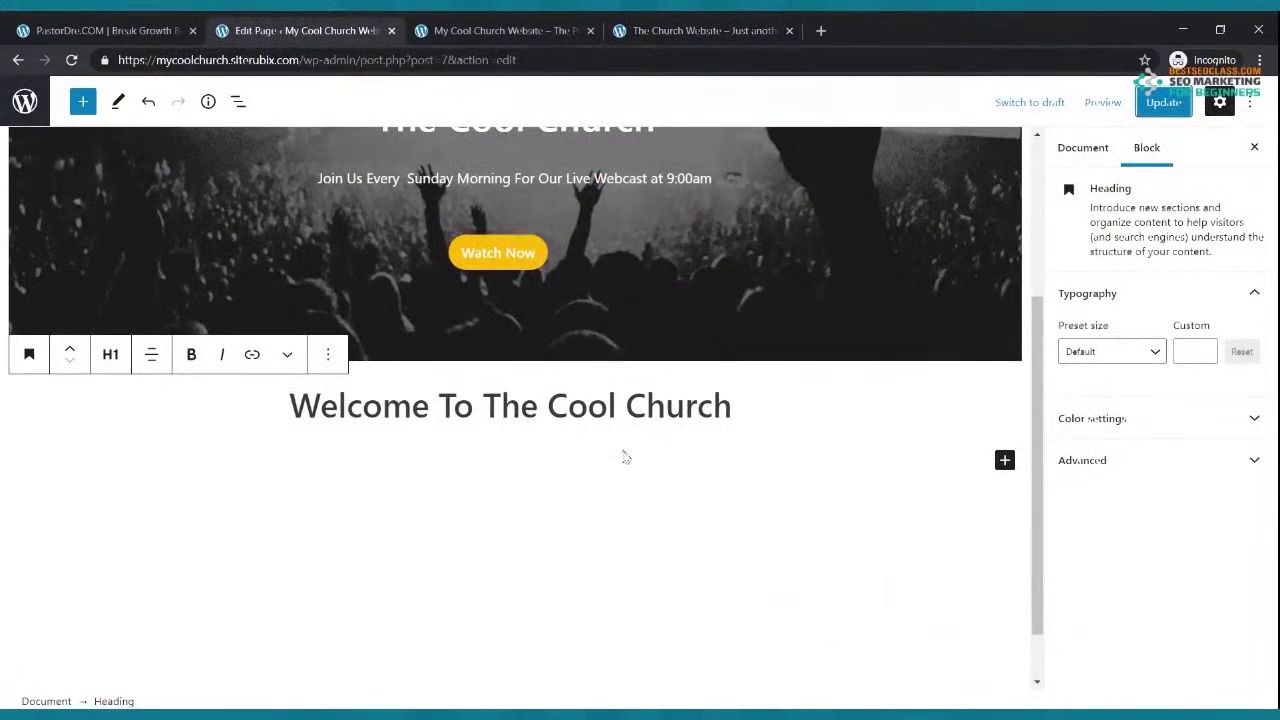
left_click(1004, 462)
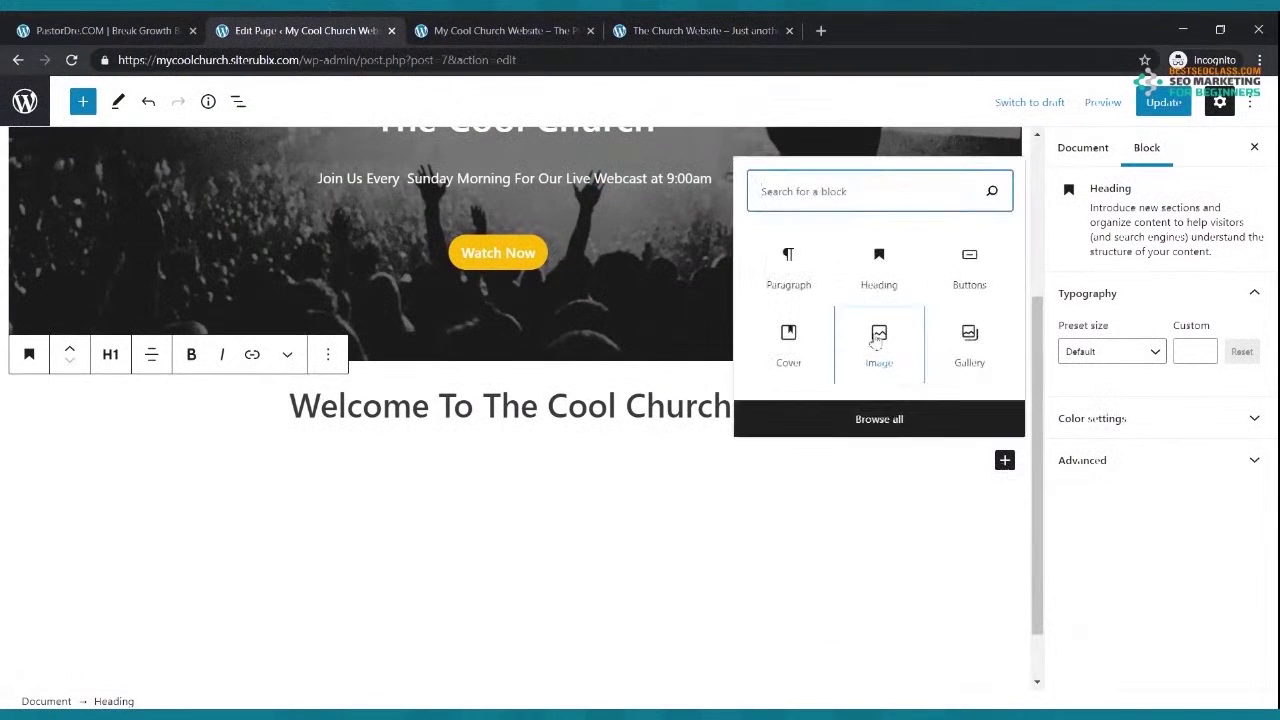
left_click(816, 276)
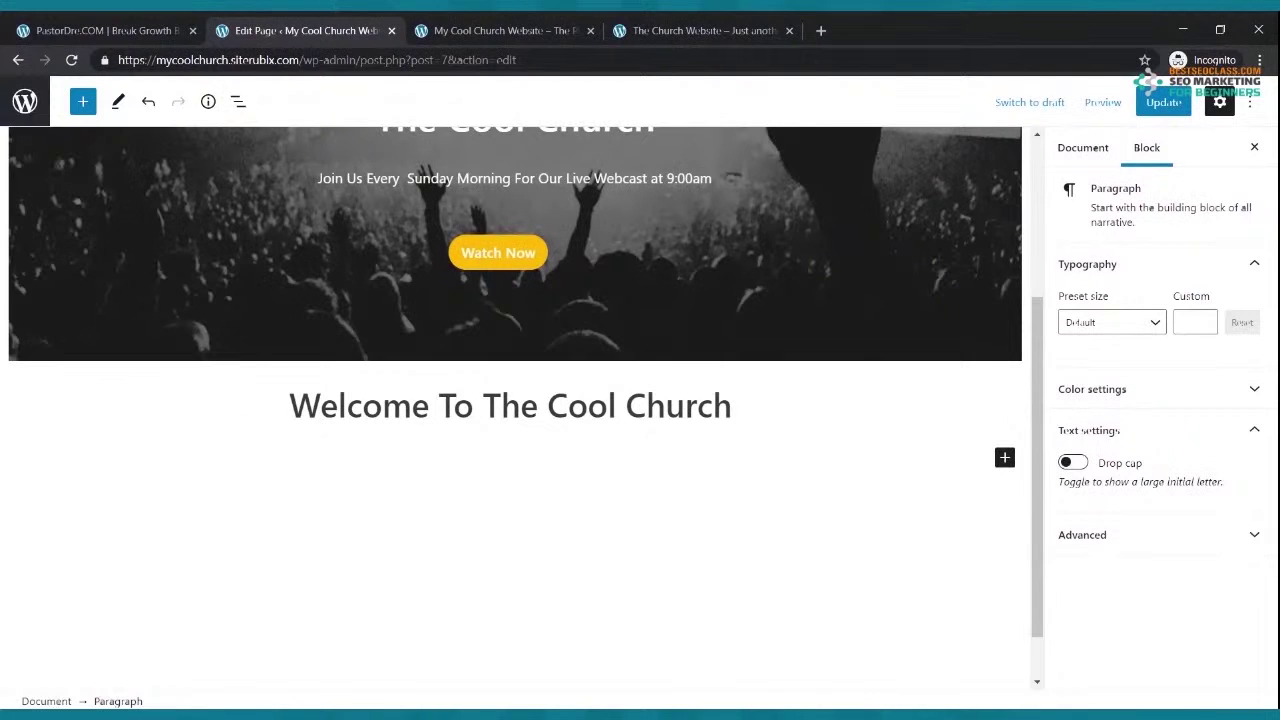
type("The")
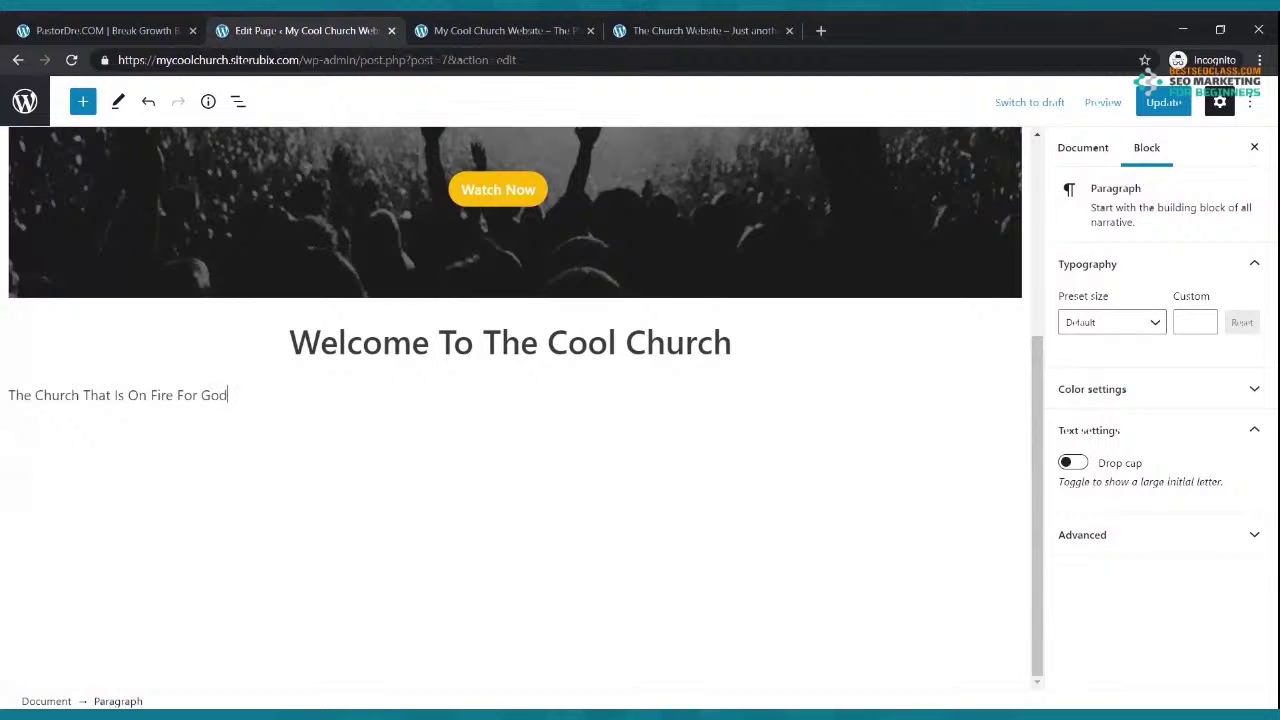
Make the "The Church That Is On Fire For God" tagline bold and center its text
left_click_drag(234, 395, 10, 396)
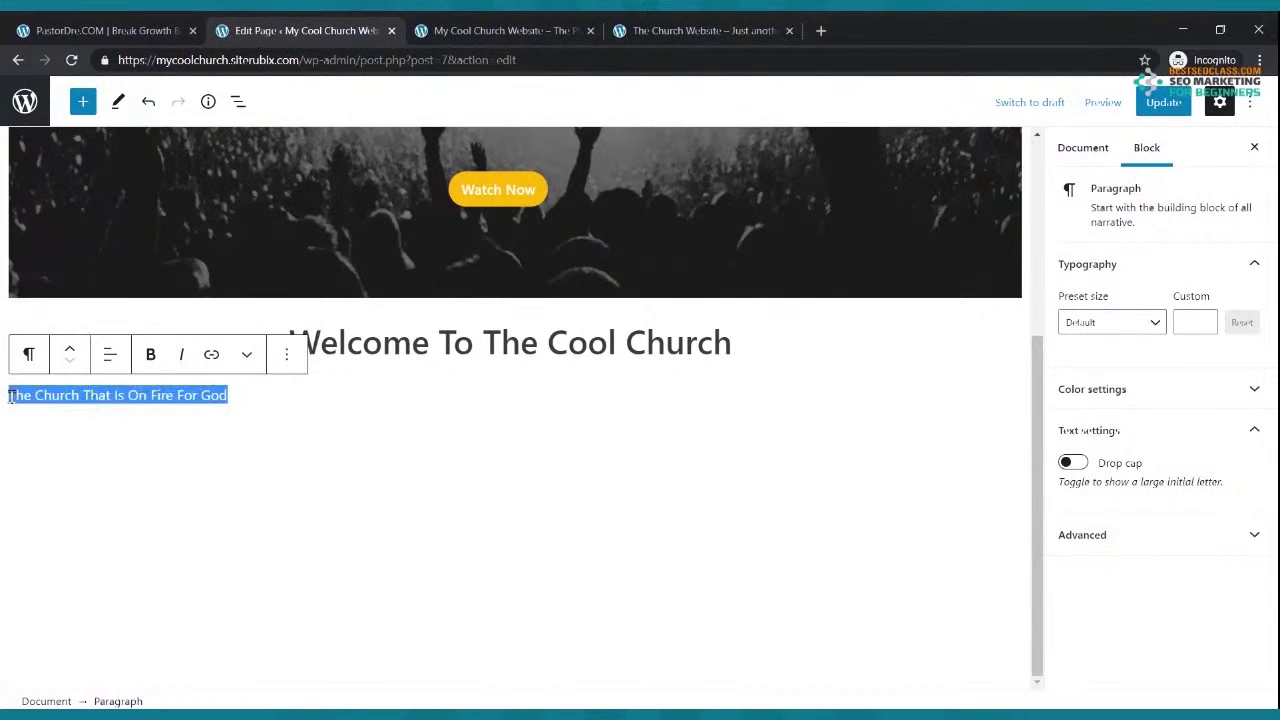
left_click(148, 354)
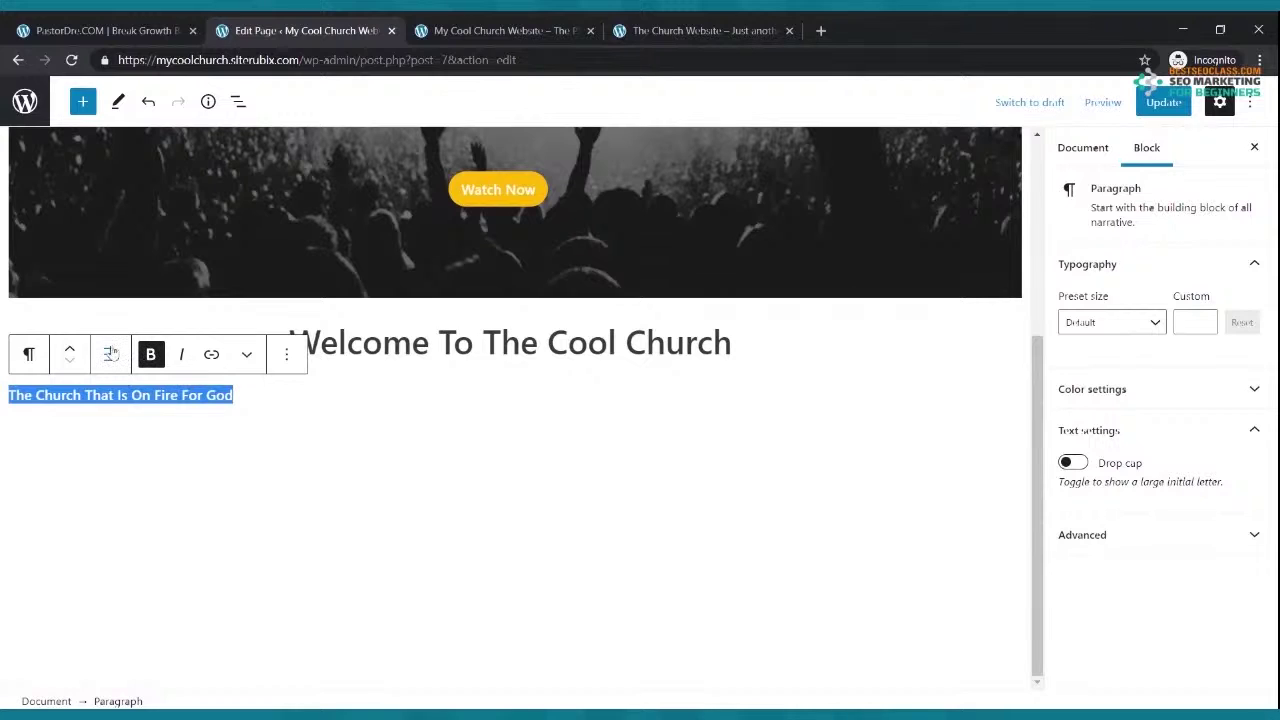
left_click(110, 354)
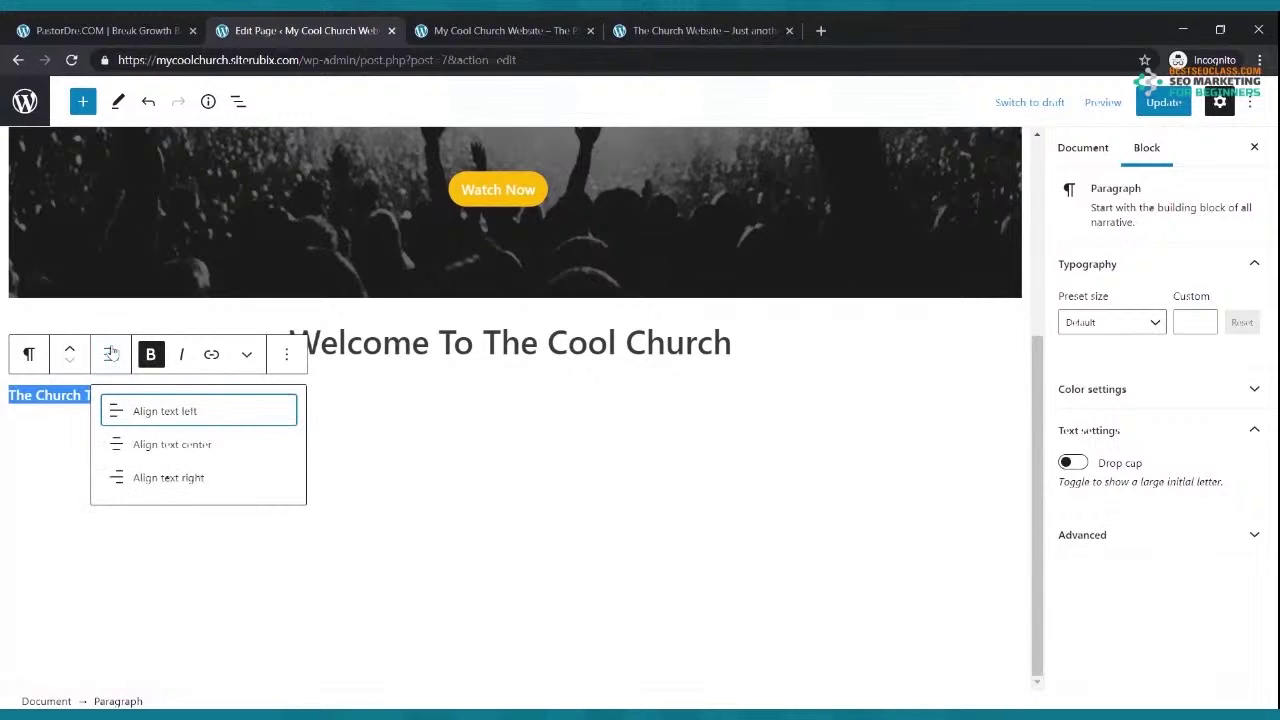
left_click(133, 447)
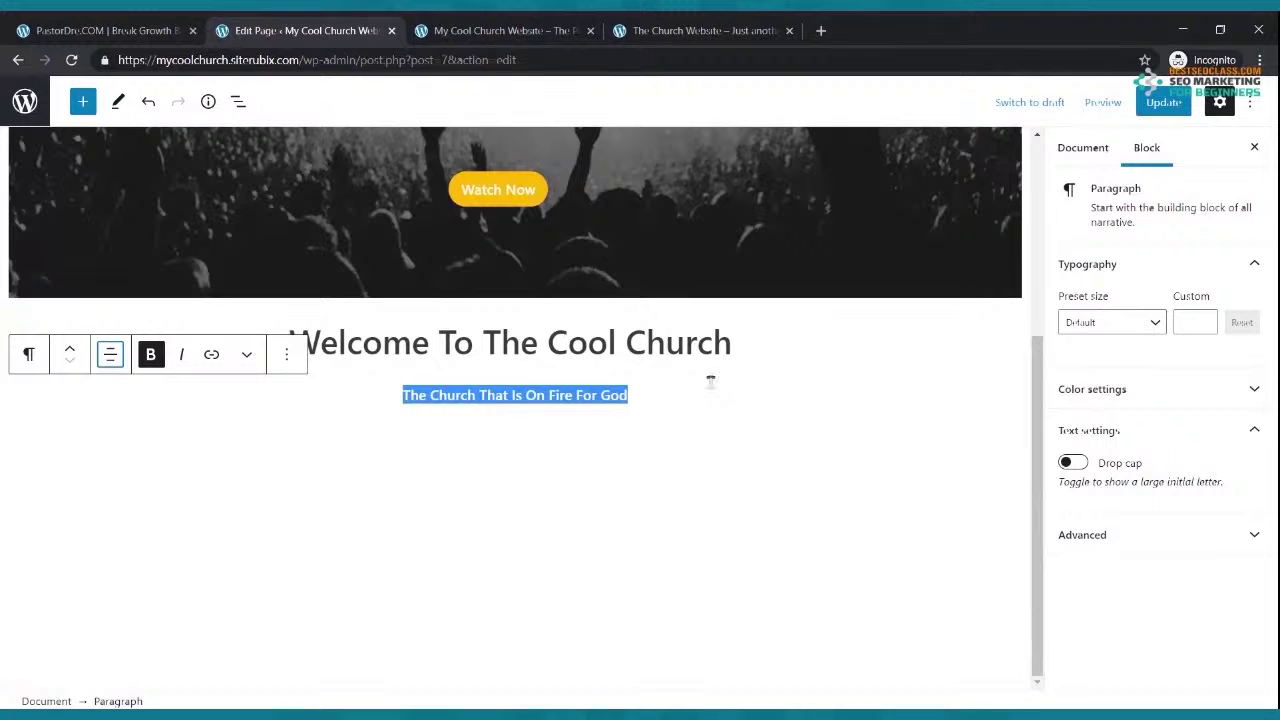
Enlarge the tagline below the welcome heading with the Large preset, reduced to a custom font size of 28
left_click(1160, 324)
left_click(1118, 456)
left_click(1136, 323)
left_click(1090, 474)
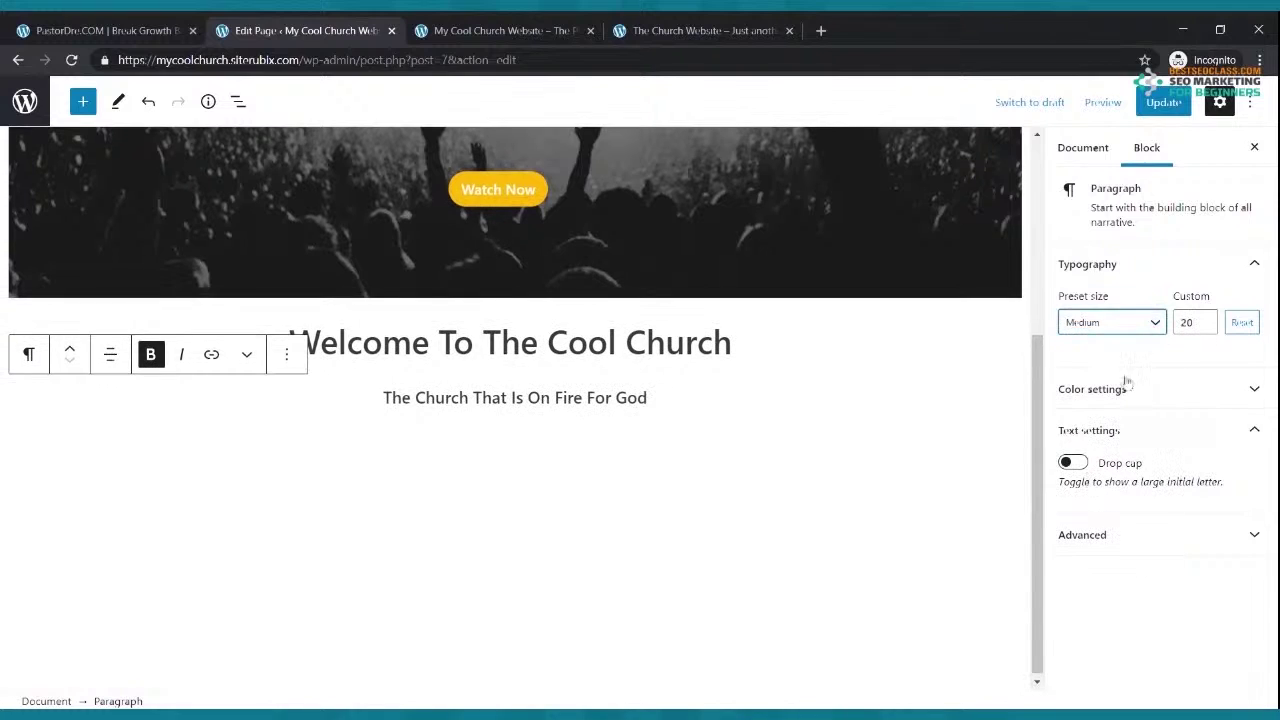
left_click(1154, 327)
left_click(1116, 515)
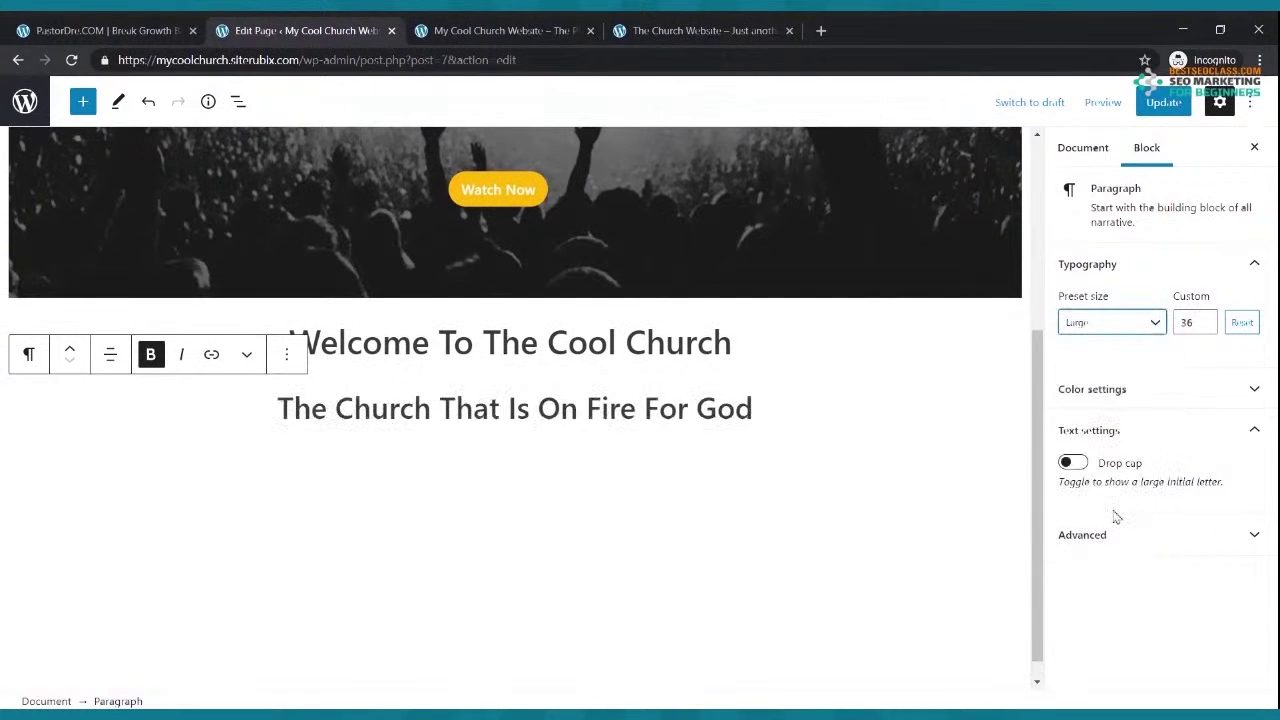
left_click(1207, 326)
left_click(1207, 326)
left_click(1207, 326)
left_click(1207, 328)
left_click(1207, 326)
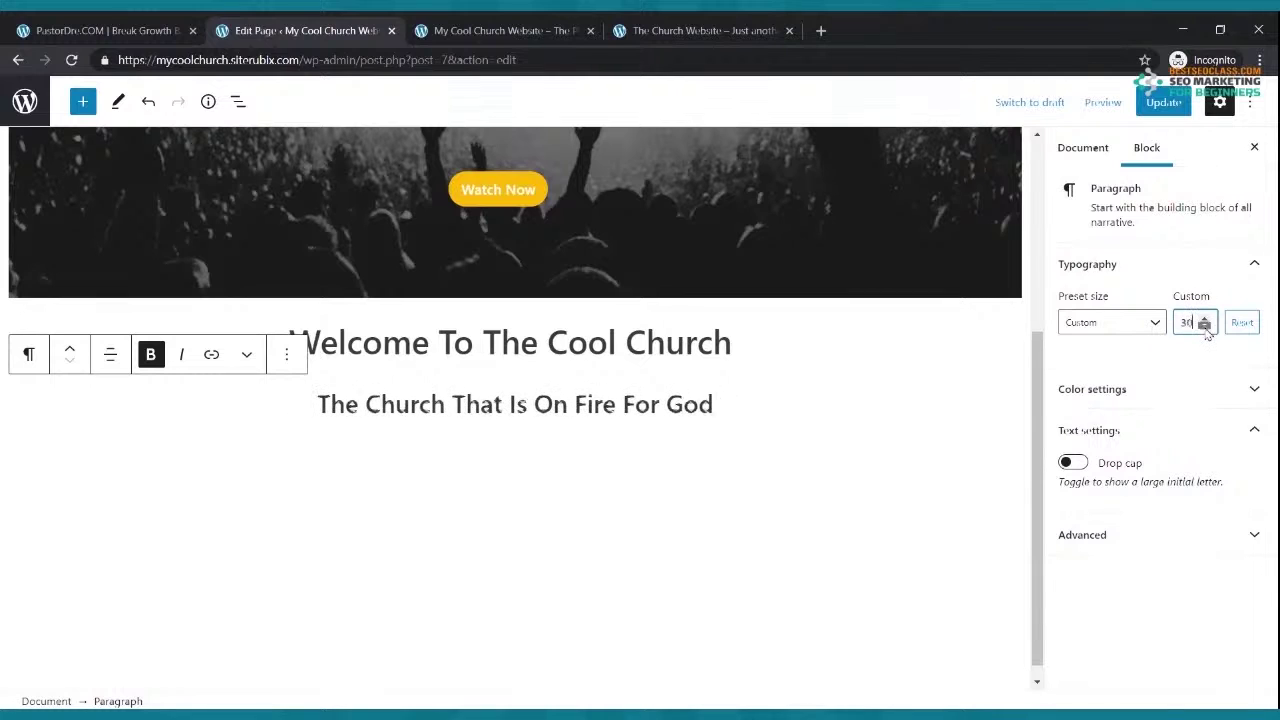
left_click(1207, 326)
left_click(1207, 326)
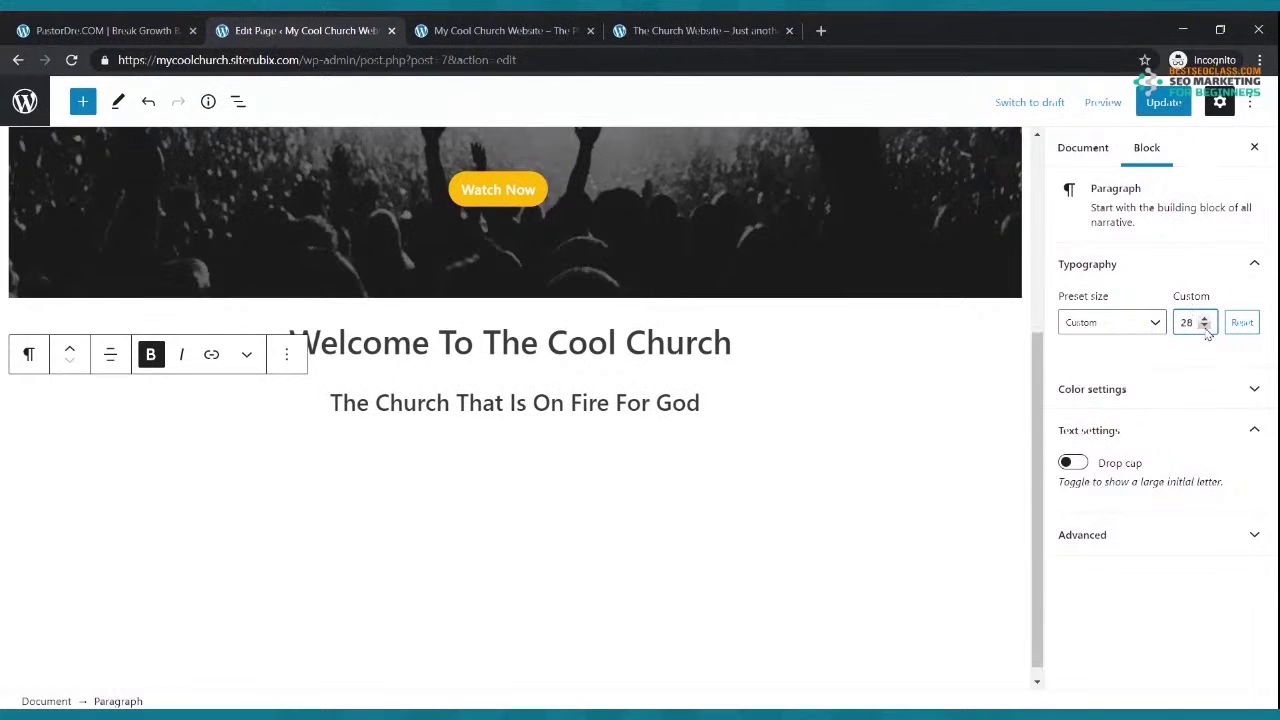
Set the tagline's custom font size to 25, update the page and compare the reloaded live site with the example site
left_click(1207, 326)
left_click(1205, 327)
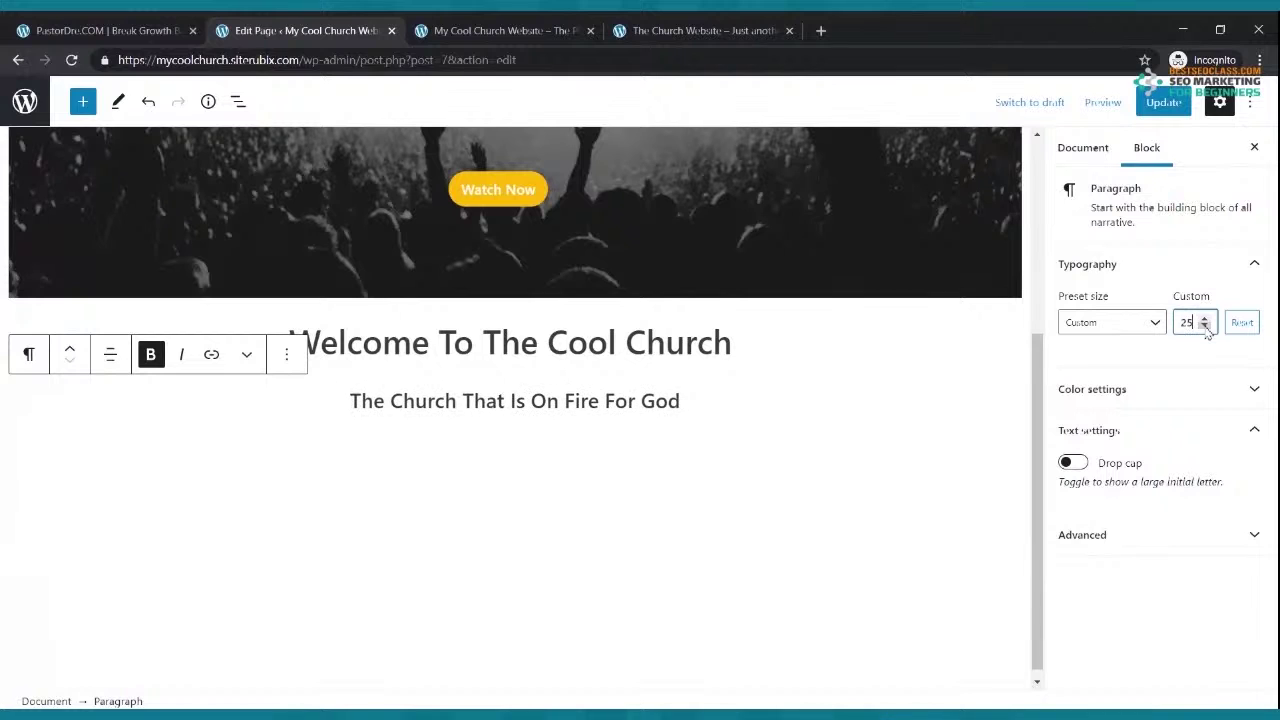
left_click(1158, 110)
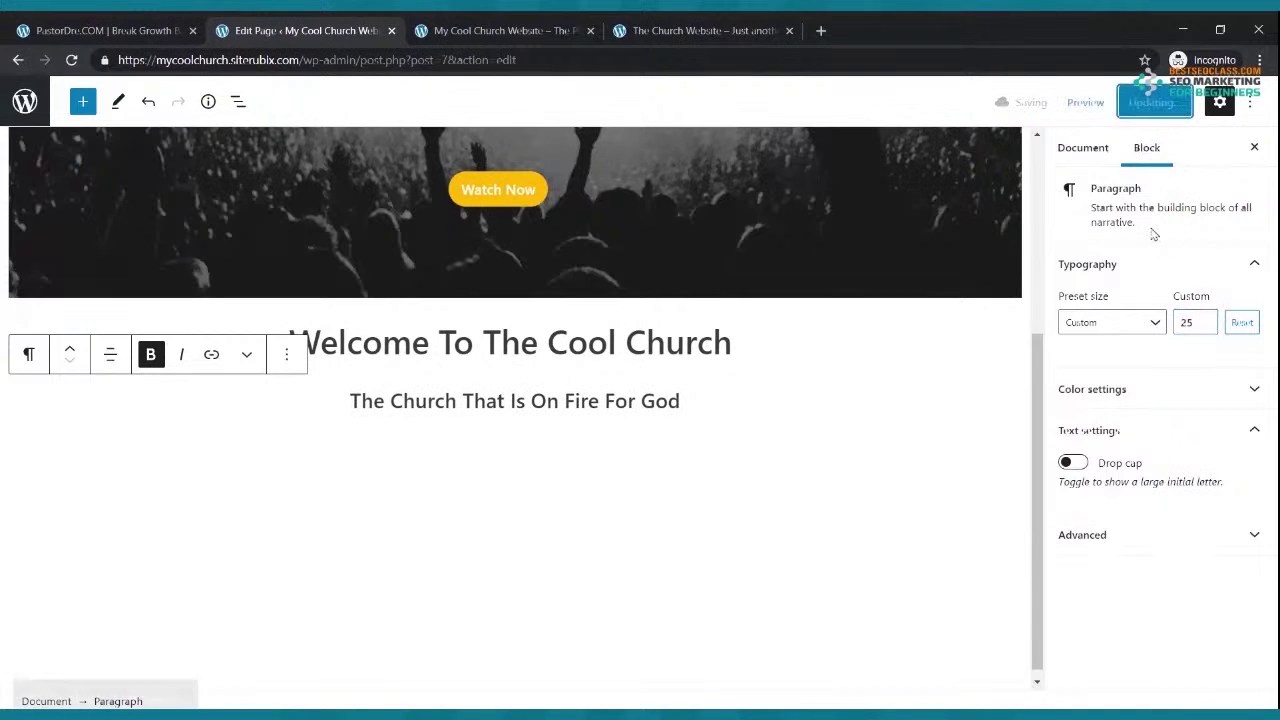
left_click(515, 30)
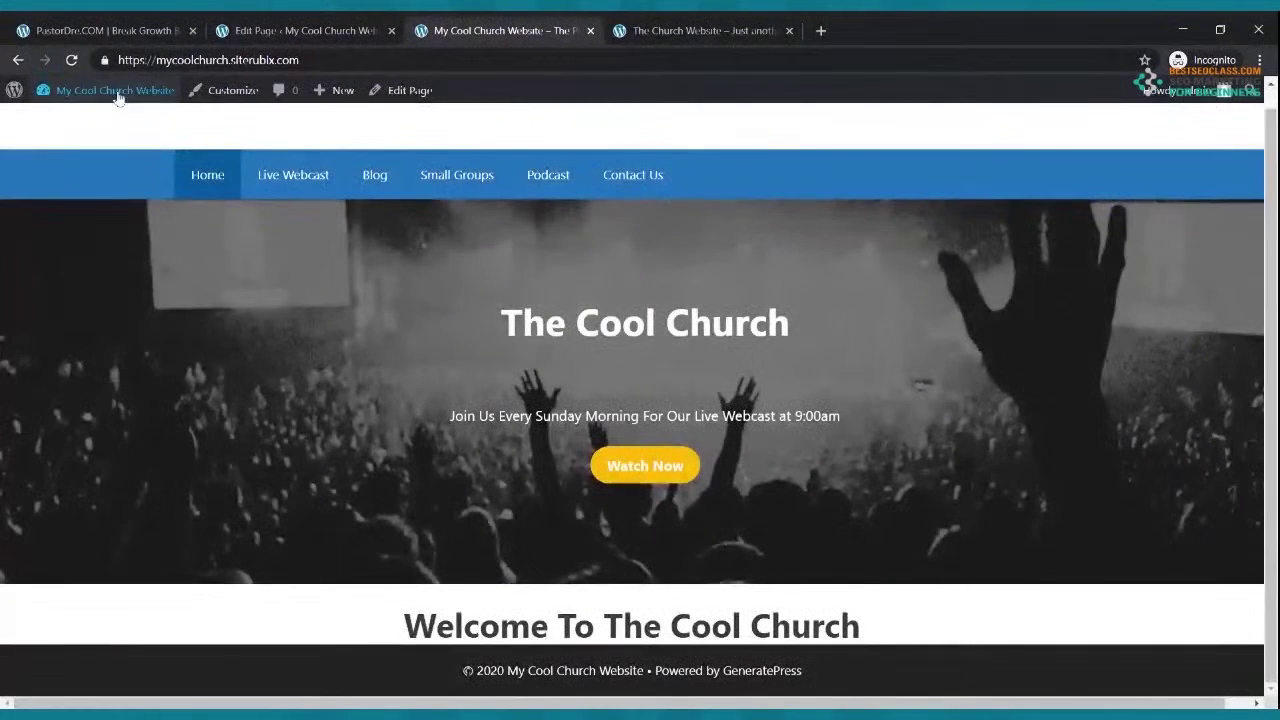
left_click(71, 60)
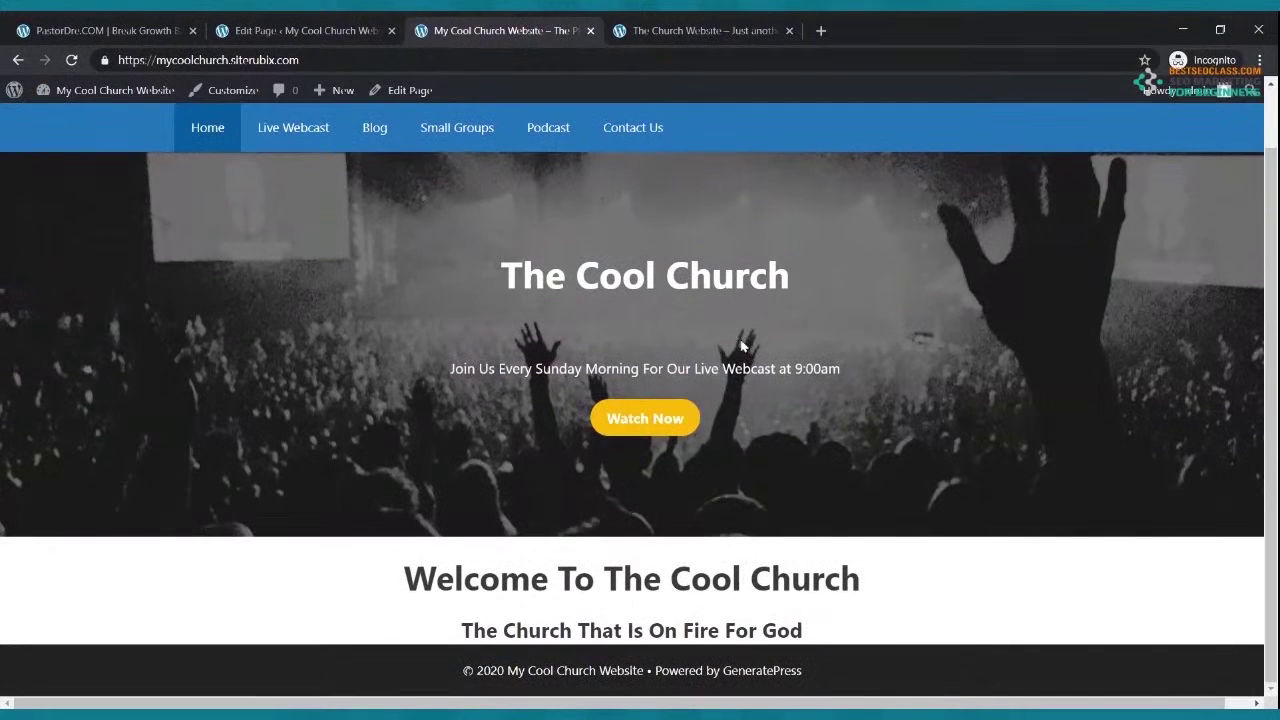
left_click(700, 30)
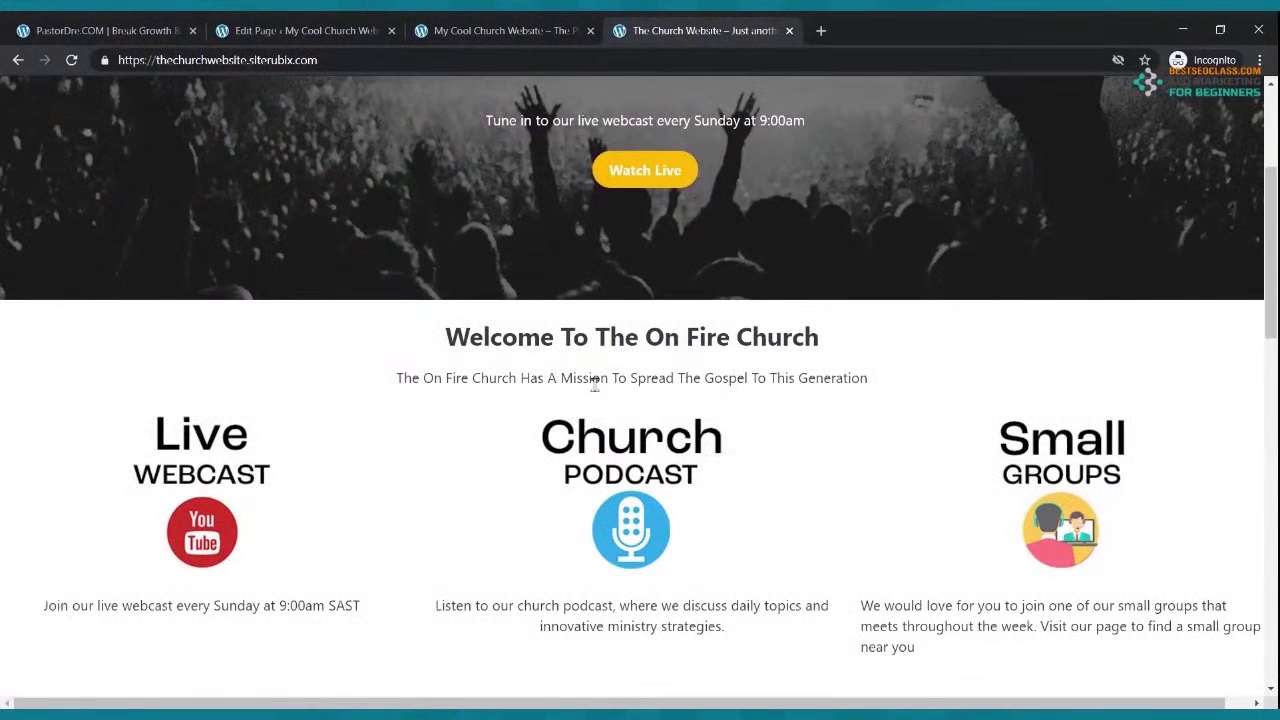
Remove the bold formatting from the "The Church That Is On Fire For God" tagline, update the page and reload the live site
left_click(337, 24)
left_click_drag(680, 401, 345, 405)
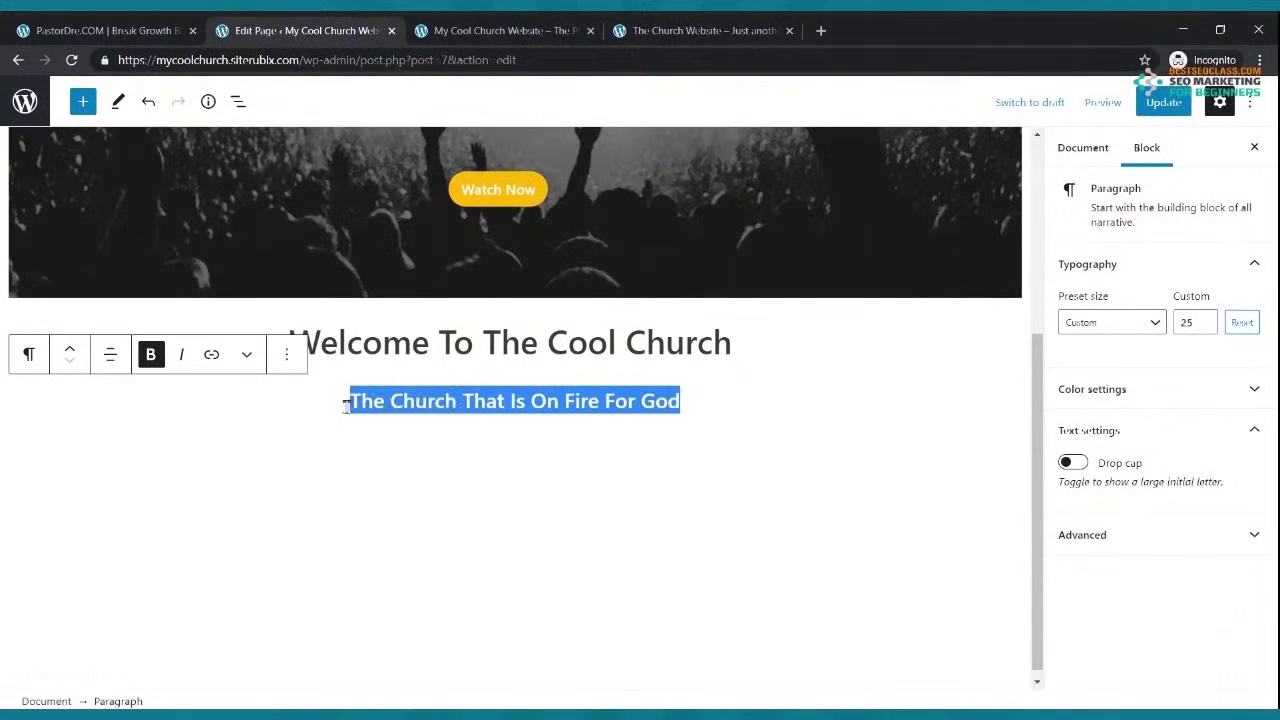
left_click(150, 354)
left_click(1162, 102)
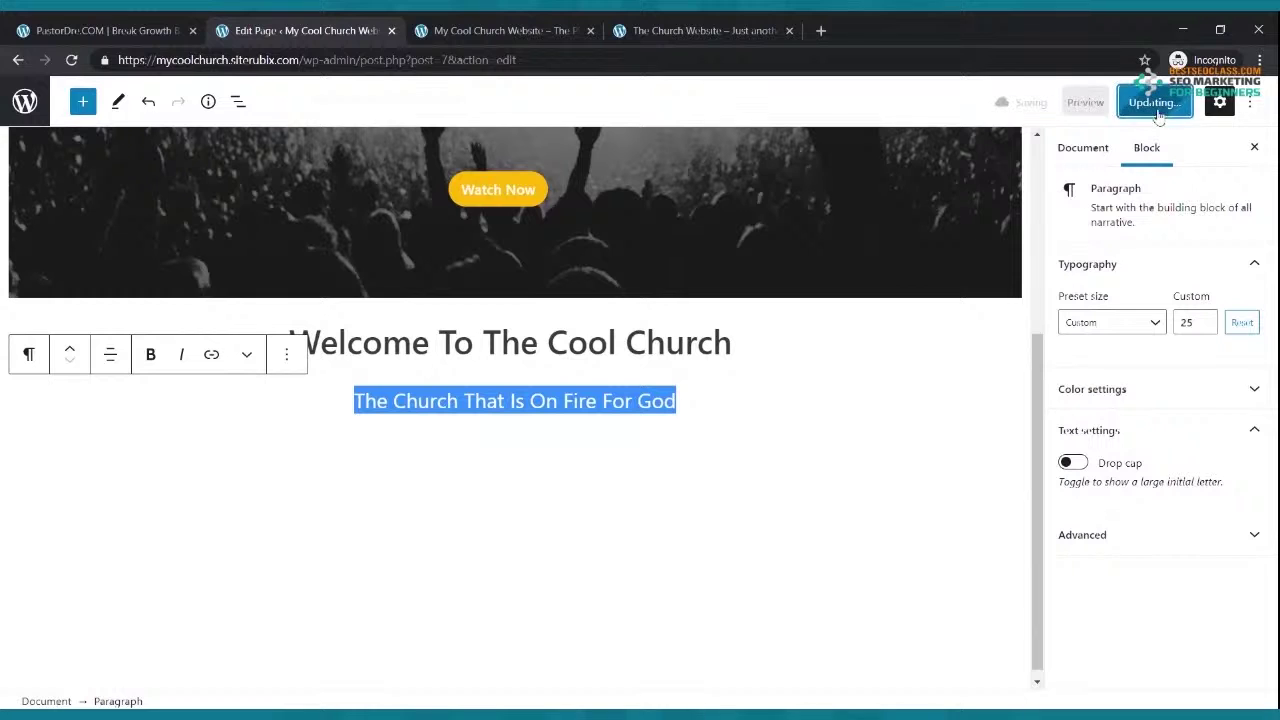
left_click(470, 30)
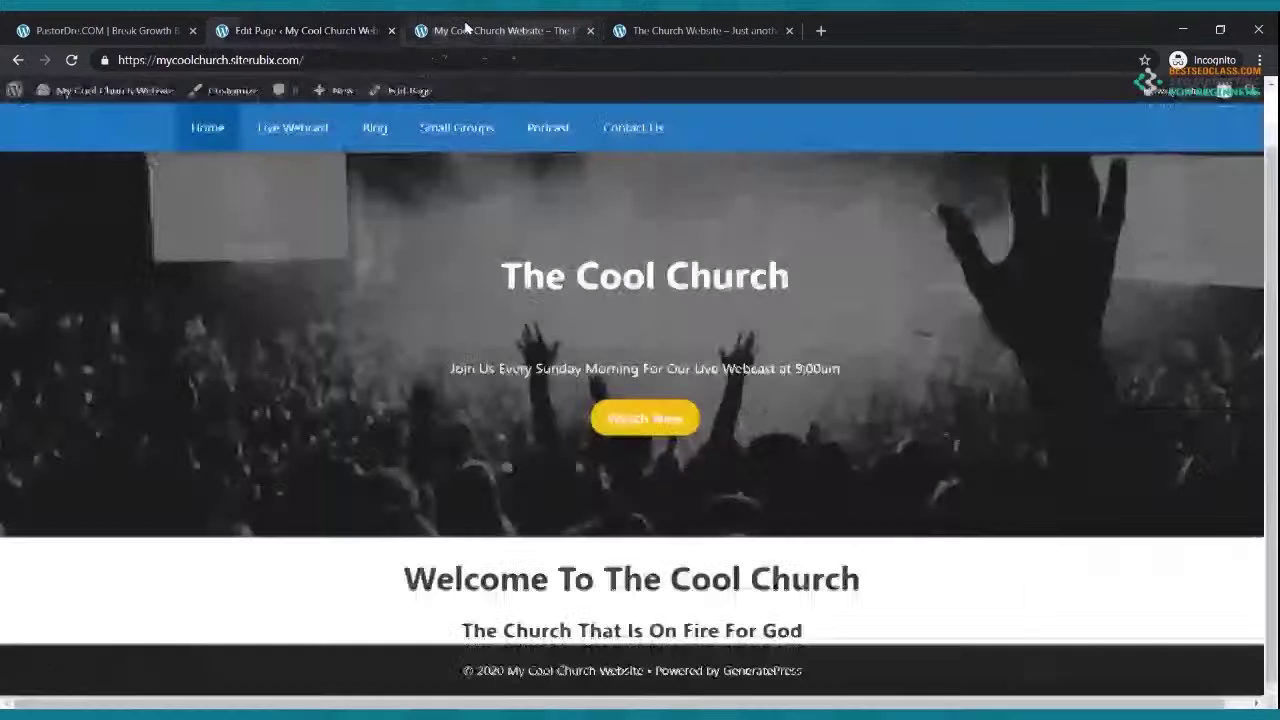
left_click(72, 60)
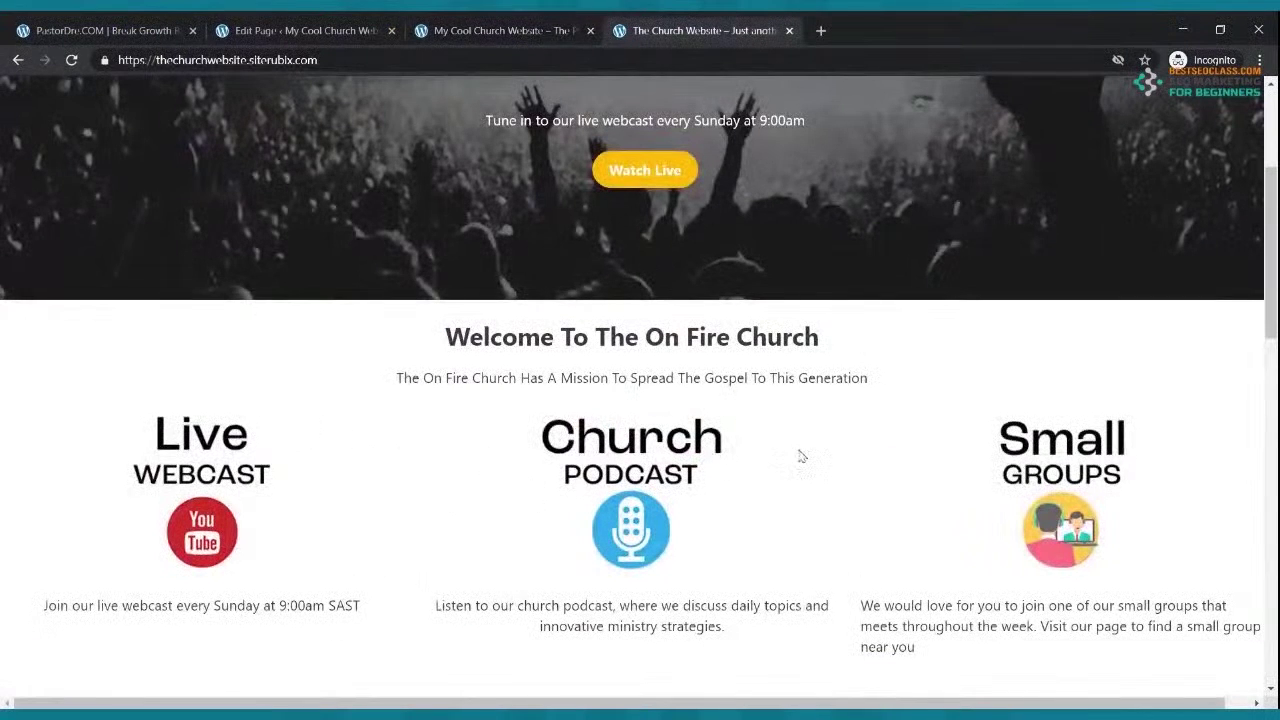
Insert a Columns block with the 33 / 33 / 33 layout below the tagline and update the page
left_click(325, 36)
left_click(550, 486)
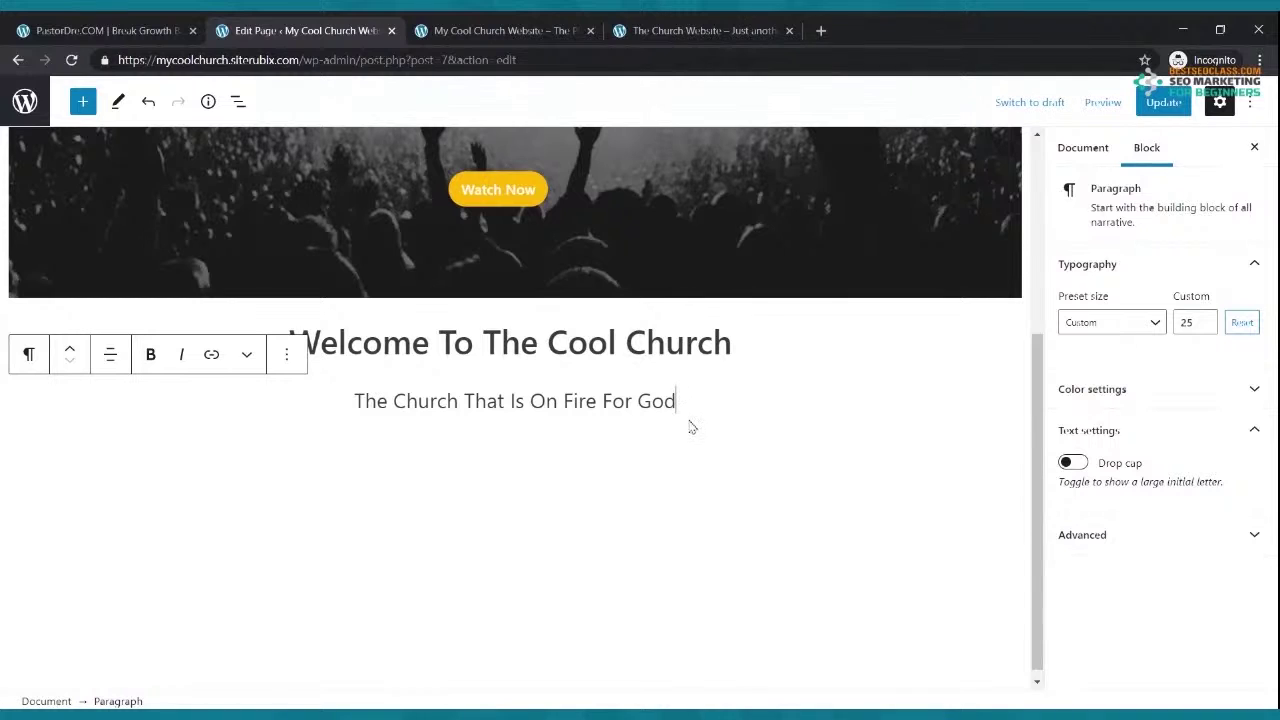
left_click(84, 102)
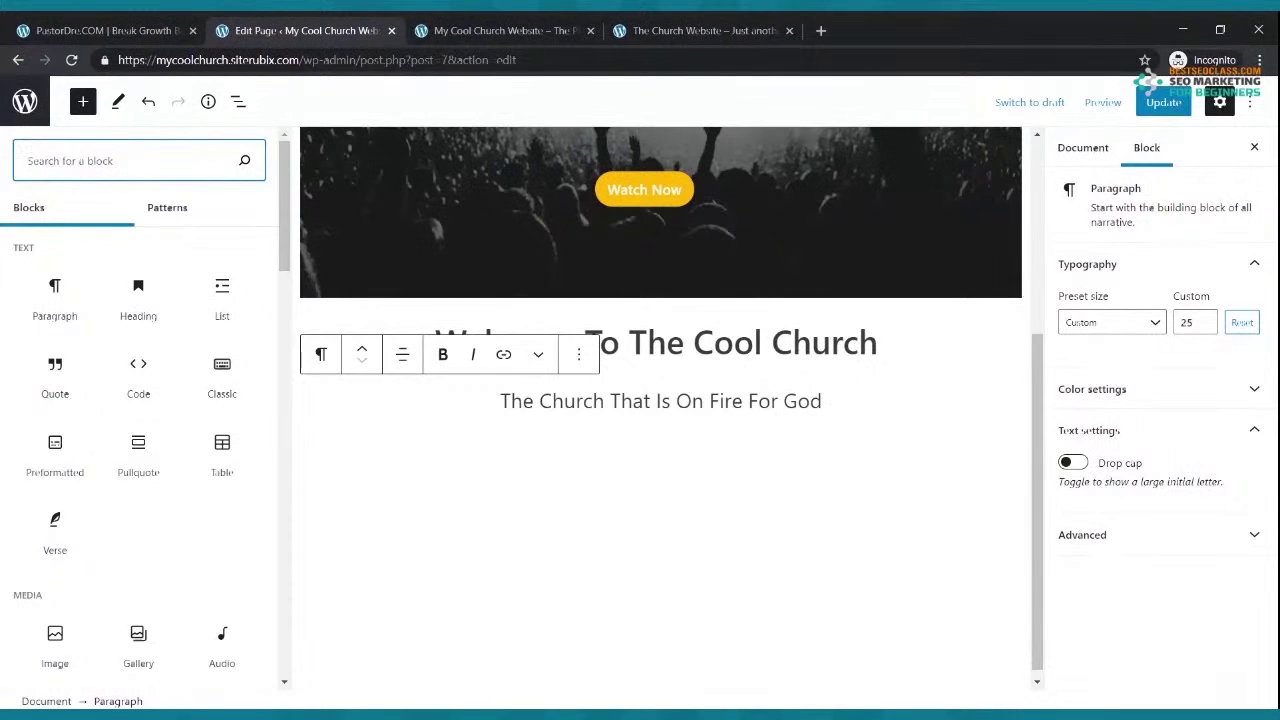
type("columns")
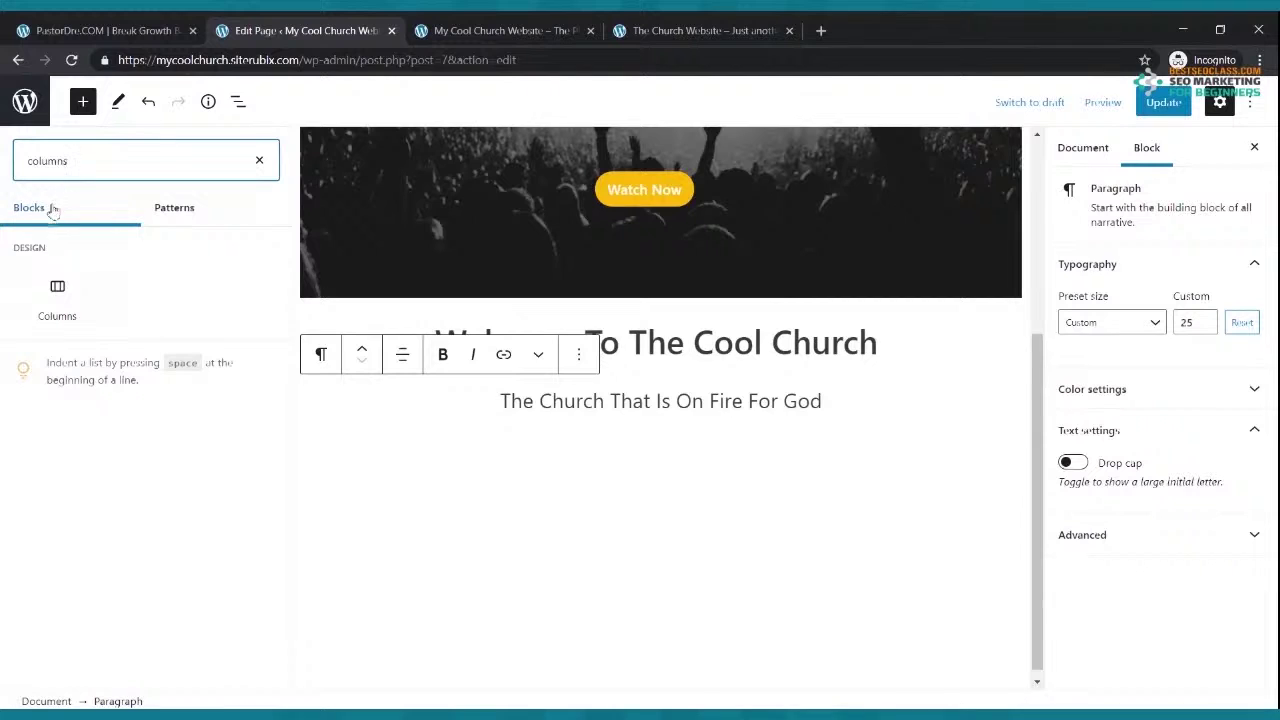
left_click(57, 290)
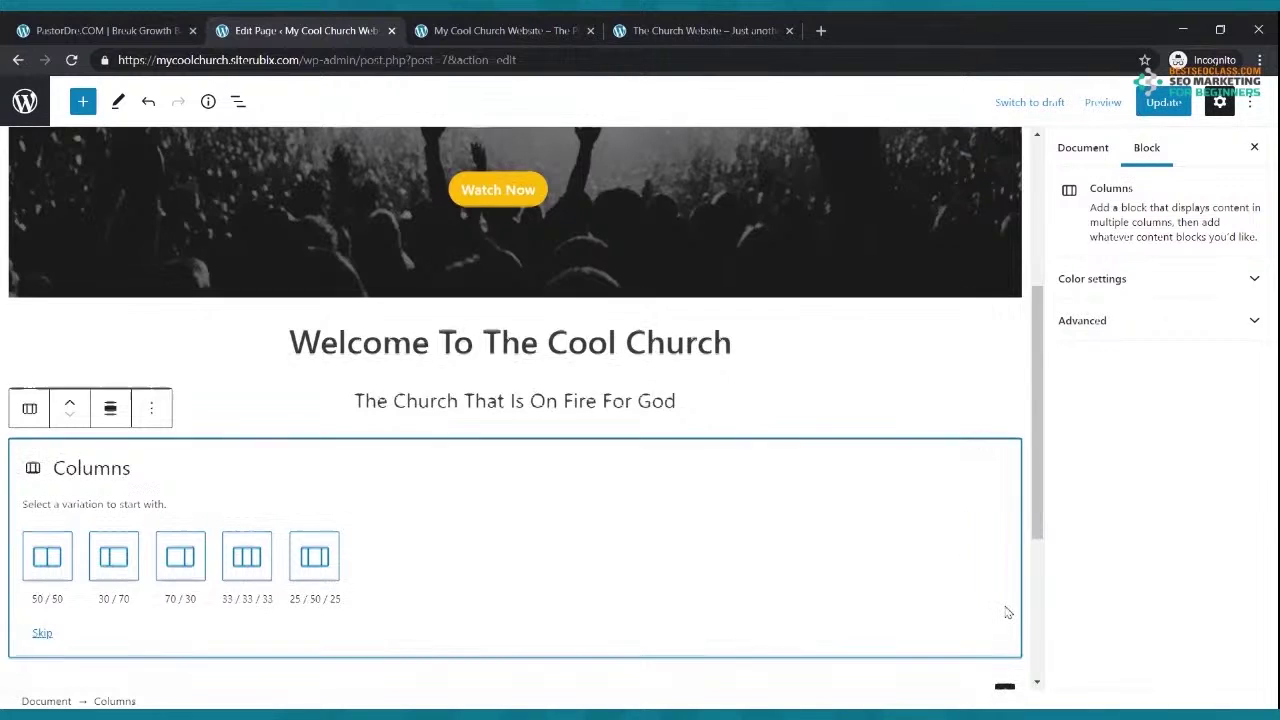
scroll(1012, 600, "down", 2)
scroll(423, 466, "up", 4)
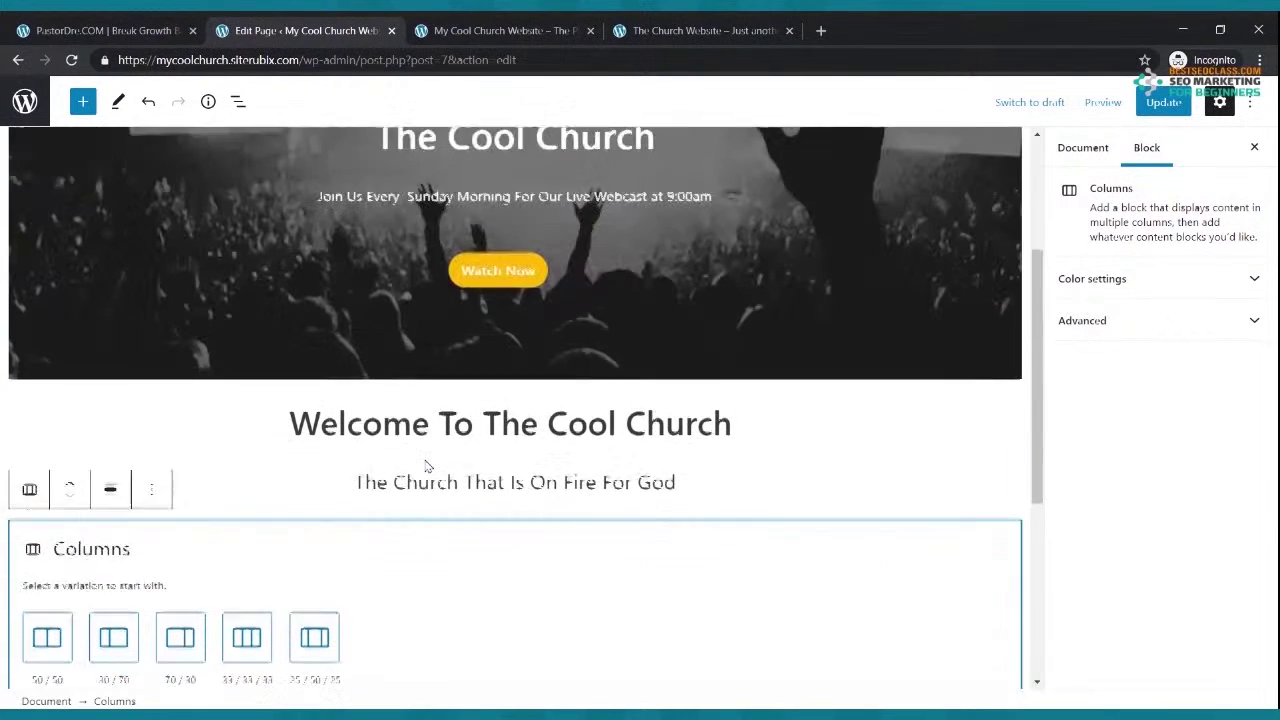
scroll(225, 625, "down", 2)
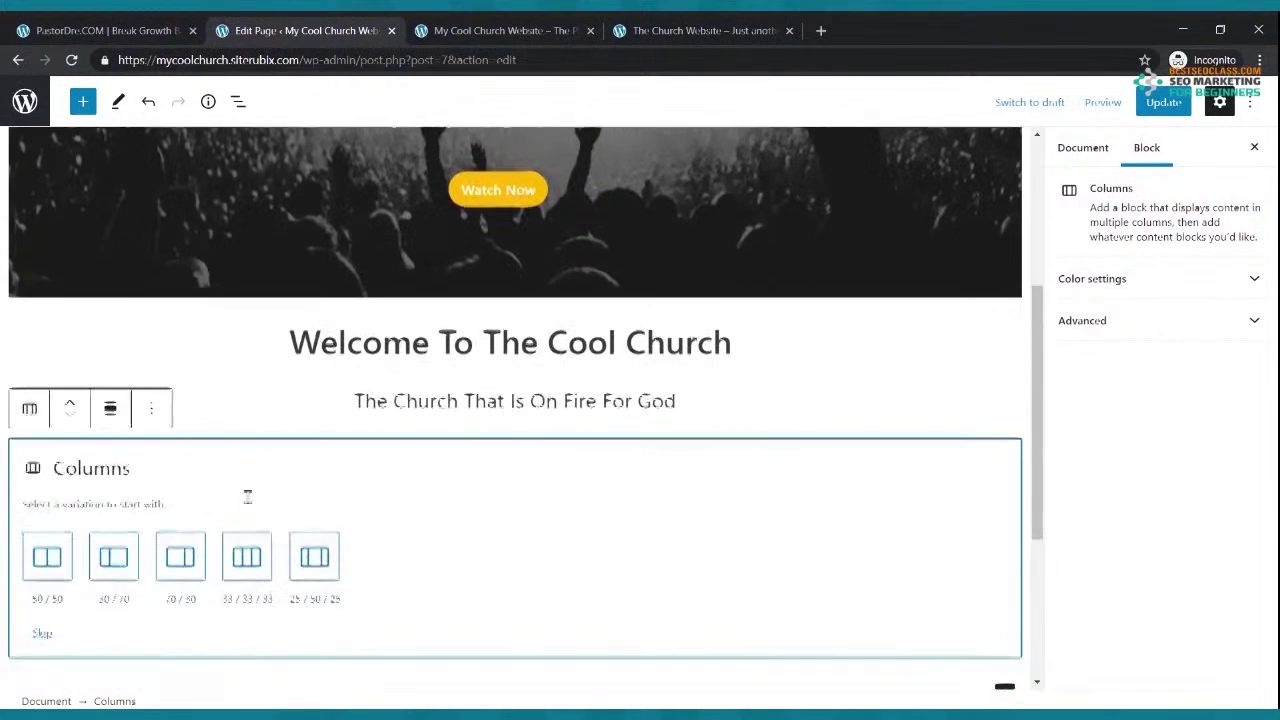
left_click(240, 553)
left_click(1162, 104)
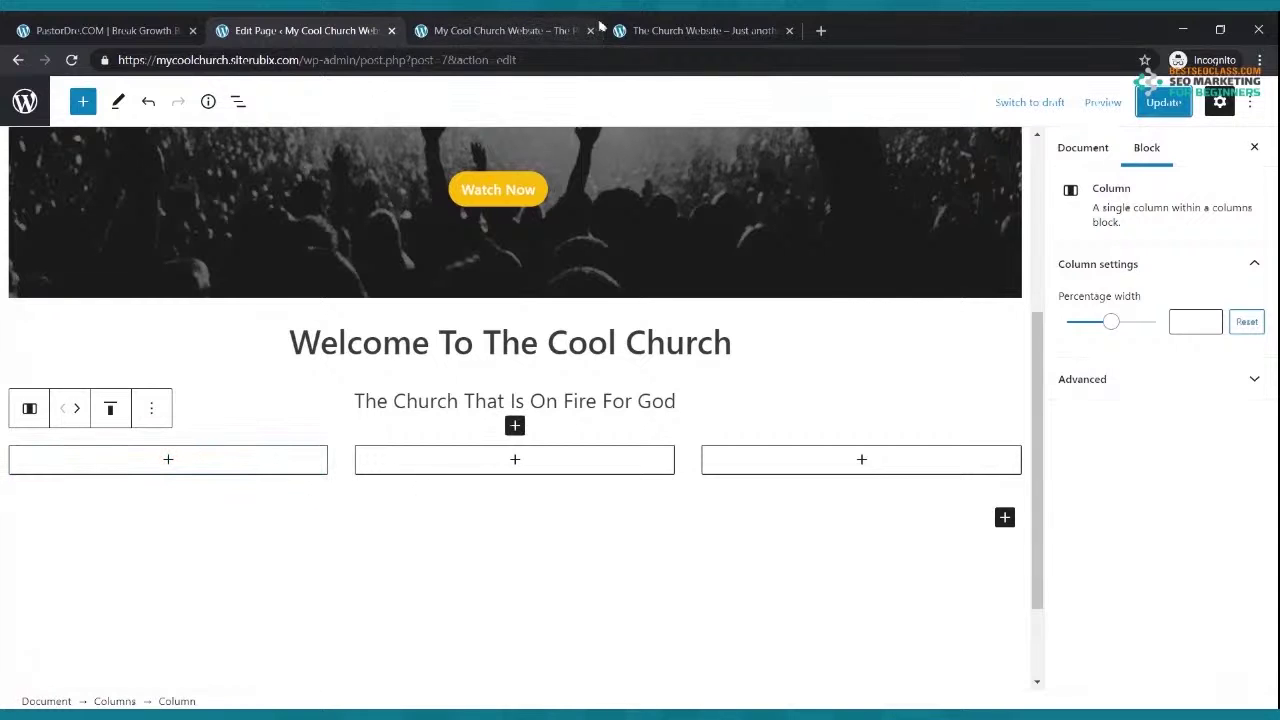
Check the example site's three-column section, add an Image block to the first column and start uploading its picture
left_click(643, 27)
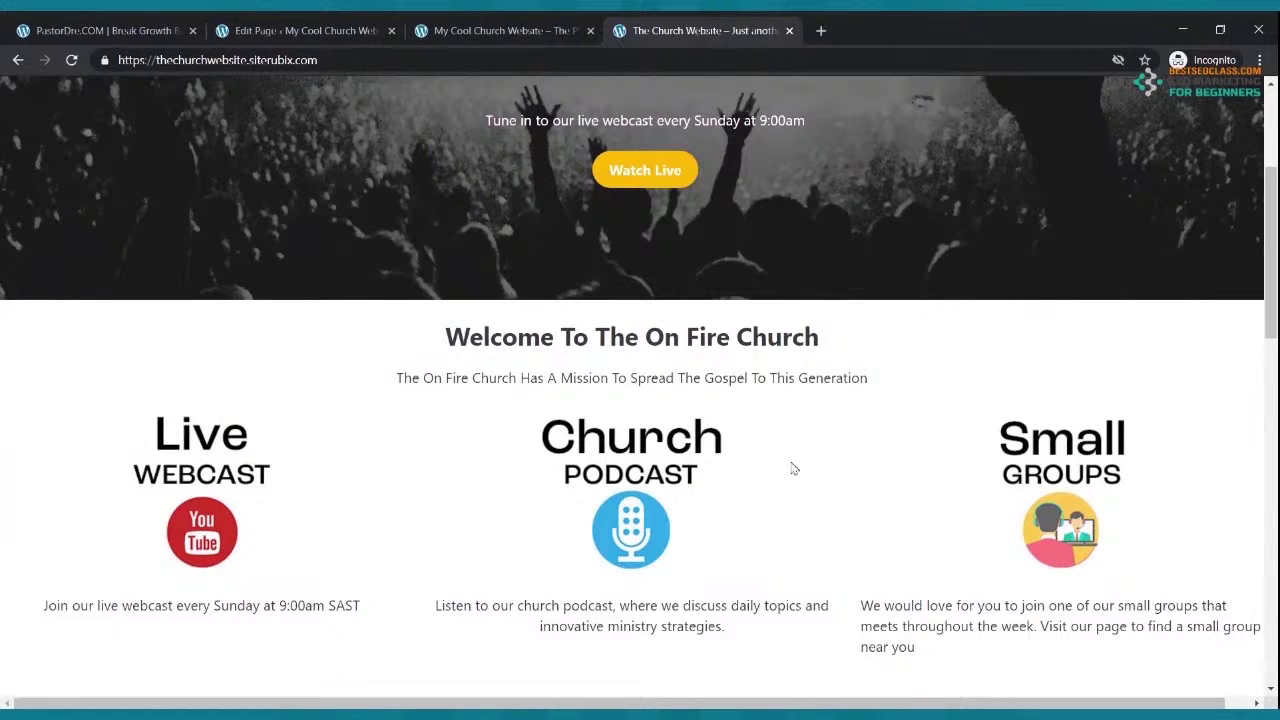
left_click(300, 30)
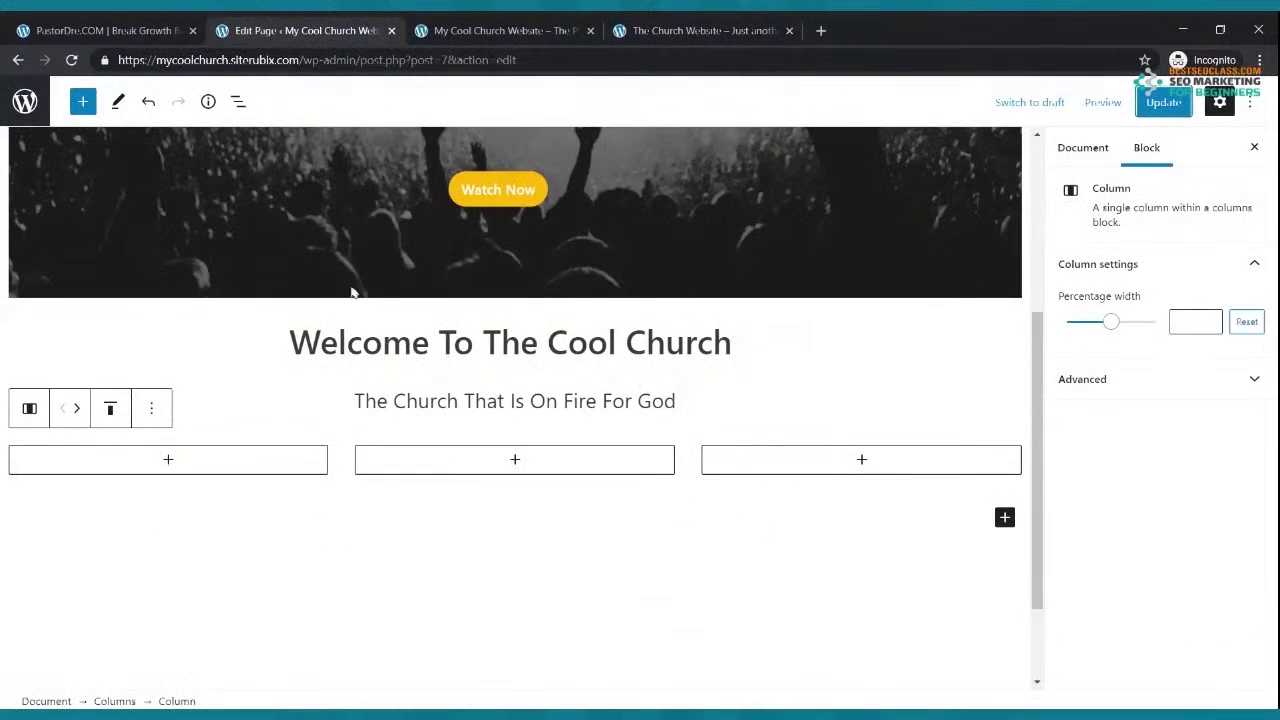
left_click(168, 461)
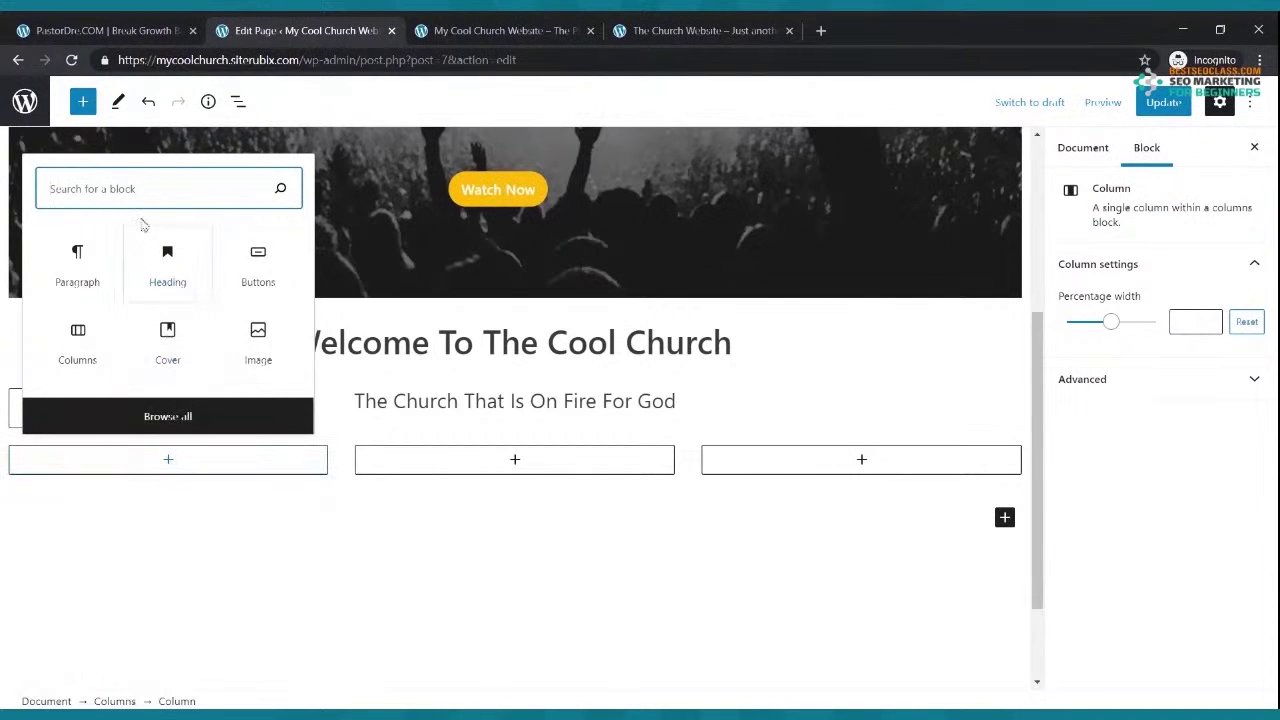
type("imag")
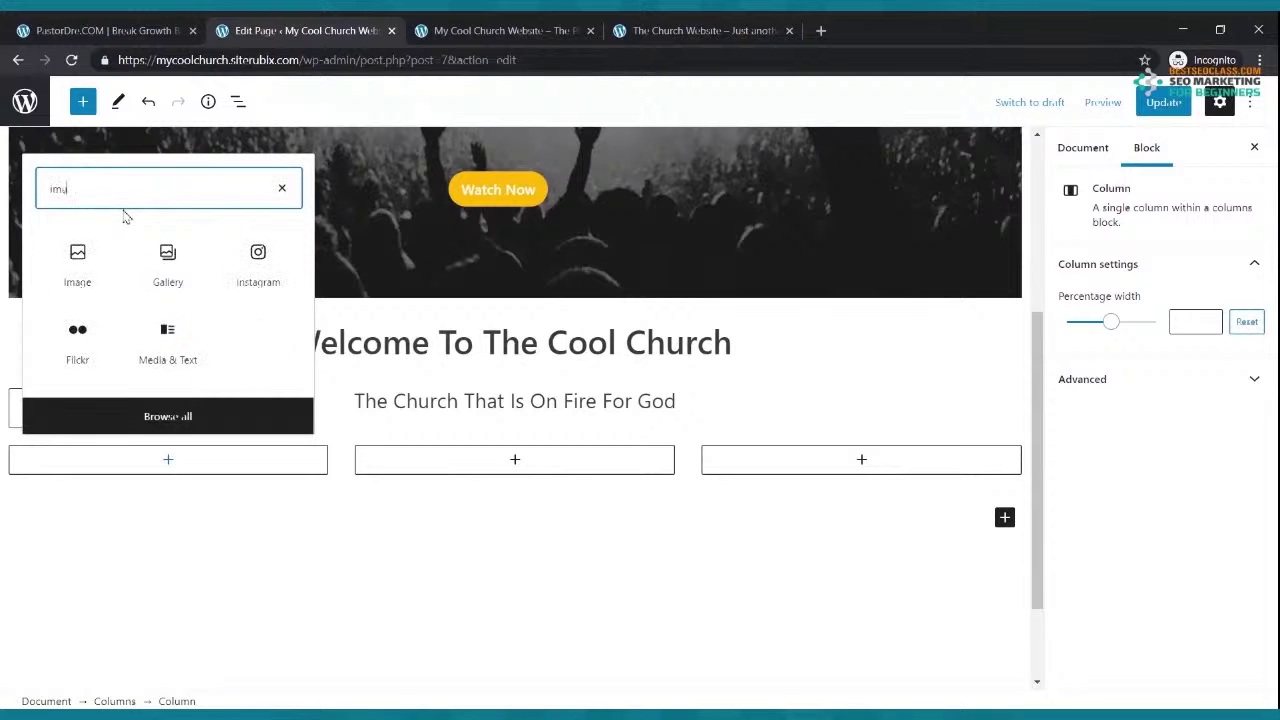
type("e")
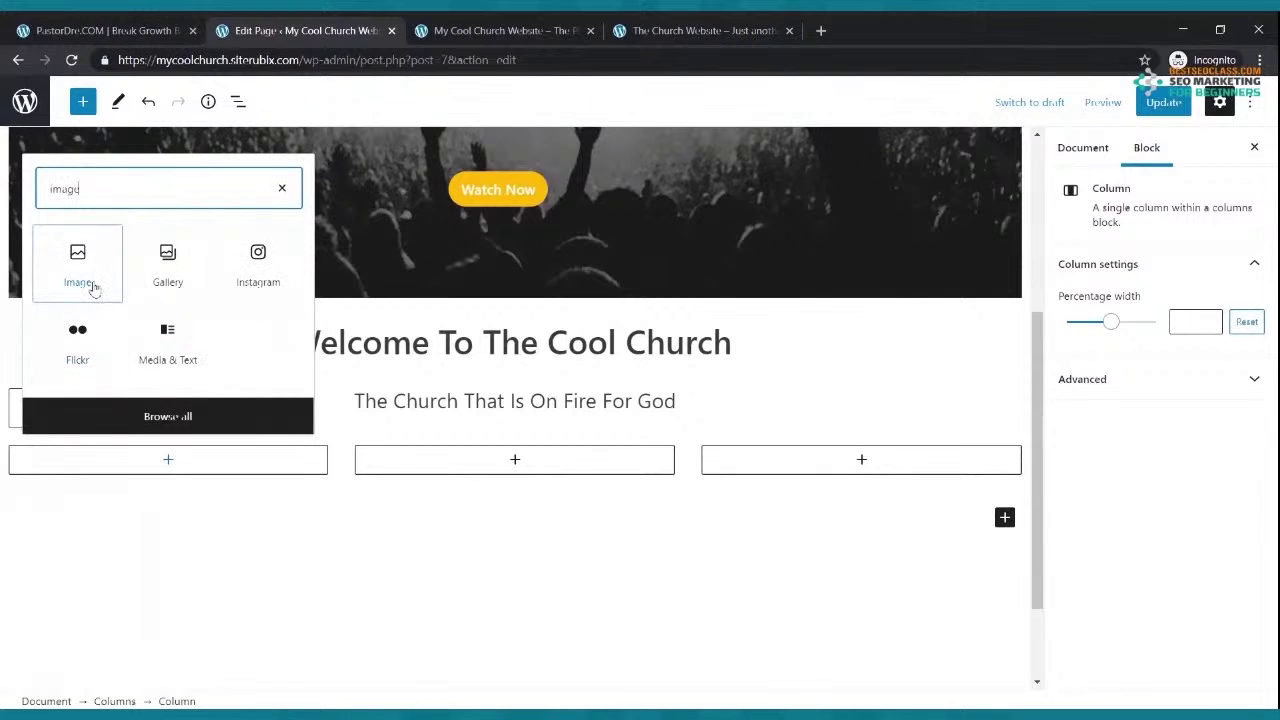
left_click(92, 287)
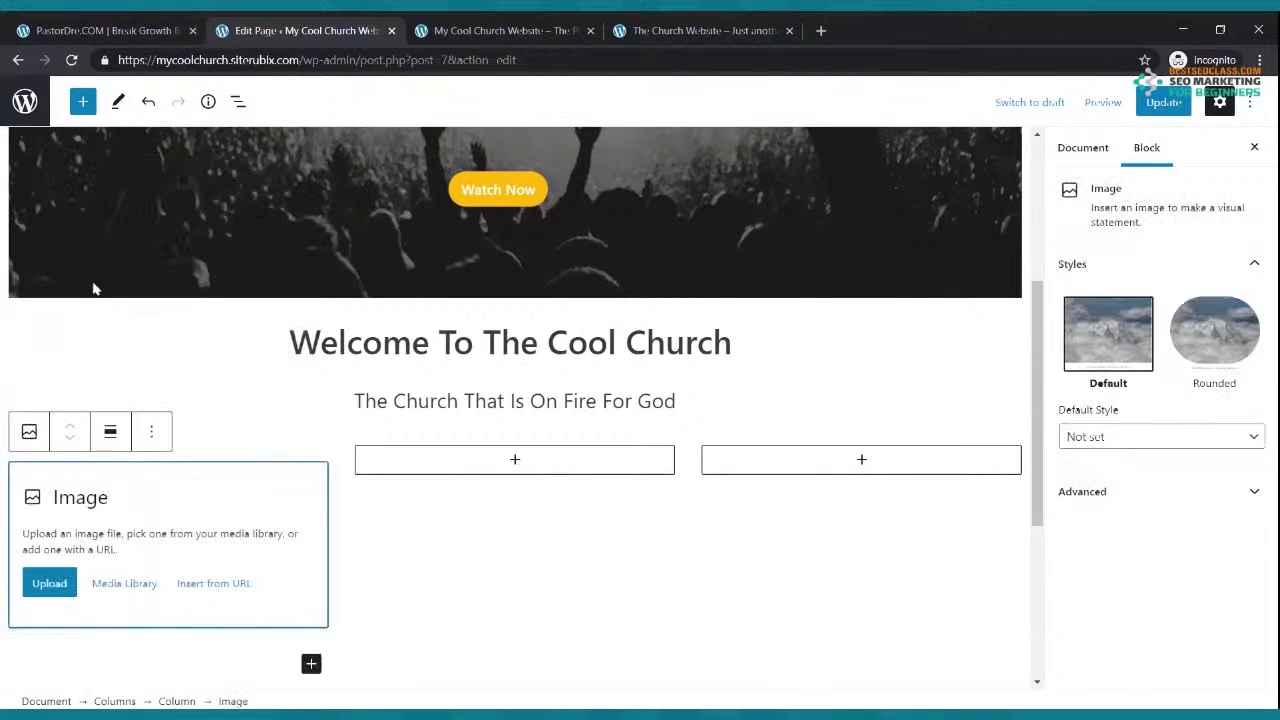
left_click(49, 583)
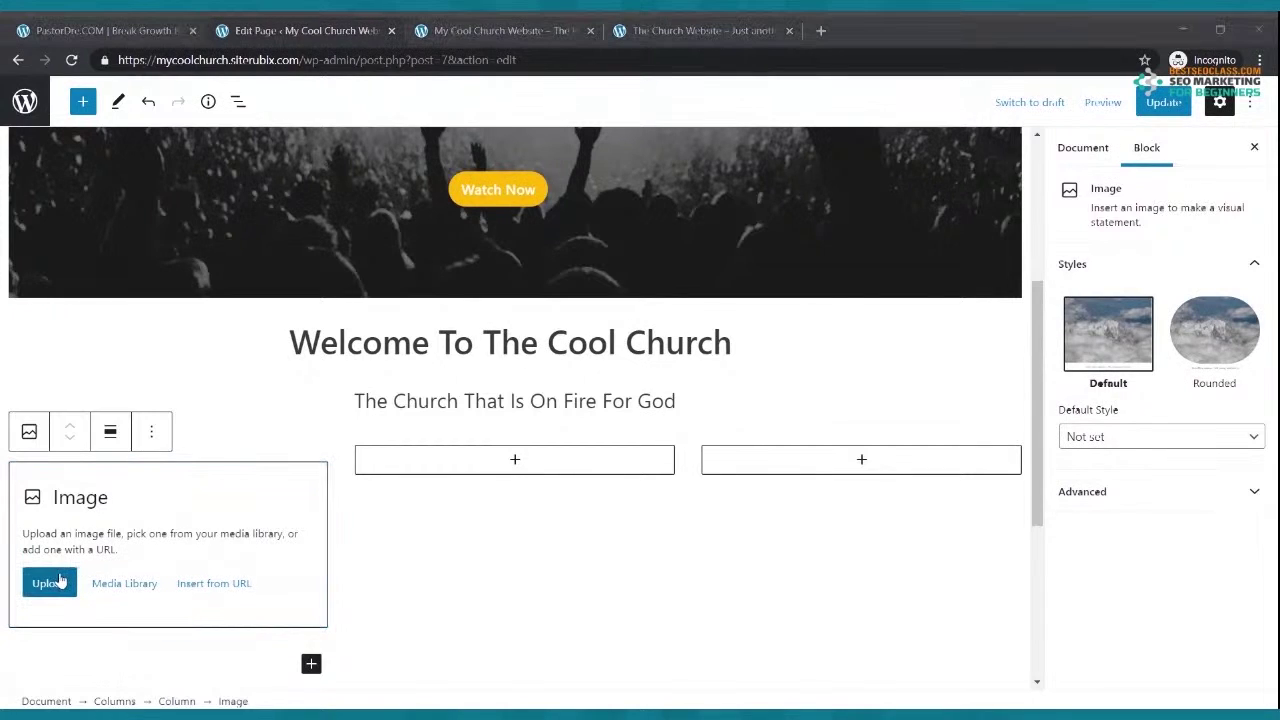